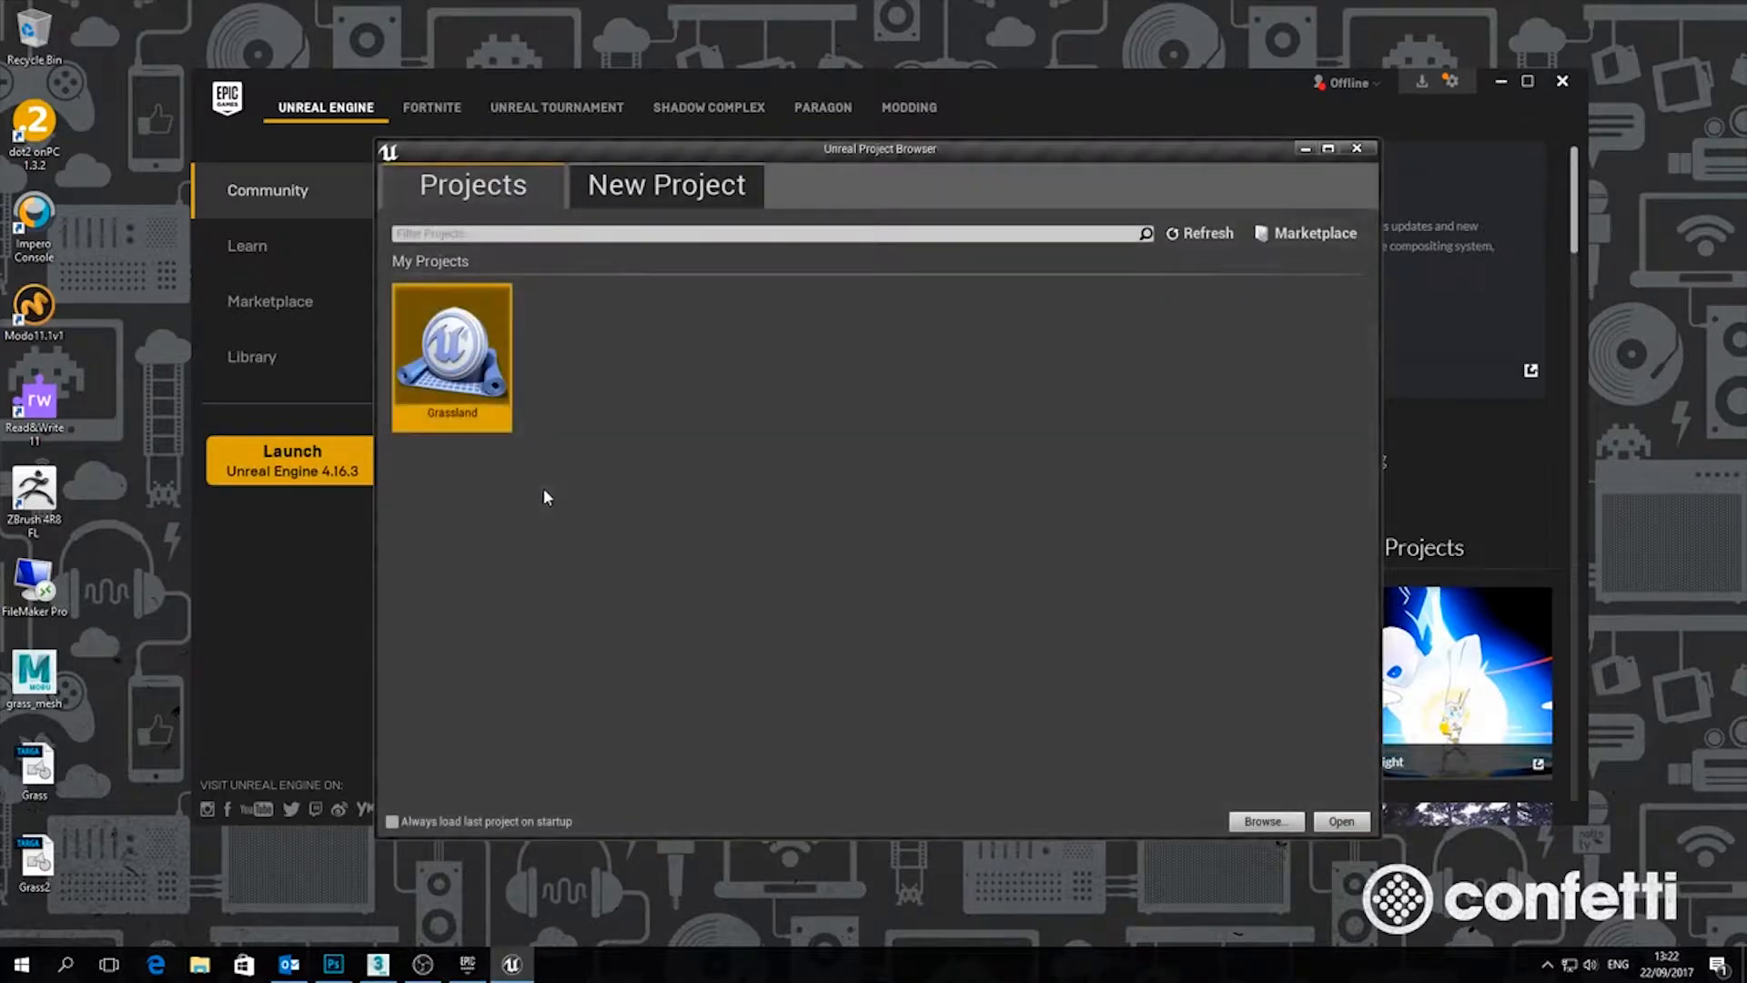
Create a Third Person Blueprint project with starter content named Landscape, and minimize the launcher window
{"action": "left_click", "coordinate": [655, 199]}
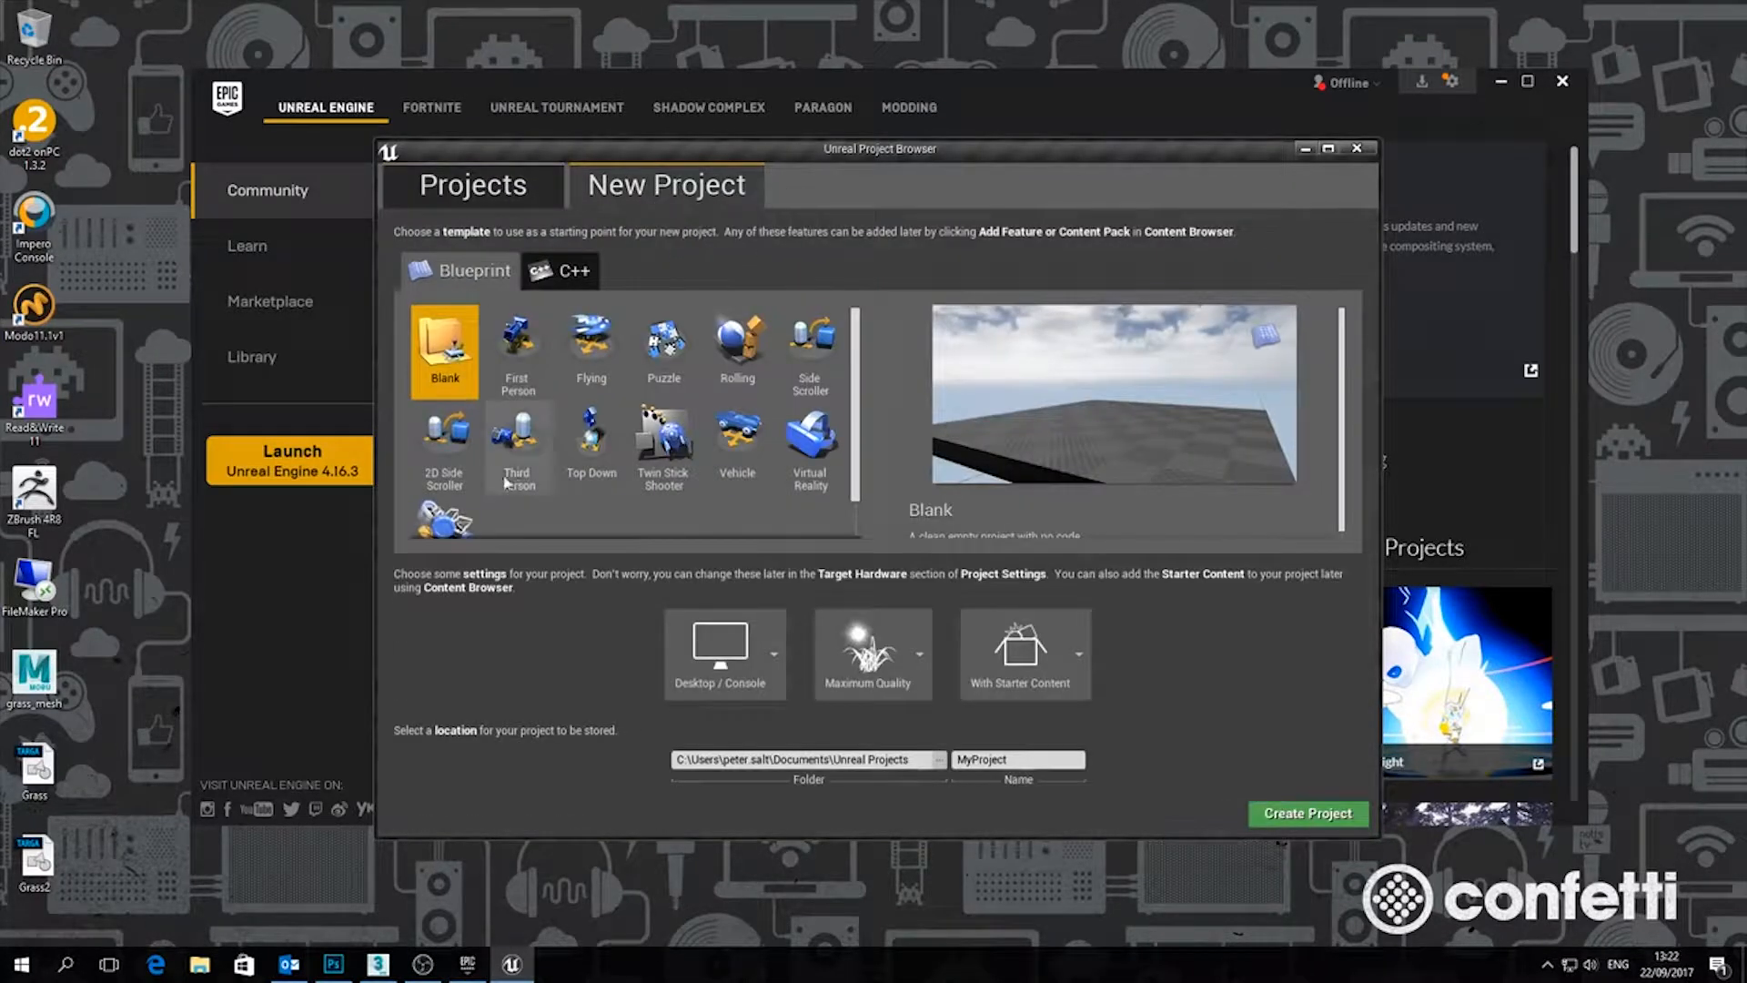
{"action": "left_click", "coordinate": [519, 451]}
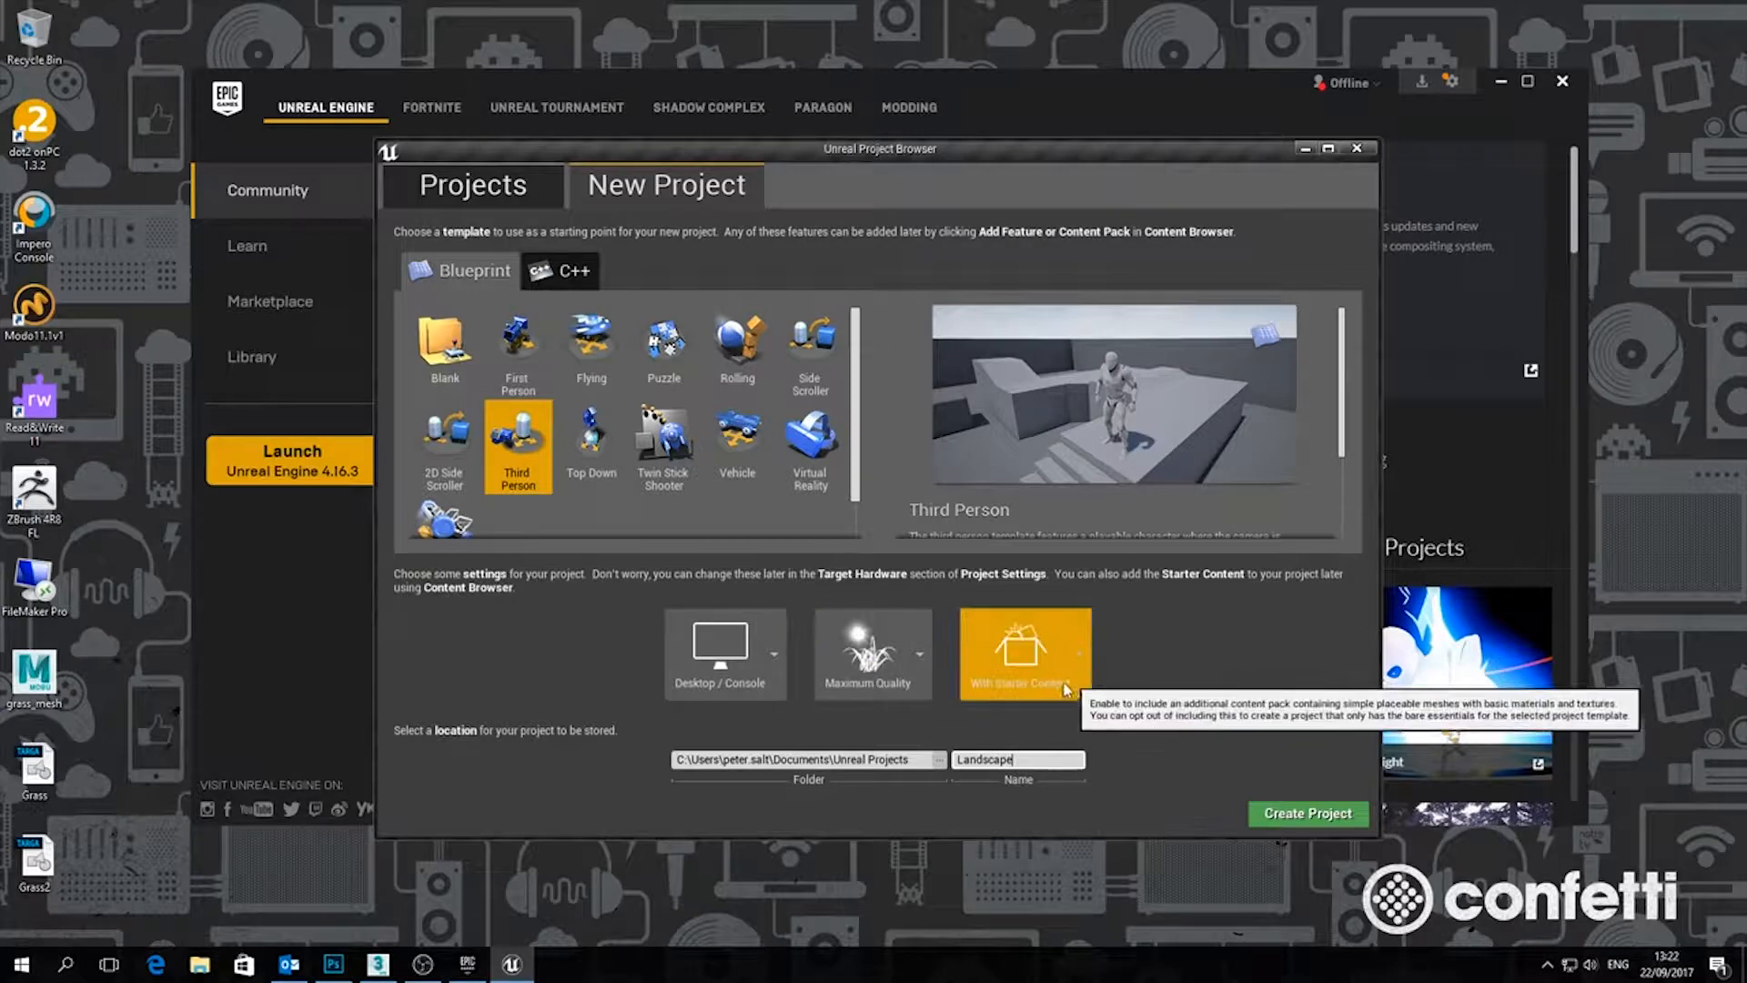
{"action": "left_click", "coordinate": [1319, 819]}
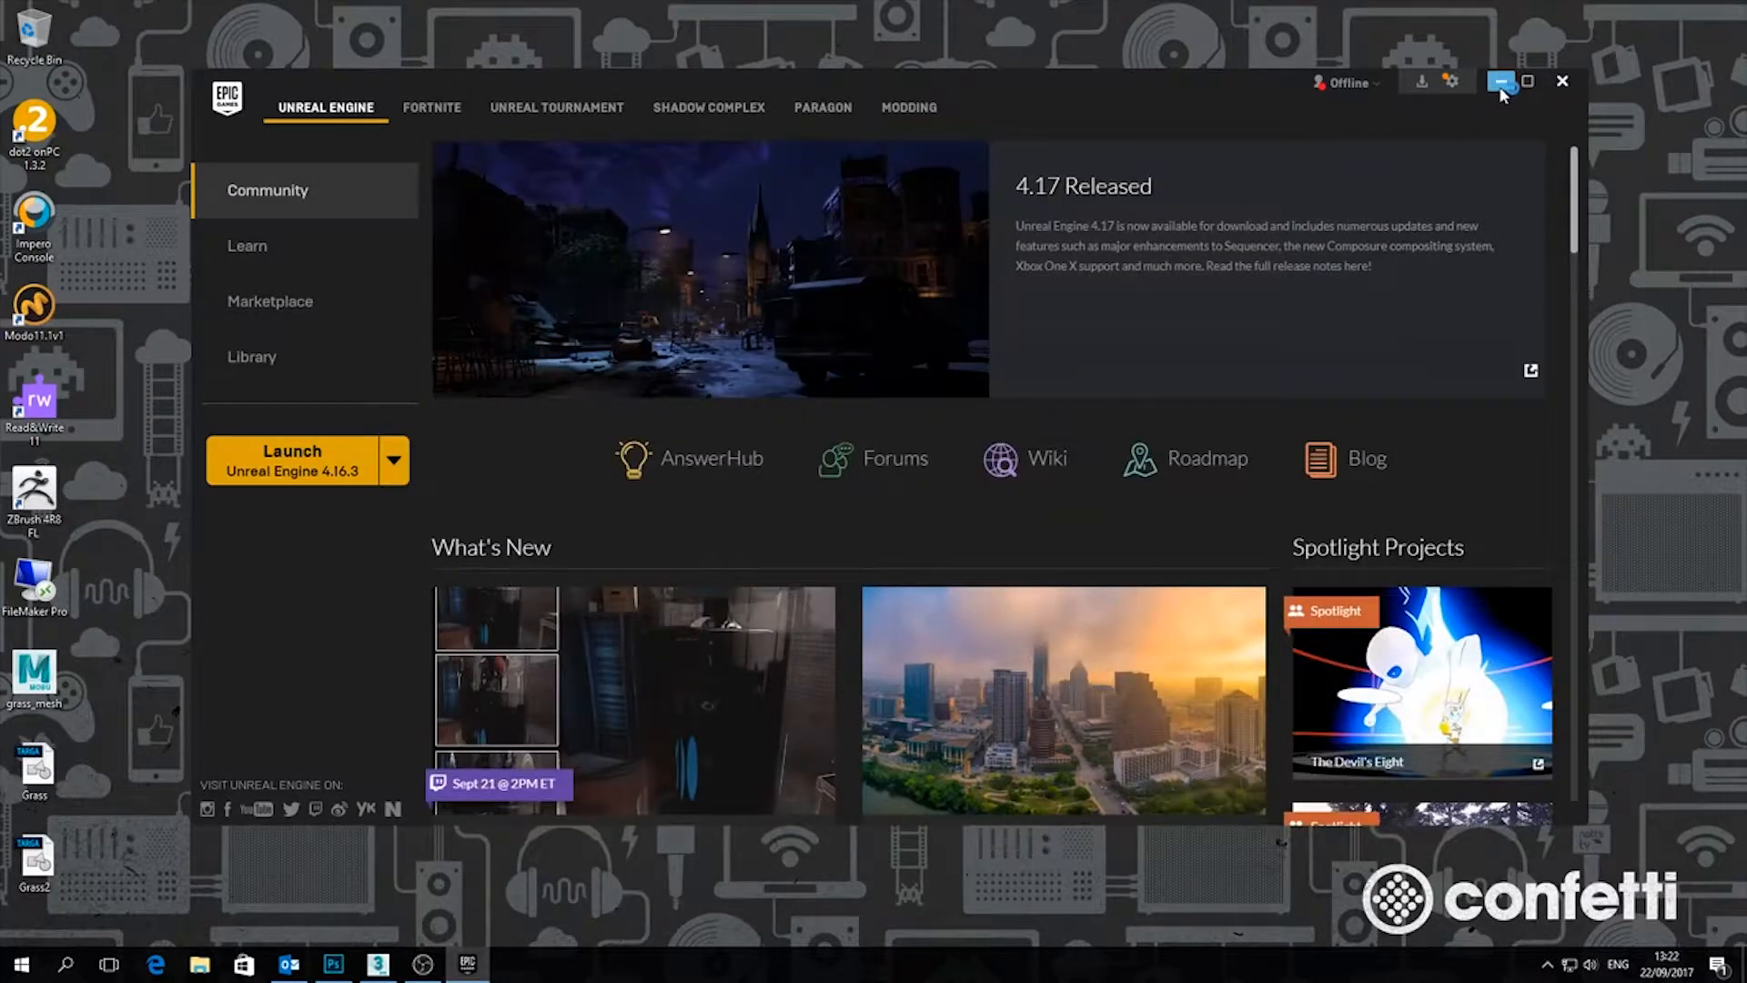
{"action": "left_click", "coordinate": [1500, 85]}
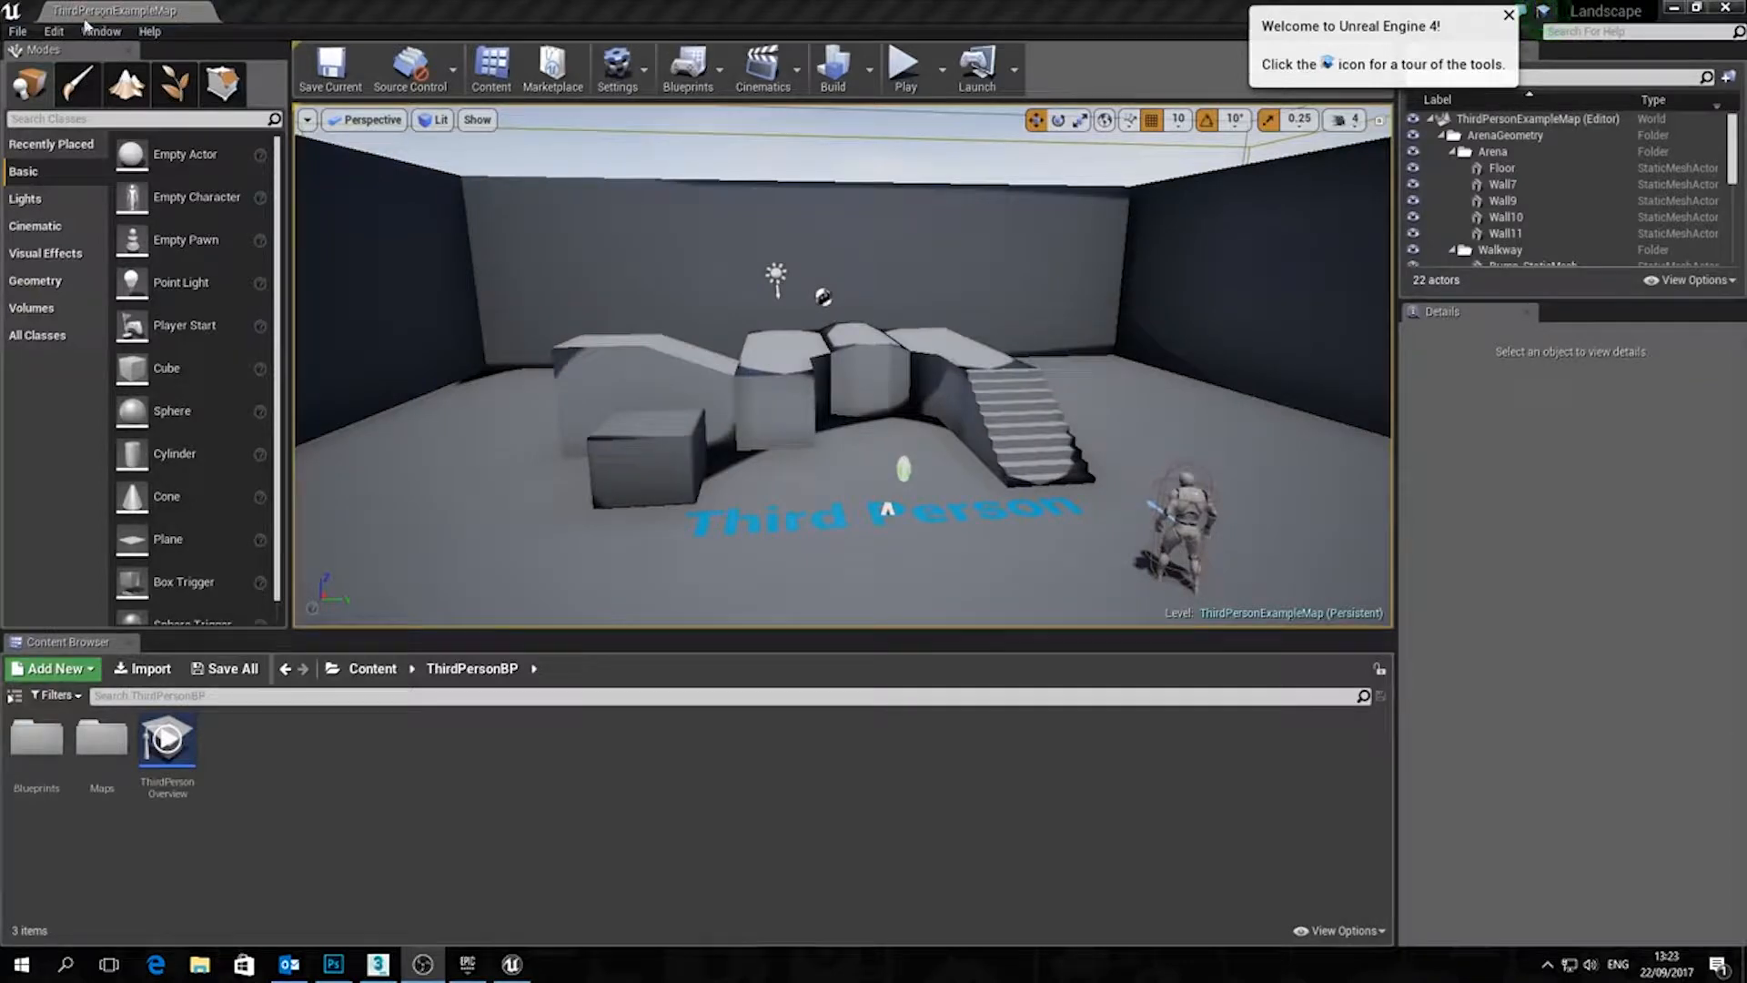
Create a new level from the Default template
{"action": "left_click", "coordinate": [19, 32]}
{"action": "left_click", "coordinate": [47, 65]}
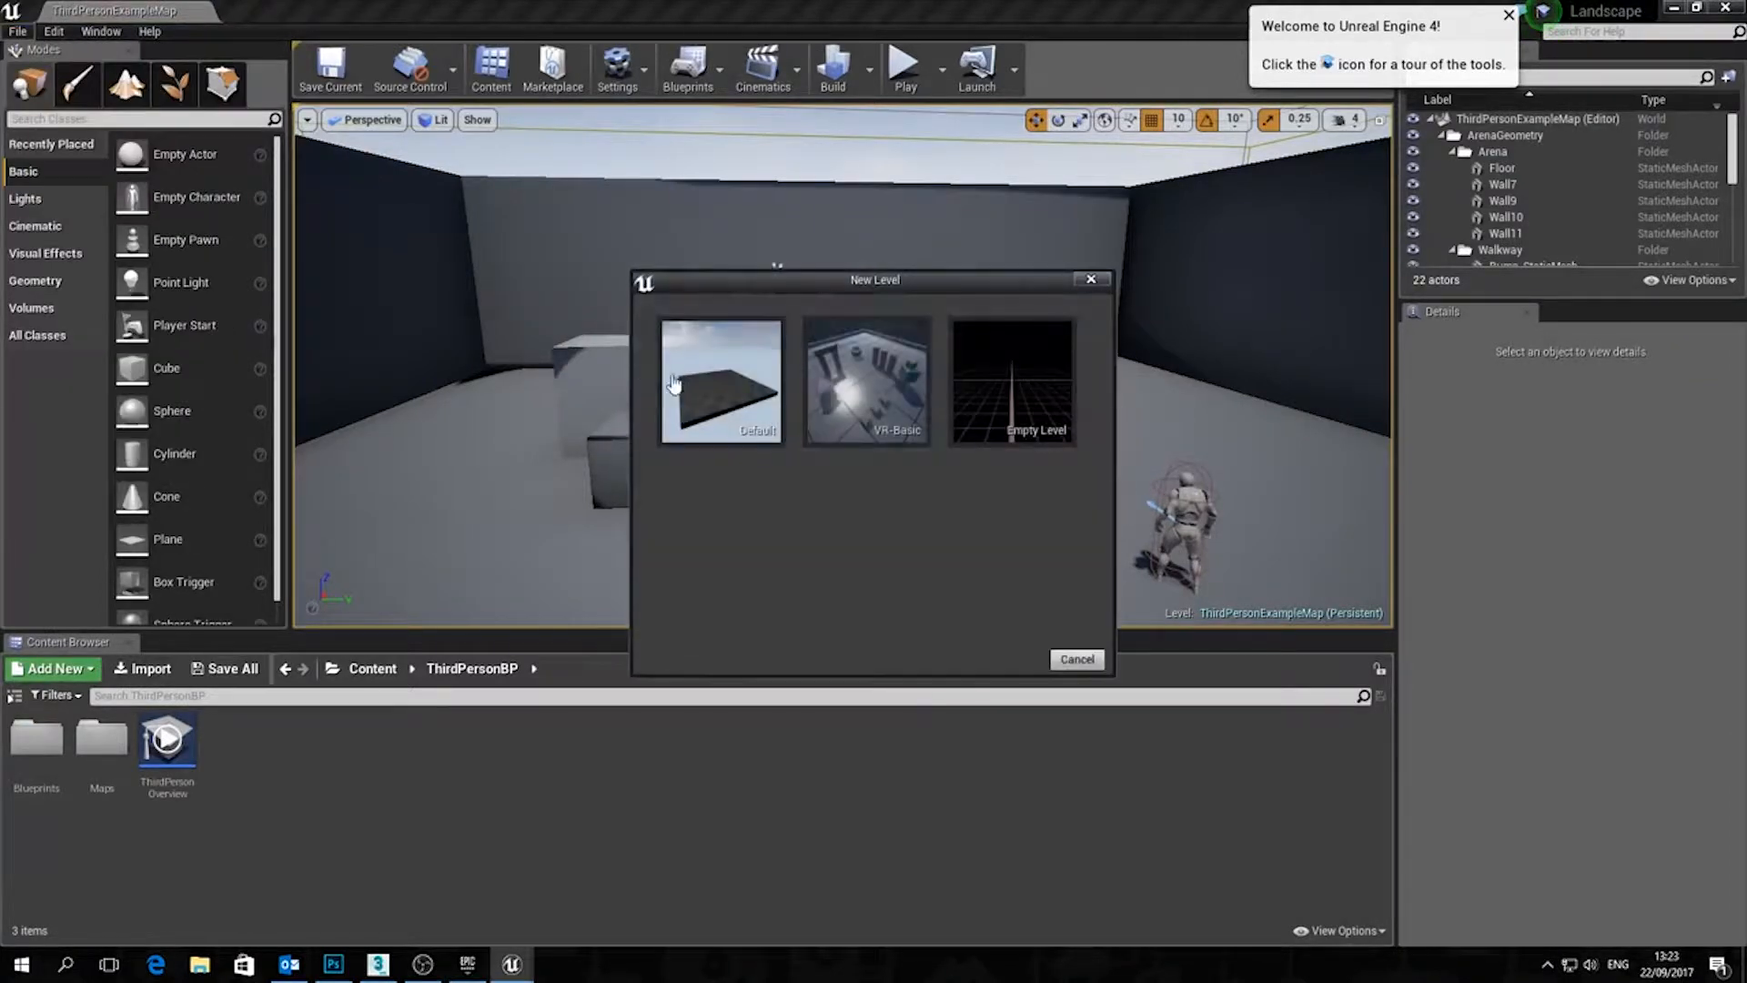
{"action": "left_click", "coordinate": [714, 382]}
{"action": "scroll", "coordinate": [743, 387], "scroll_direction": "down", "scroll_amount": 5}
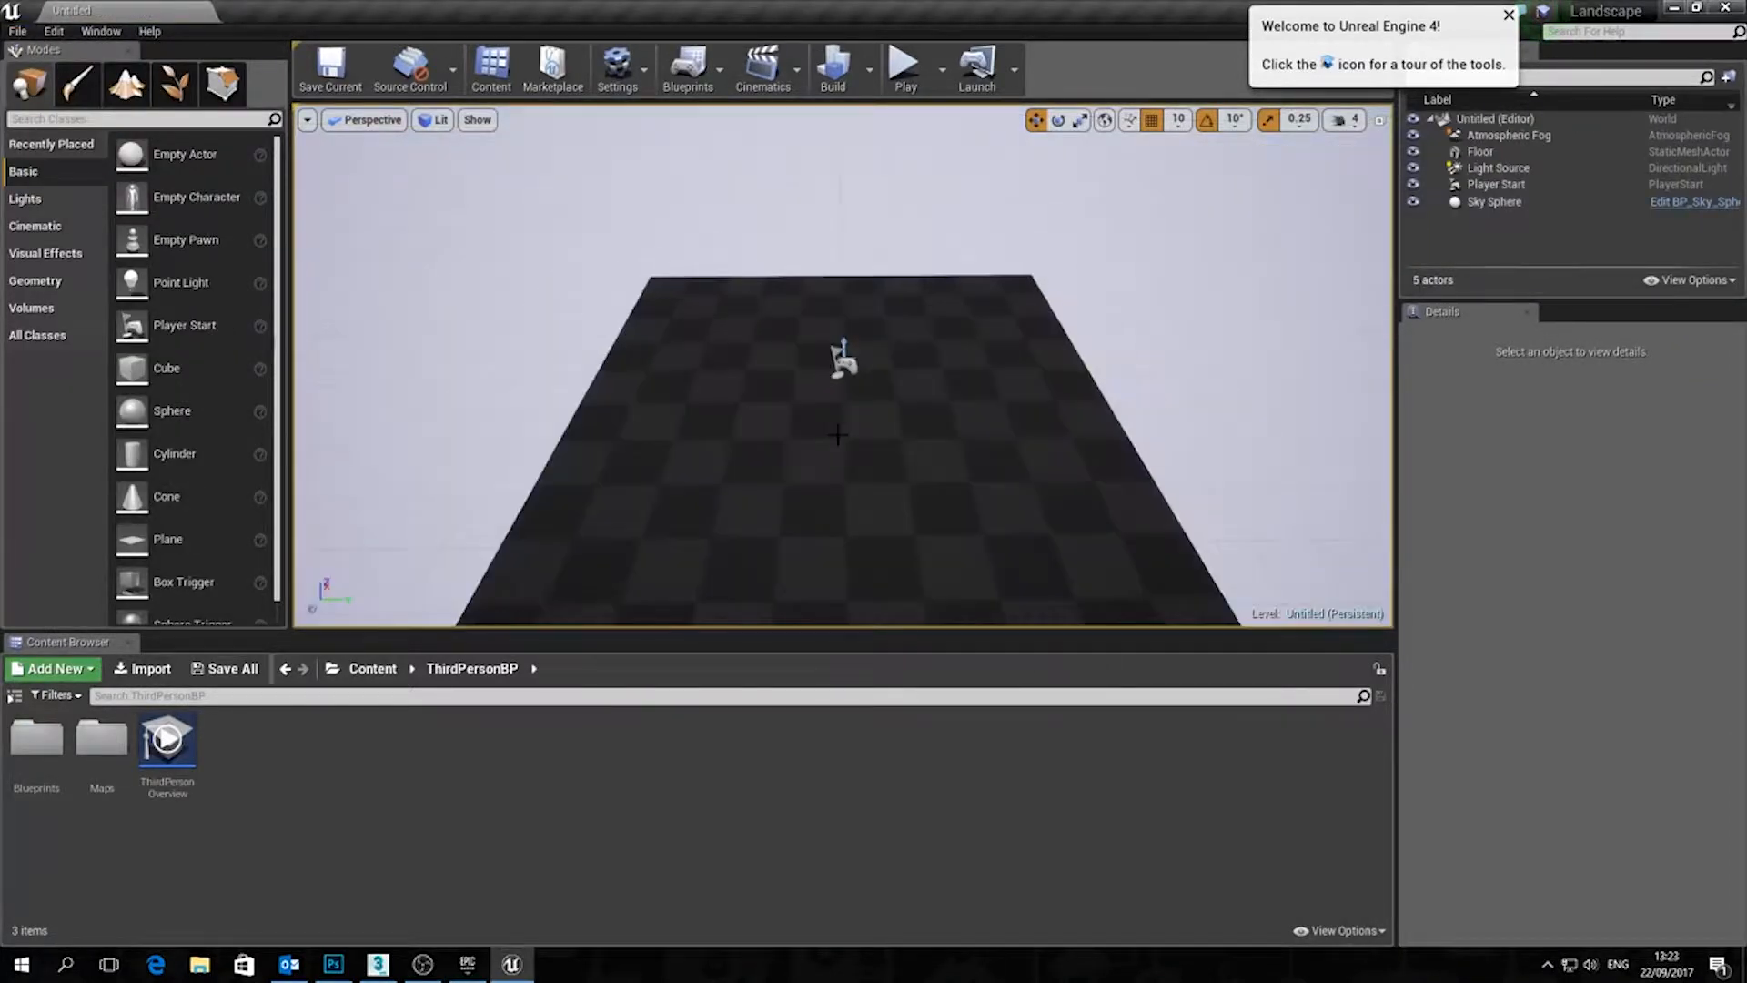
Delete the checkered floor mesh from the new level
{"action": "left_click", "coordinate": [811, 443]}
{"action": "key", "text": "Delete"}
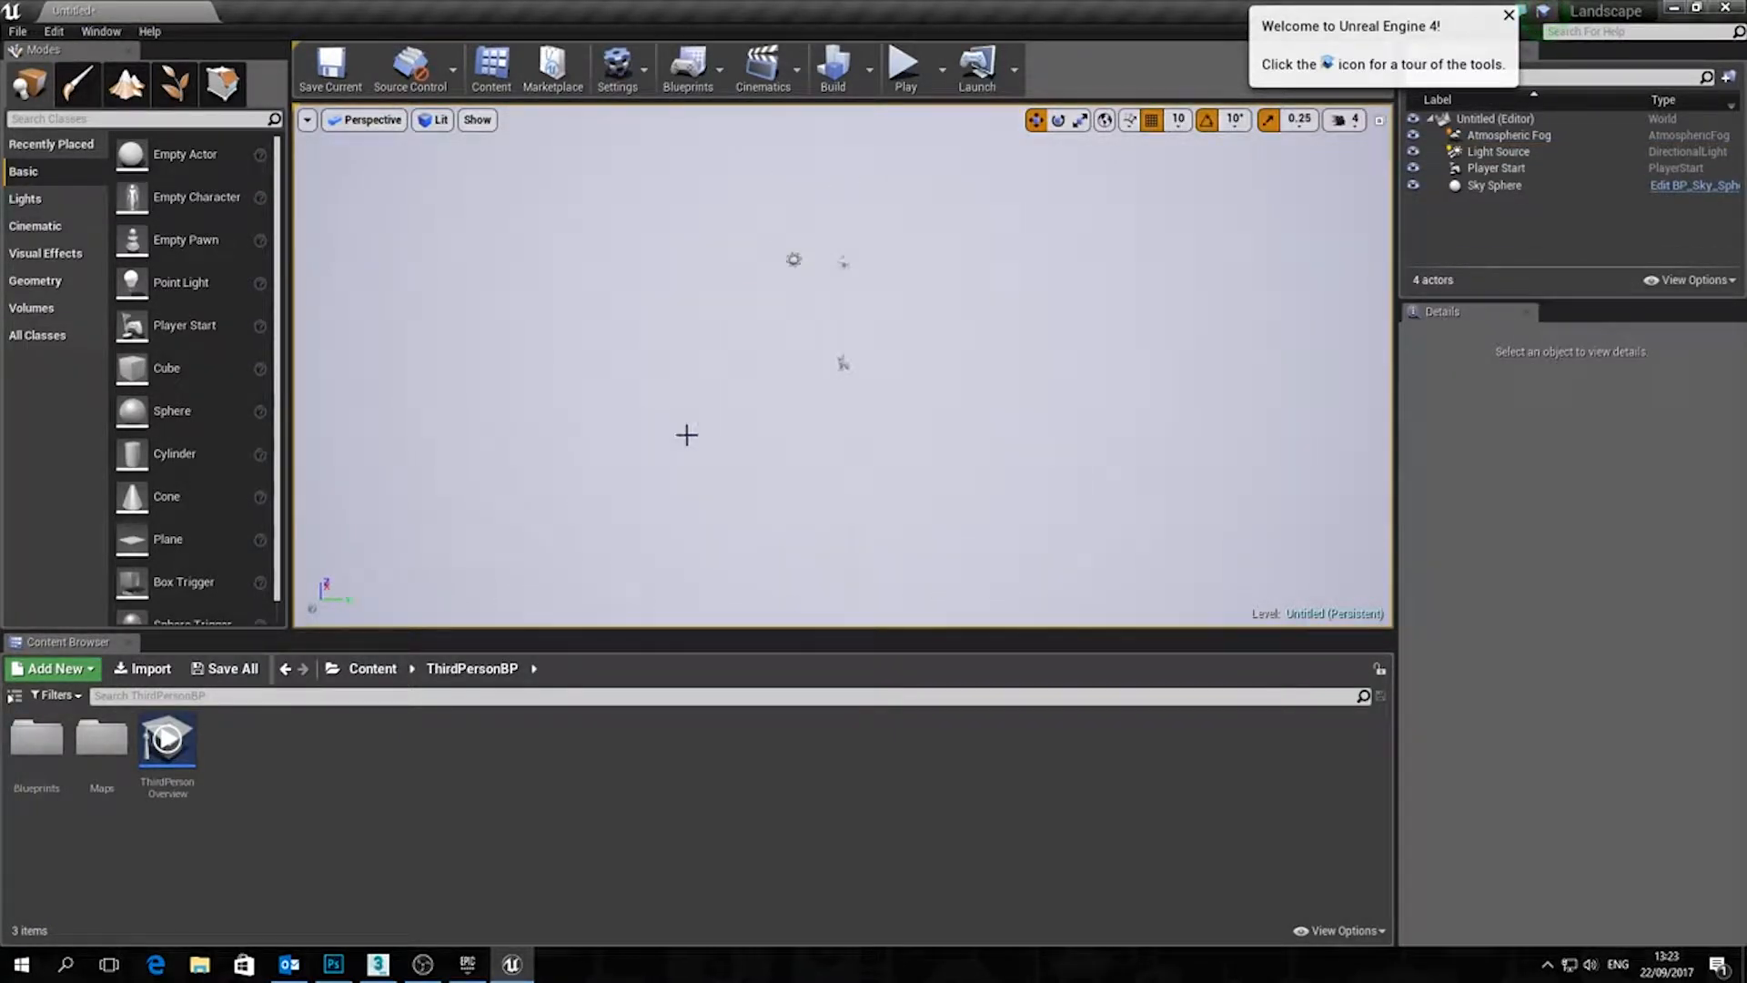
{"action": "right_click_drag", "start_coordinate": [687, 435], "coordinate": [601, 428]}
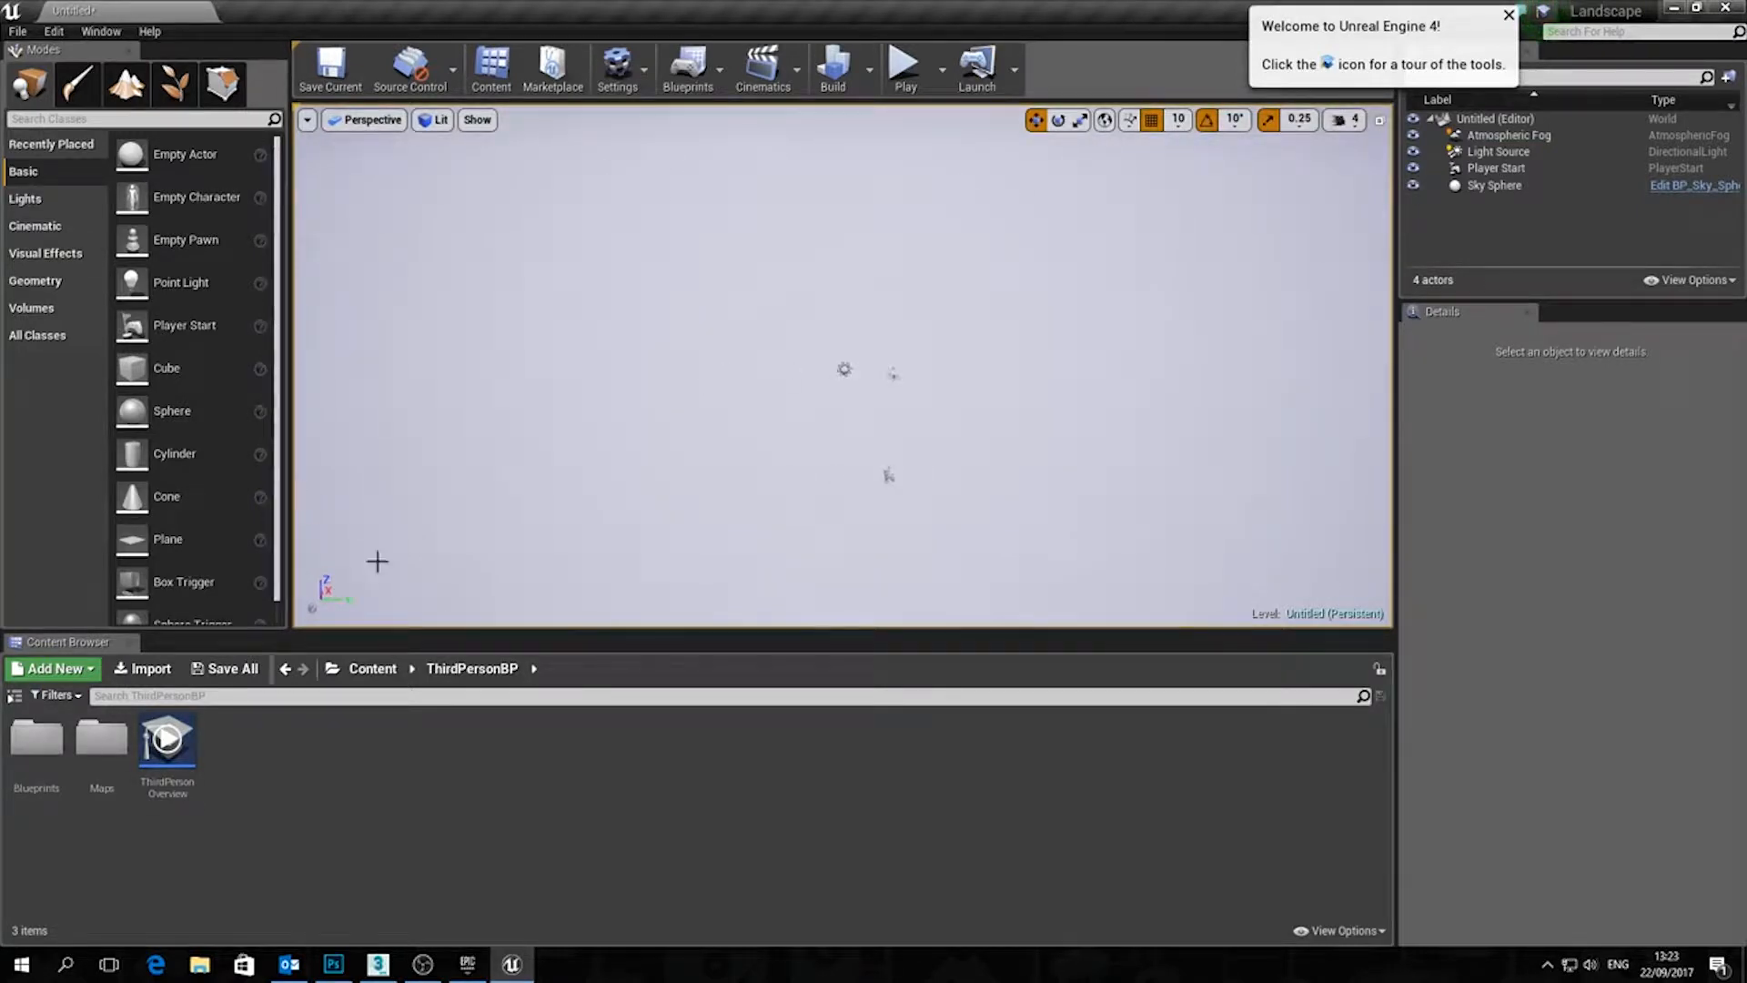
Switch to Landscape mode and raise the viewport camera speed to 6
{"action": "left_click", "coordinate": [127, 87]}
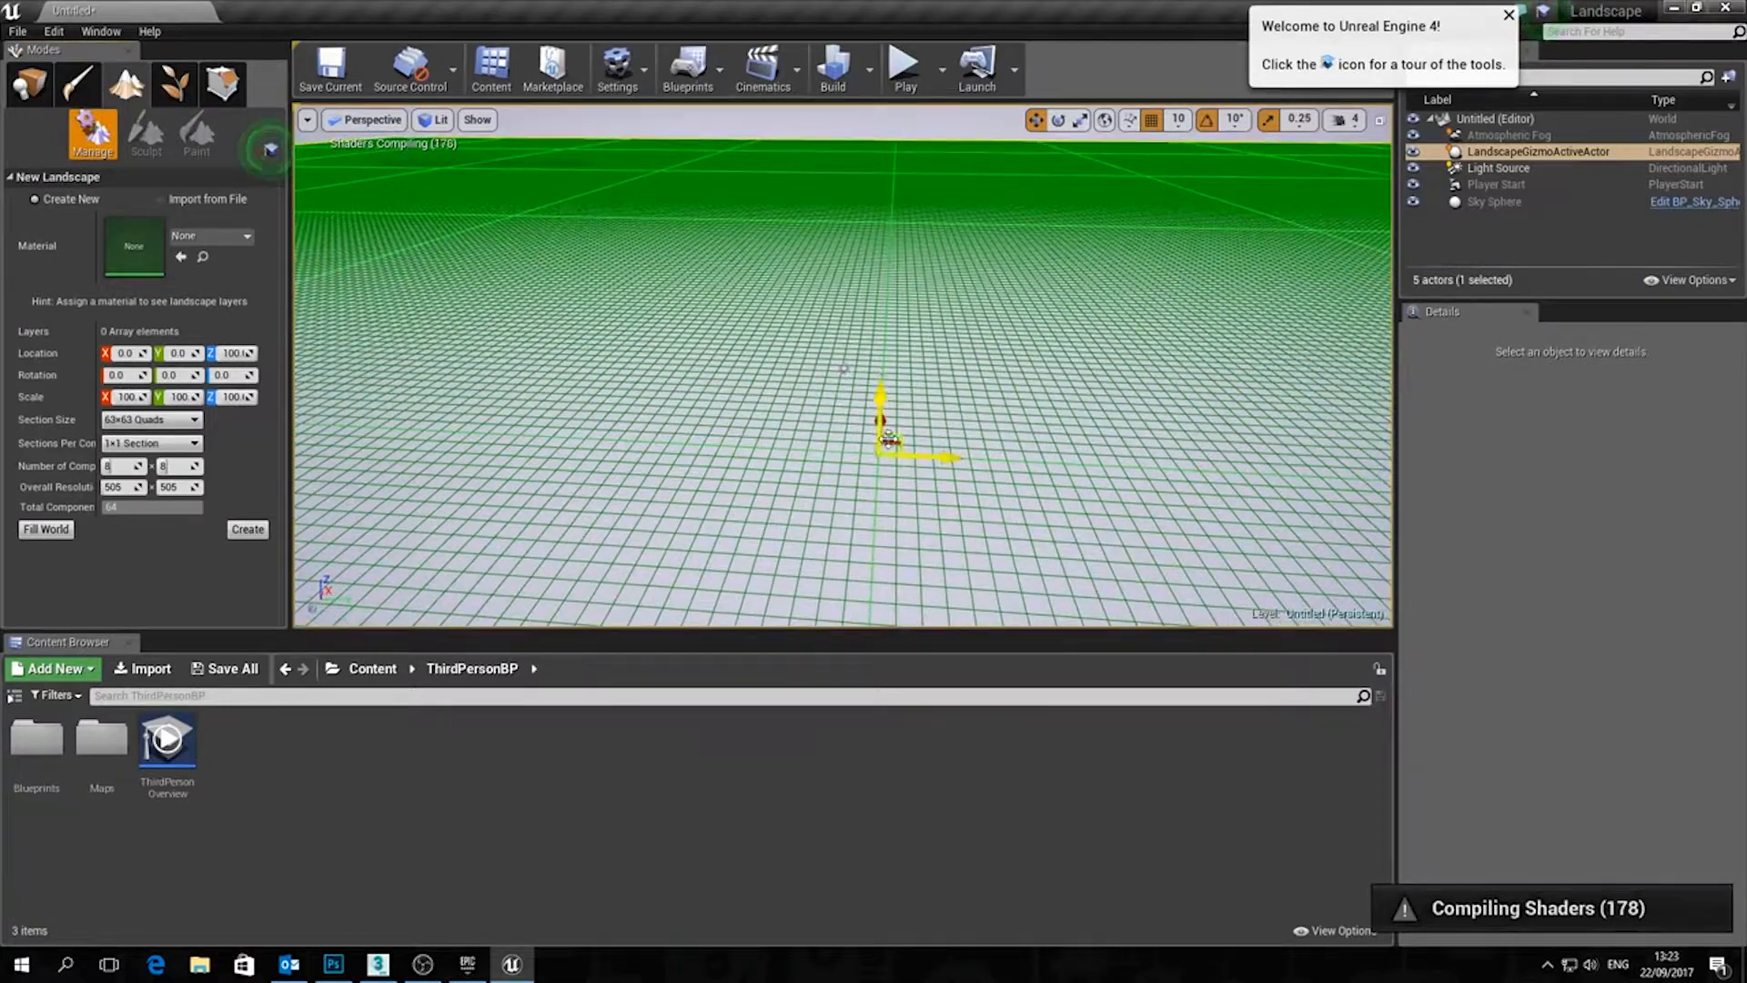
{"action": "right_click_drag", "start_coordinate": [894, 449], "coordinate": [919, 422]}
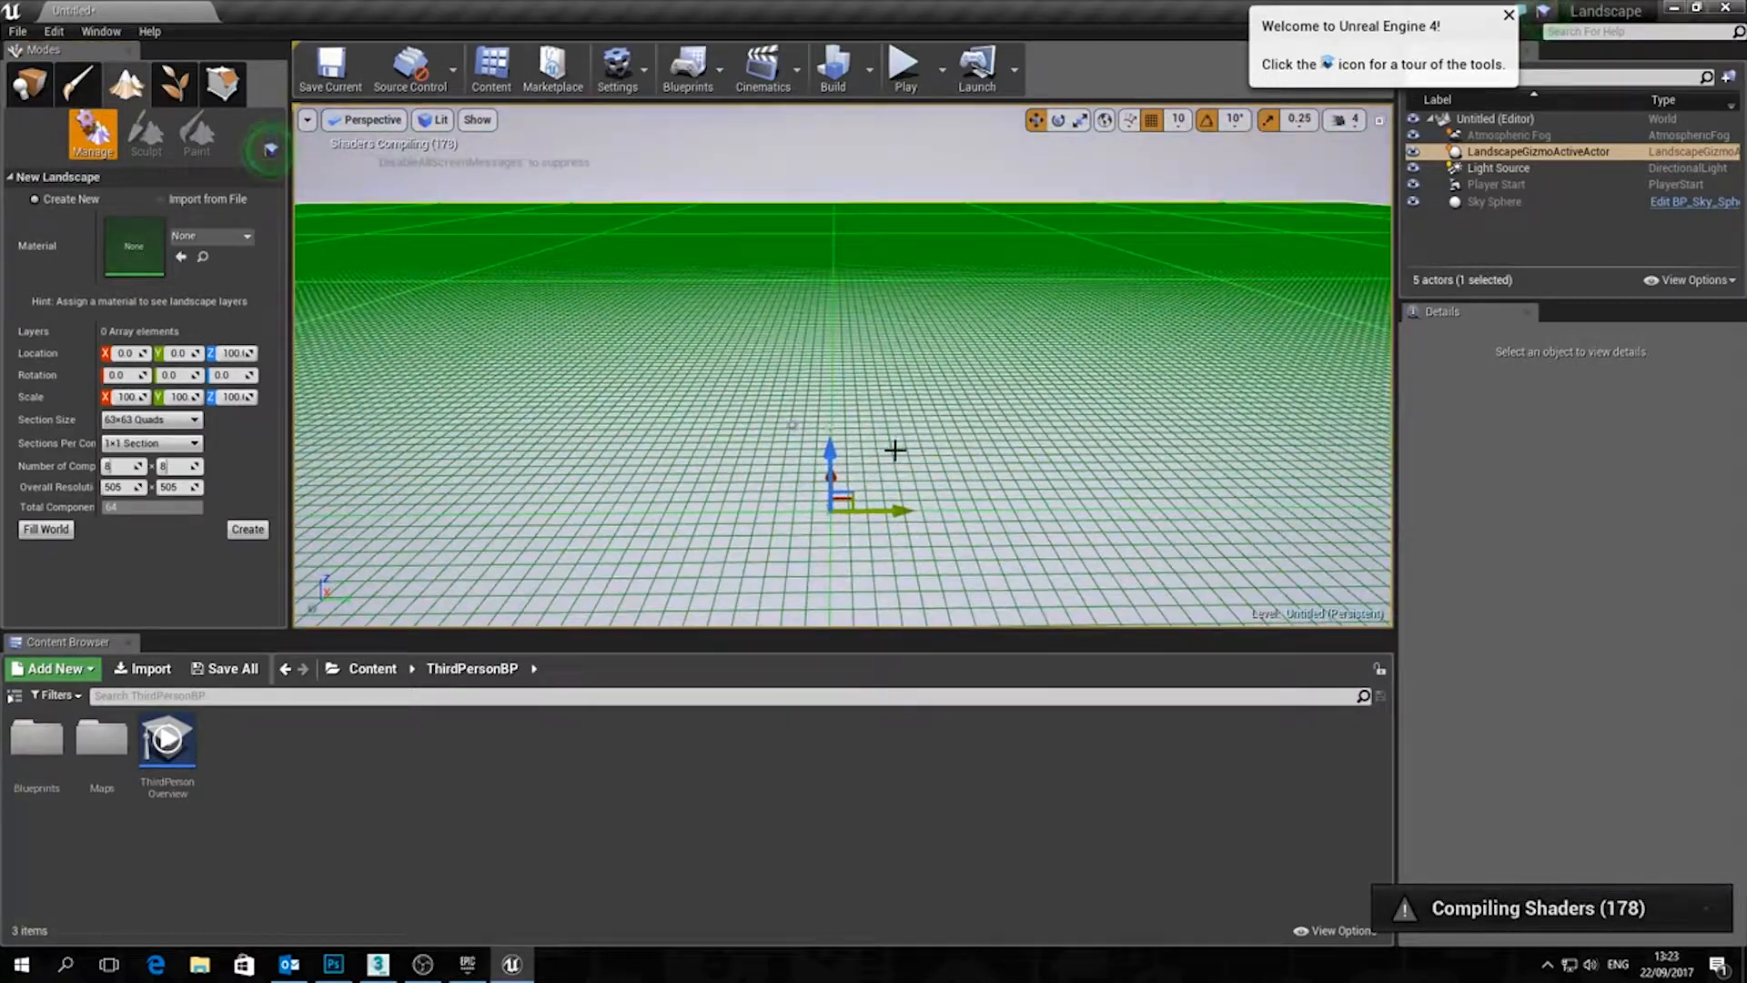
{"action": "left_click", "coordinate": [1350, 122]}
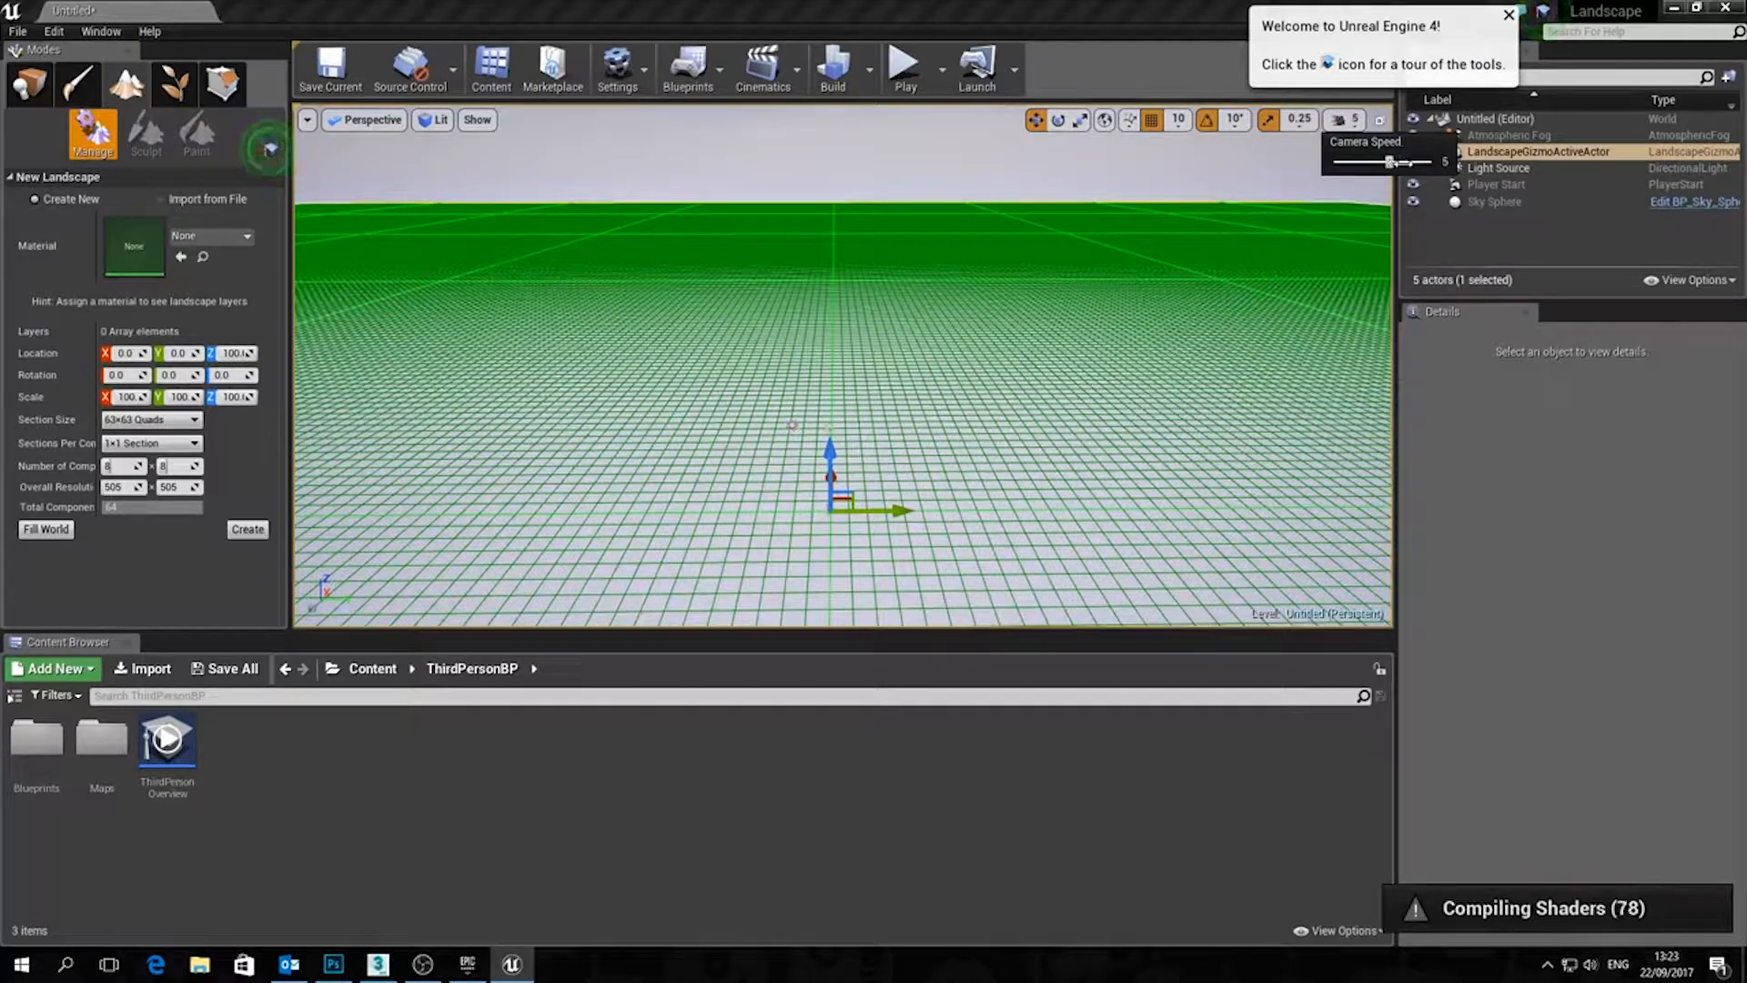
{"action": "left_click", "coordinate": [1158, 334]}
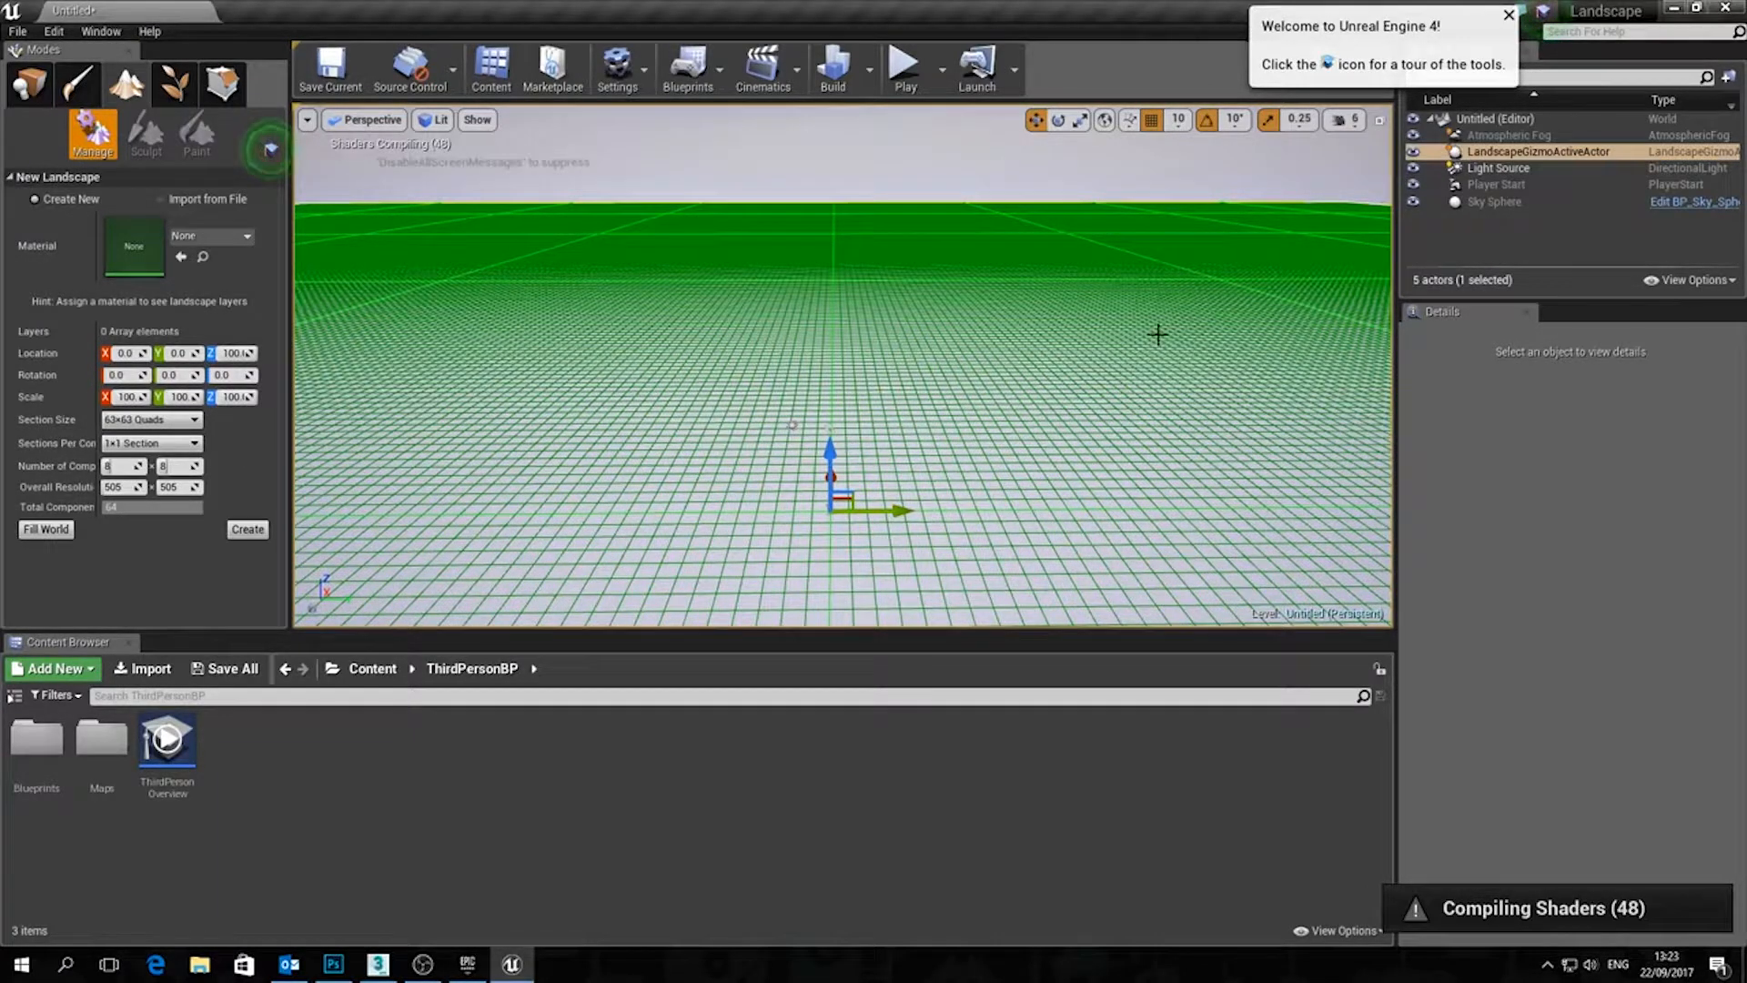
Create a new landscape with a section size of 7×7 quads, keeping the other settings at their defaults
{"action": "scroll", "coordinate": [1157, 334], "scroll_direction": "down", "scroll_amount": 5}
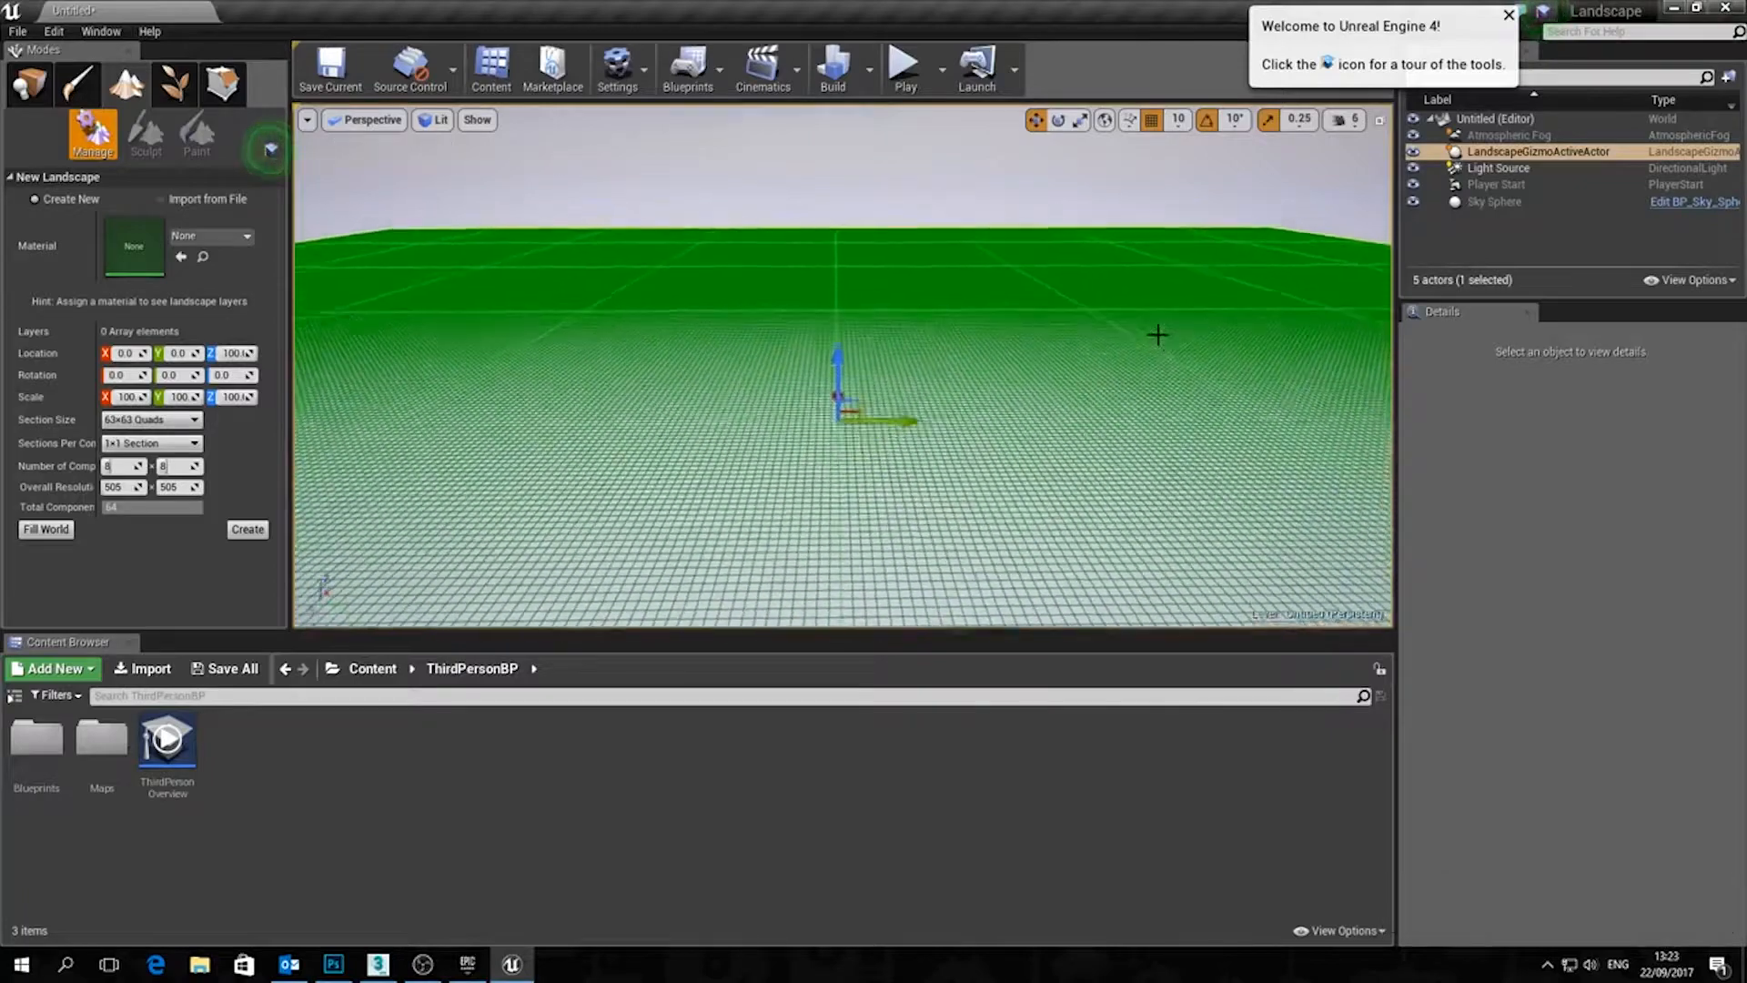
{"action": "key", "text": "Down"}
{"action": "key", "text": "Left"}
{"action": "key", "text": "Right"}
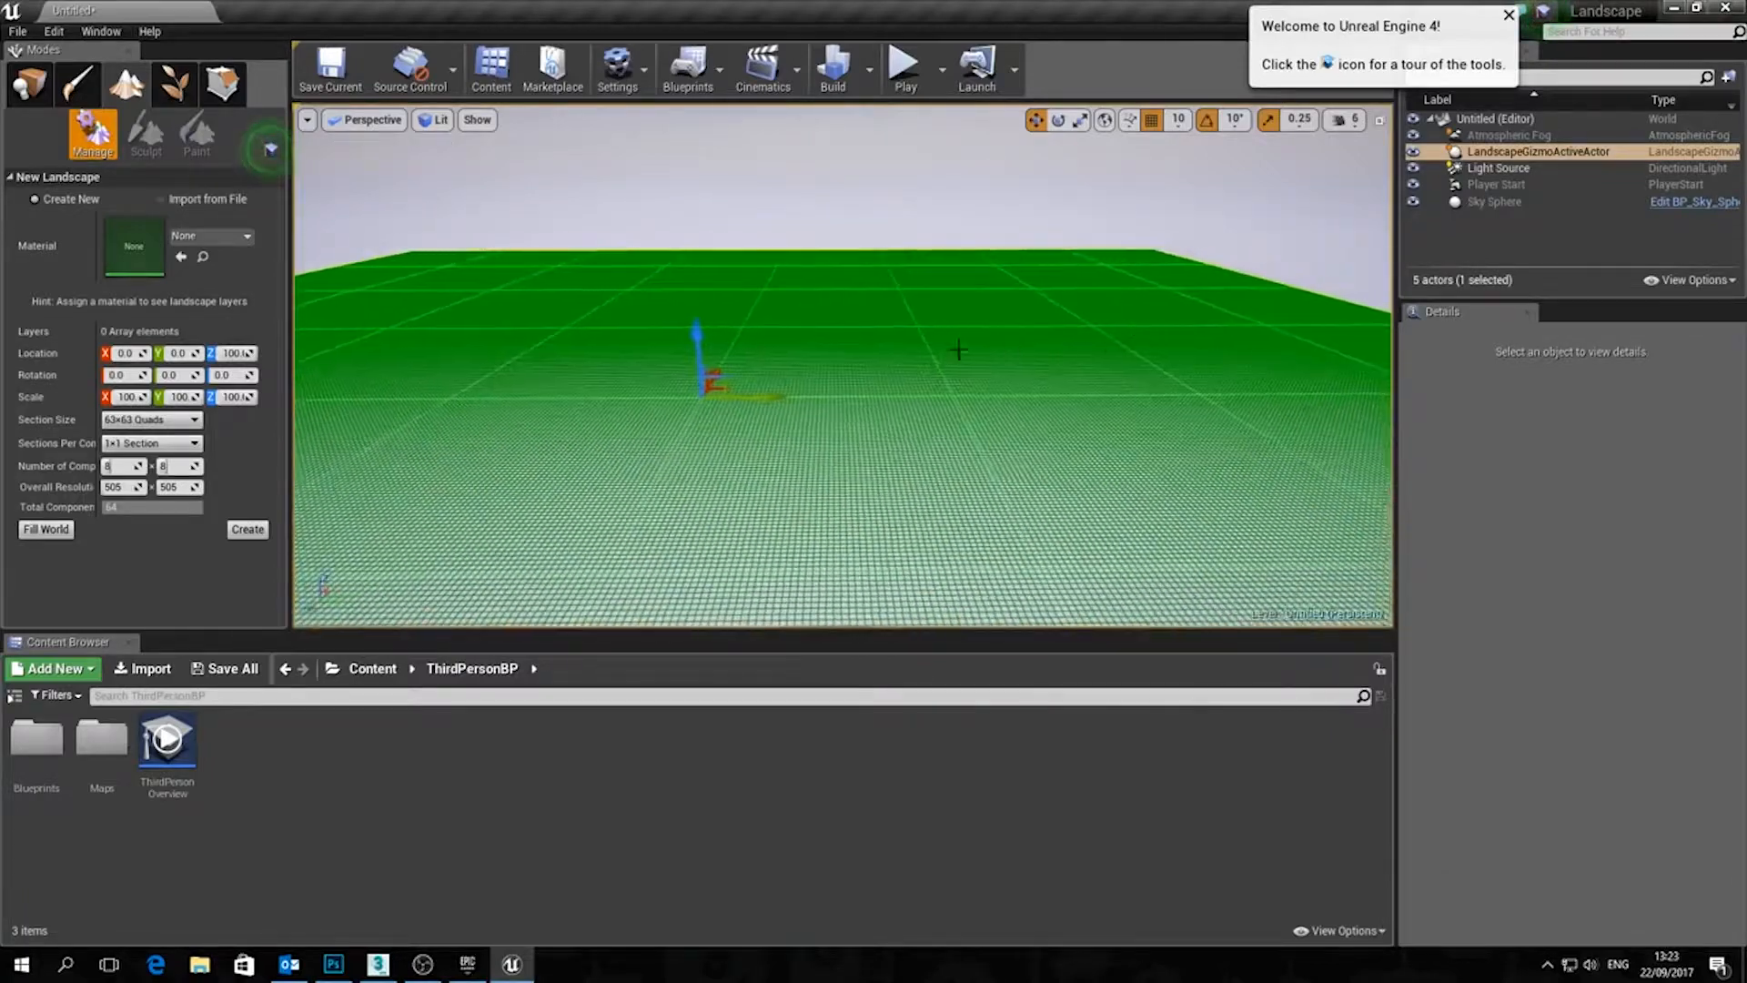
{"action": "key", "text": "Up"}
{"action": "key", "text": "Left"}
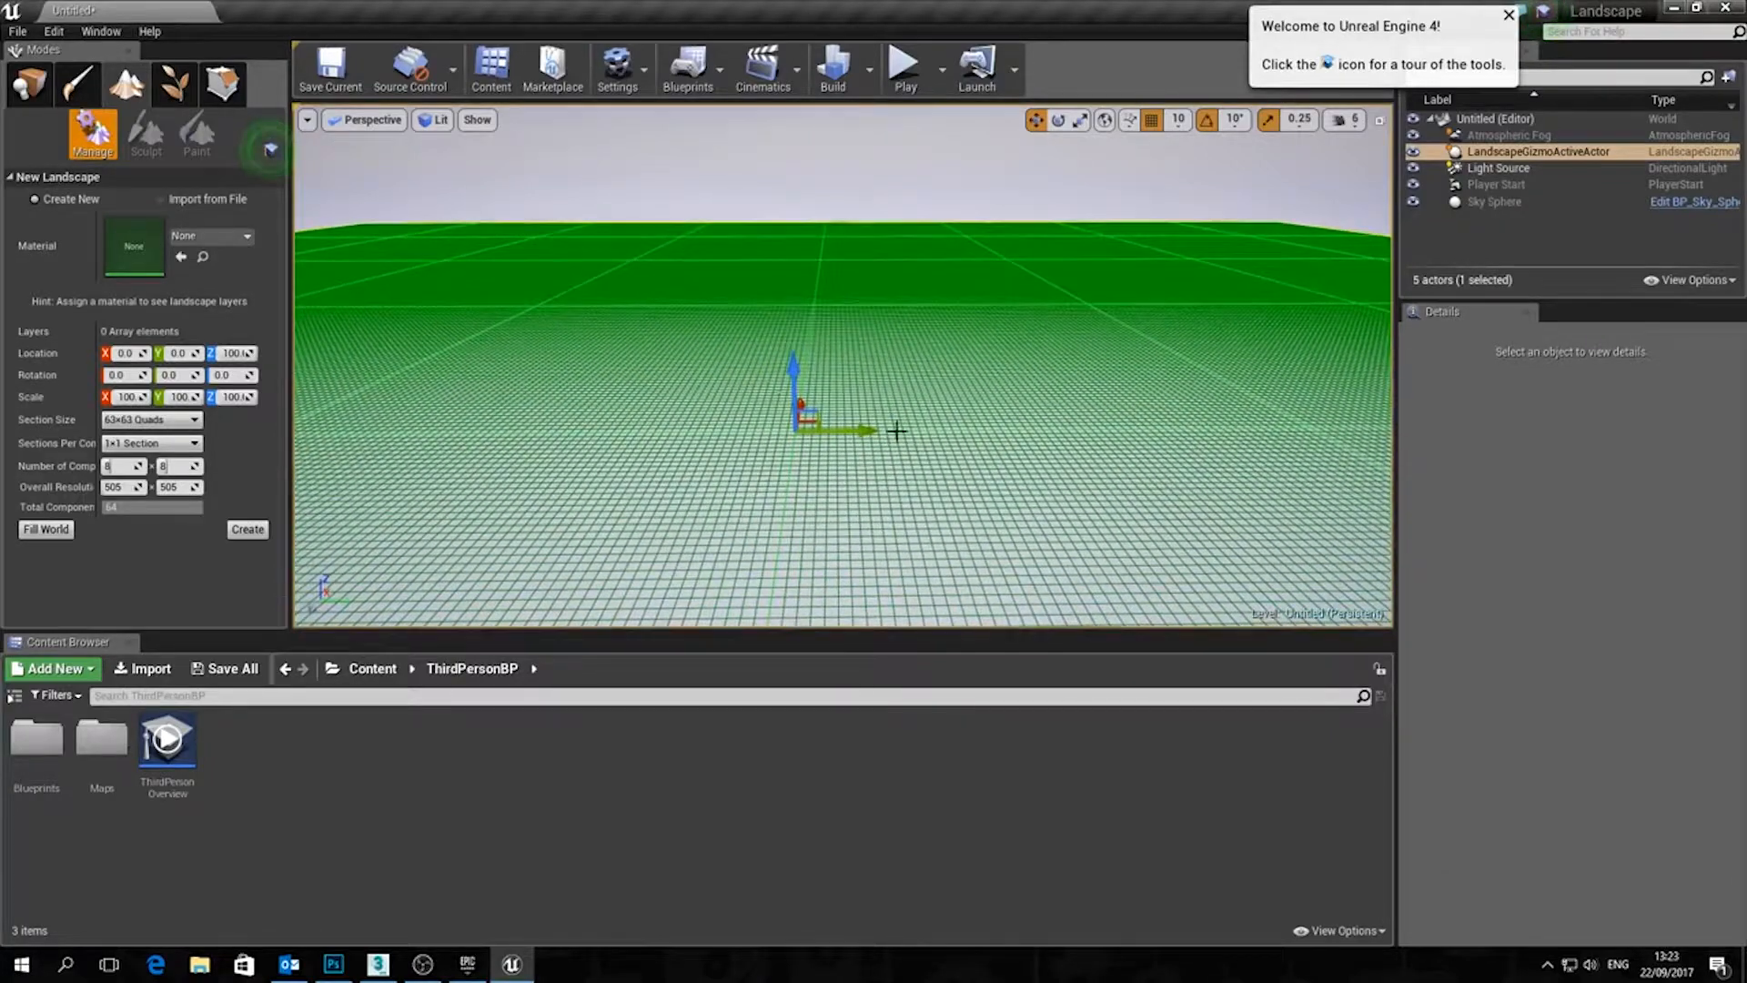
{"action": "left_click", "coordinate": [138, 420]}
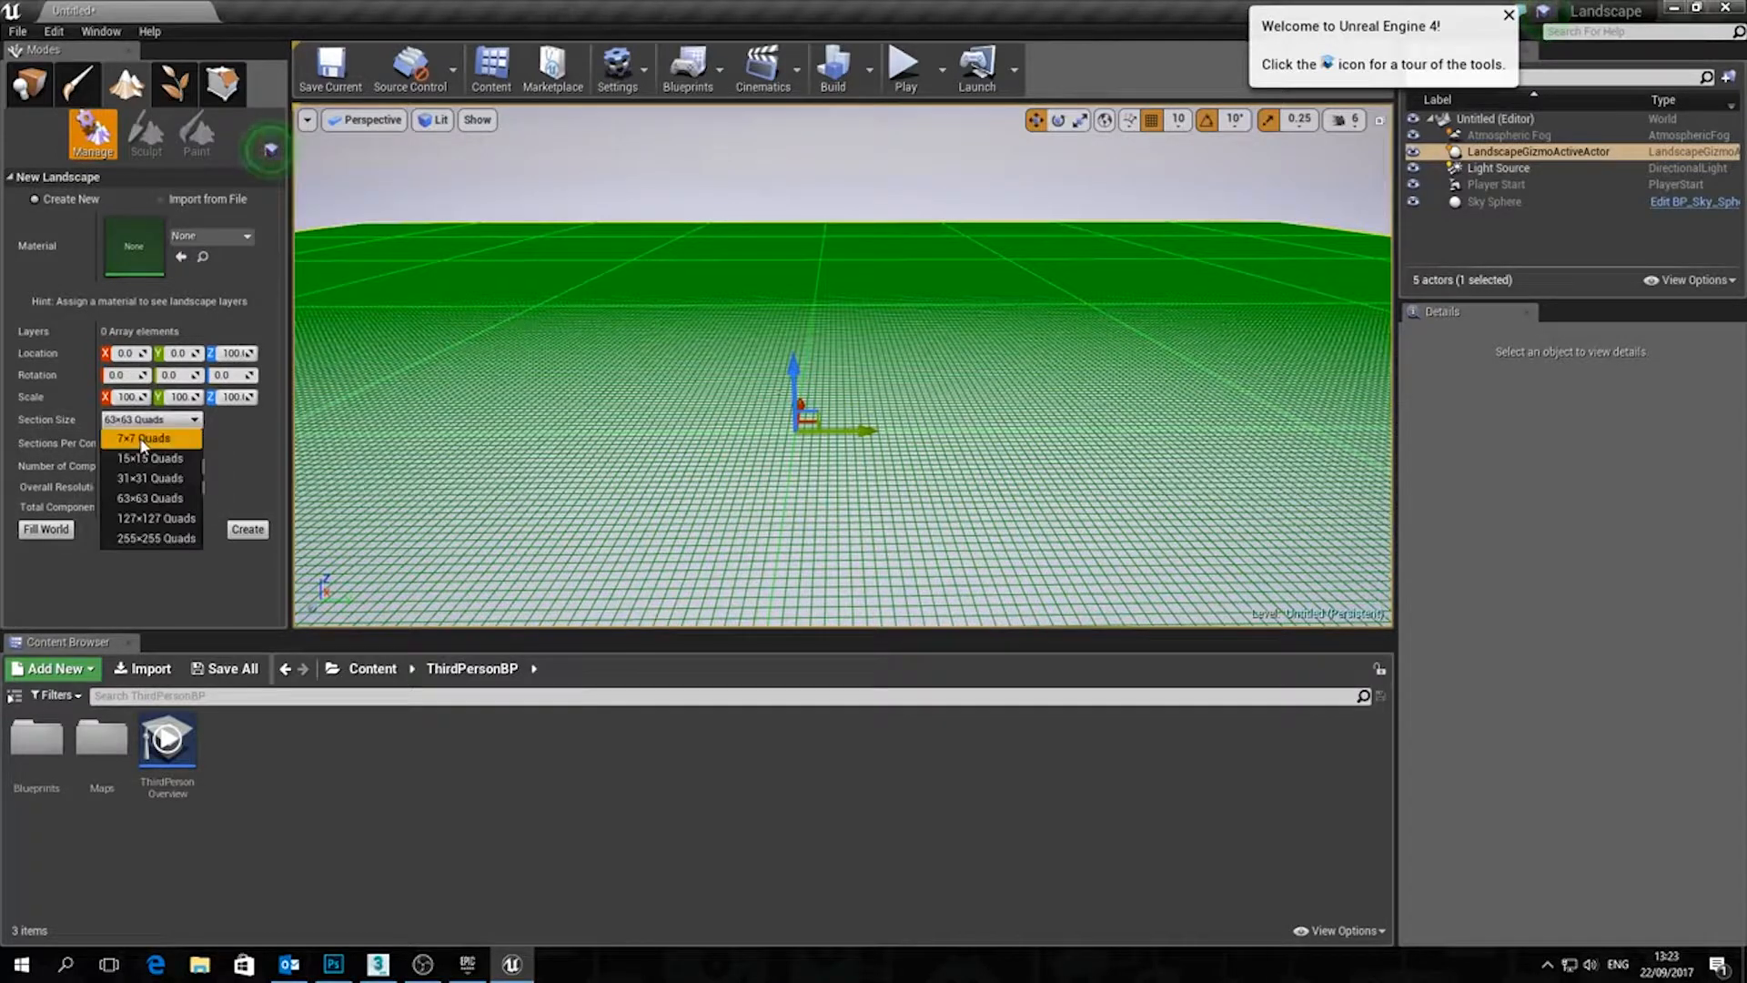
{"action": "left_click", "coordinate": [141, 444]}
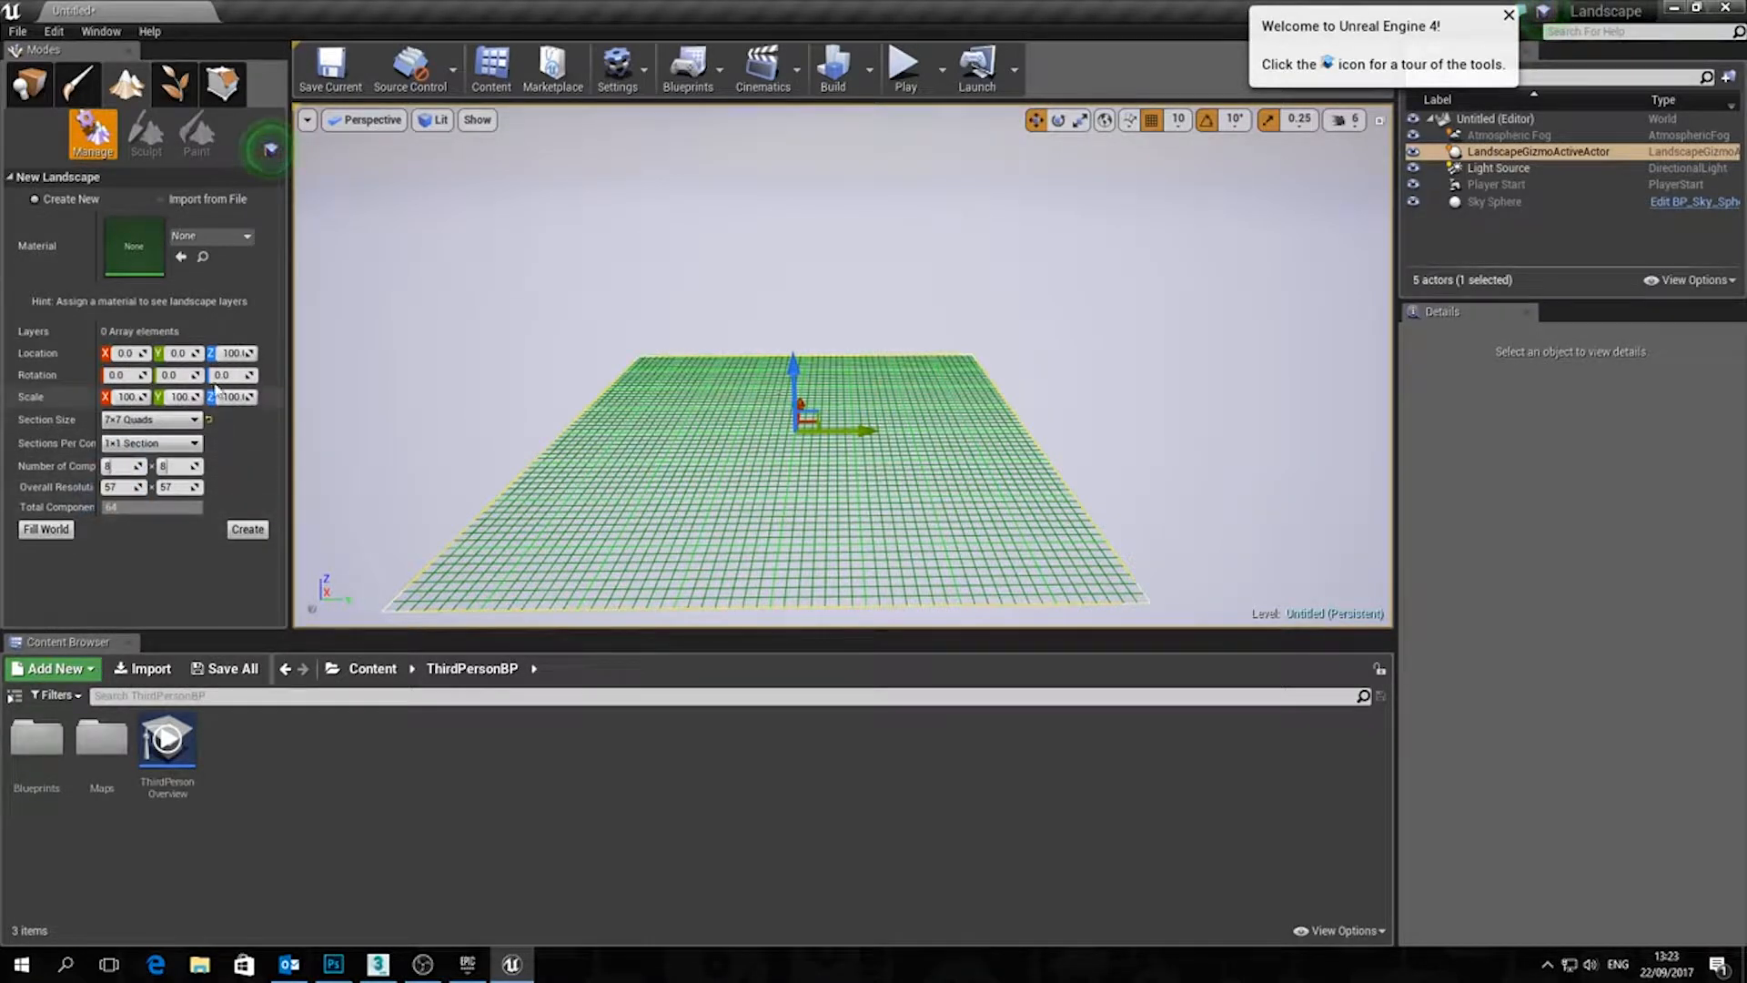
{"action": "left_click", "coordinate": [246, 529]}
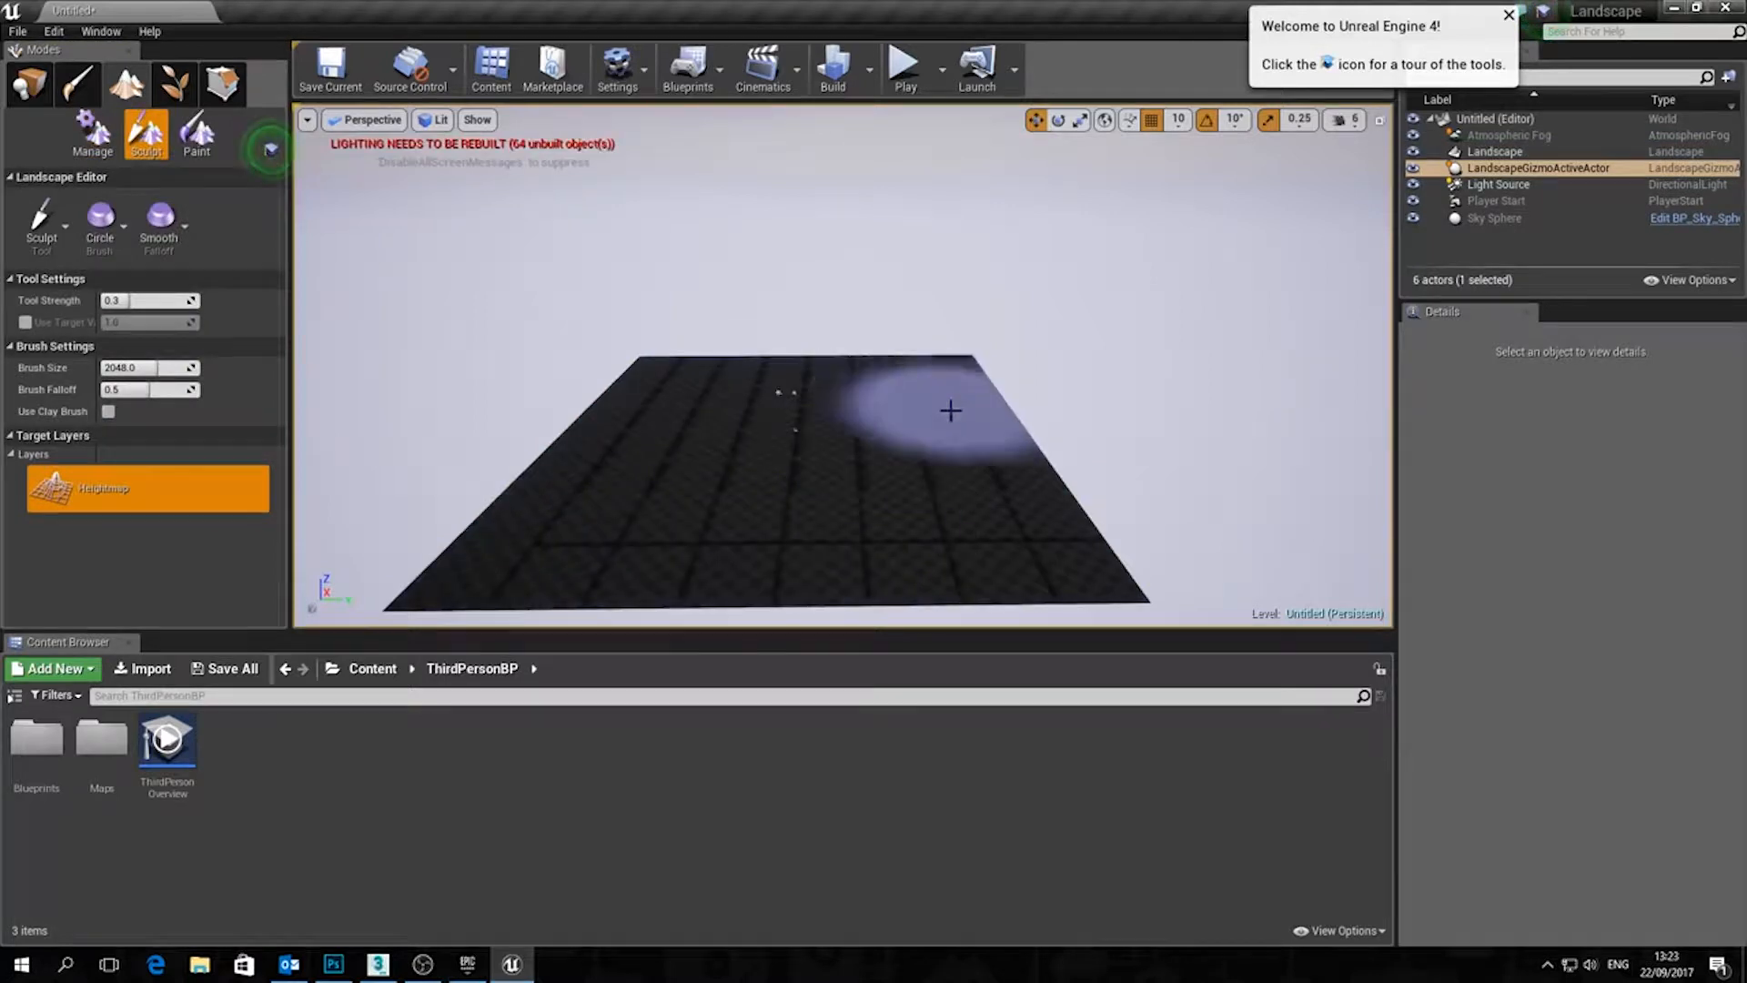
Return to Place mode and raise the Player Start above the landscape to a Z location of about 232
{"action": "scroll", "coordinate": [974, 475], "scroll_direction": "up", "scroll_amount": 3}
{"action": "scroll", "coordinate": [941, 473], "scroll_direction": "up", "scroll_amount": 5}
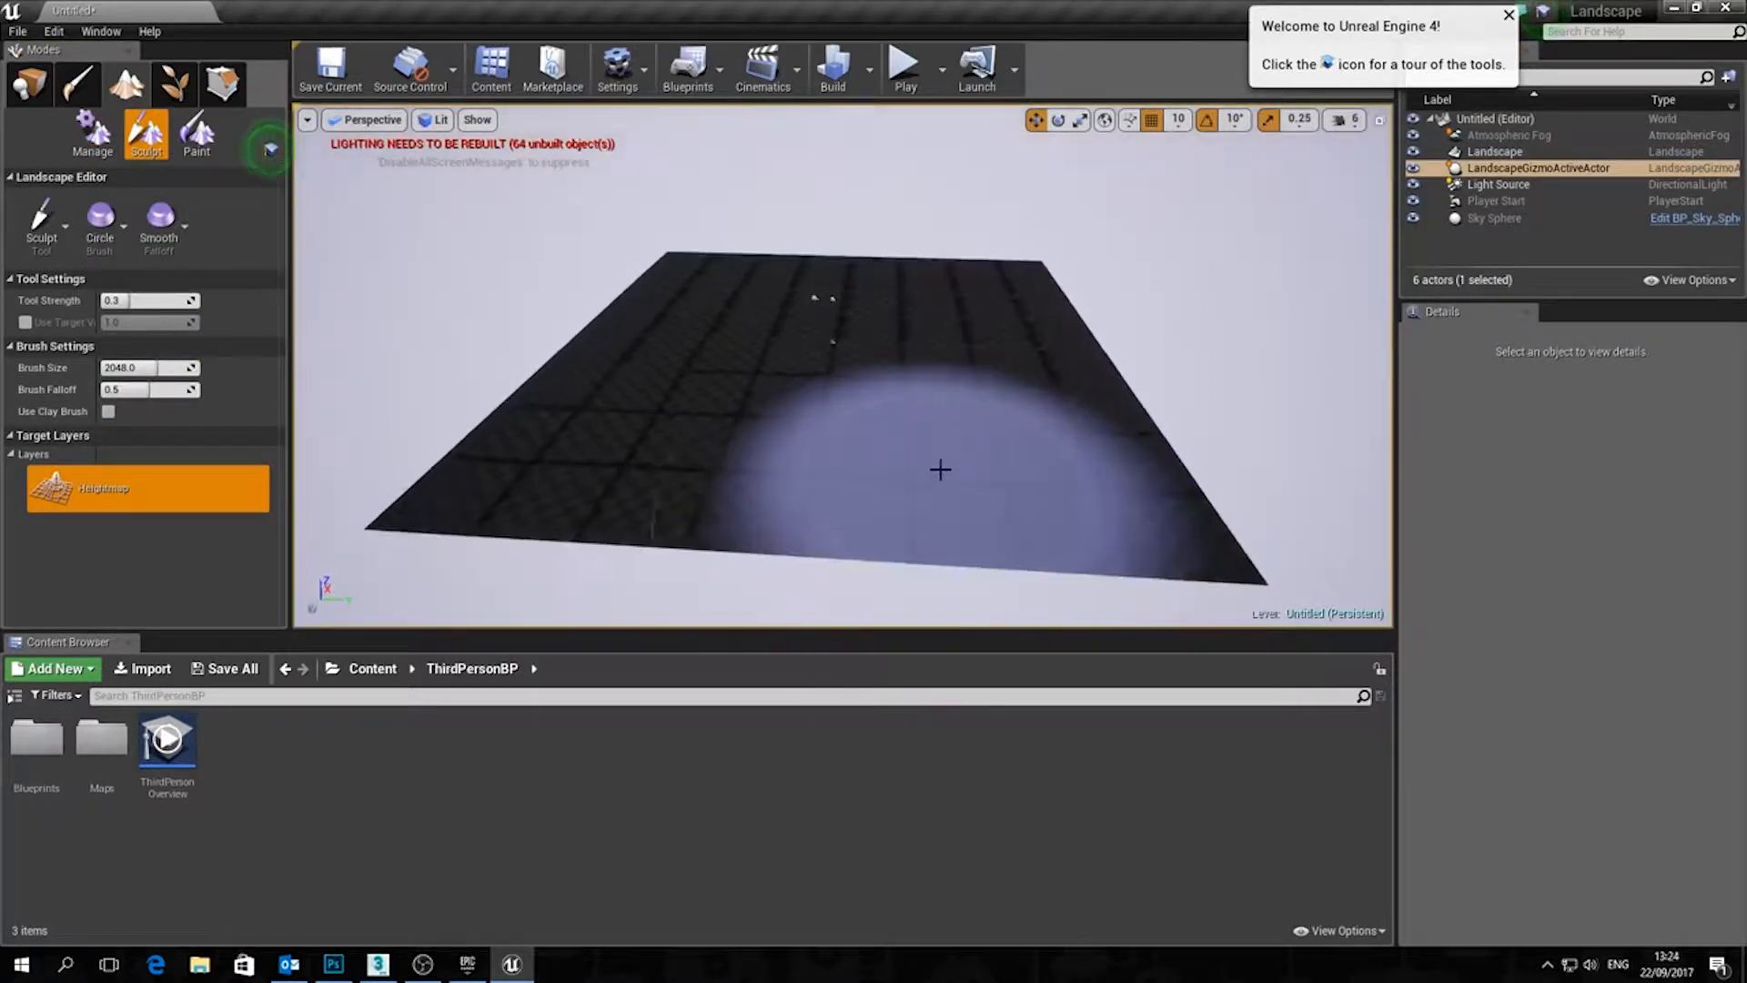
{"action": "scroll", "coordinate": [940, 469], "scroll_direction": "down", "scroll_amount": 5}
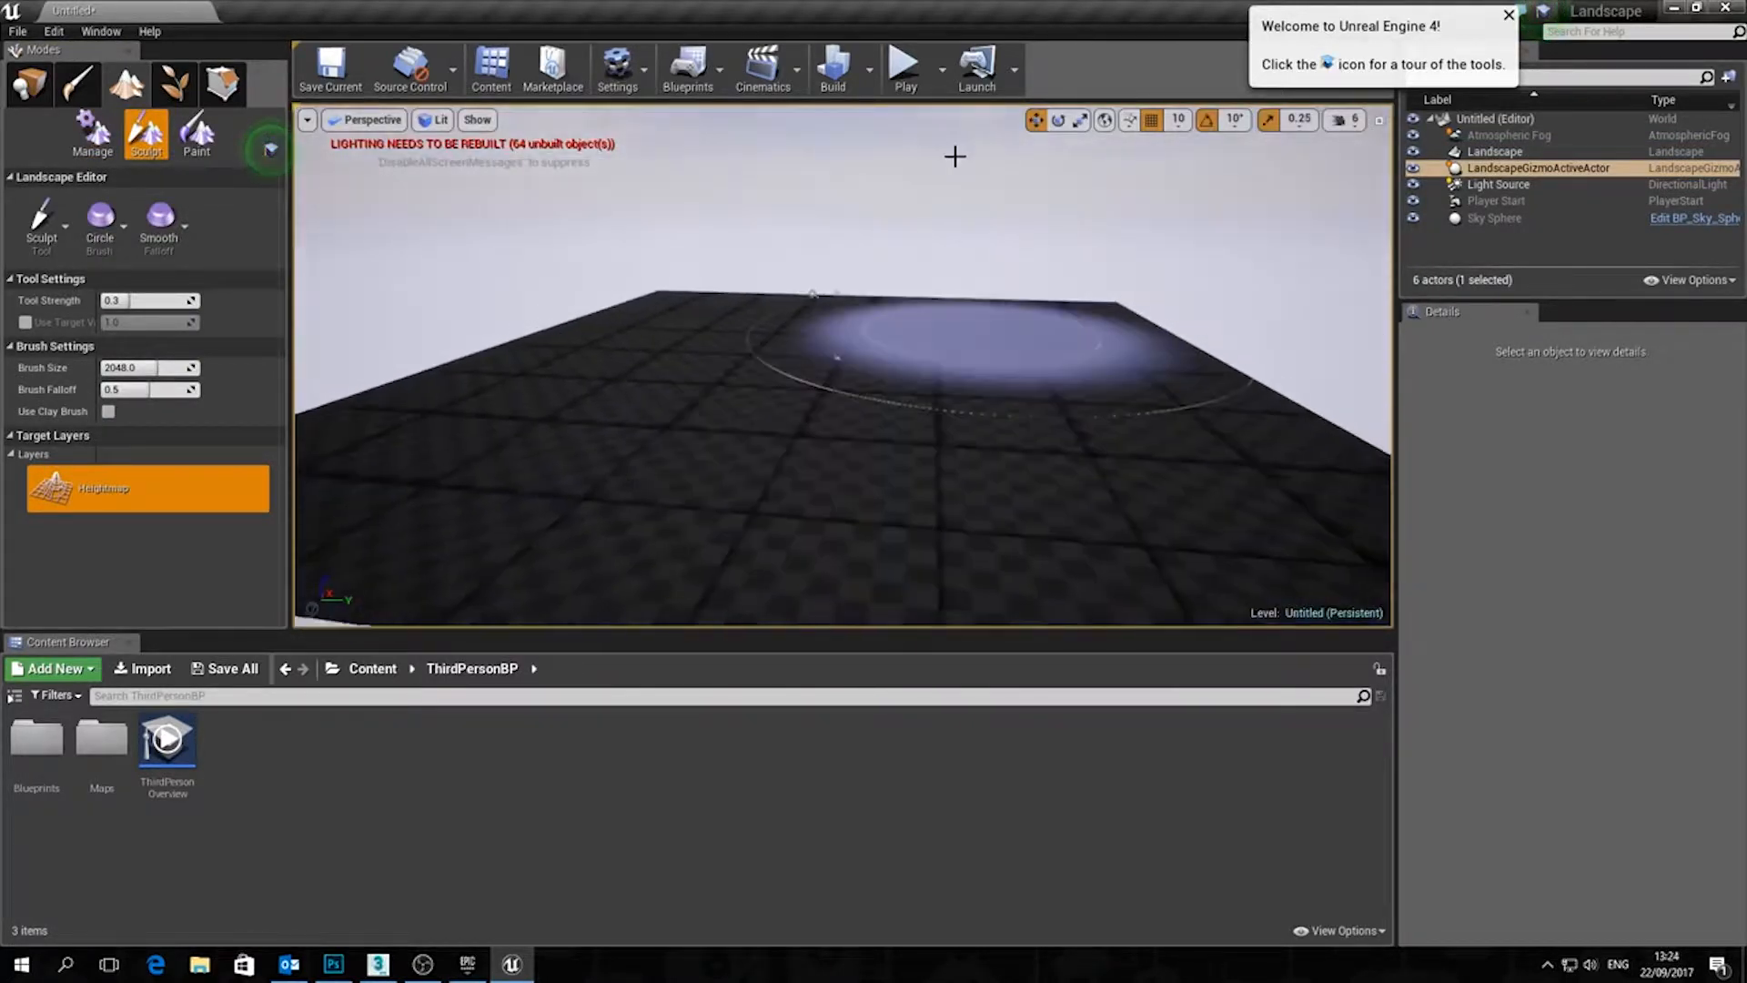
{"action": "left_click", "coordinate": [26, 87]}
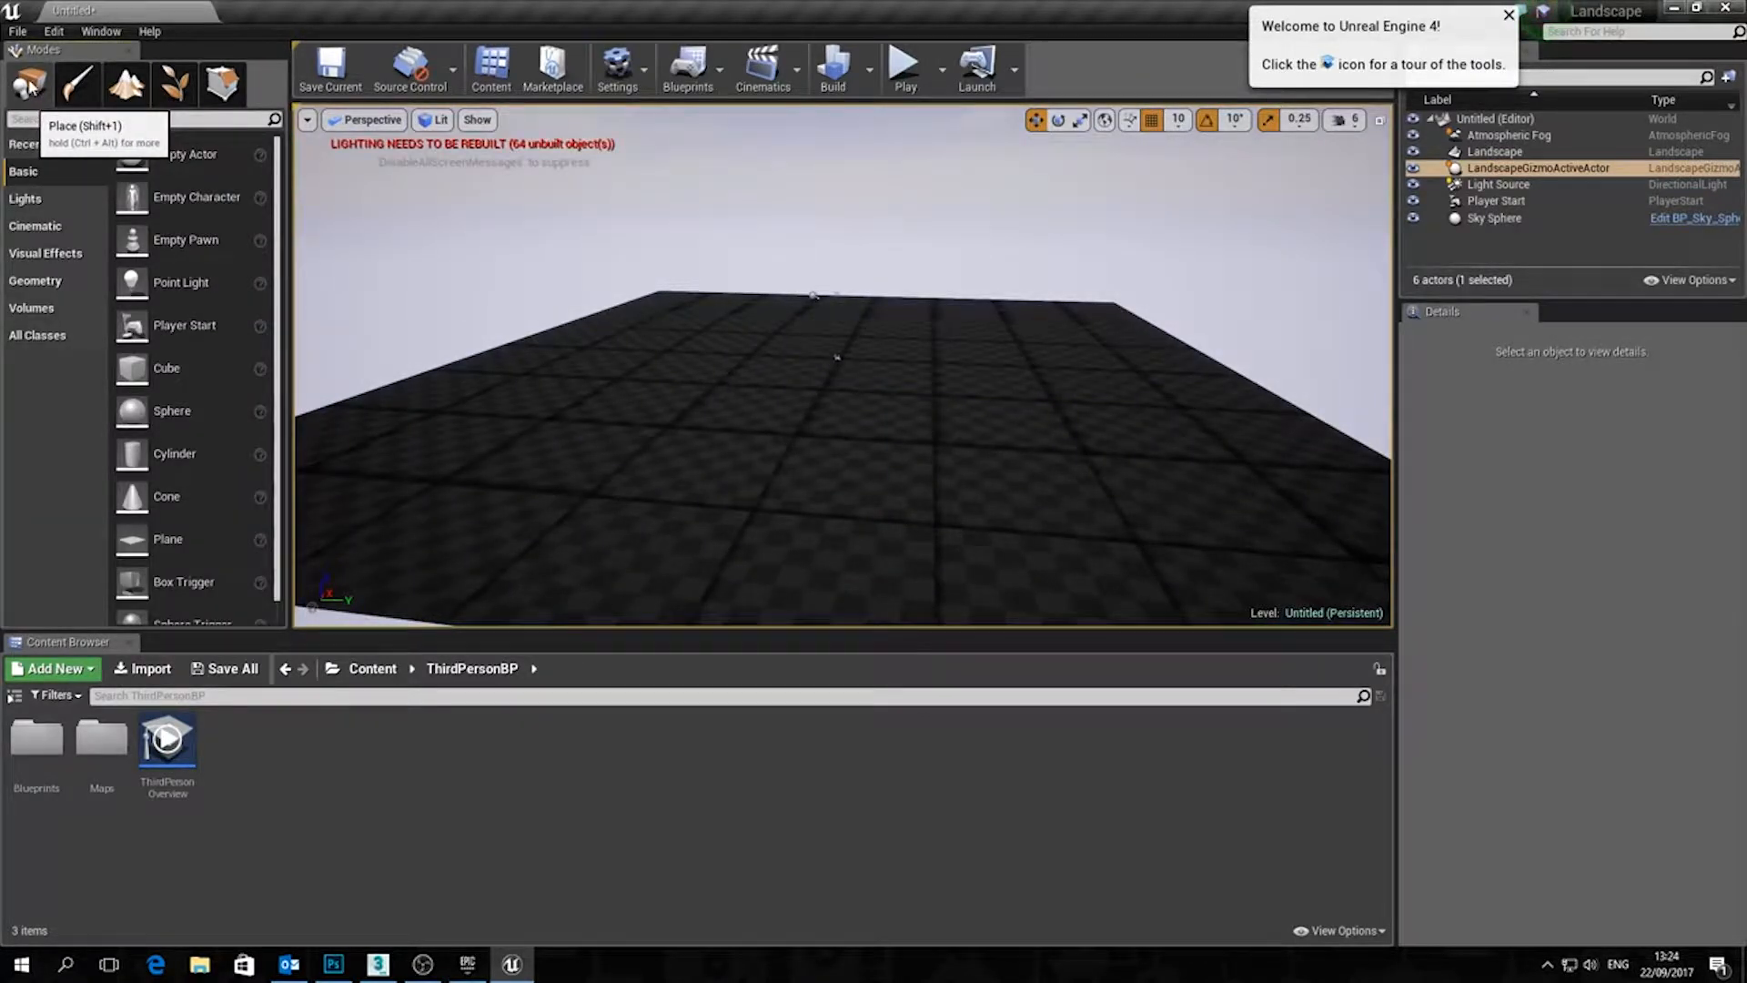
{"action": "double_click", "coordinate": [1495, 201]}
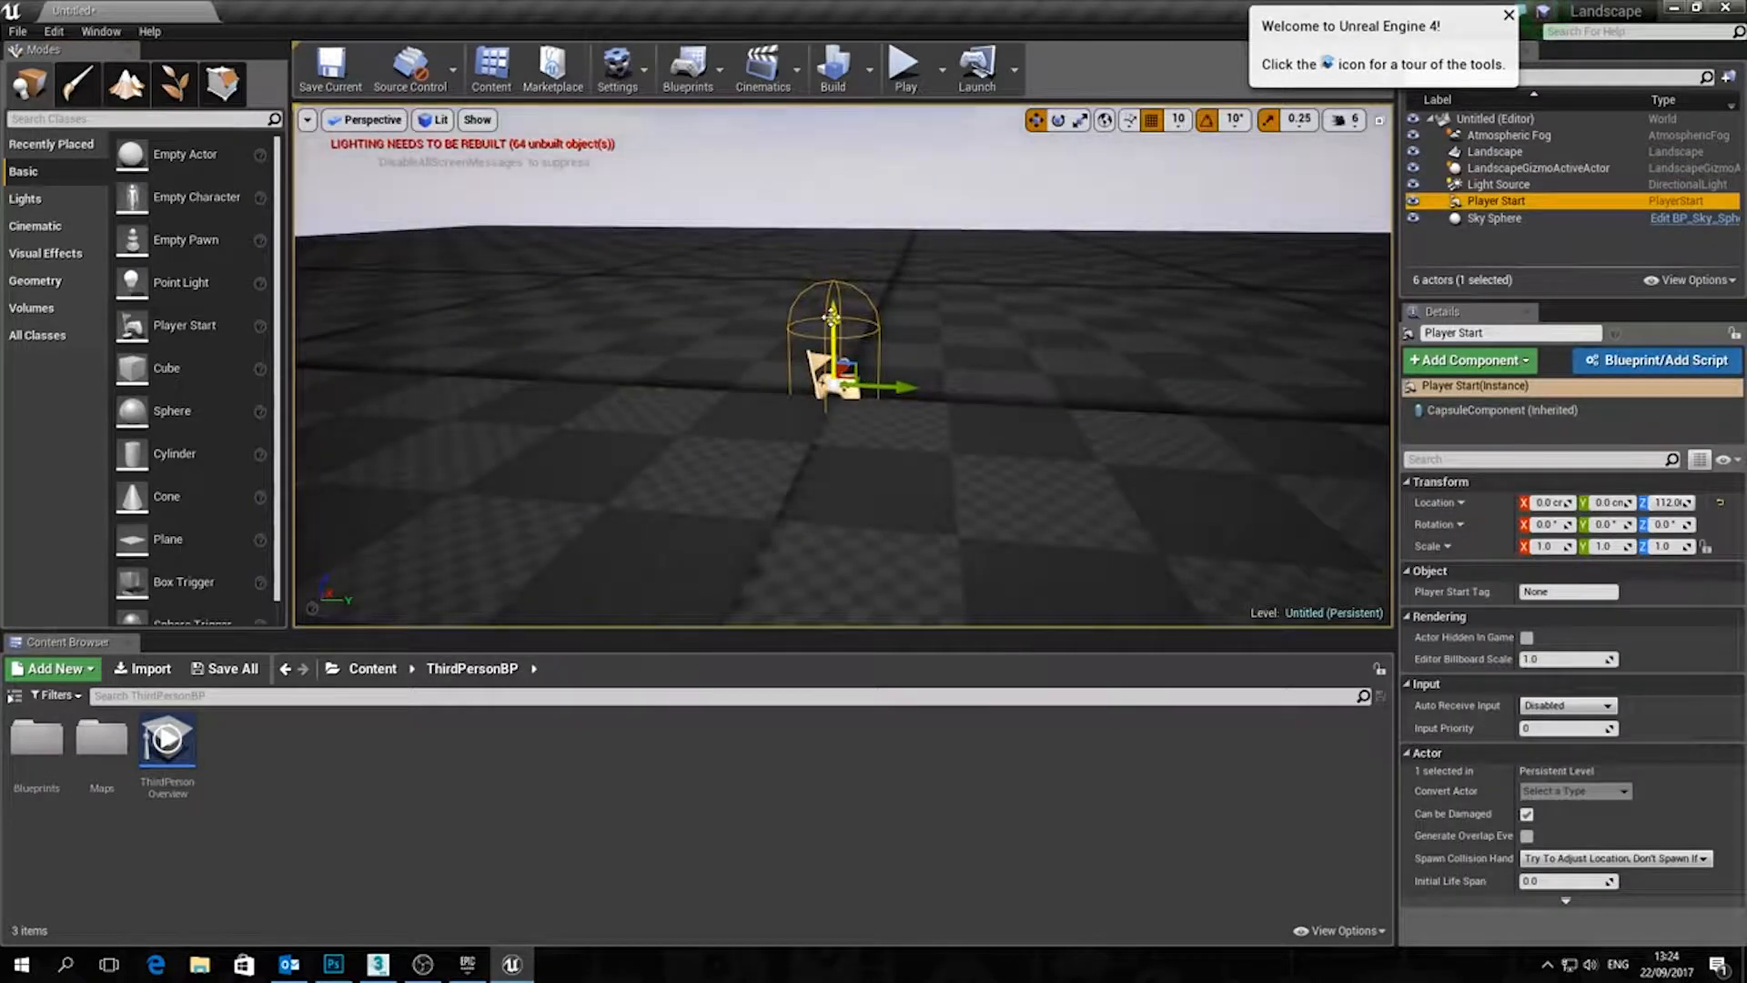
{"action": "left_click_drag", "start_coordinate": [831, 316], "coordinate": [821, 172]}
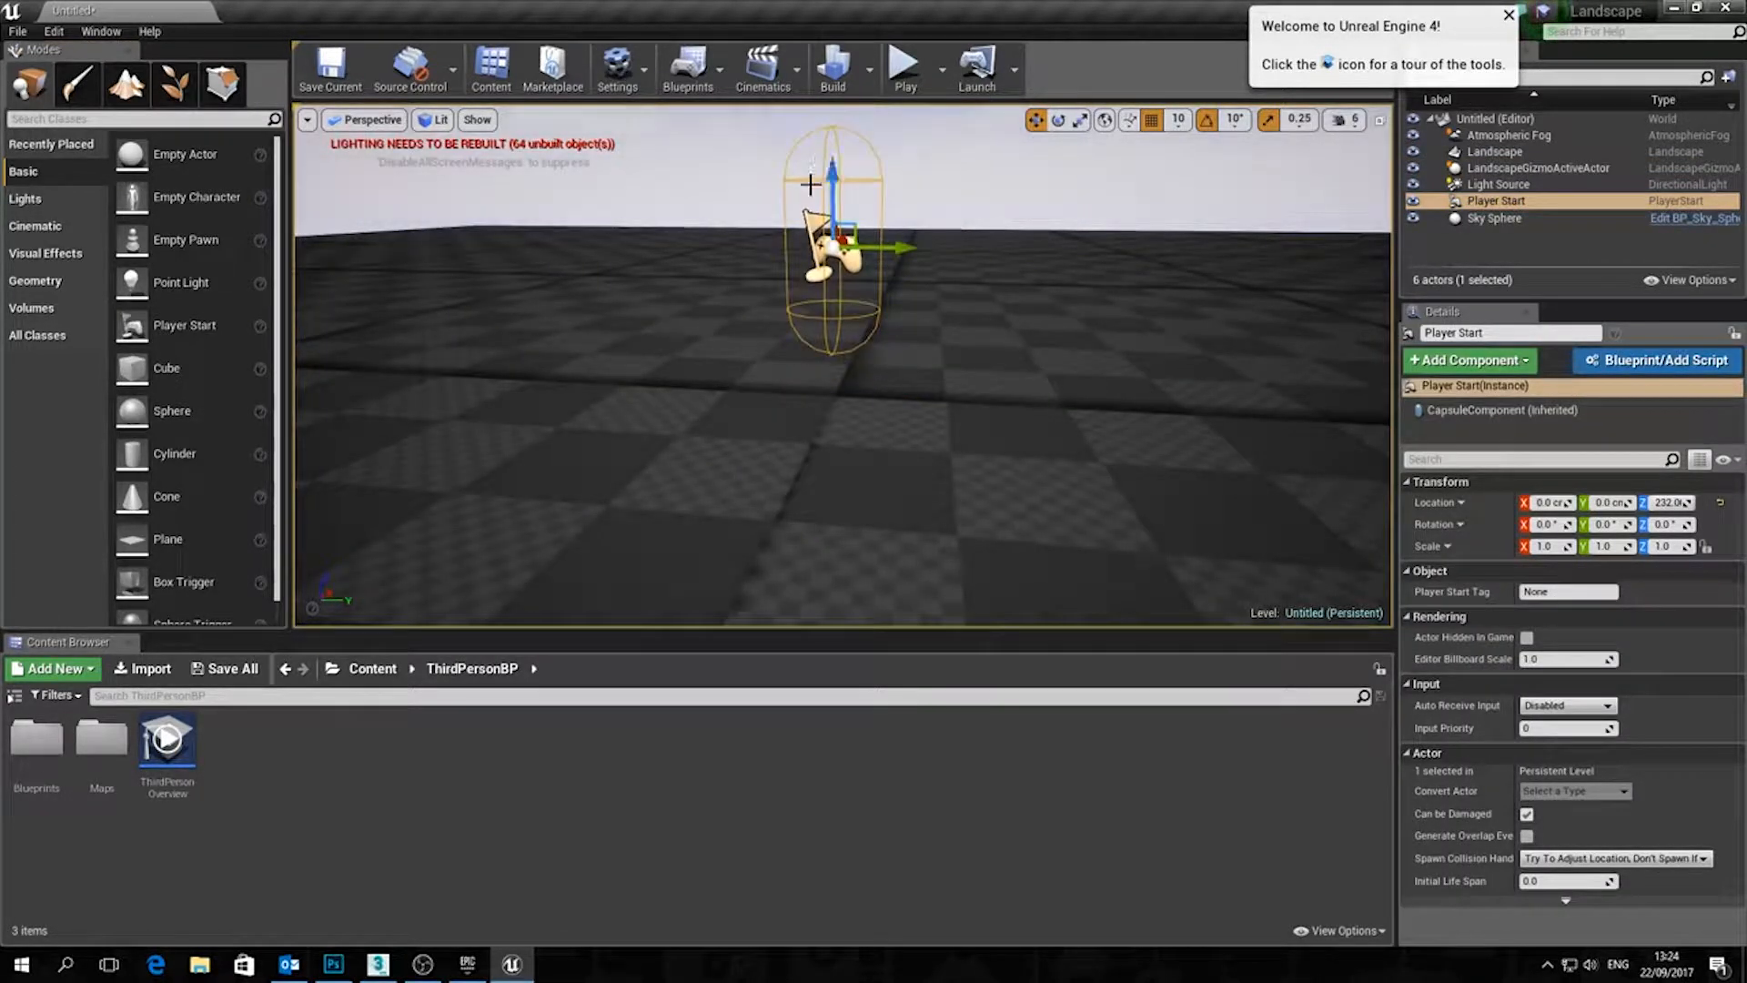
Play-test the level by running the character across the landscape, and stop the session
{"action": "left_click", "coordinate": [903, 66]}
{"action": "key", "text": "w"}
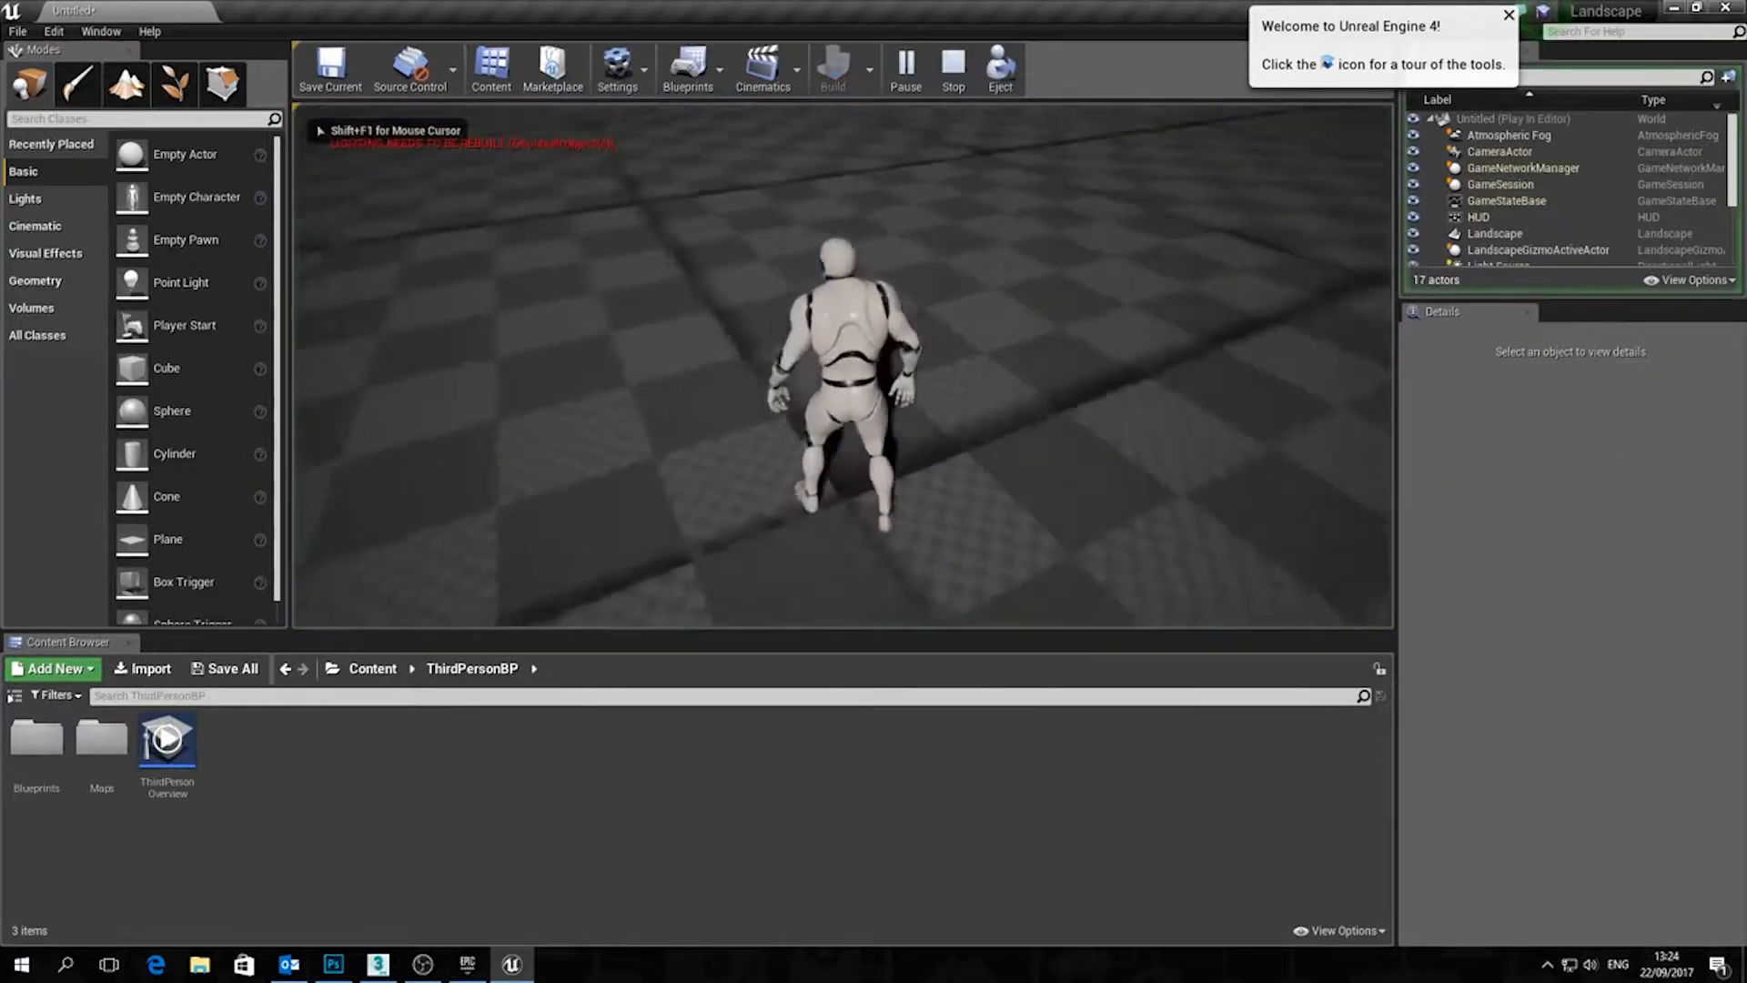
{"action": "key", "text": "w"}
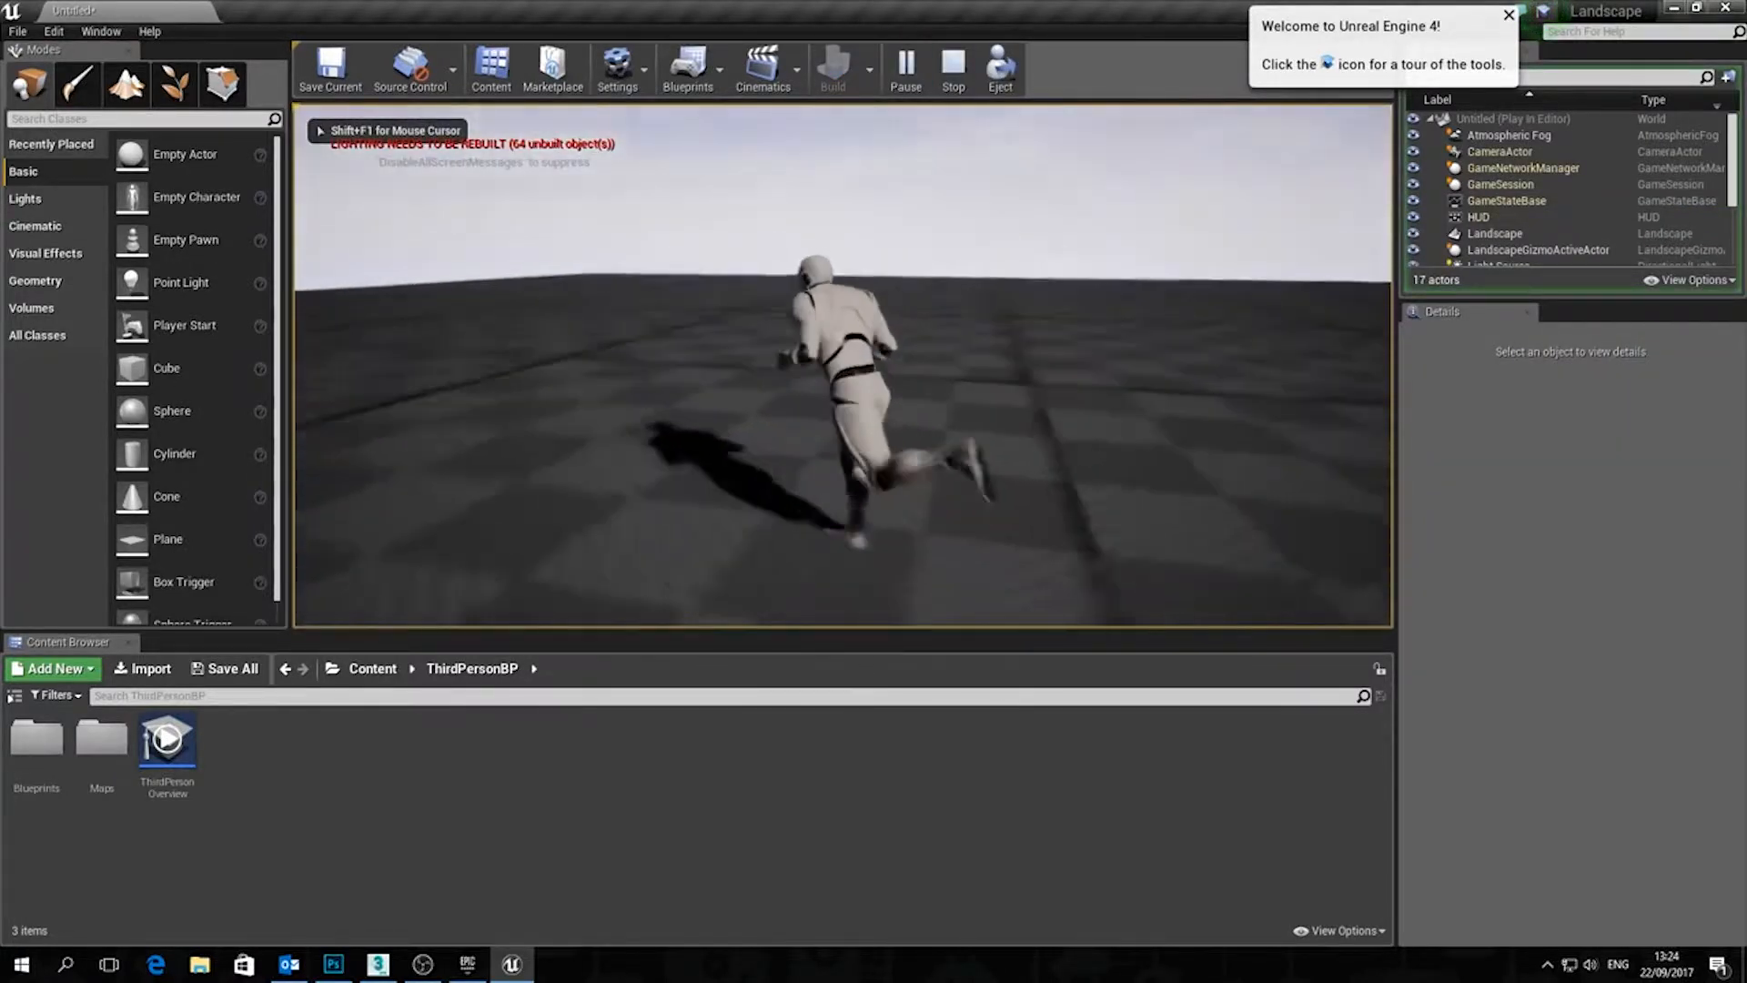
{"action": "key", "text": "Escape"}
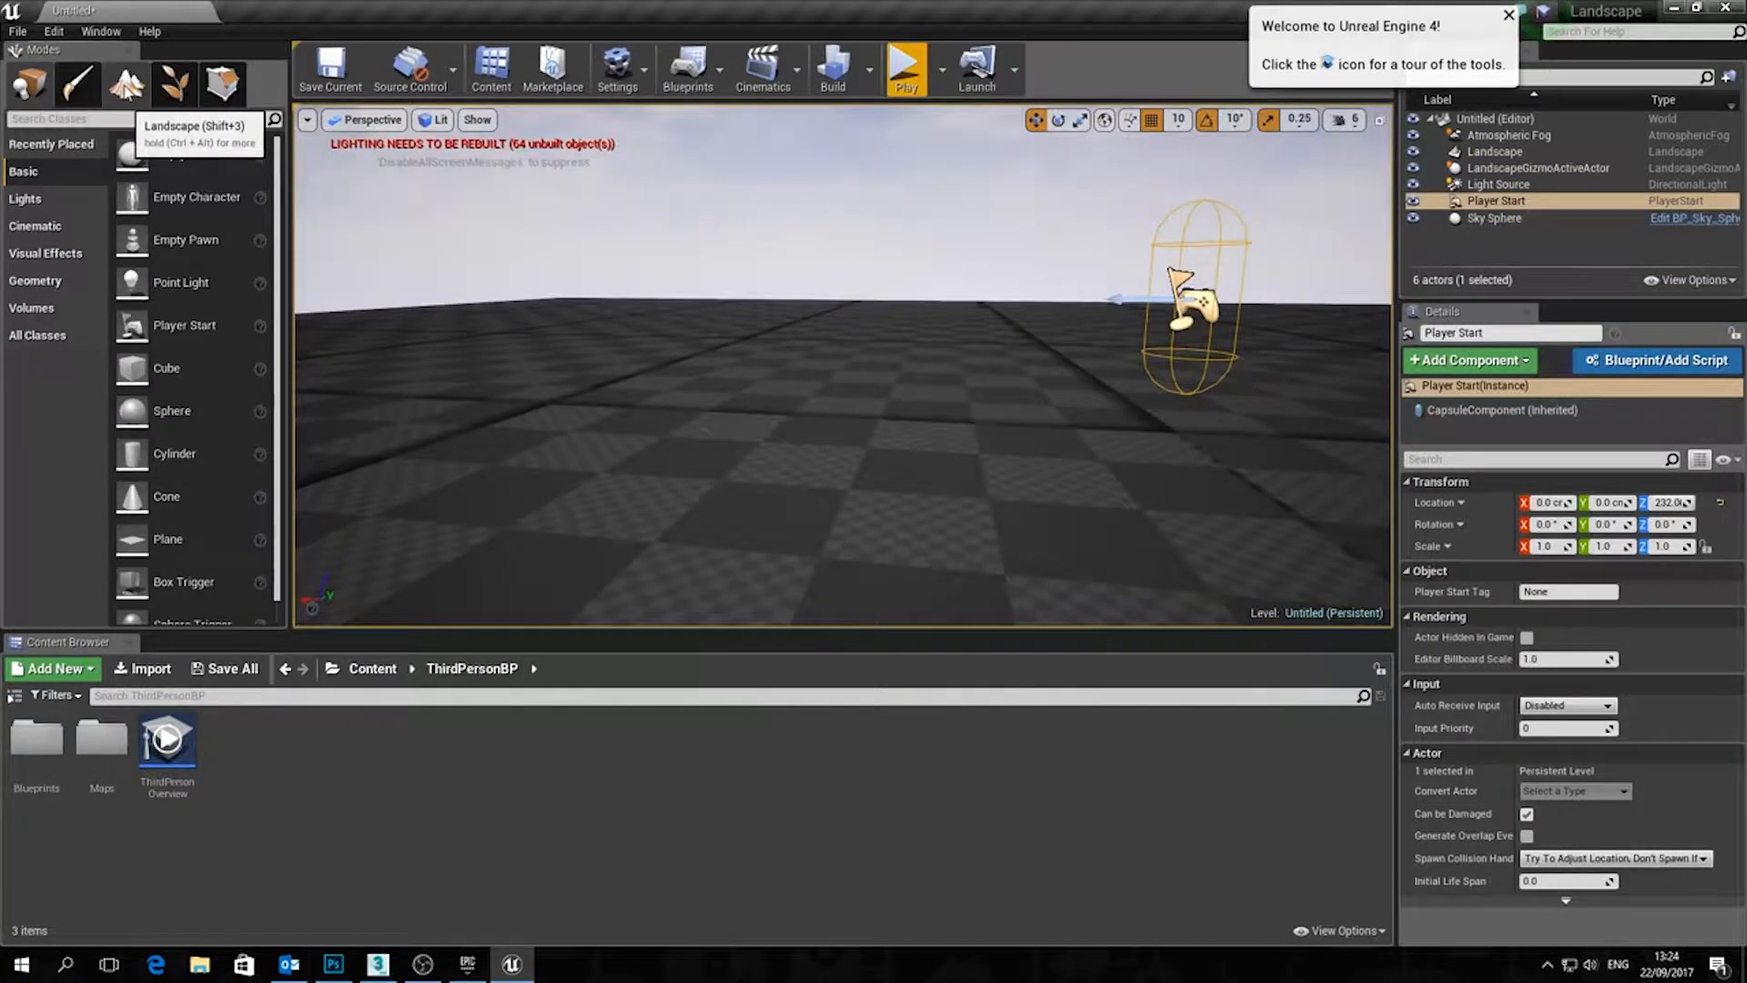
Activate landscape sculpting and set the brush size to about 929 and the brush falloff to about 0.16
{"action": "left_click", "coordinate": [127, 84]}
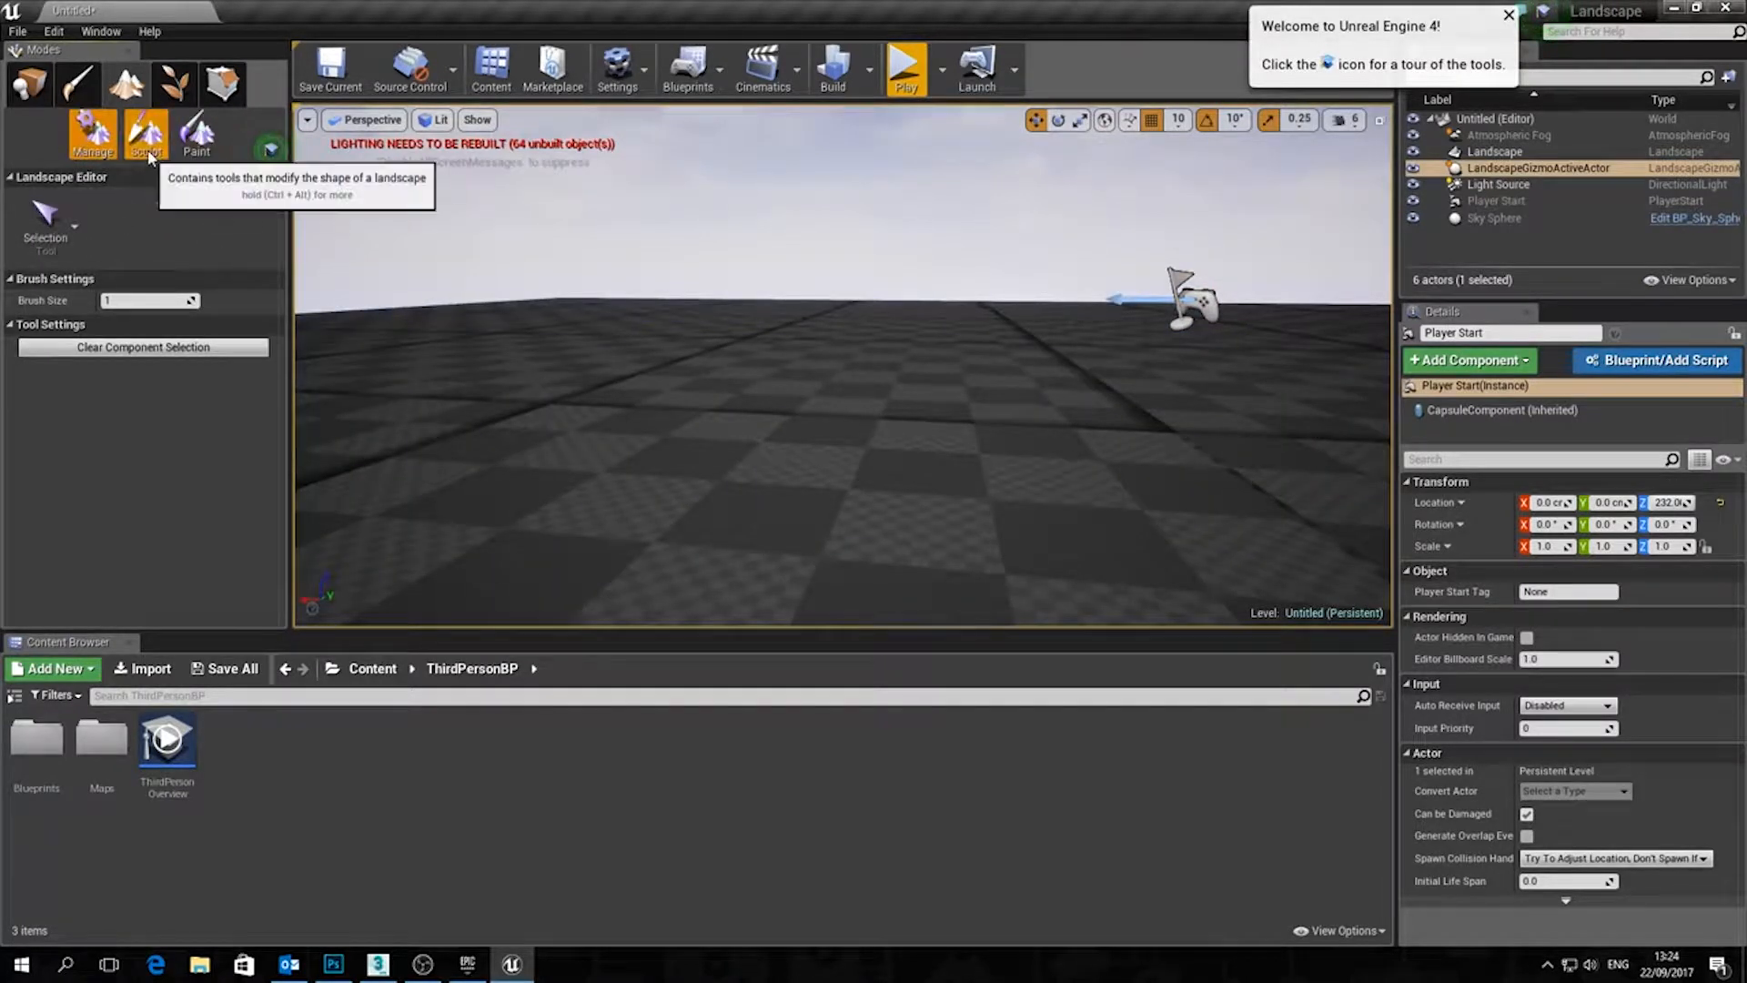
{"action": "scroll", "coordinate": [819, 353], "scroll_direction": "down", "scroll_amount": 2}
{"action": "right_click_drag", "start_coordinate": [819, 353], "coordinate": [819, 500]}
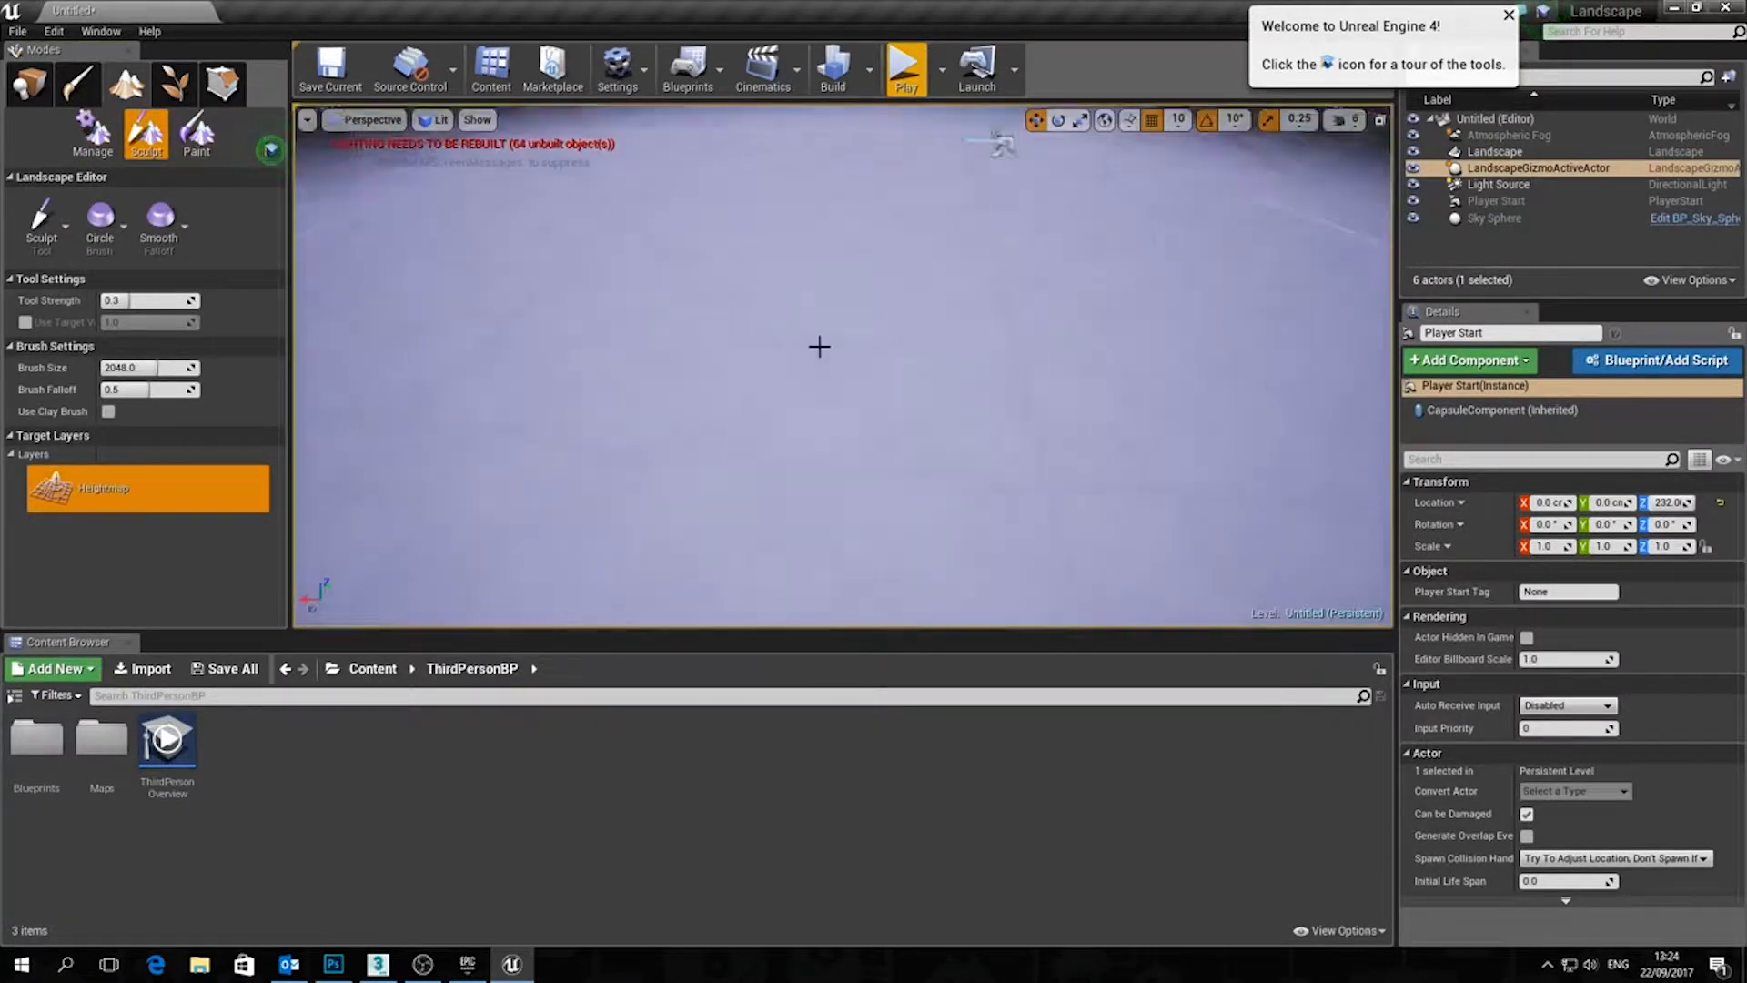
{"action": "scroll", "coordinate": [814, 346], "scroll_direction": "down", "scroll_amount": 8}
{"action": "scroll", "coordinate": [808, 377], "scroll_direction": "up", "scroll_amount": 10}
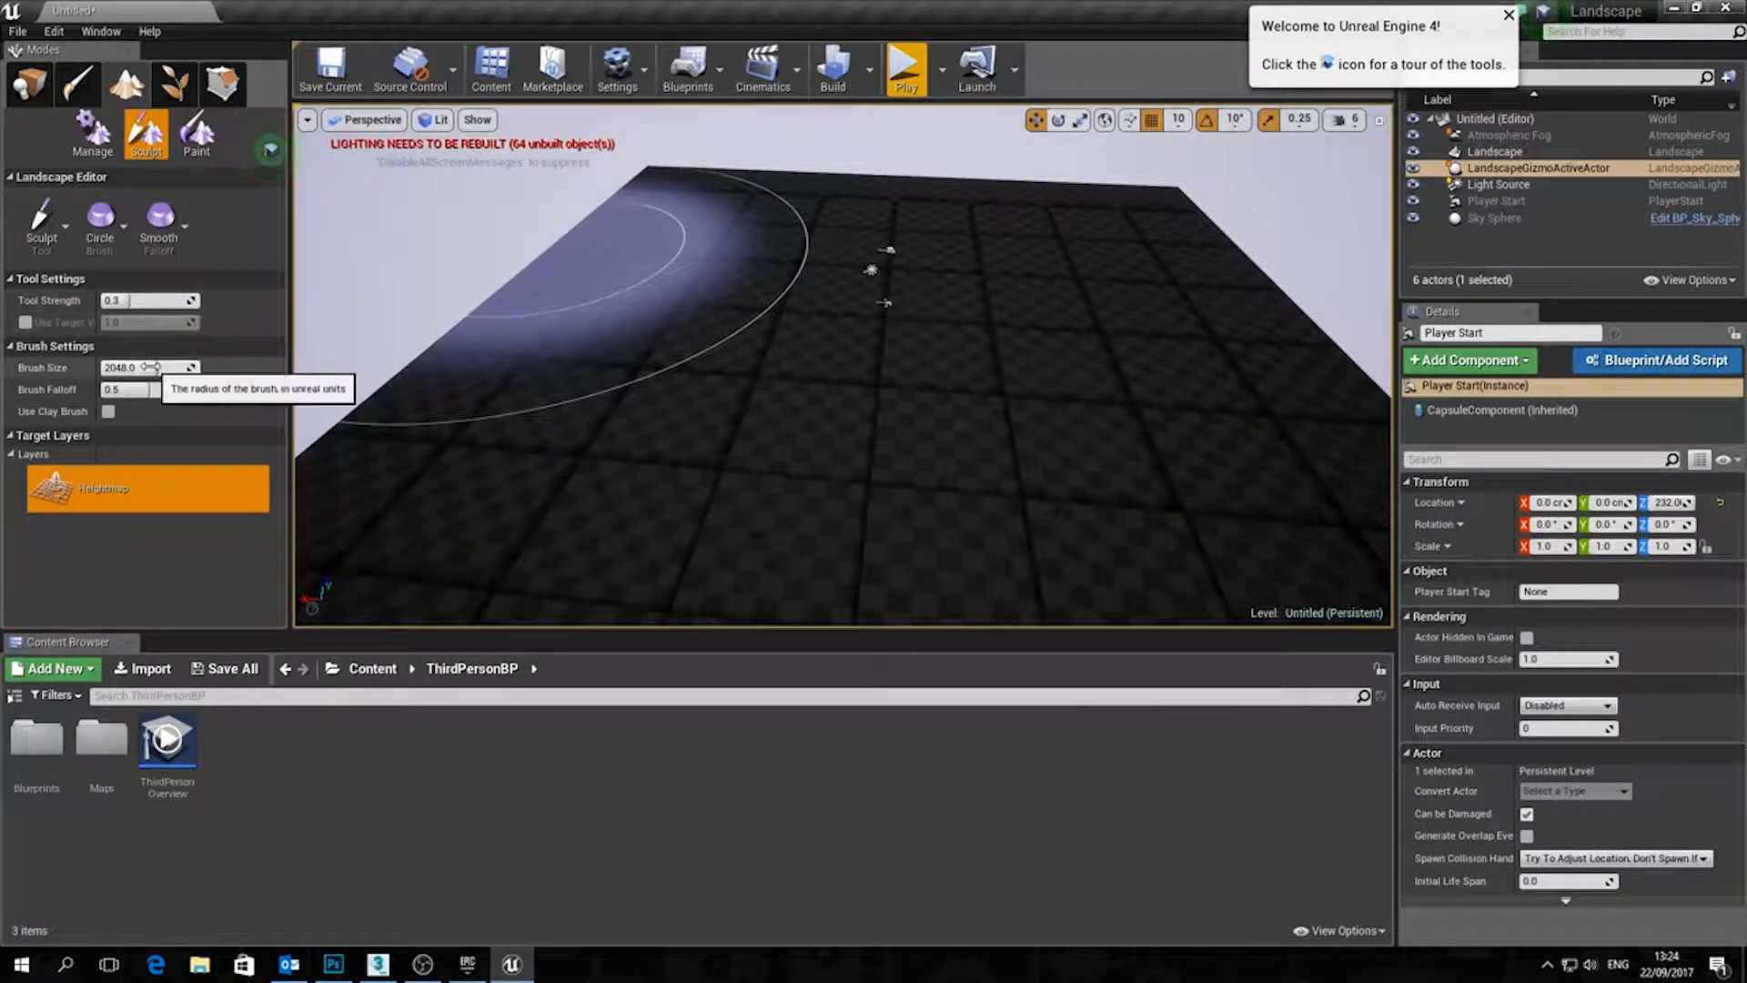
{"action": "left_click_drag", "start_coordinate": [146, 368], "coordinate": [110, 368]}
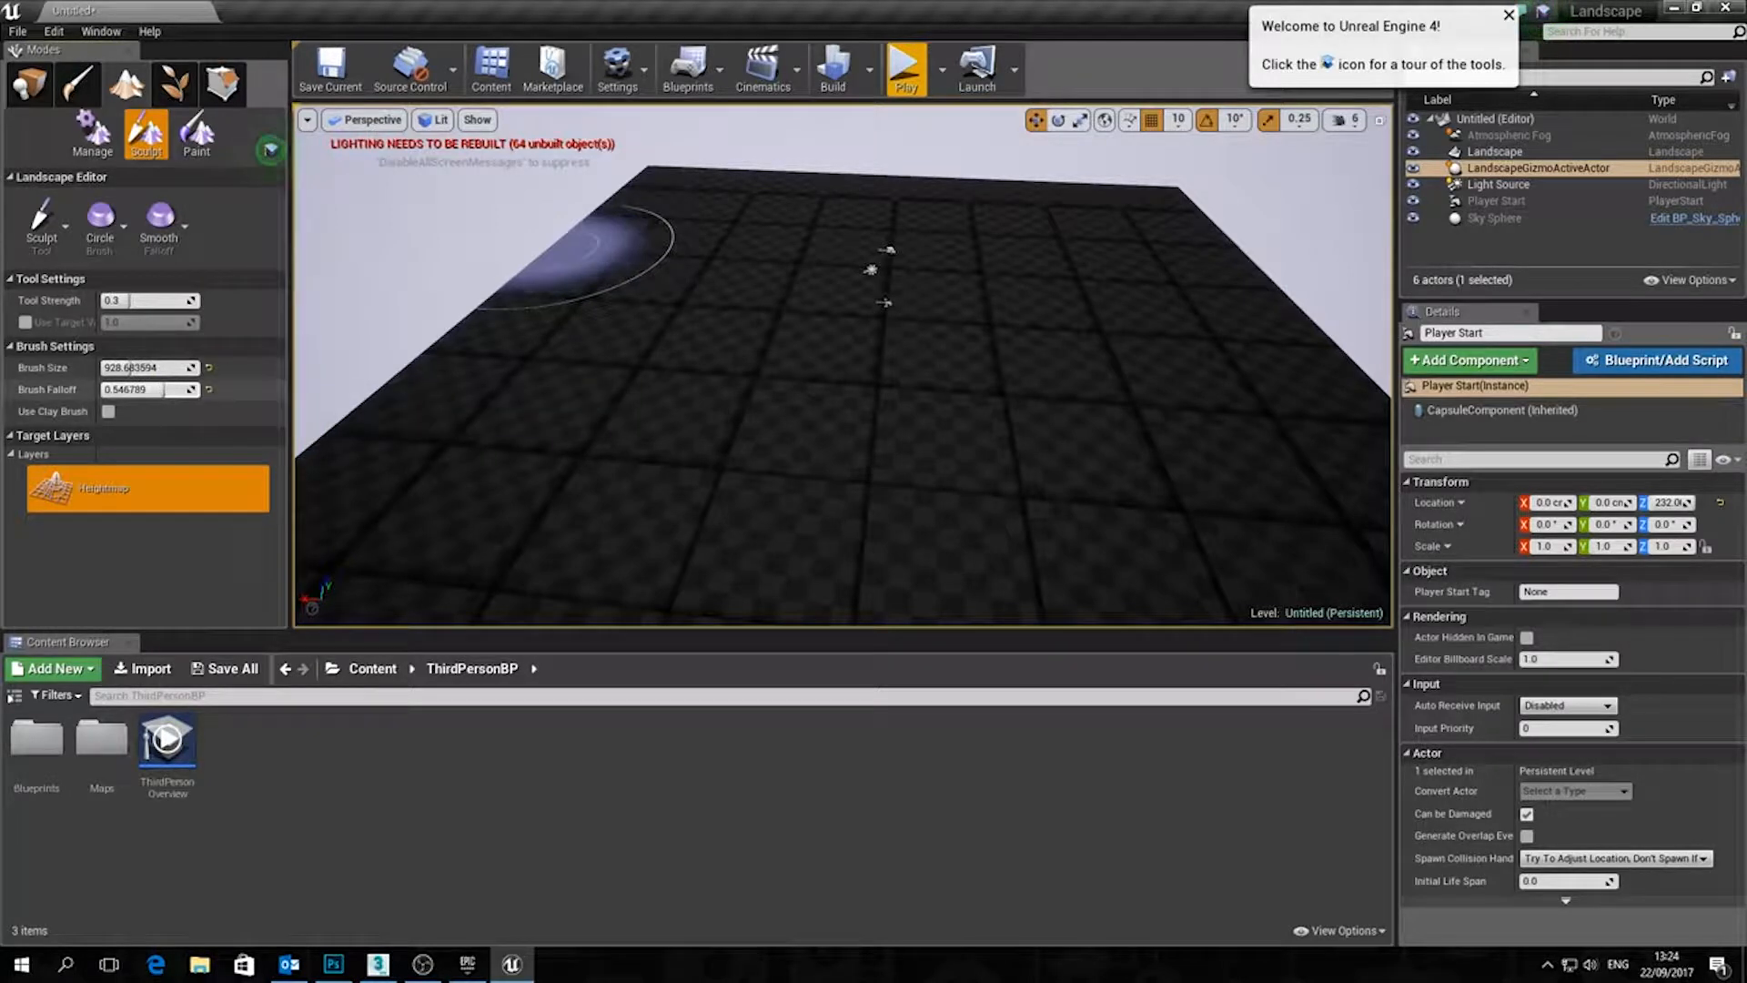
{"action": "left_click_drag", "start_coordinate": [154, 390], "coordinate": [134, 390]}
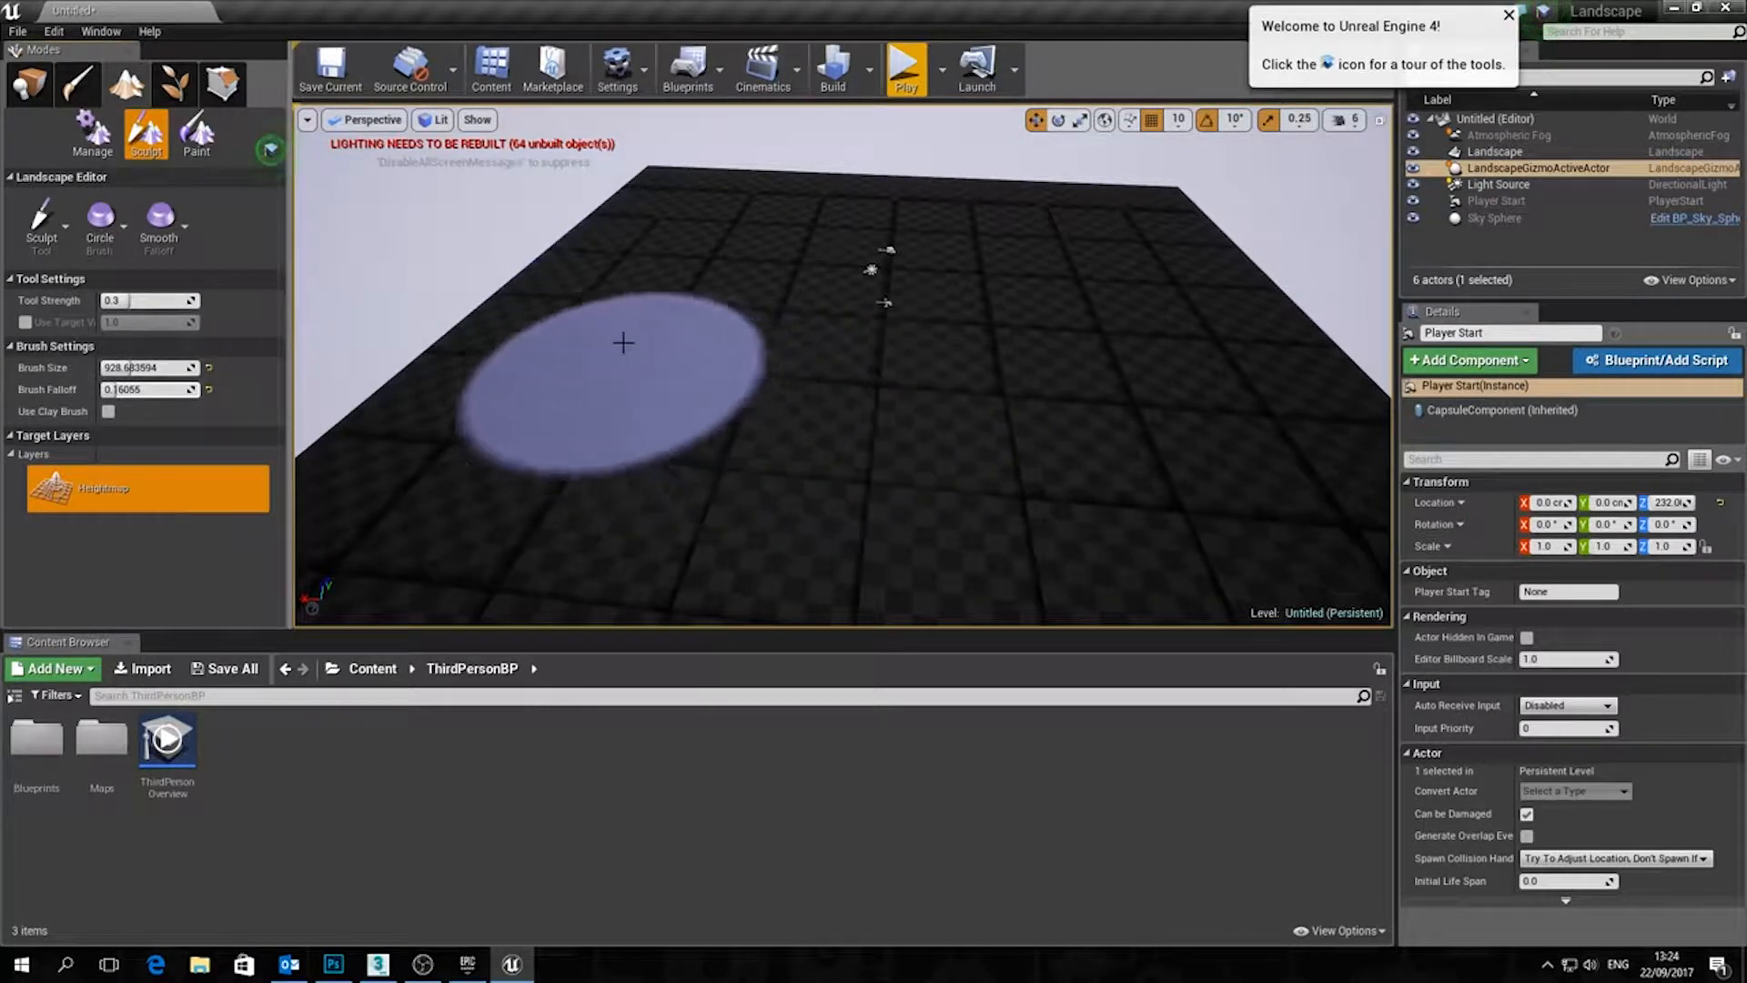
Sculpt raised hills along the landscape's outer edges and a mound on its near side, leaving a flatter area around the Player Start
{"action": "mouse_move", "coordinate": [674, 175]}
{"action": "left_mouse_down"}
{"action": "mouse_move", "coordinate": [510, 304]}
{"action": "mouse_move", "coordinate": [883, 416]}
{"action": "left_mouse_up"}
{"action": "scroll", "coordinate": [939, 366], "scroll_direction": "down", "scroll_amount": 4}
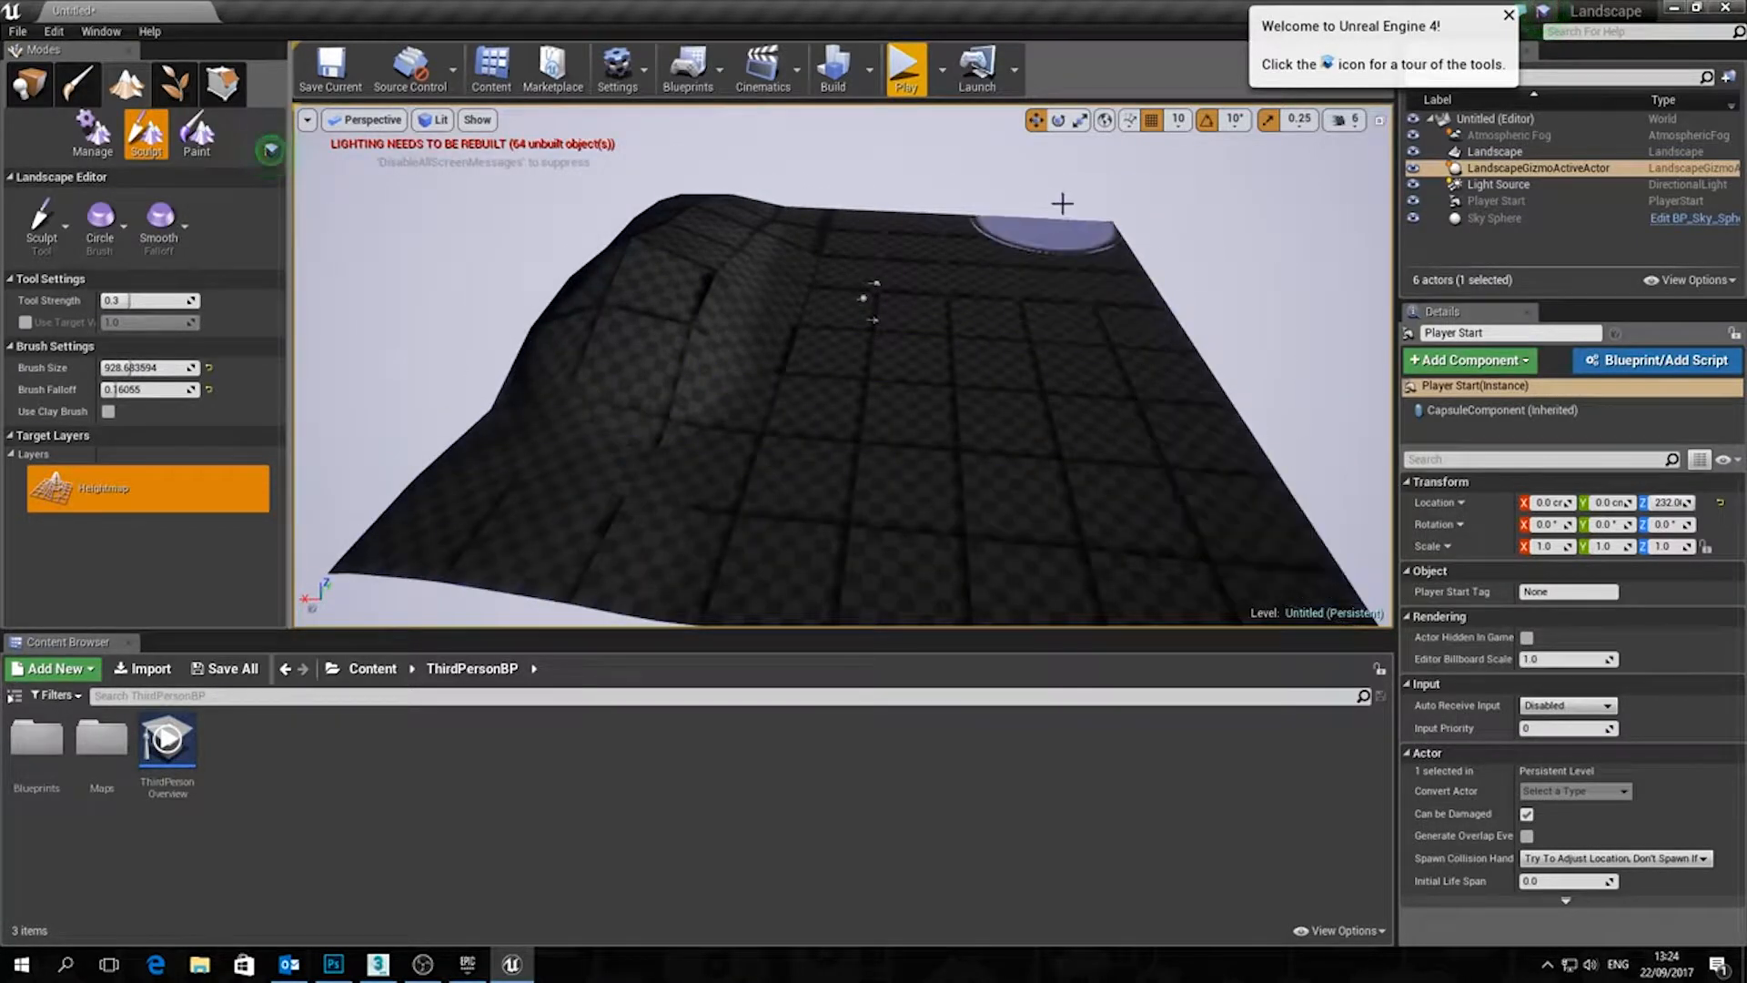
{"action": "left_click_drag", "start_coordinate": [1085, 236], "coordinate": [955, 230]}
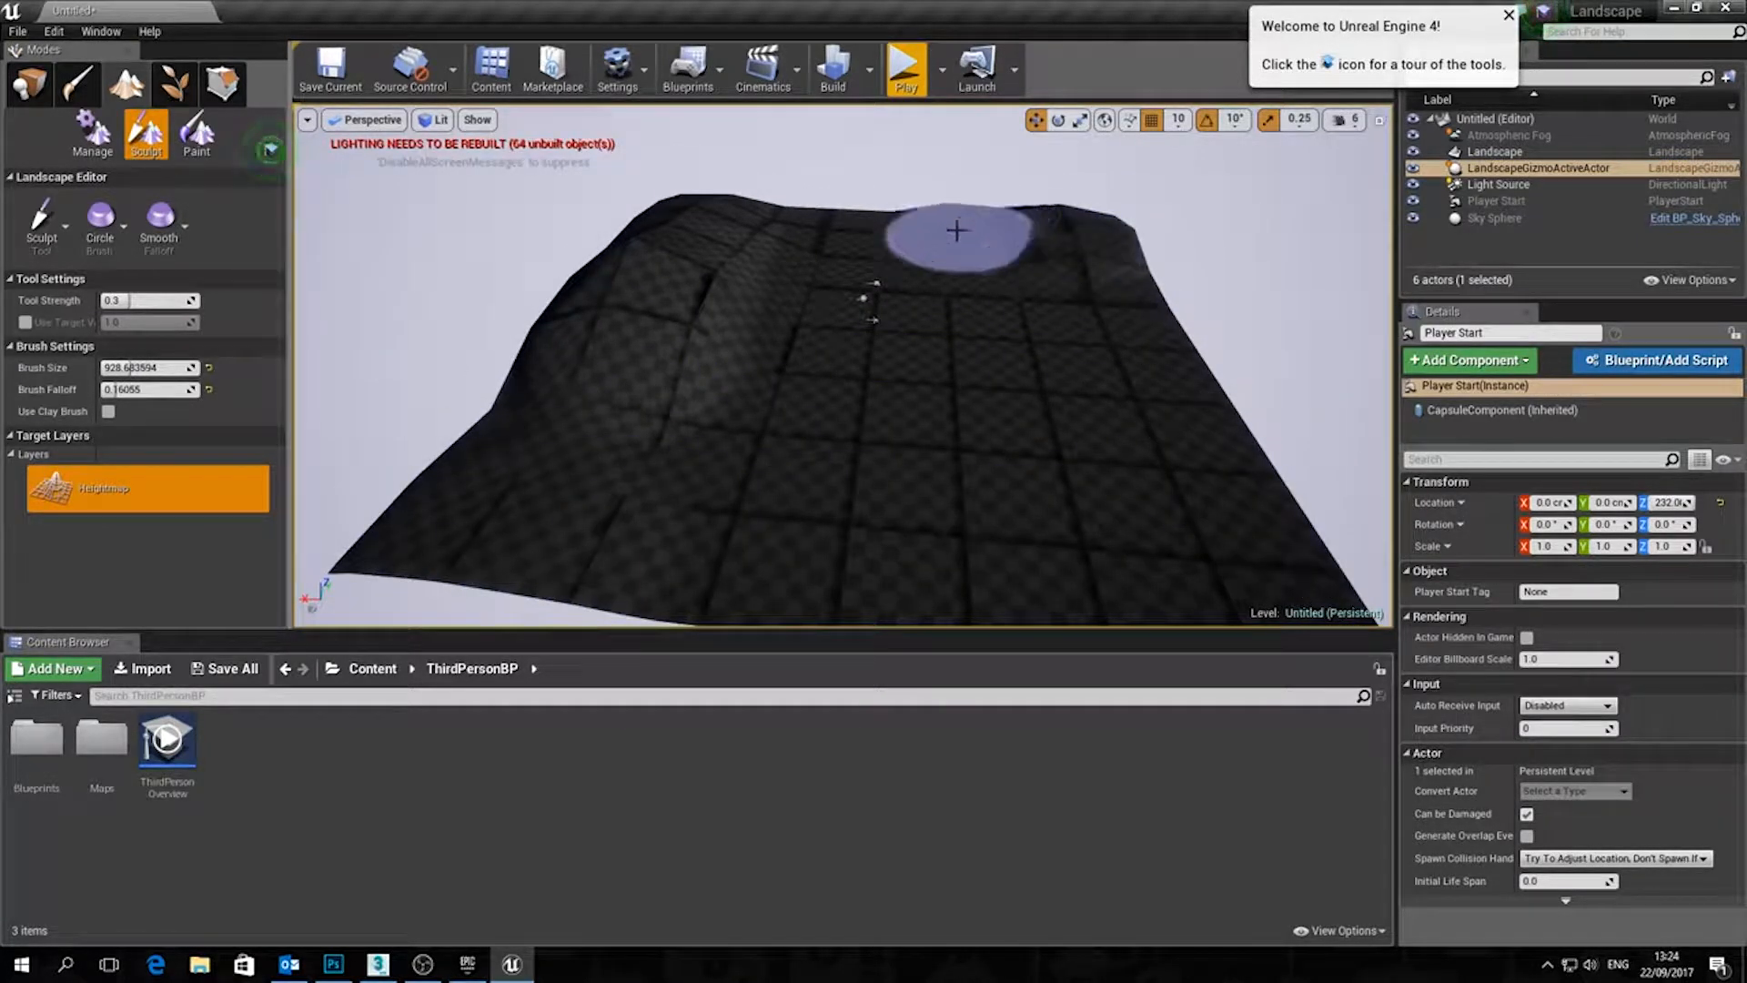
{"action": "mouse_move", "coordinate": [1084, 456]}
{"action": "left_mouse_down"}
{"action": "mouse_move", "coordinate": [1174, 400]}
{"action": "mouse_move", "coordinate": [1158, 455]}
{"action": "mouse_move", "coordinate": [1081, 508]}
{"action": "left_mouse_up"}
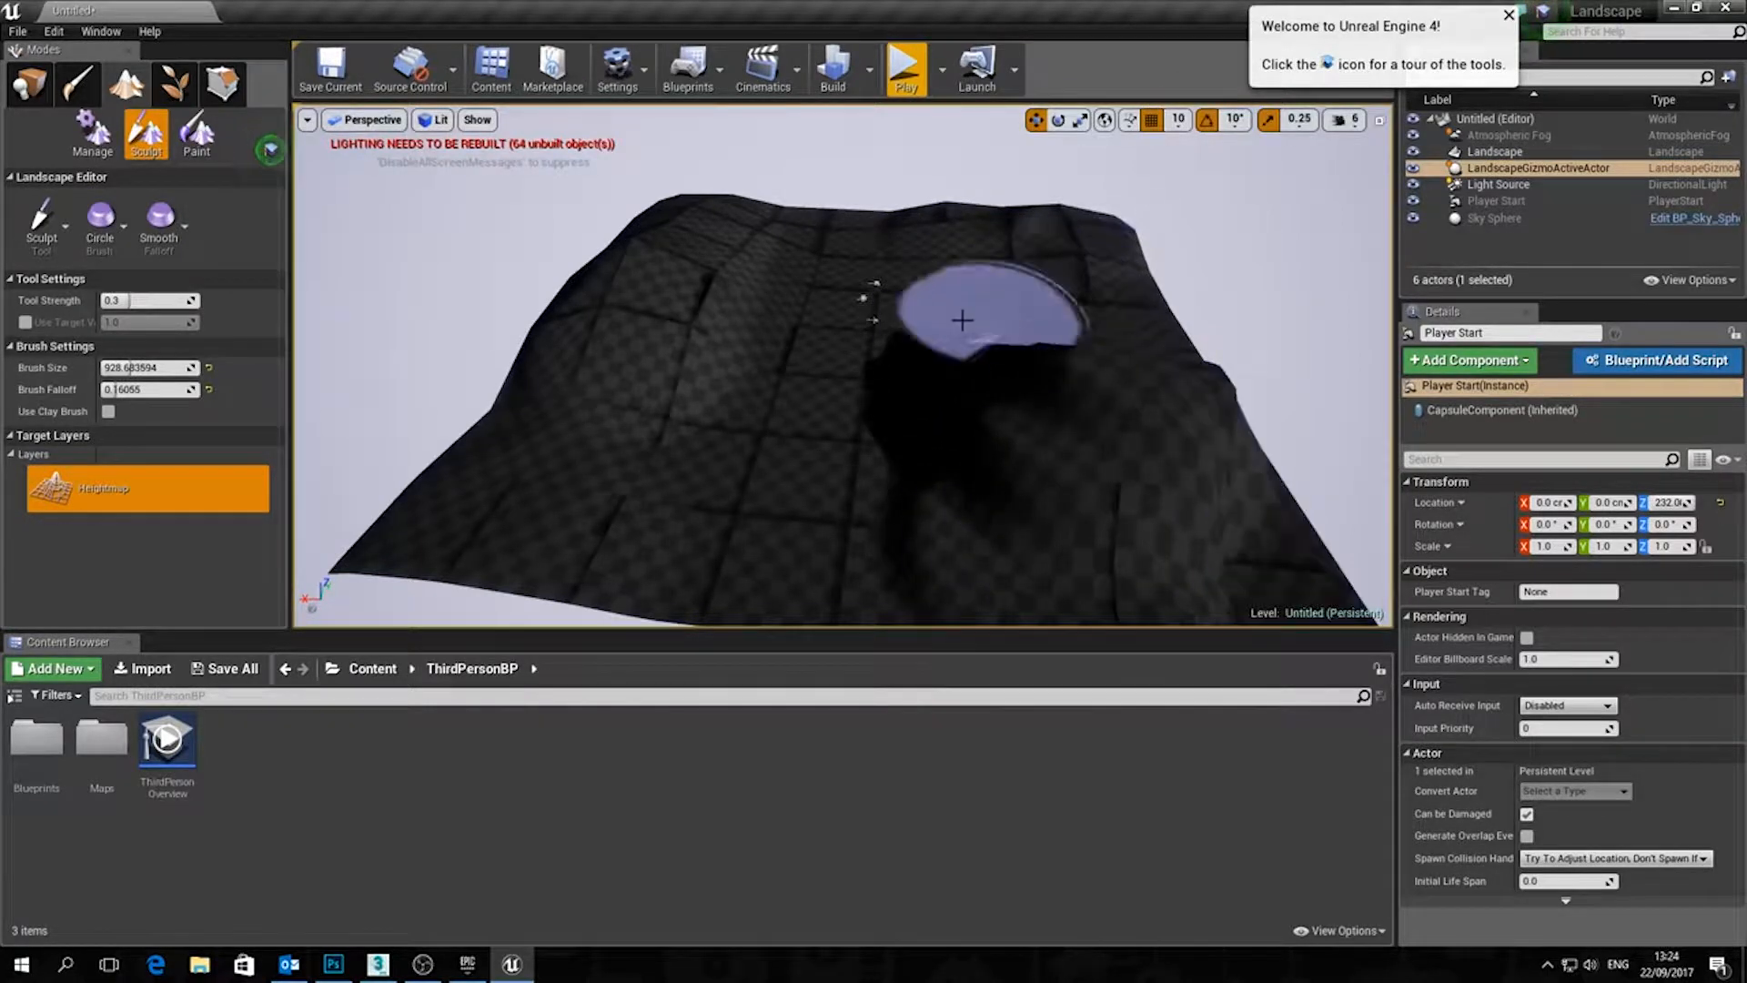
{"action": "scroll", "coordinate": [966, 318], "scroll_direction": "down", "scroll_amount": 4}
{"action": "right_click_drag", "start_coordinate": [1064, 342], "coordinate": [1089, 367]}
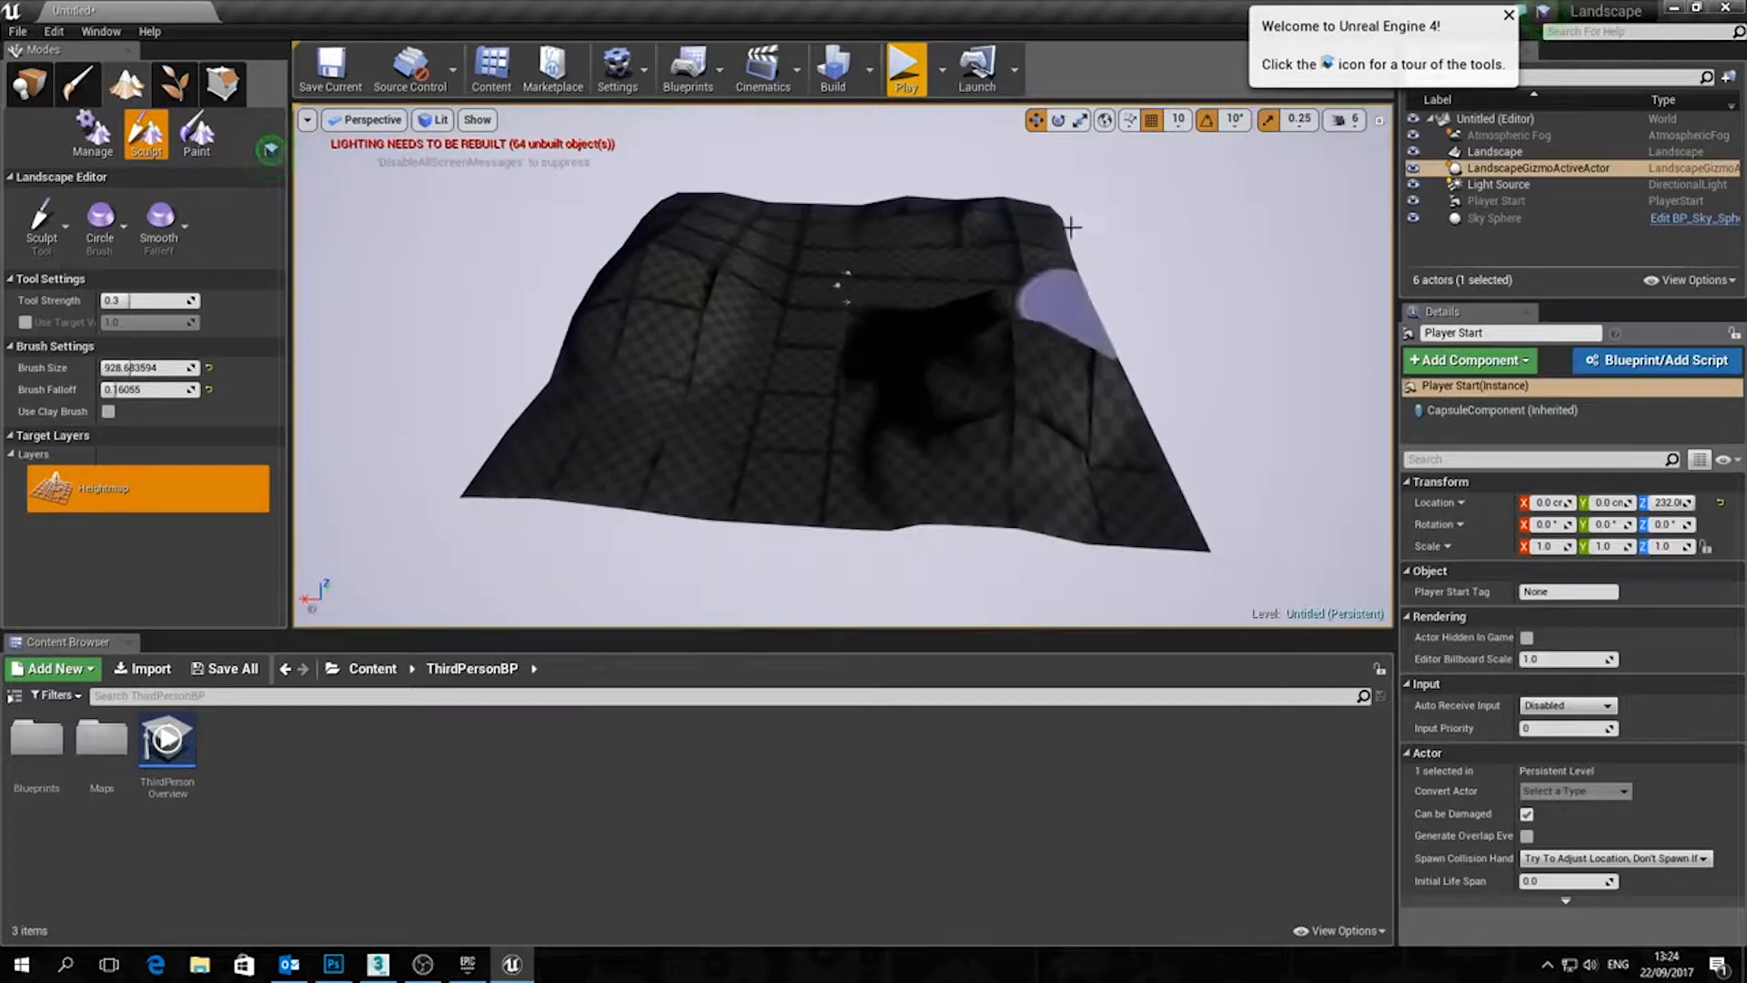
Build only the level's lighting, and play-test by running the character across the sculpted terrain before ending the session
{"action": "left_click", "coordinate": [866, 70]}
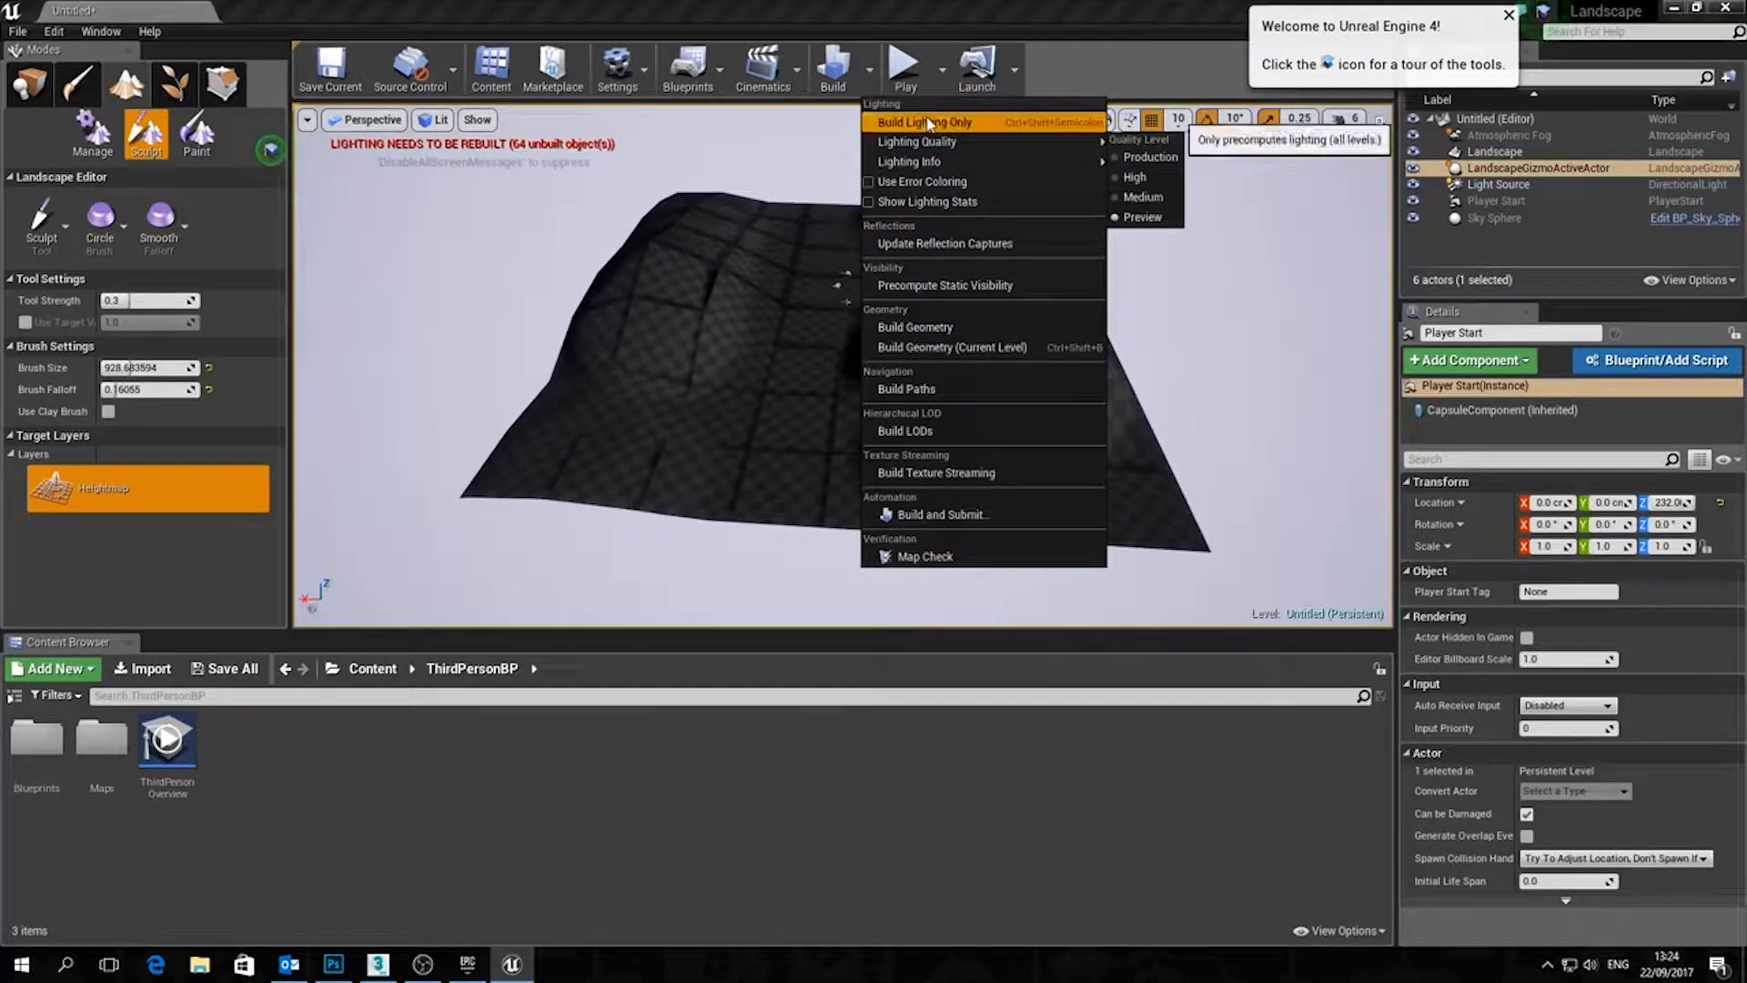
{"action": "left_click", "coordinate": [927, 123]}
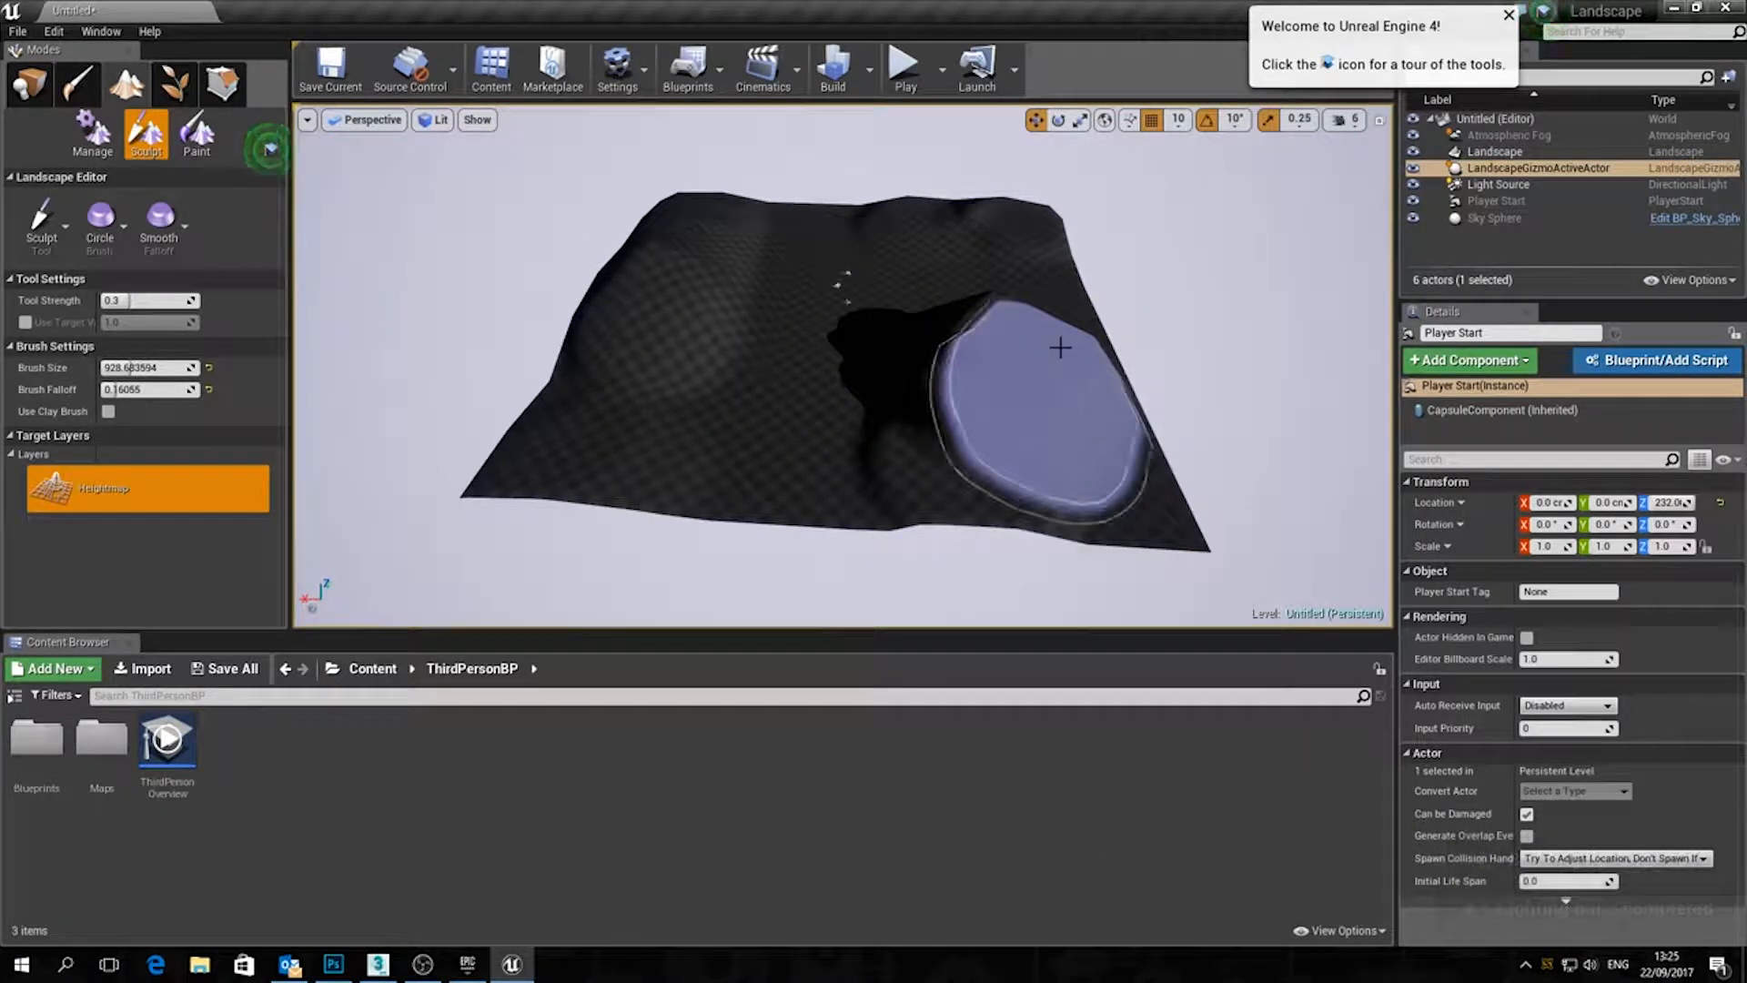
{"action": "left_click", "coordinate": [905, 77]}
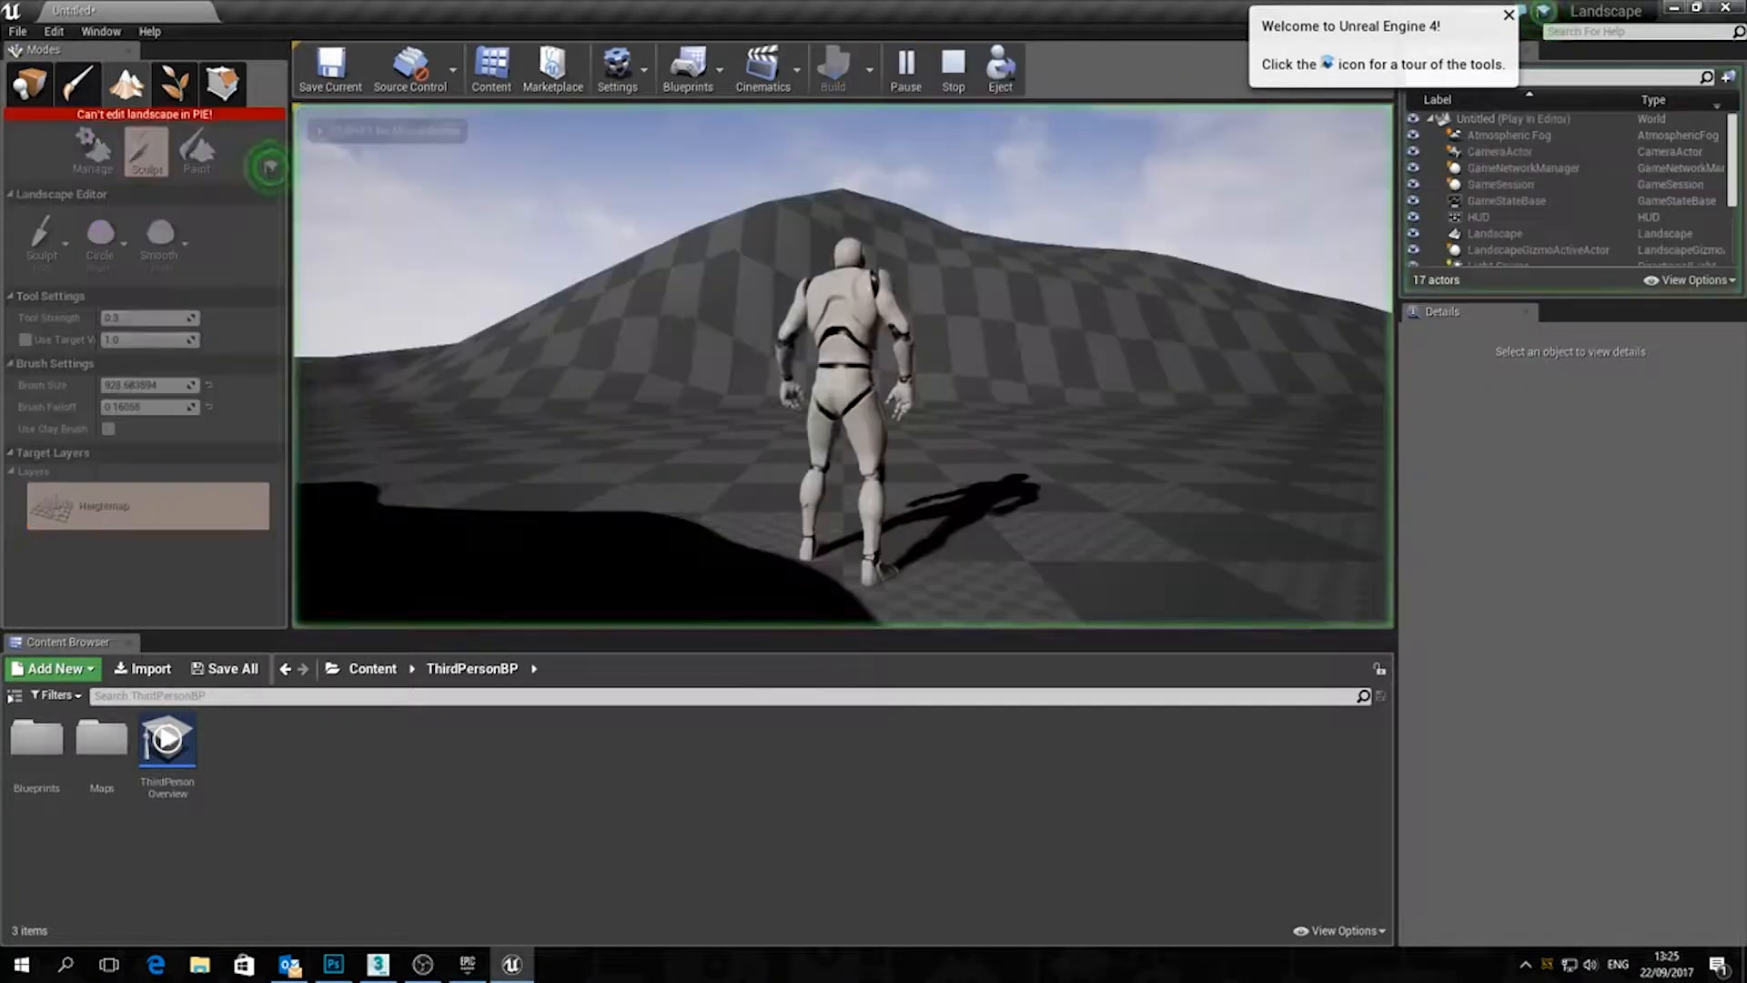
{"action": "key", "text": "w"}
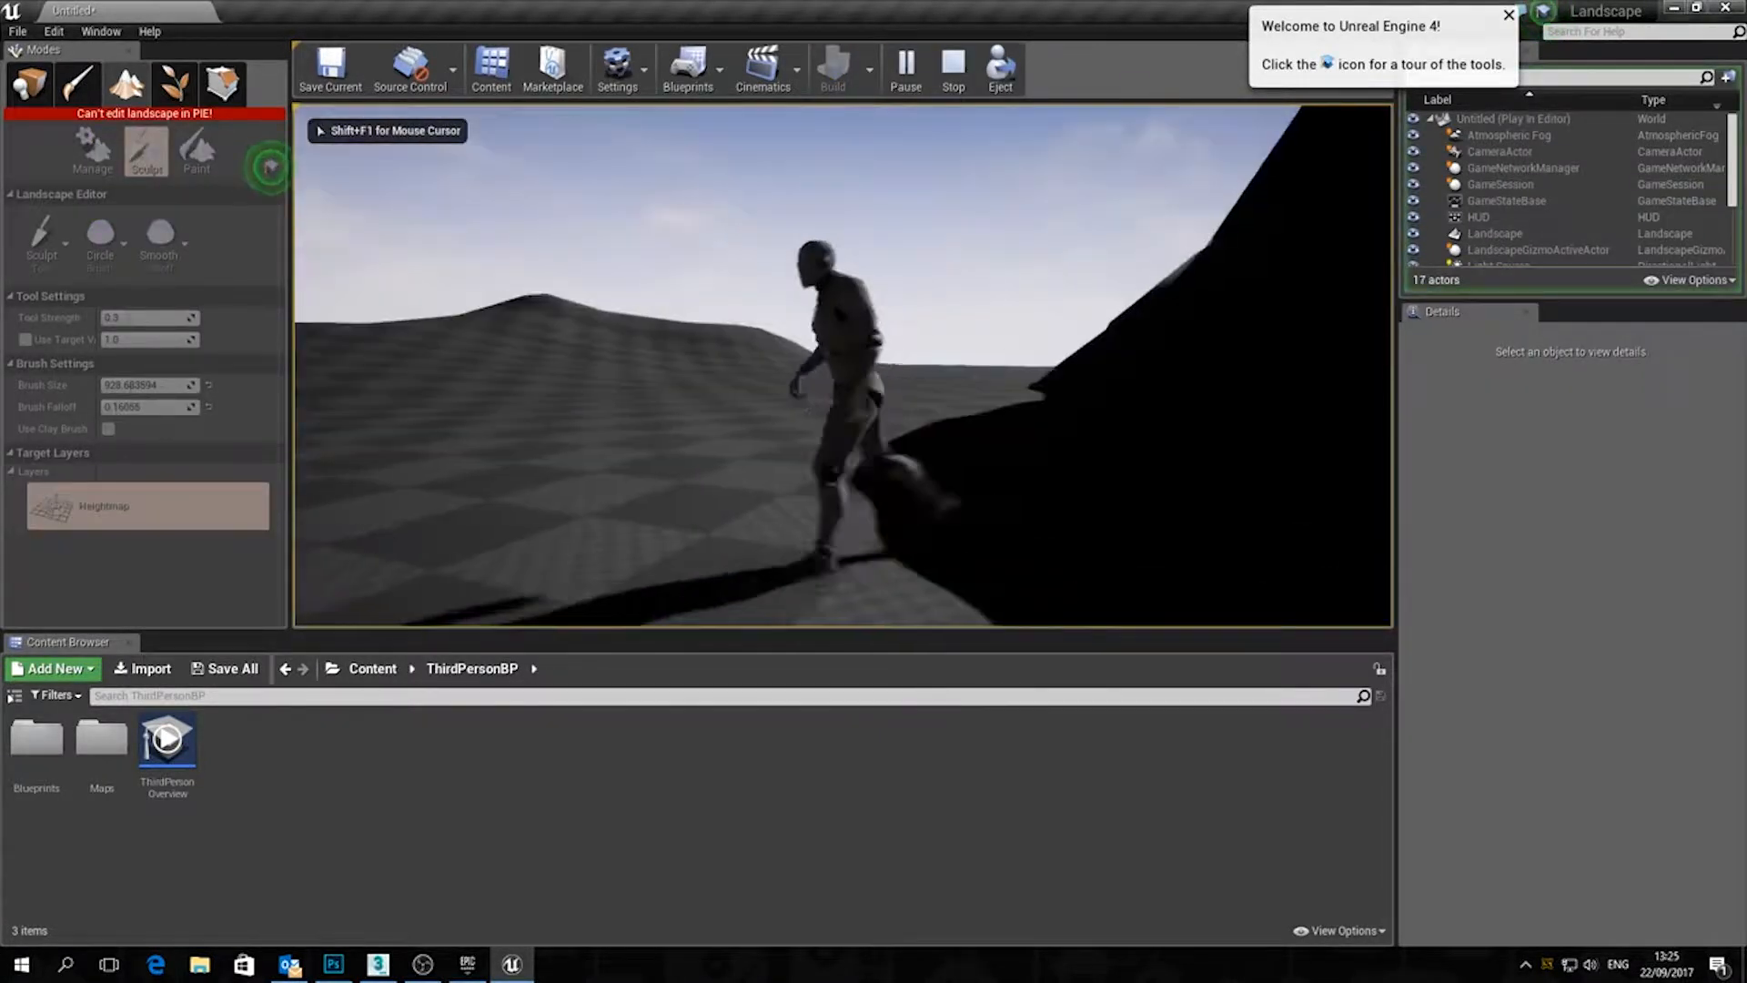
{"action": "key", "text": "s"}
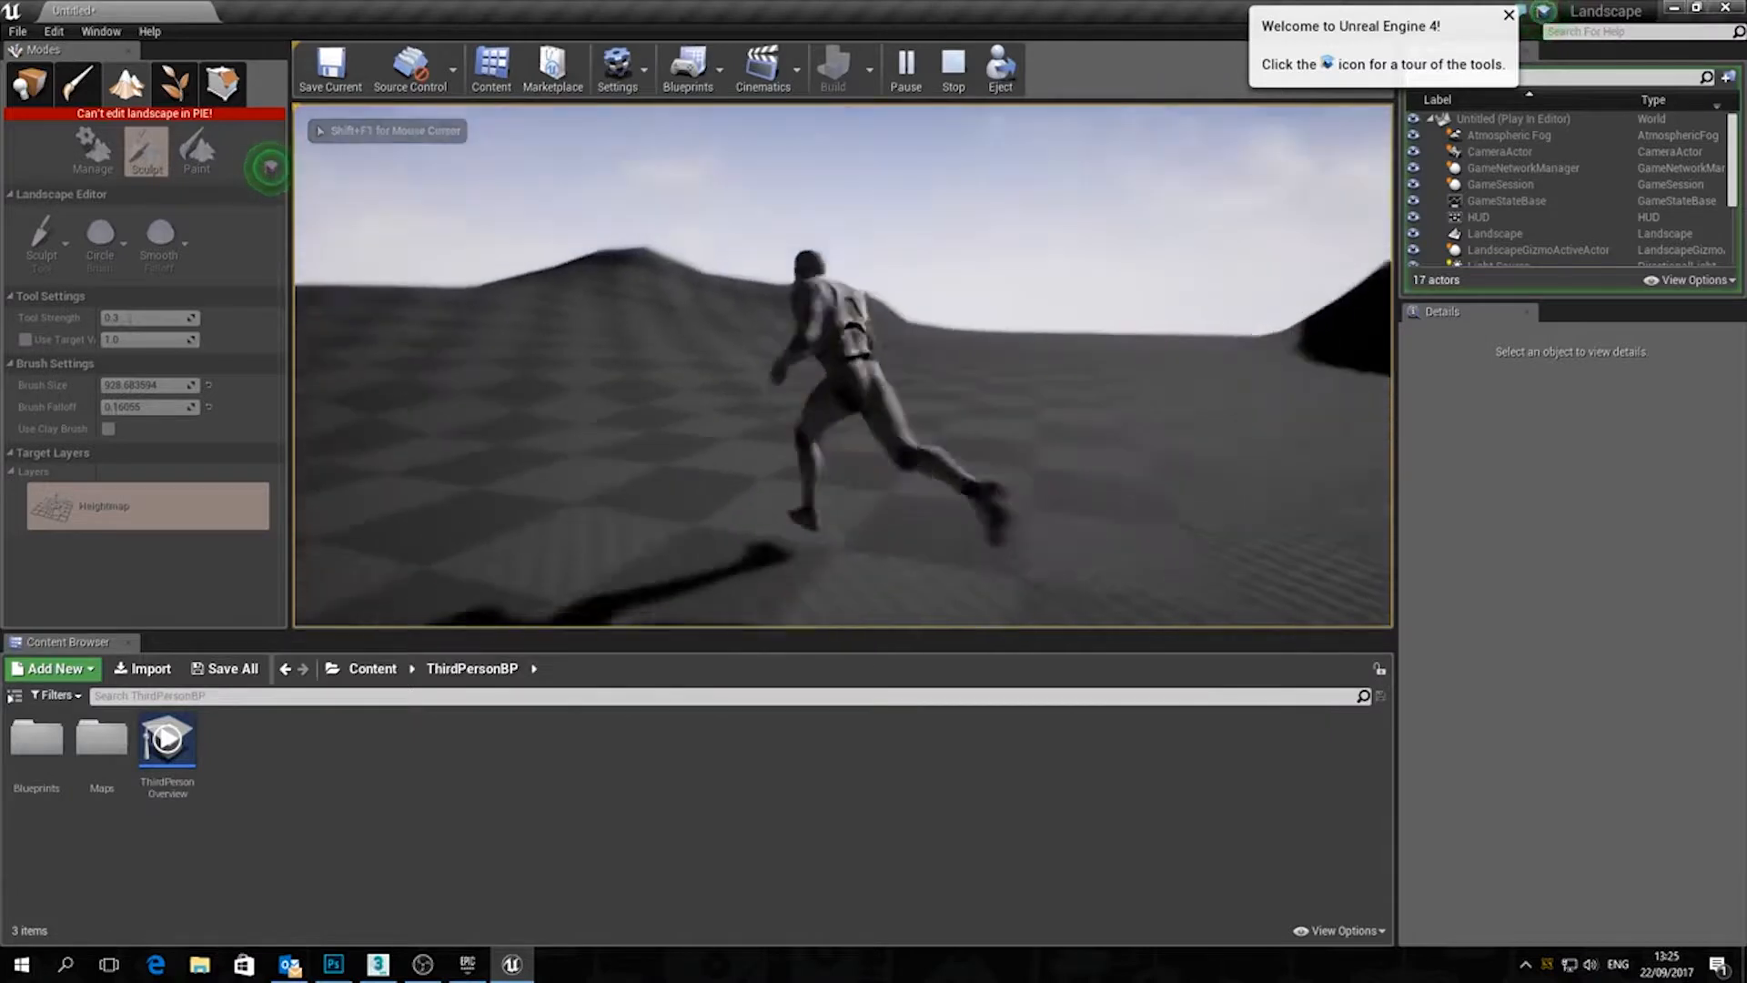
{"action": "key", "text": "w"}
{"action": "key", "text": "Escape"}
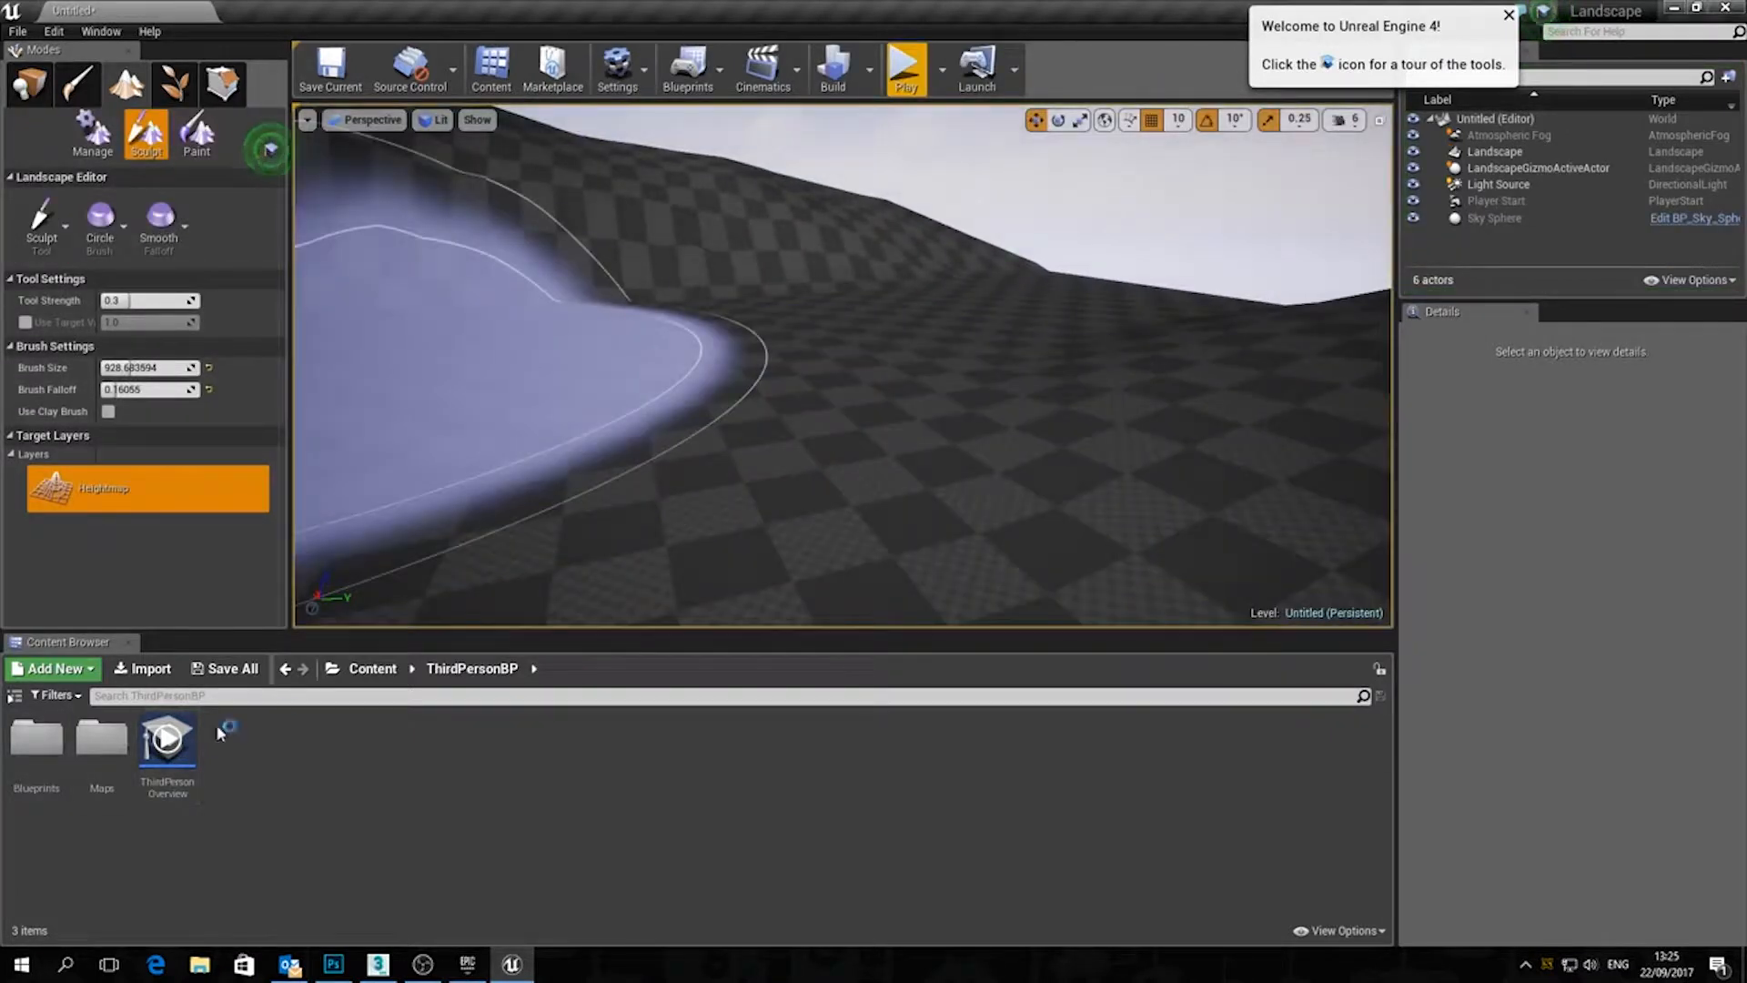
Return to Place mode, create a material named terrain in the Content folder, and open it in a maximized material editor
{"action": "left_click", "coordinate": [372, 668]}
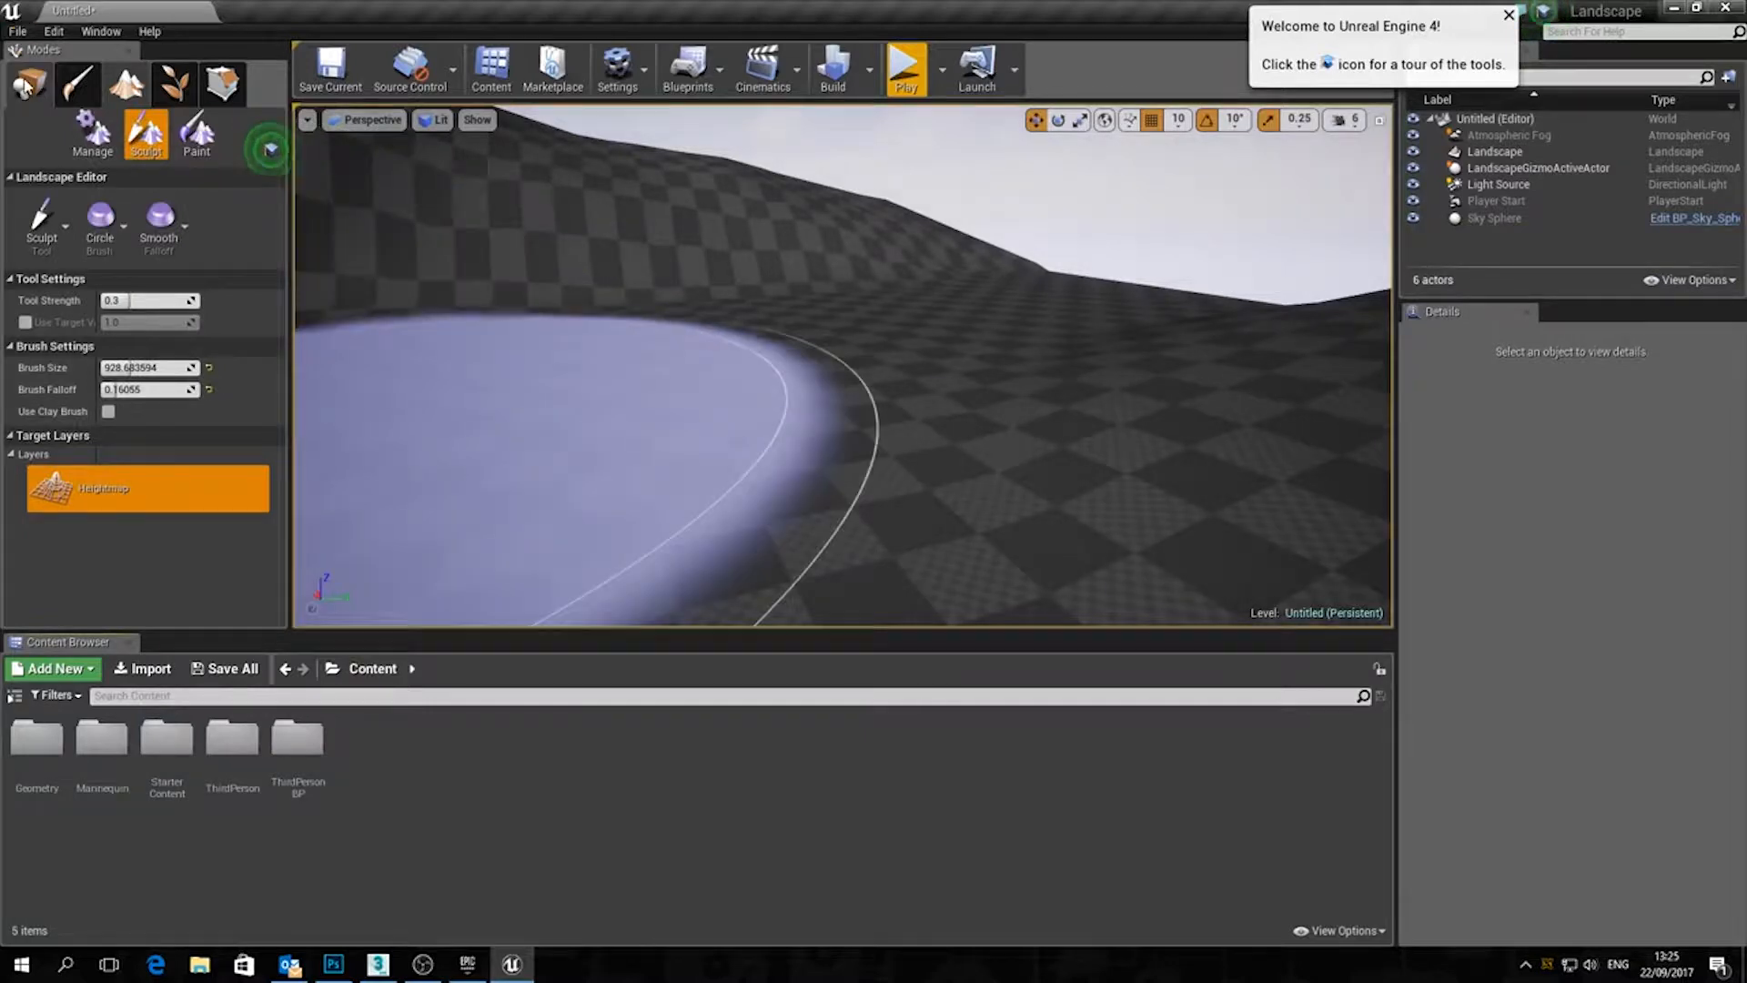
{"action": "left_click", "coordinate": [28, 86]}
{"action": "right_click", "coordinate": [409, 748]}
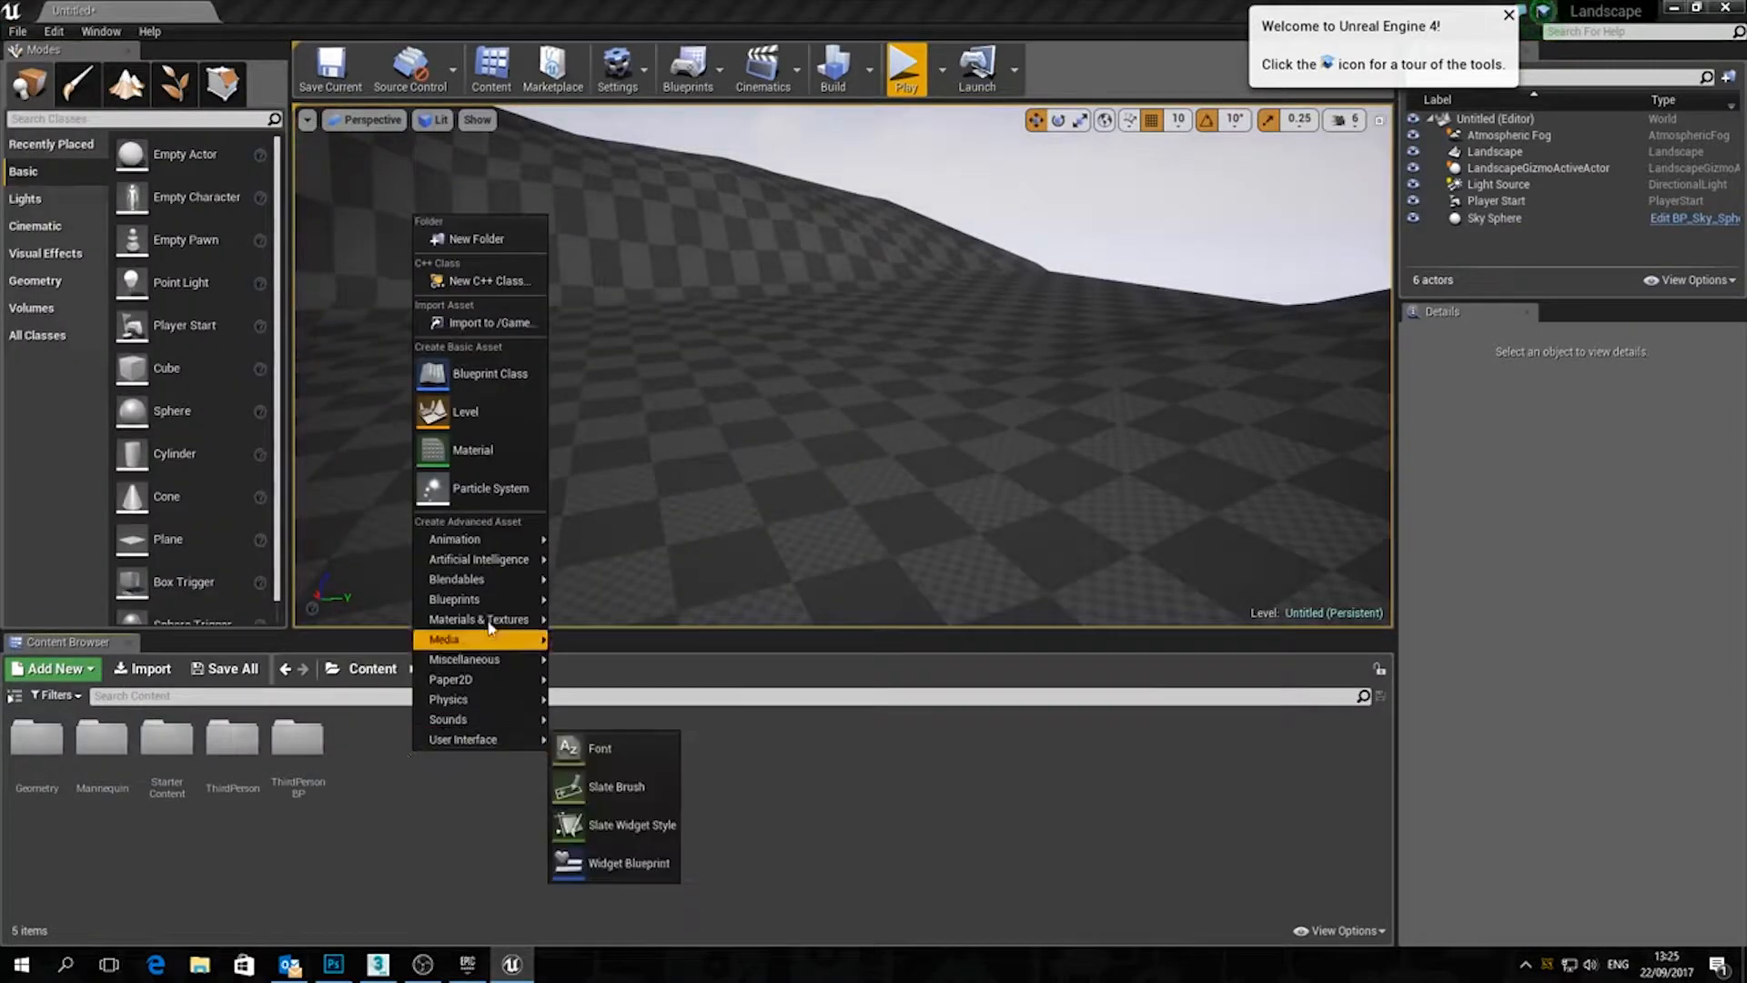
{"action": "left_click", "coordinate": [487, 453]}
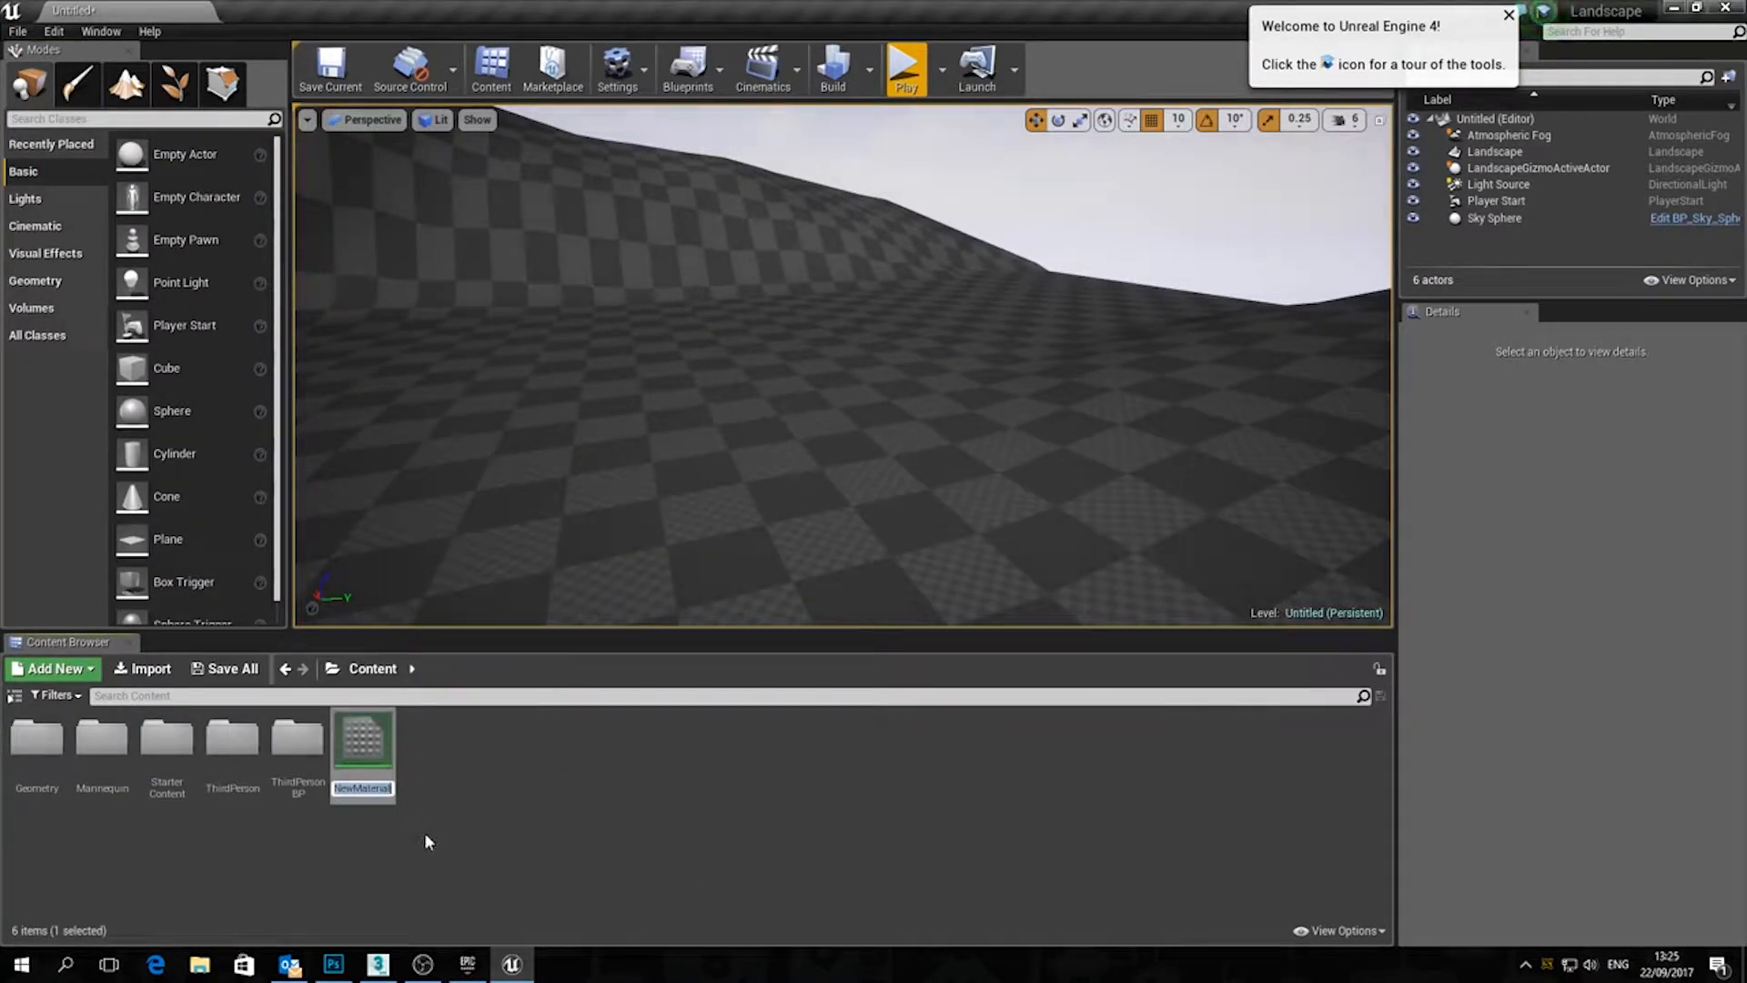
{"action": "type", "text": "termin"}
{"action": "key", "text": "Return"}
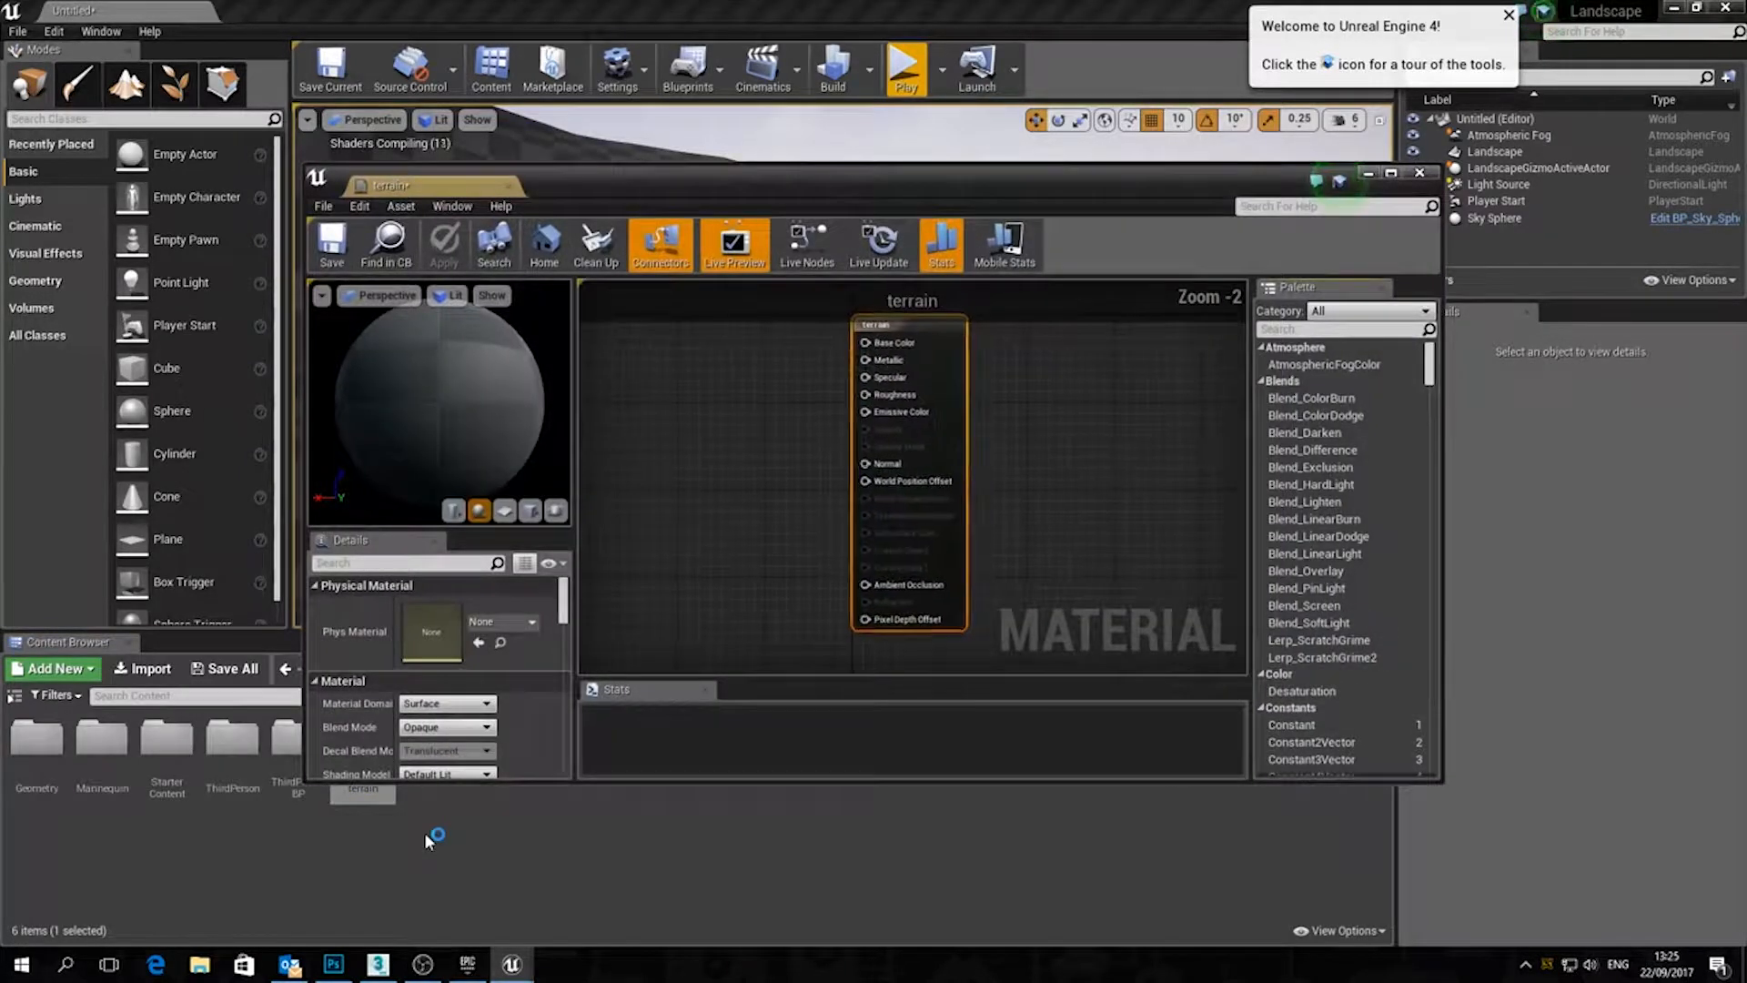
{"action": "left_click", "coordinate": [1390, 174]}
Add a LandscapeLayerBlend node to the terrain material graph and place it near the main material node
{"action": "right_click_drag", "start_coordinate": [914, 419], "coordinate": [1181, 474]}
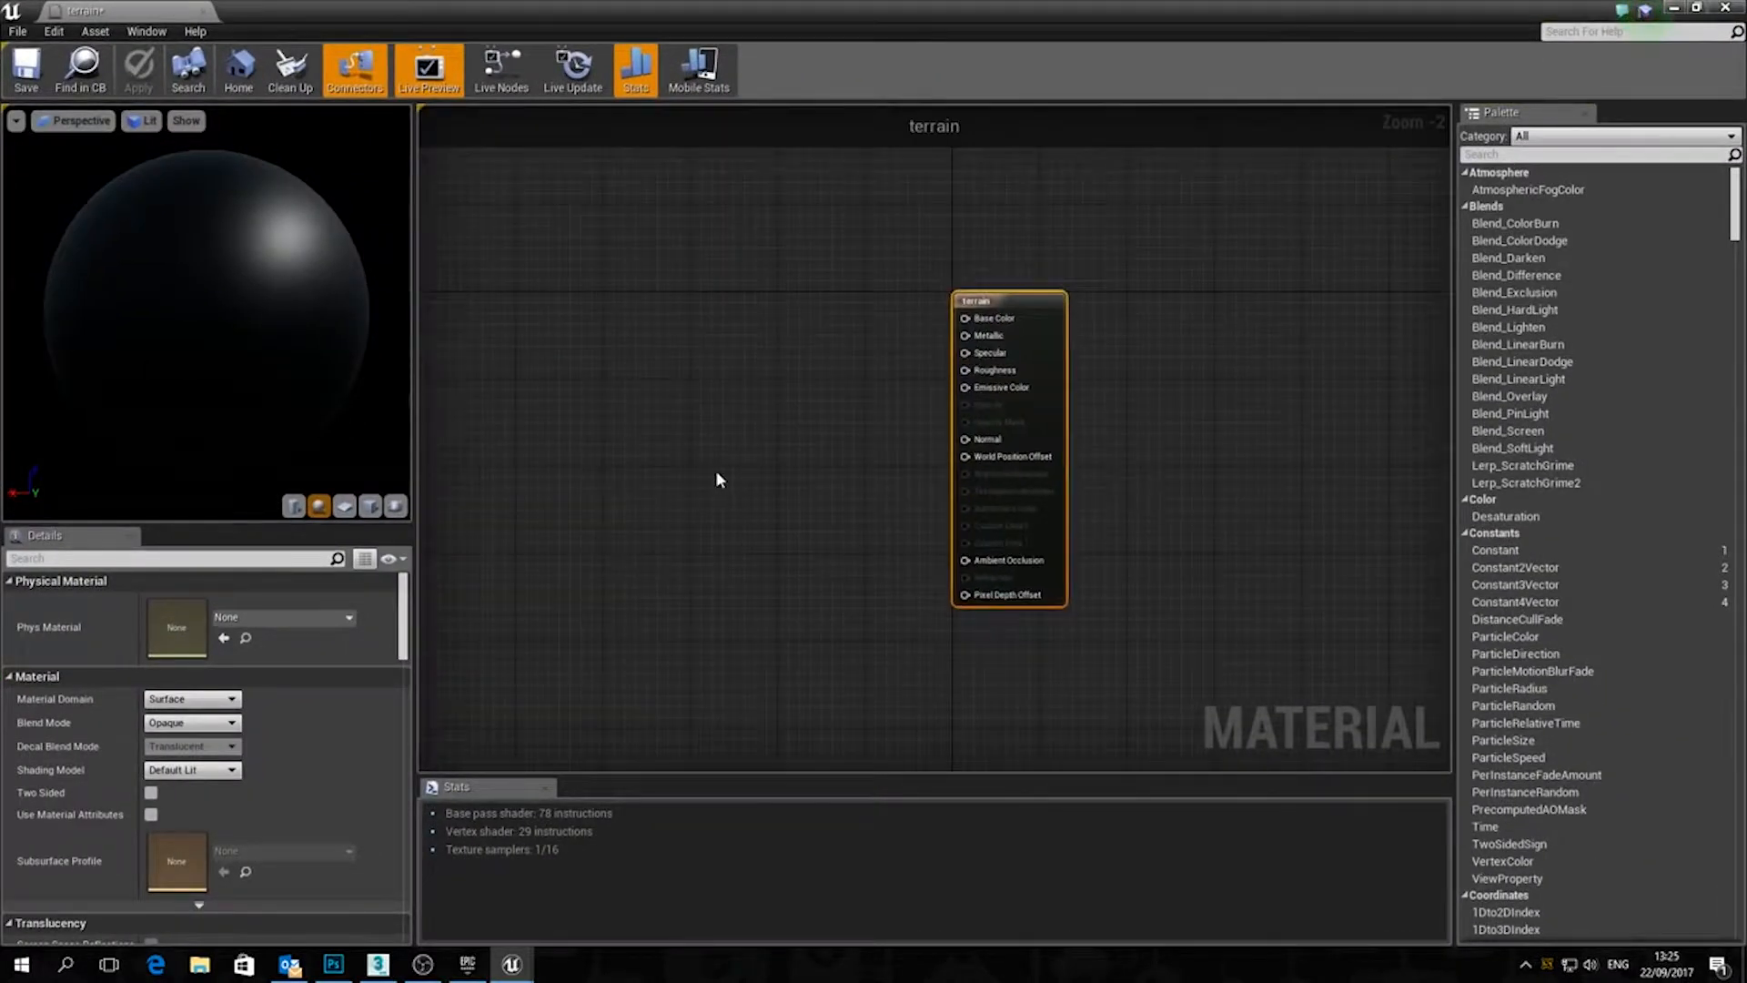
{"action": "scroll", "coordinate": [716, 470], "scroll_direction": "up", "scroll_amount": 2}
{"action": "right_click_drag", "start_coordinate": [816, 506], "coordinate": [804, 491]}
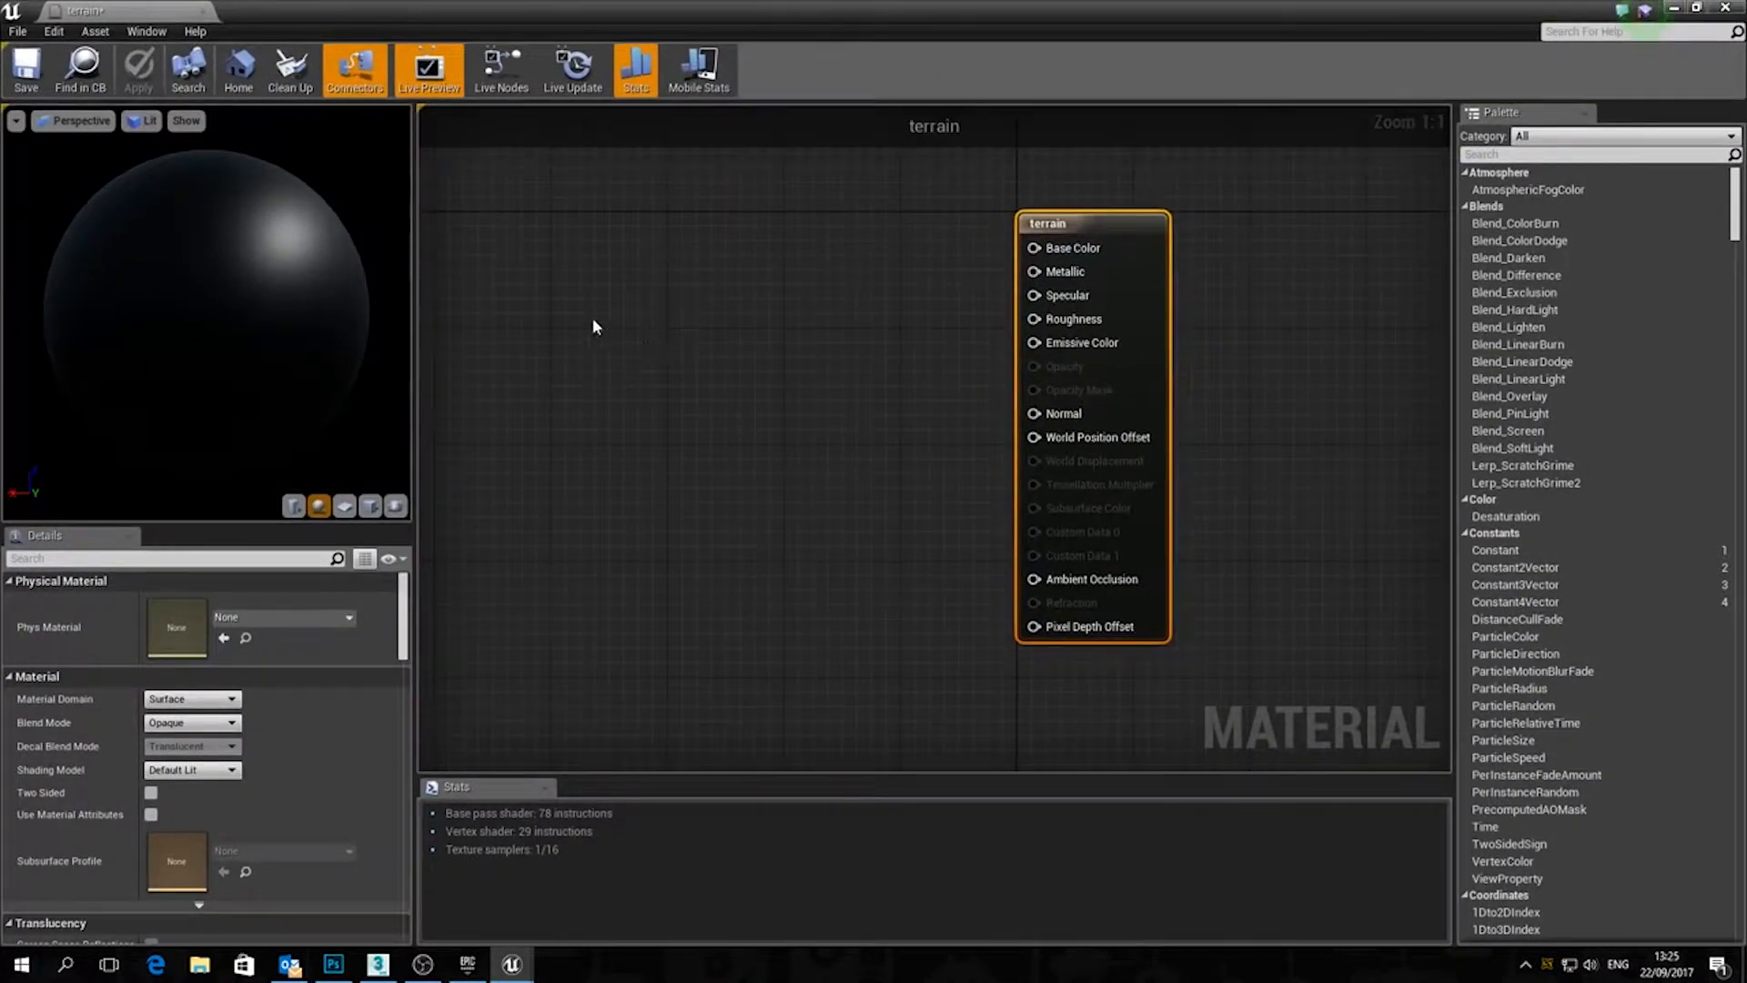
{"action": "right_click", "coordinate": [593, 320]}
{"action": "type", "text": "land"}
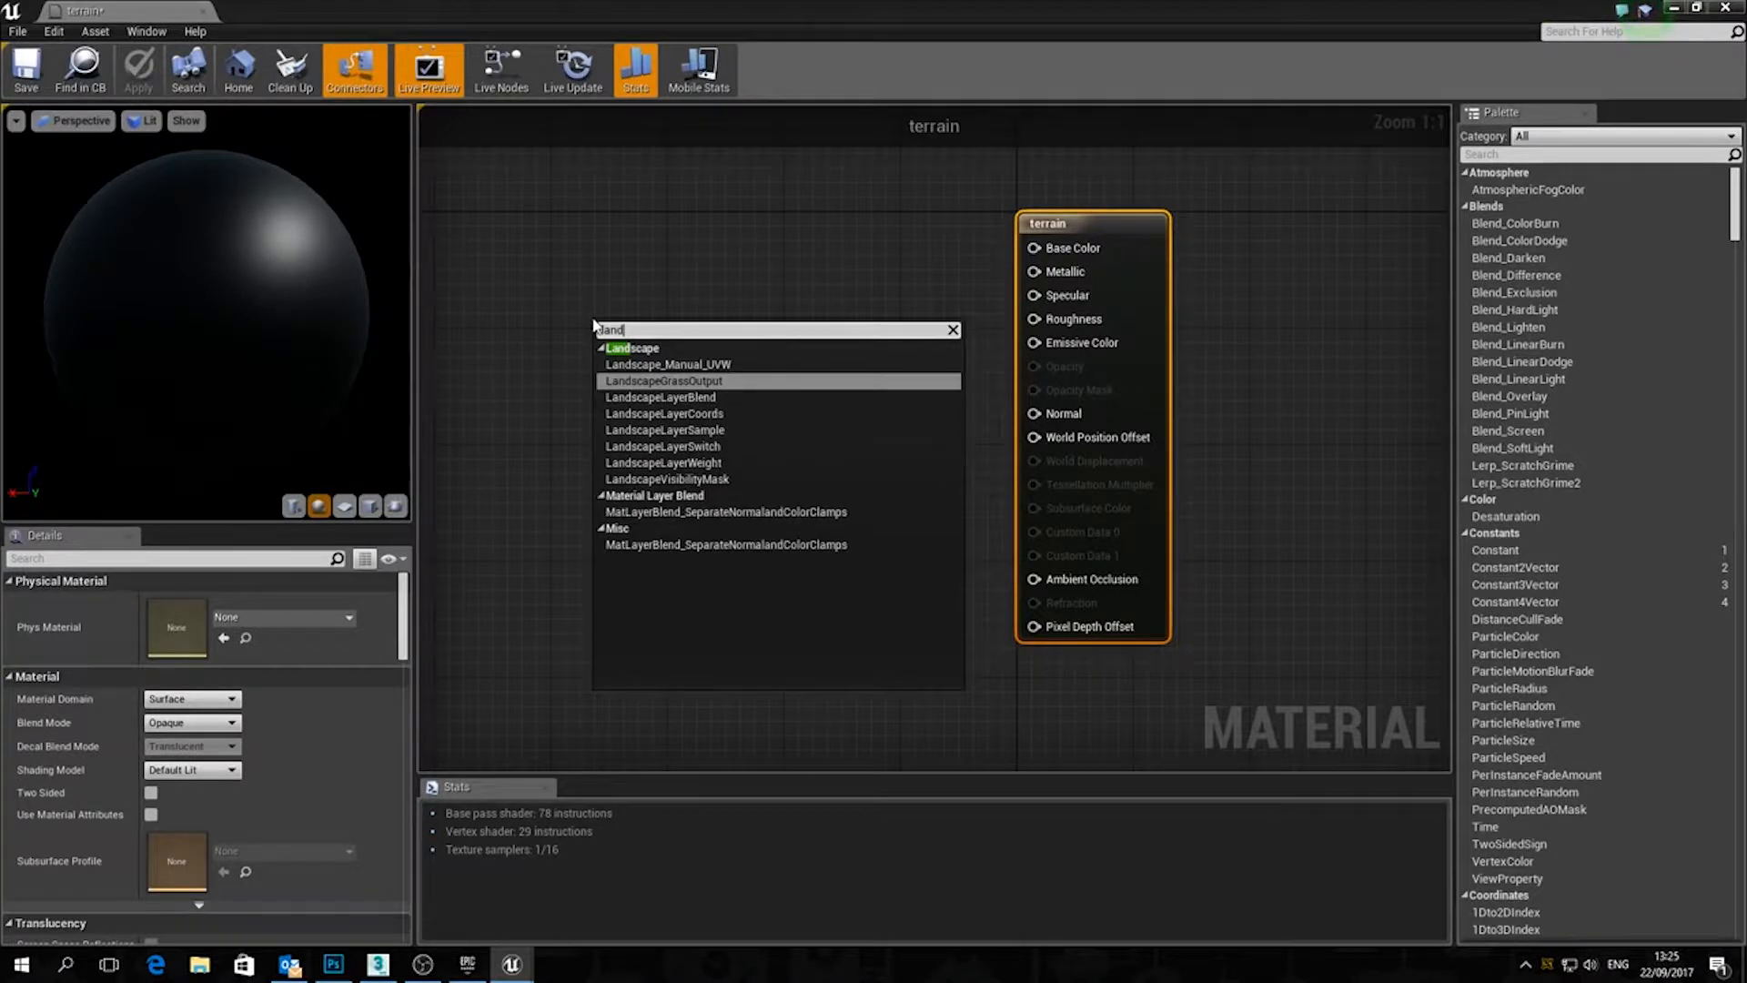
{"action": "type", "text": "scape"}
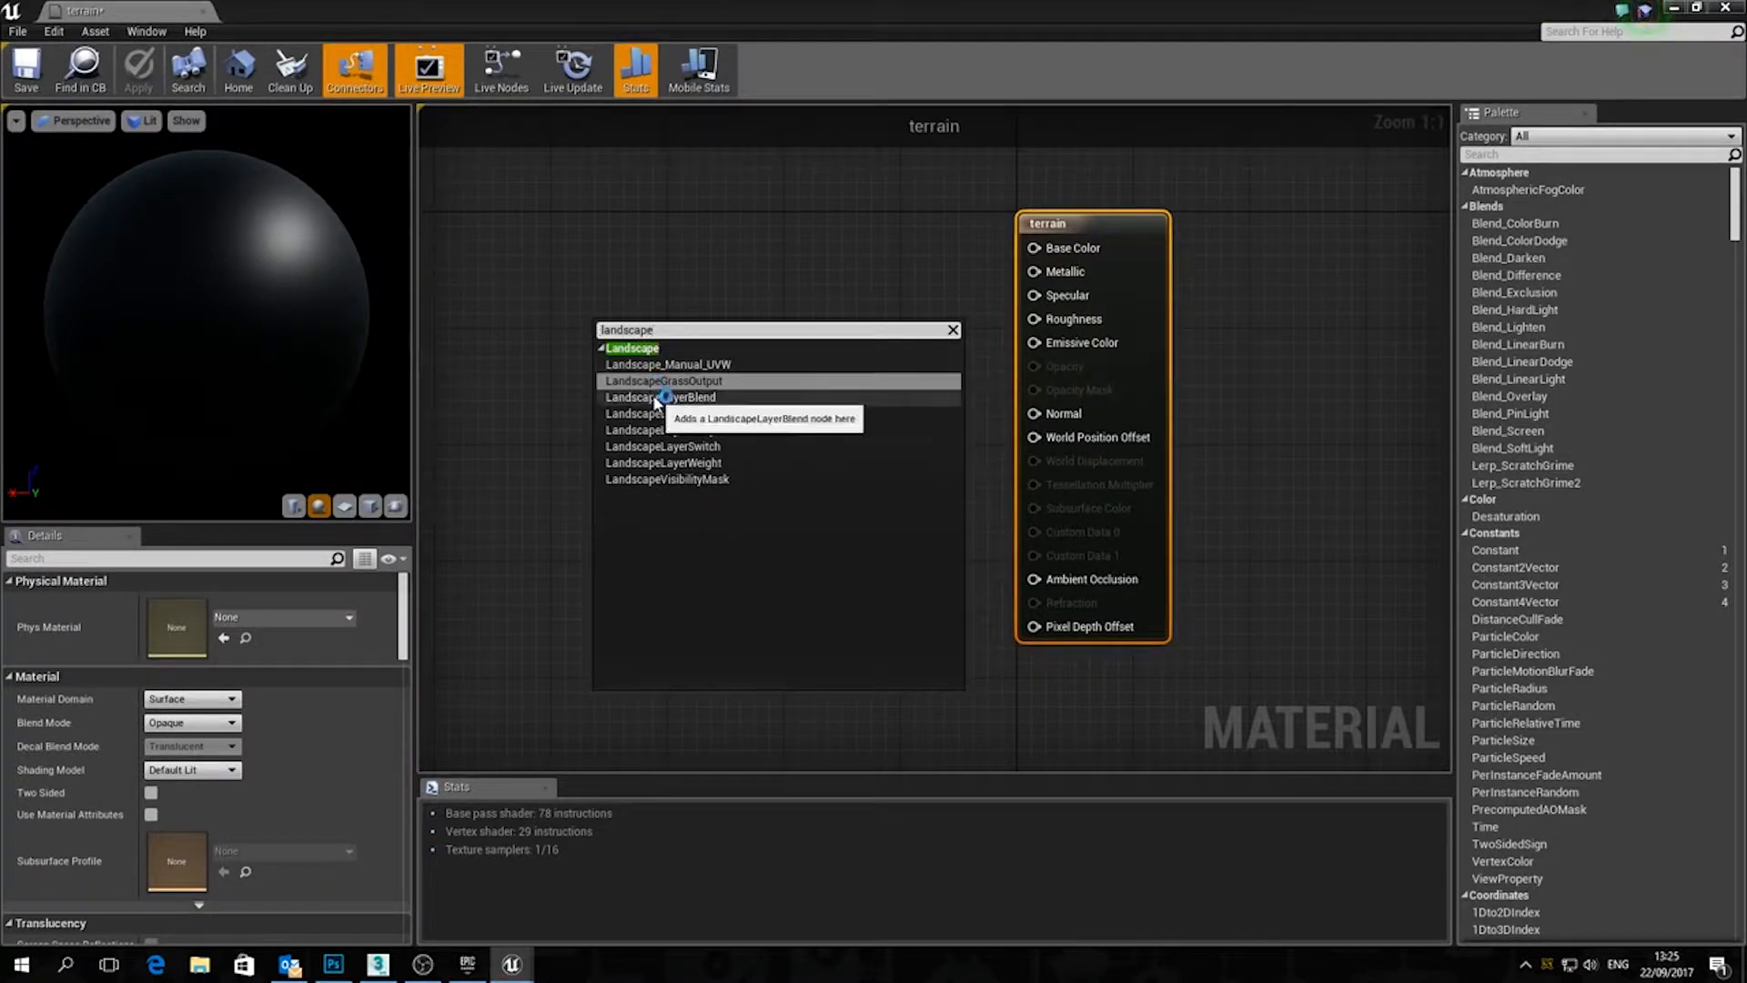
{"action": "left_click", "coordinate": [637, 397]}
{"action": "left_click_drag", "start_coordinate": [659, 355], "coordinate": [804, 357]}
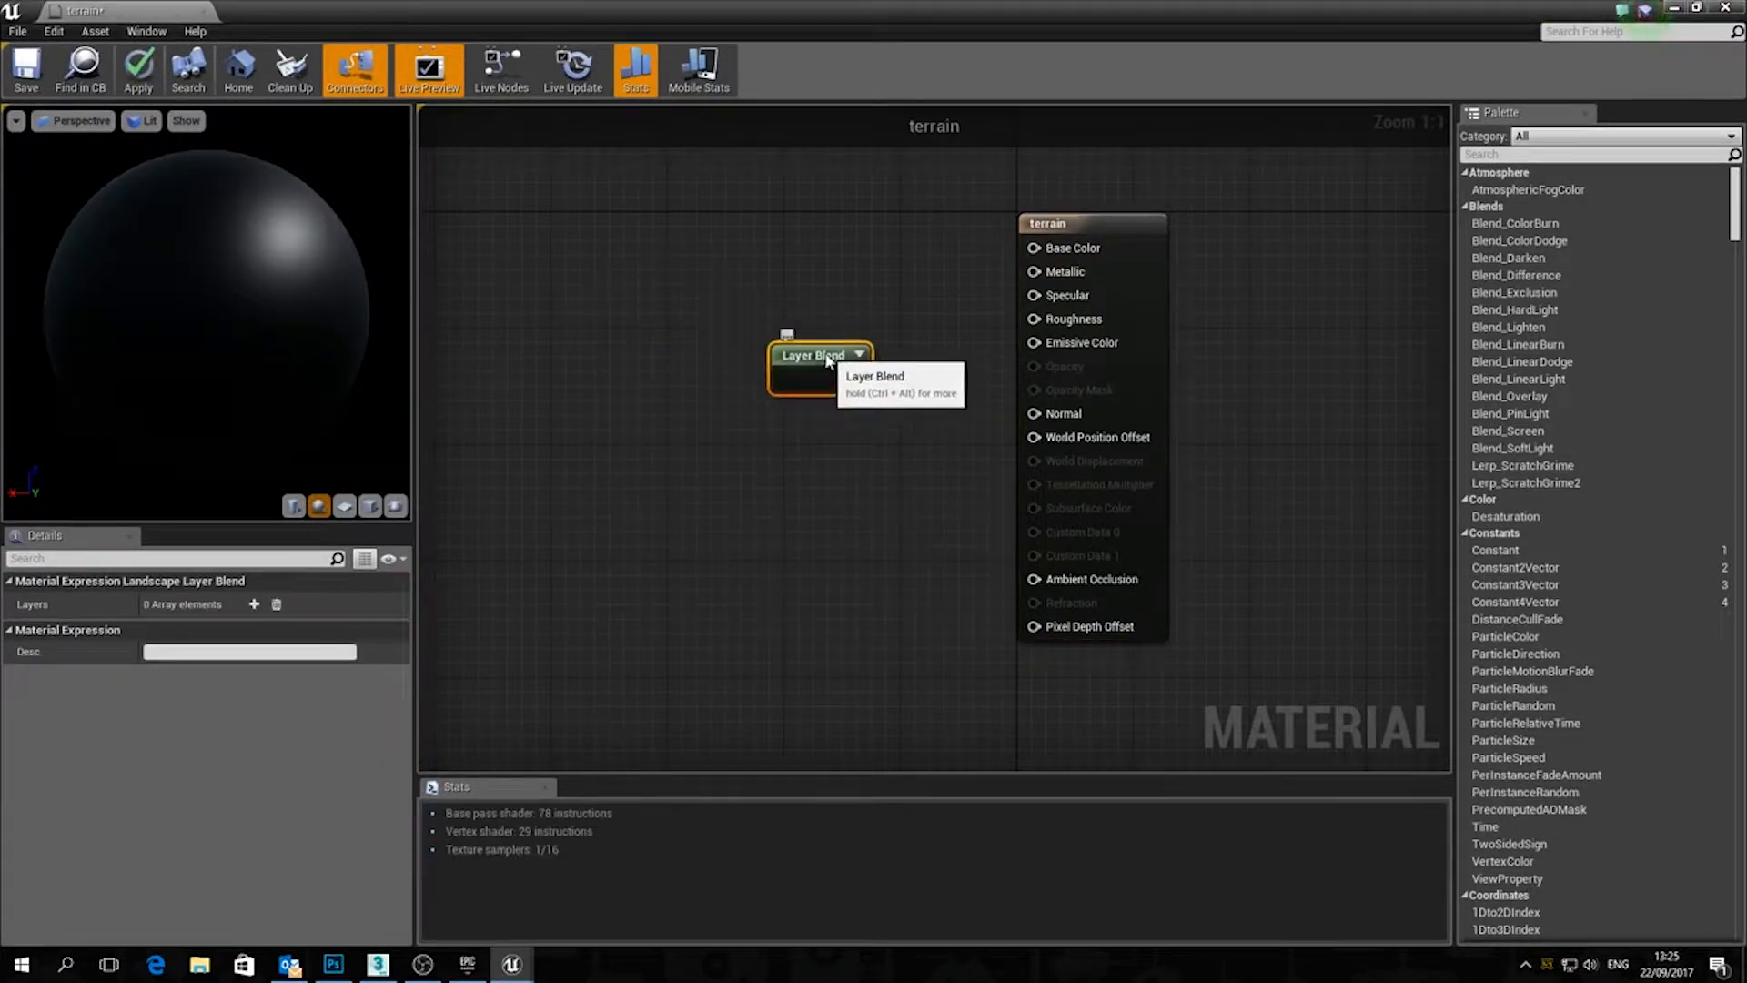
Add a LandscapeLayerCoords node and arrange it well ahead of the Layer Blend node, leaving space between them
{"action": "right_click", "coordinate": [544, 331]}
{"action": "type", "text": "landscape"}
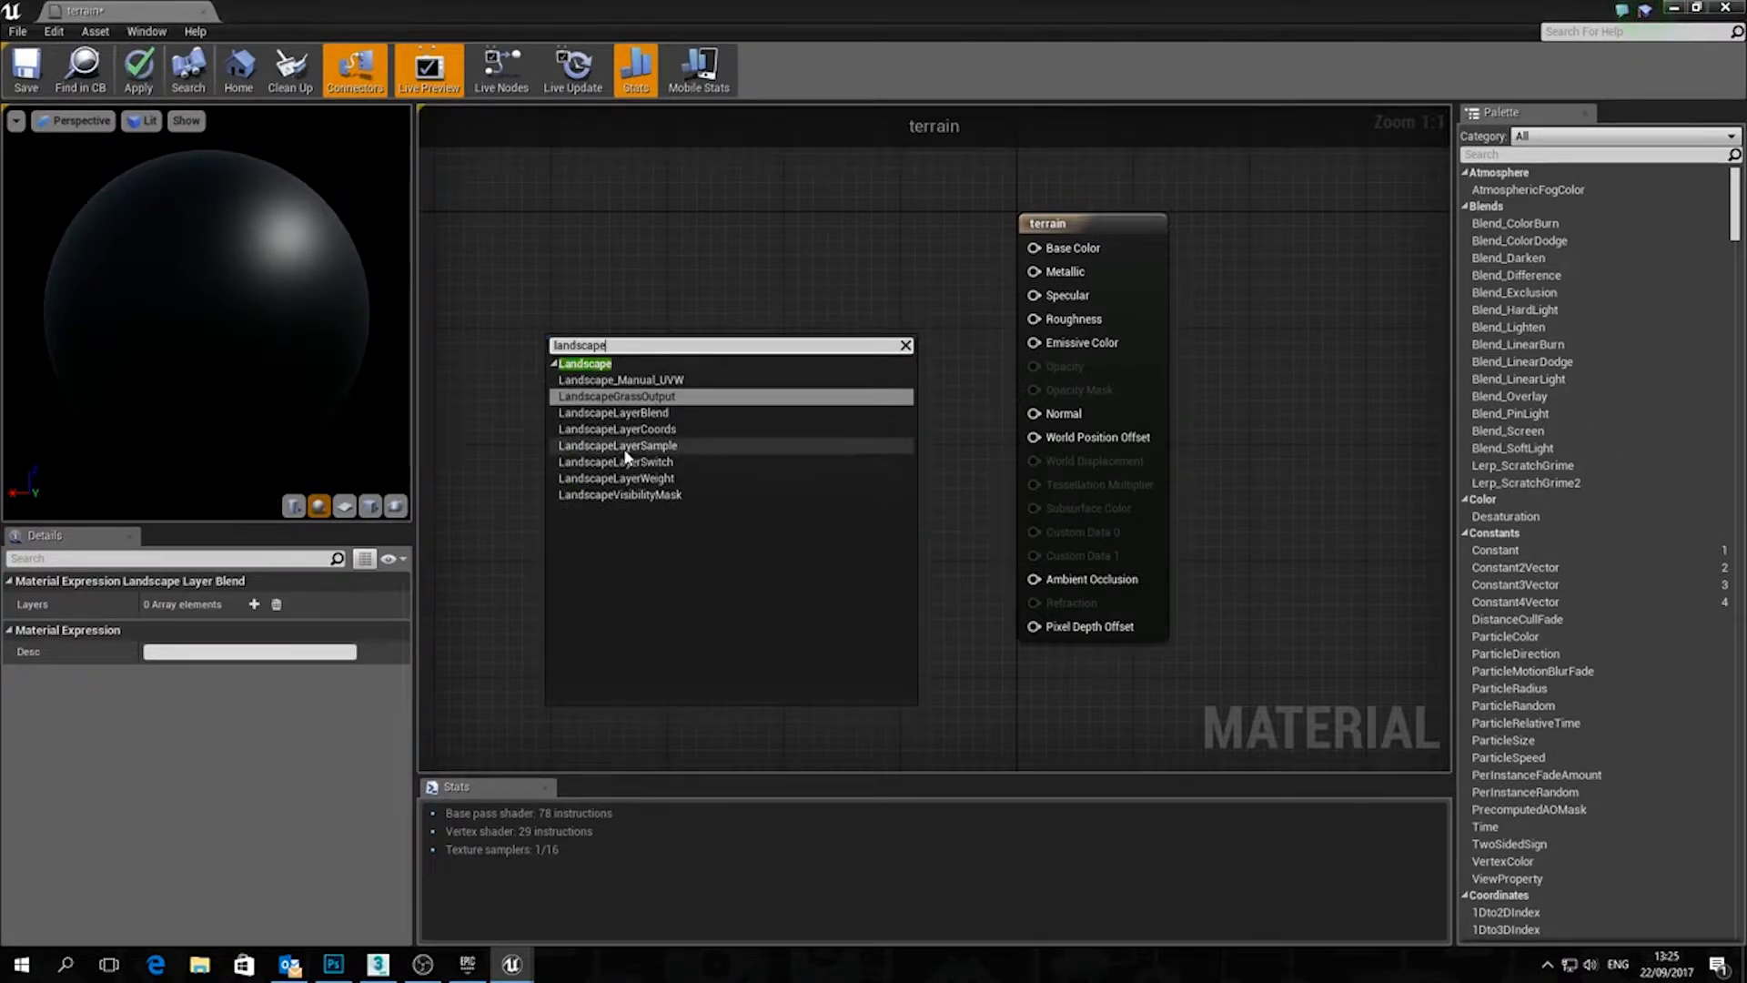
{"action": "left_click", "coordinate": [627, 428]}
{"action": "left_click_drag", "start_coordinate": [618, 345], "coordinate": [535, 333]}
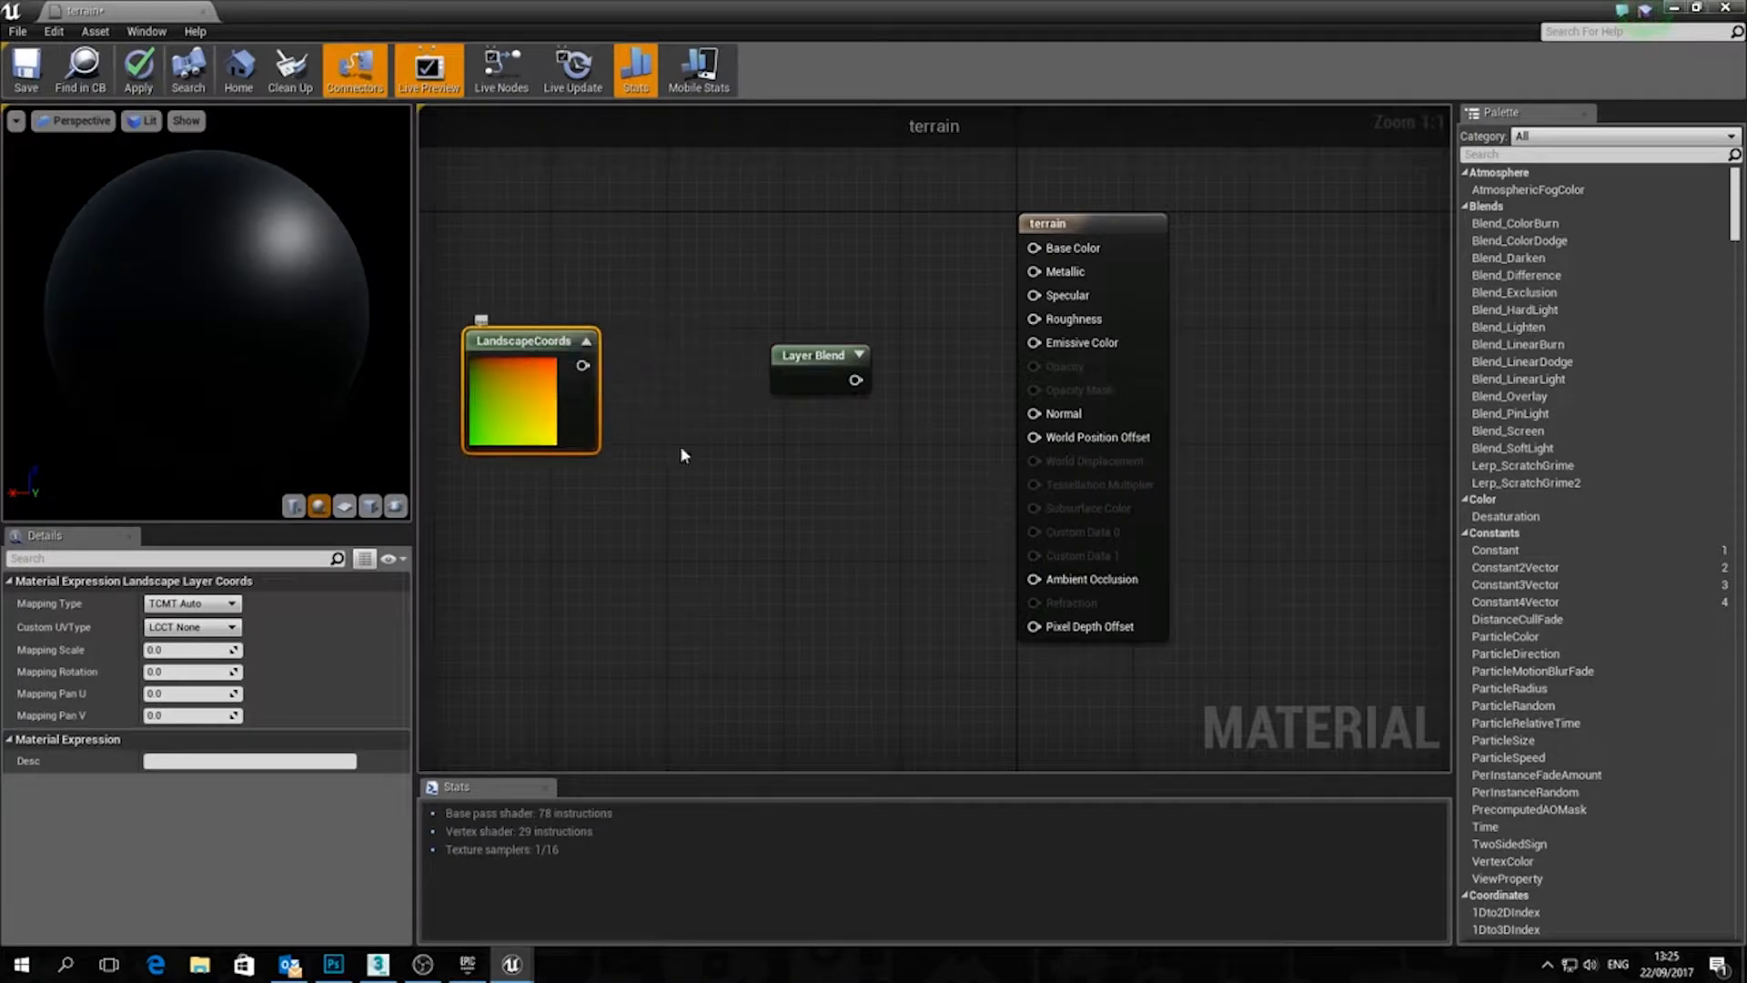
{"action": "right_click_drag", "start_coordinate": [730, 442], "coordinate": [807, 510]}
{"action": "left_click_drag", "start_coordinate": [905, 427], "coordinate": [957, 444]}
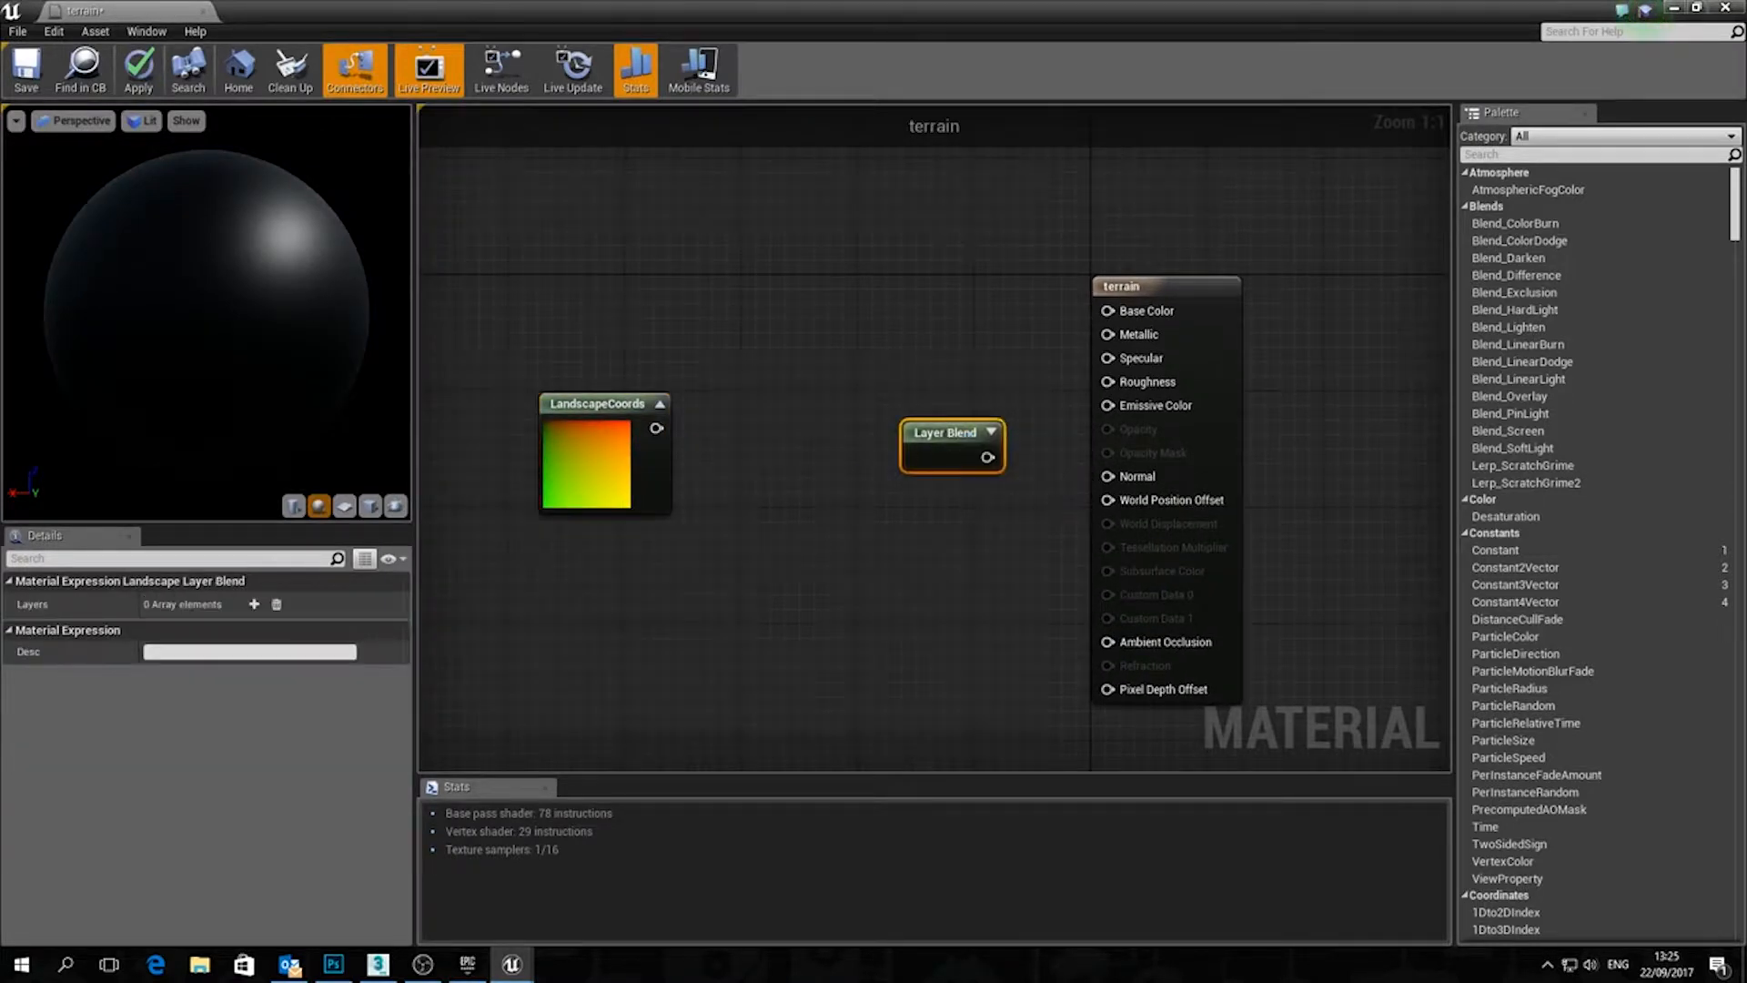
{"action": "right_click_drag", "start_coordinate": [801, 475], "coordinate": [812, 437]}
{"action": "left_click_drag", "start_coordinate": [583, 369], "coordinate": [509, 339]}
{"action": "left_click_drag", "start_coordinate": [975, 406], "coordinate": [939, 377]}
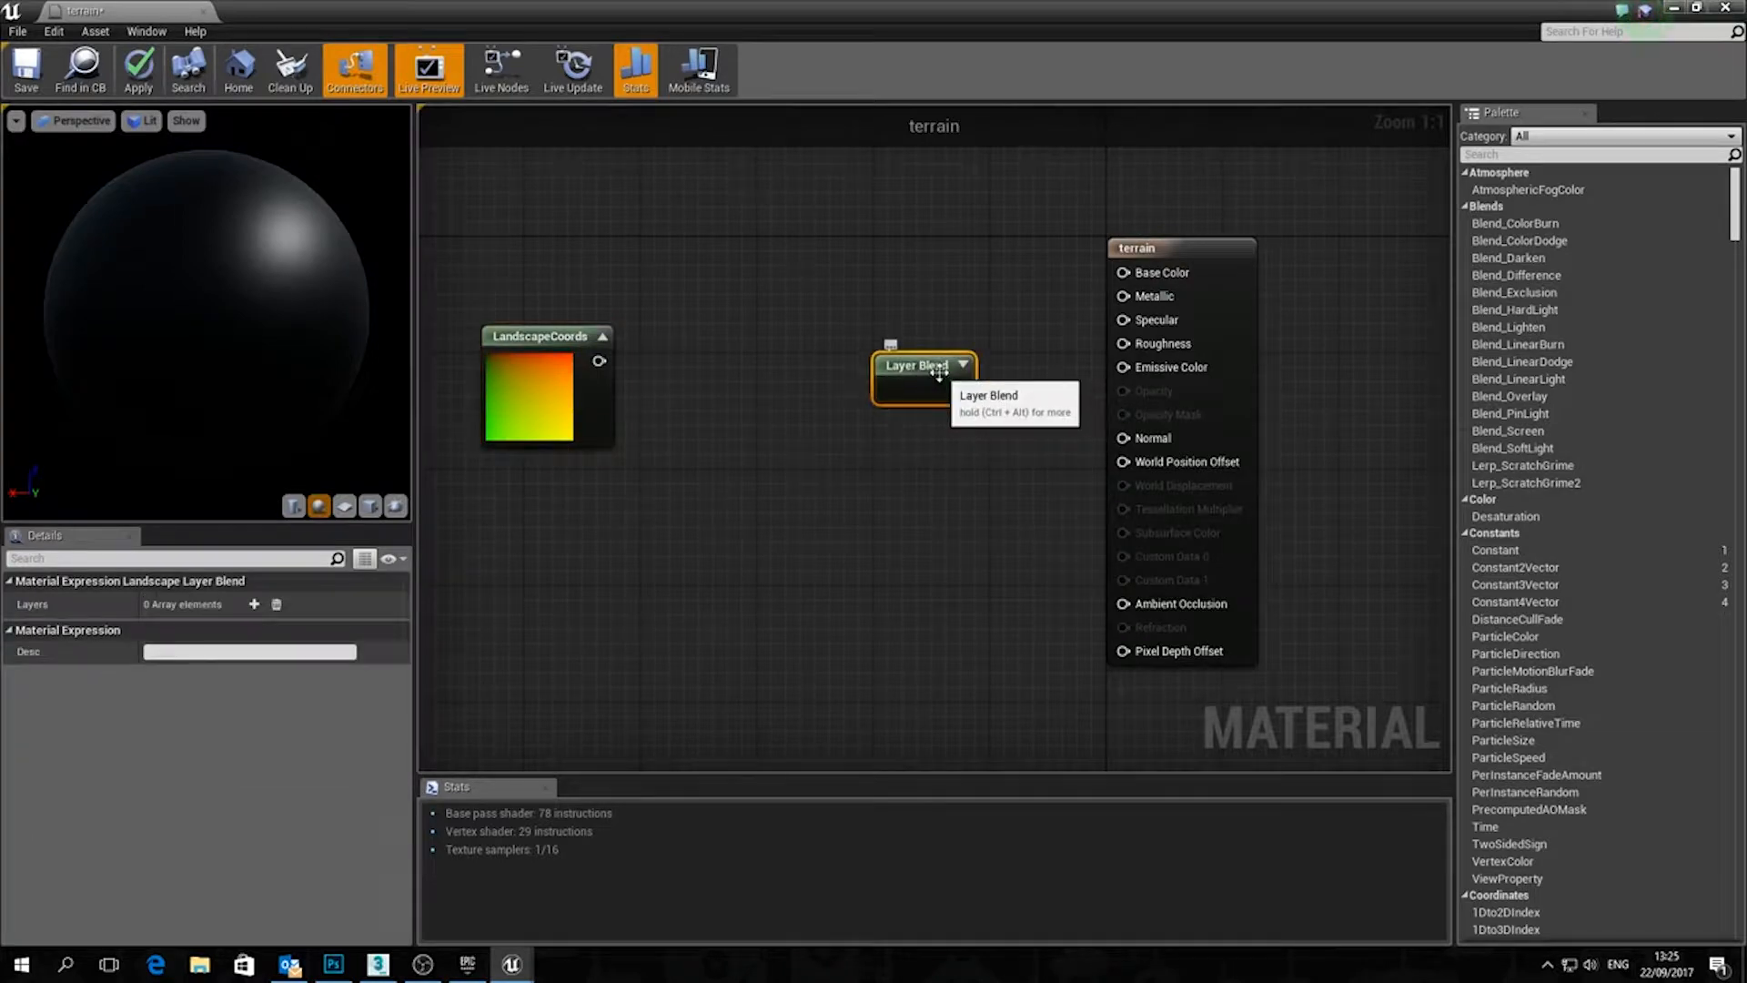
Add three layer elements to the Layer Blend node
{"action": "left_click", "coordinate": [255, 604]}
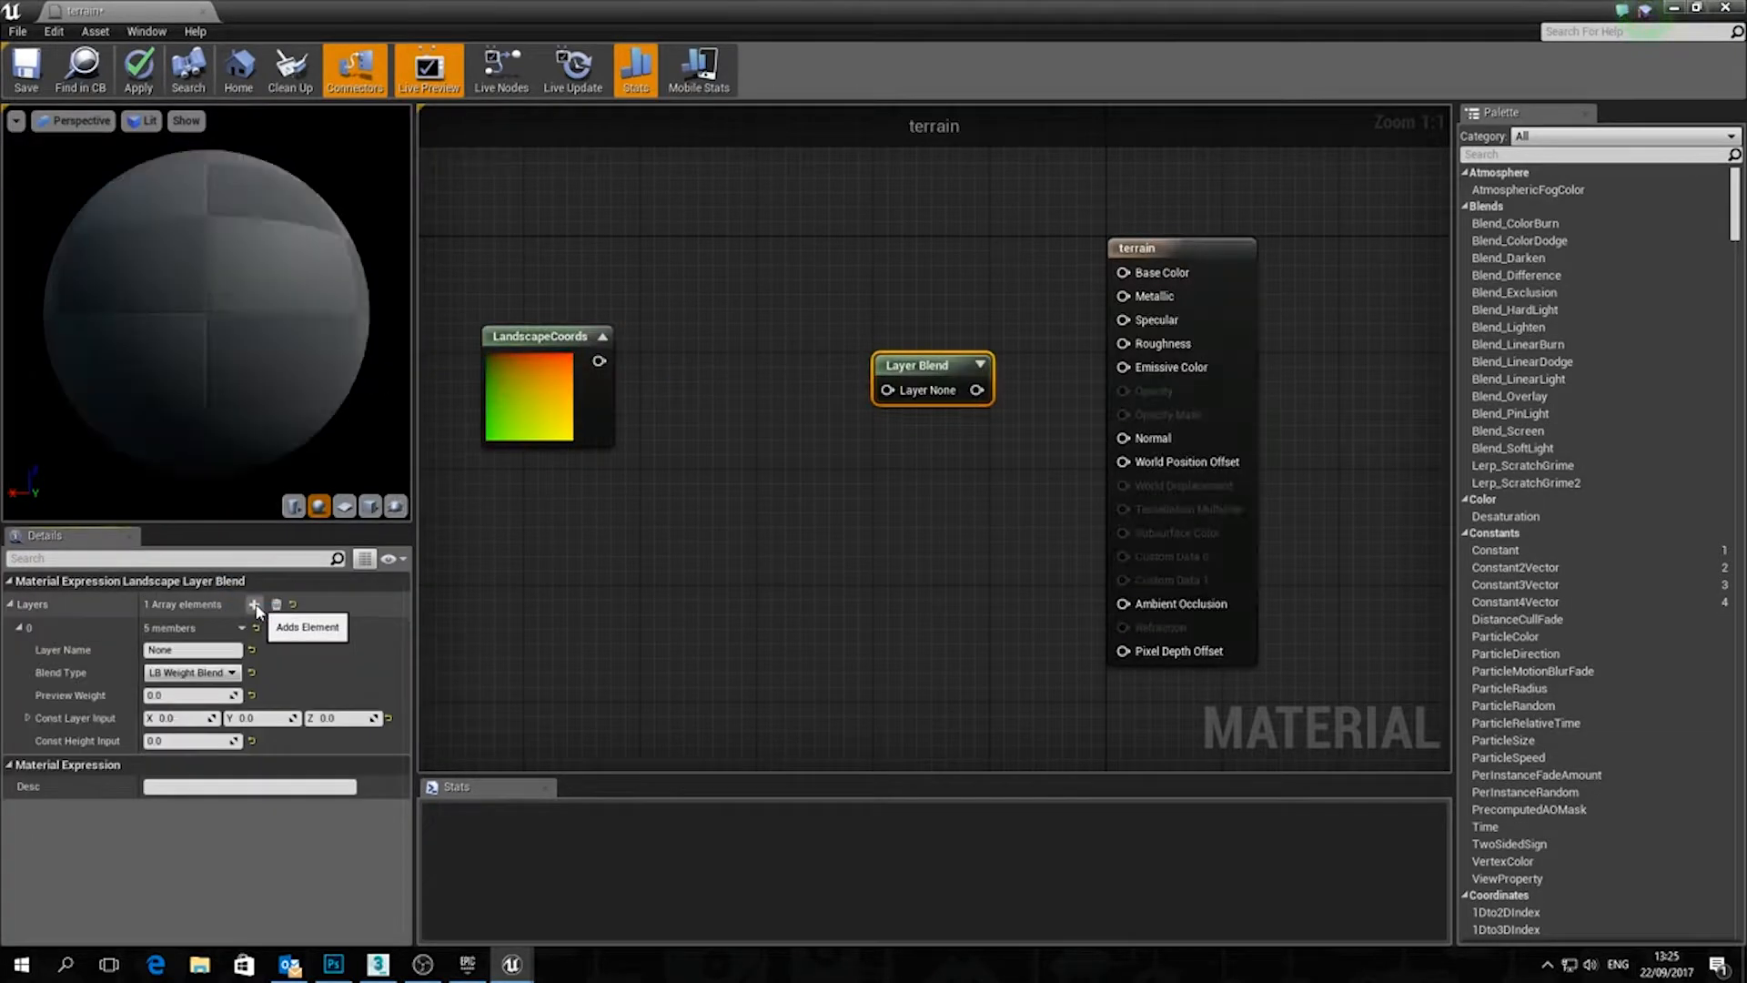
{"action": "left_click", "coordinate": [255, 604]}
{"action": "left_click", "coordinate": [255, 604]}
Name the Layer Blend node's first layer Rock and set its blend type to LB Height Blend
{"action": "scroll", "coordinate": [255, 608], "scroll_direction": "down", "scroll_amount": 1}
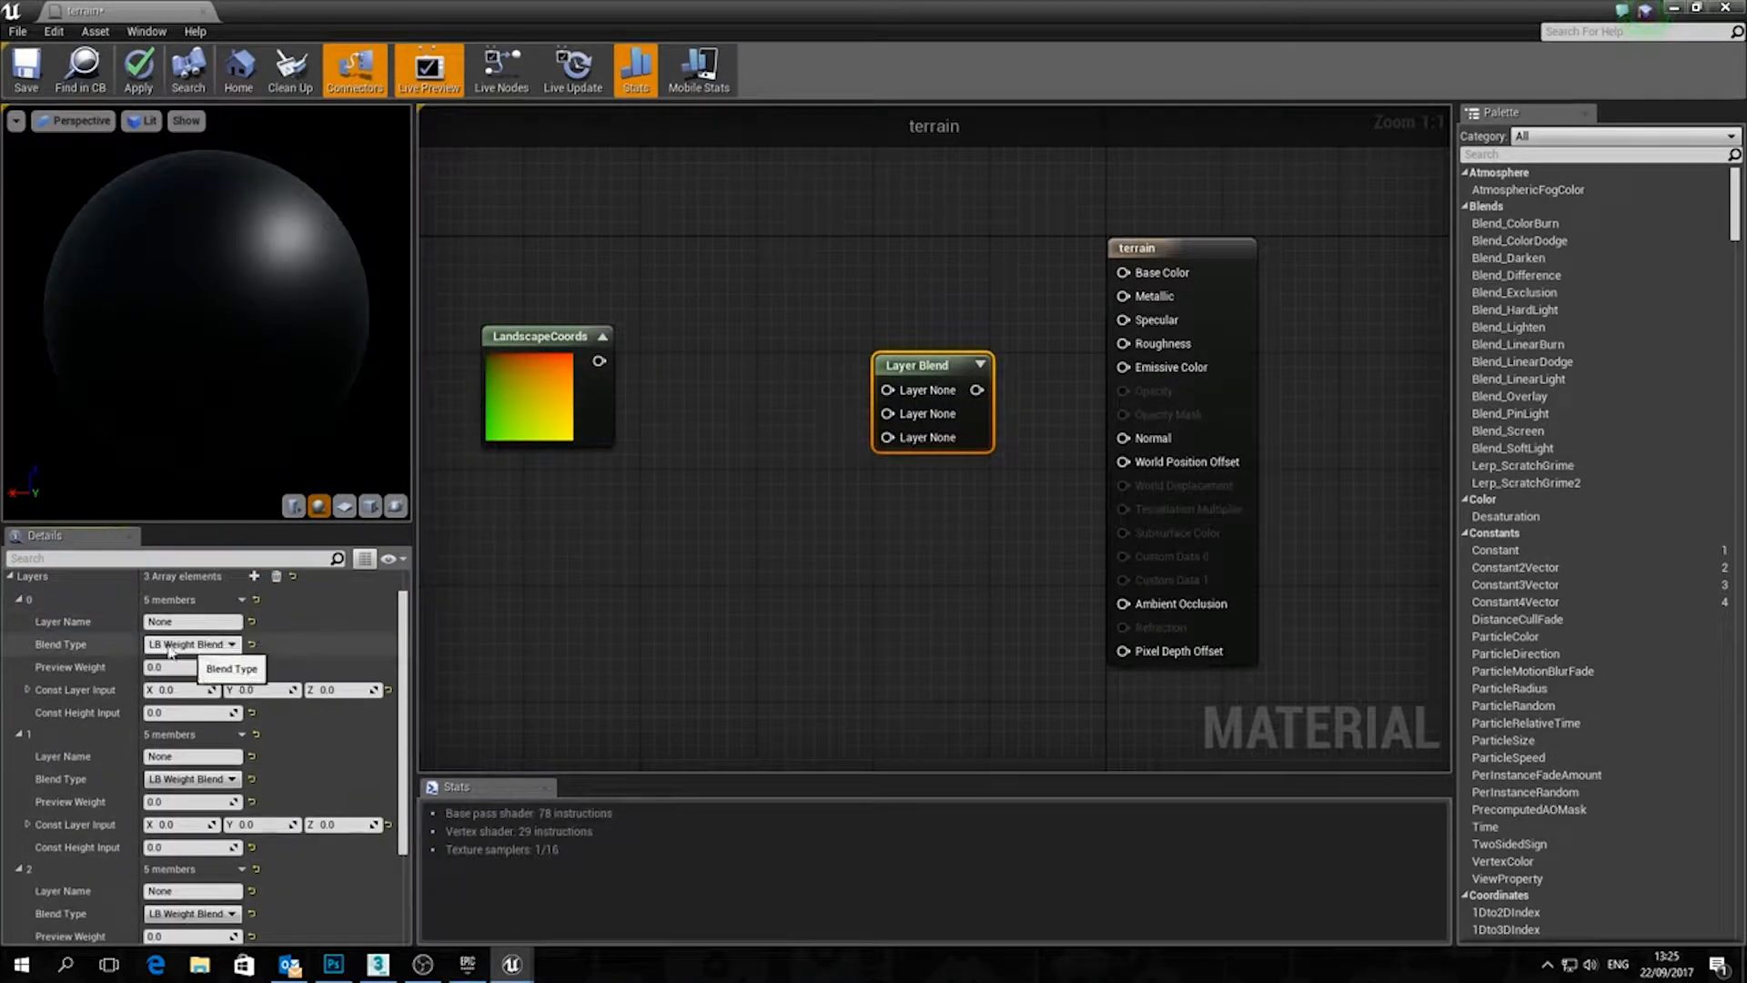
{"action": "type", "text": "R"}
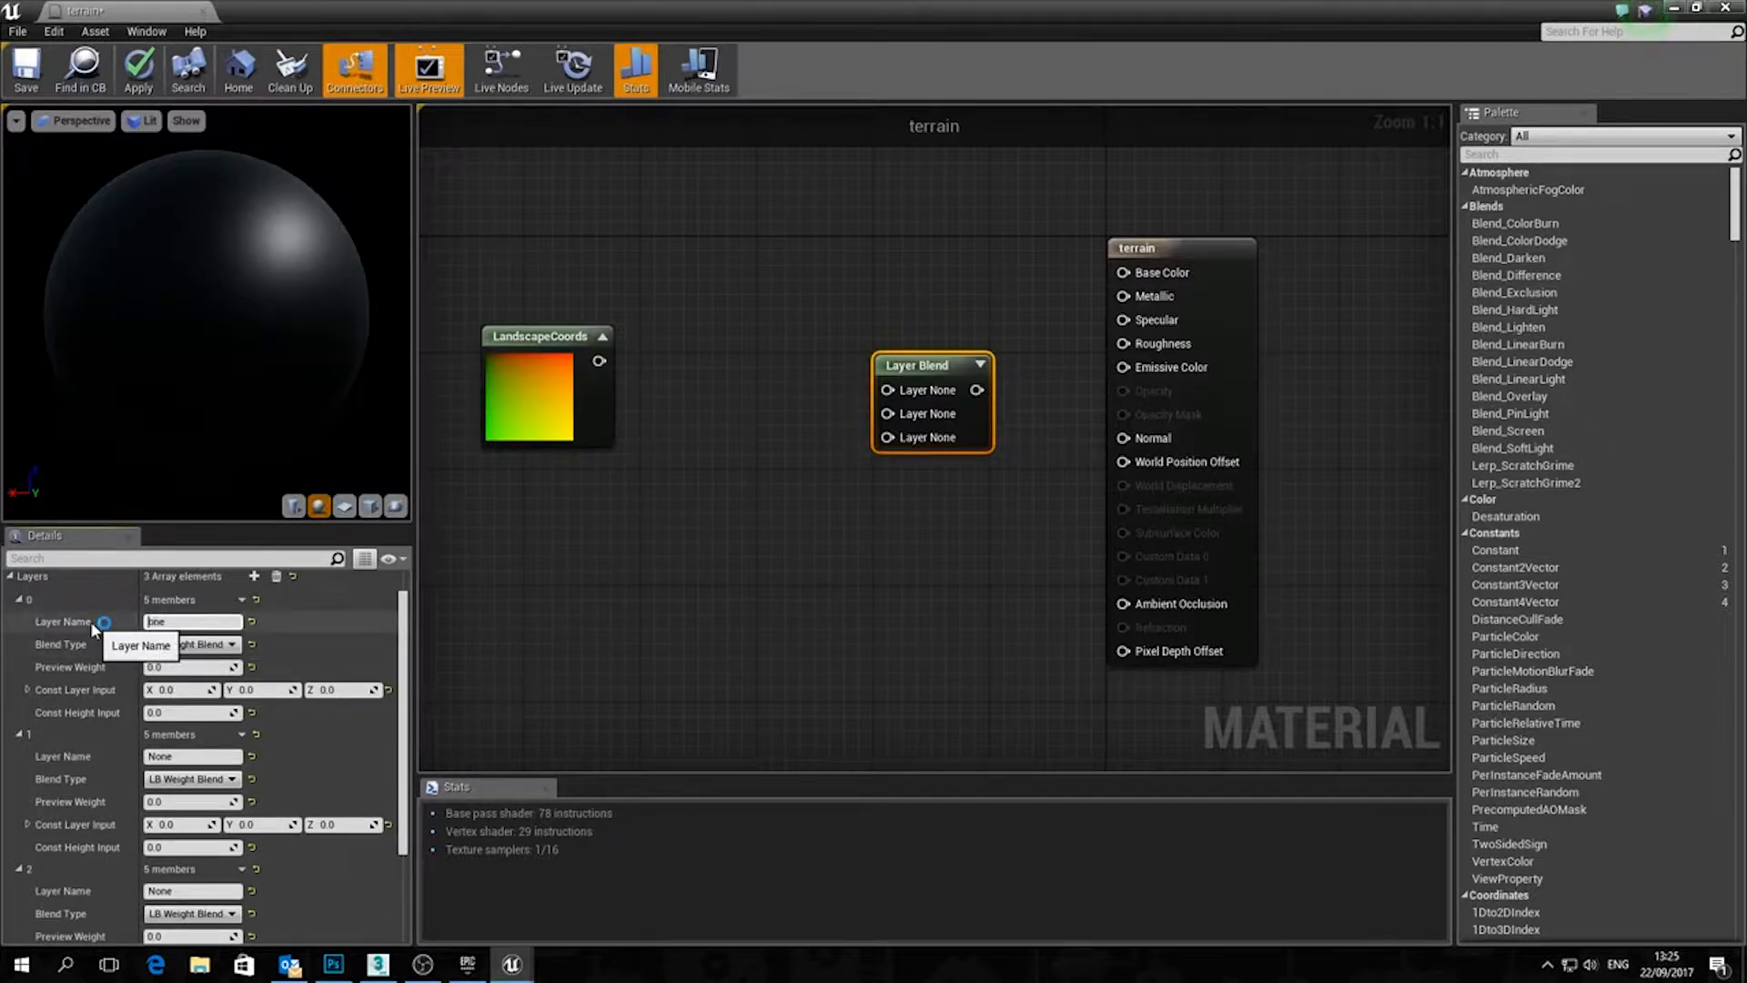
{"action": "type", "text": "ock"}
{"action": "left_click", "coordinate": [191, 644]}
{"action": "left_click", "coordinate": [192, 683]}
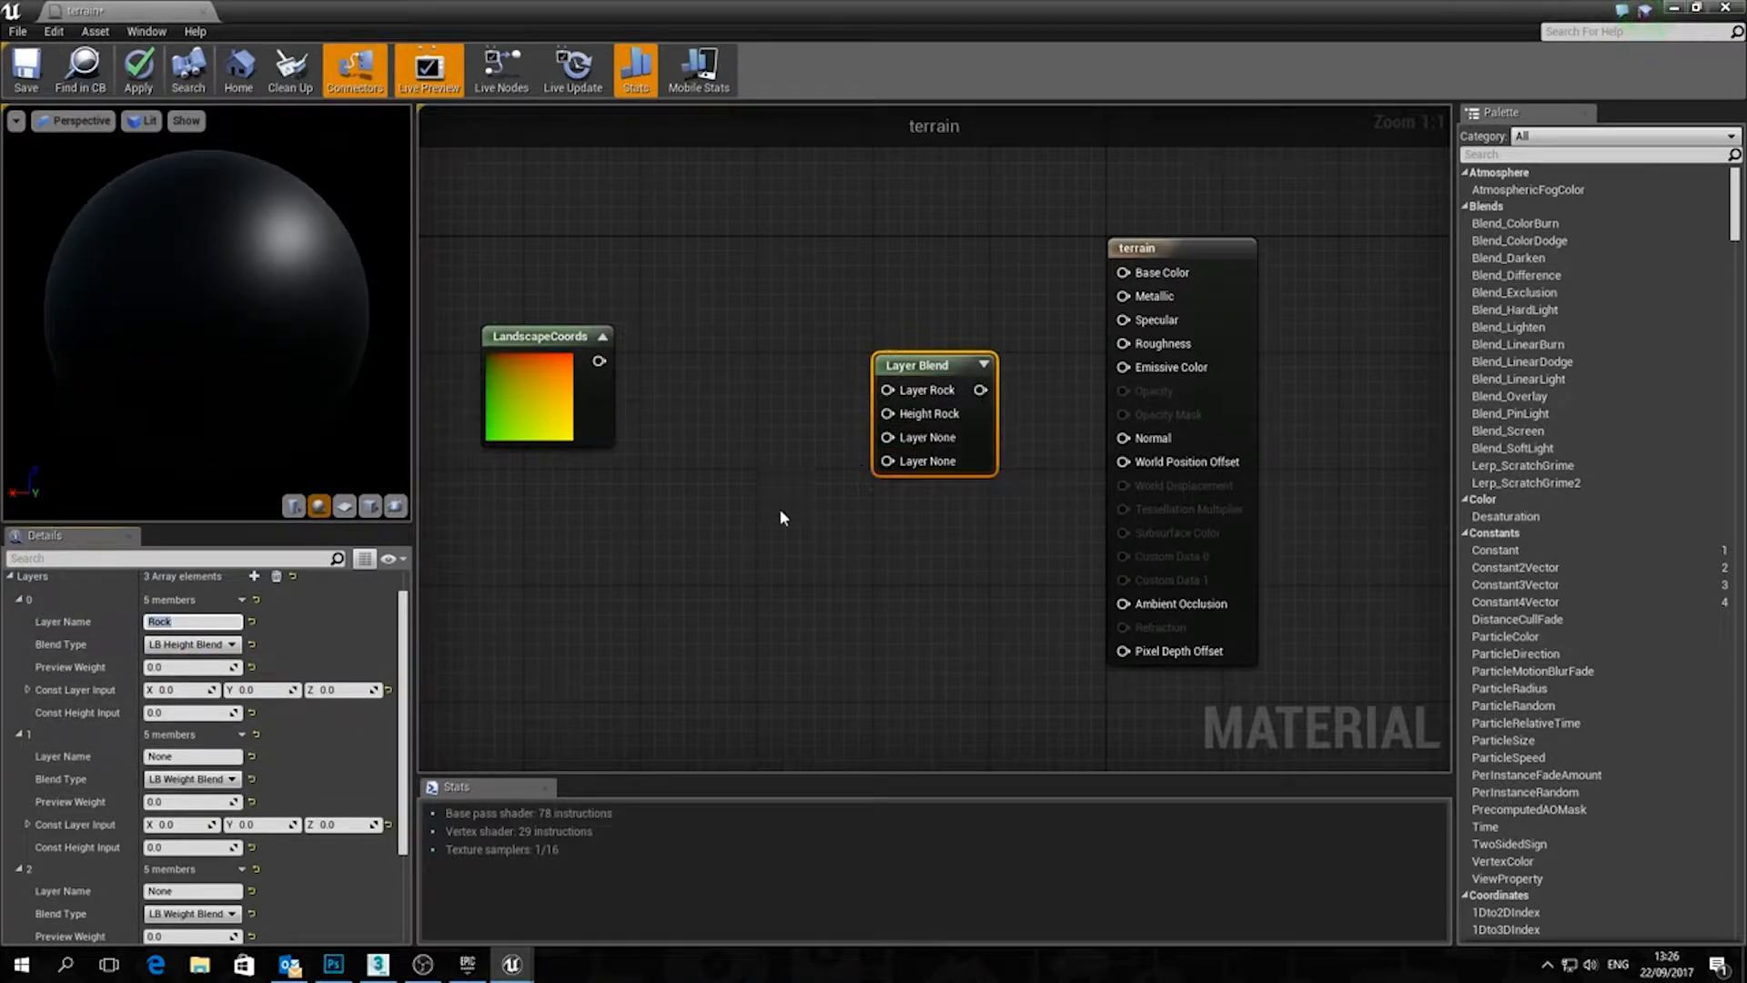
Name the Layer Blend node's second layer Gravel and set its blend type to LB Height Blend
{"action": "scroll", "coordinate": [269, 778], "scroll_direction": "down", "scroll_amount": 2}
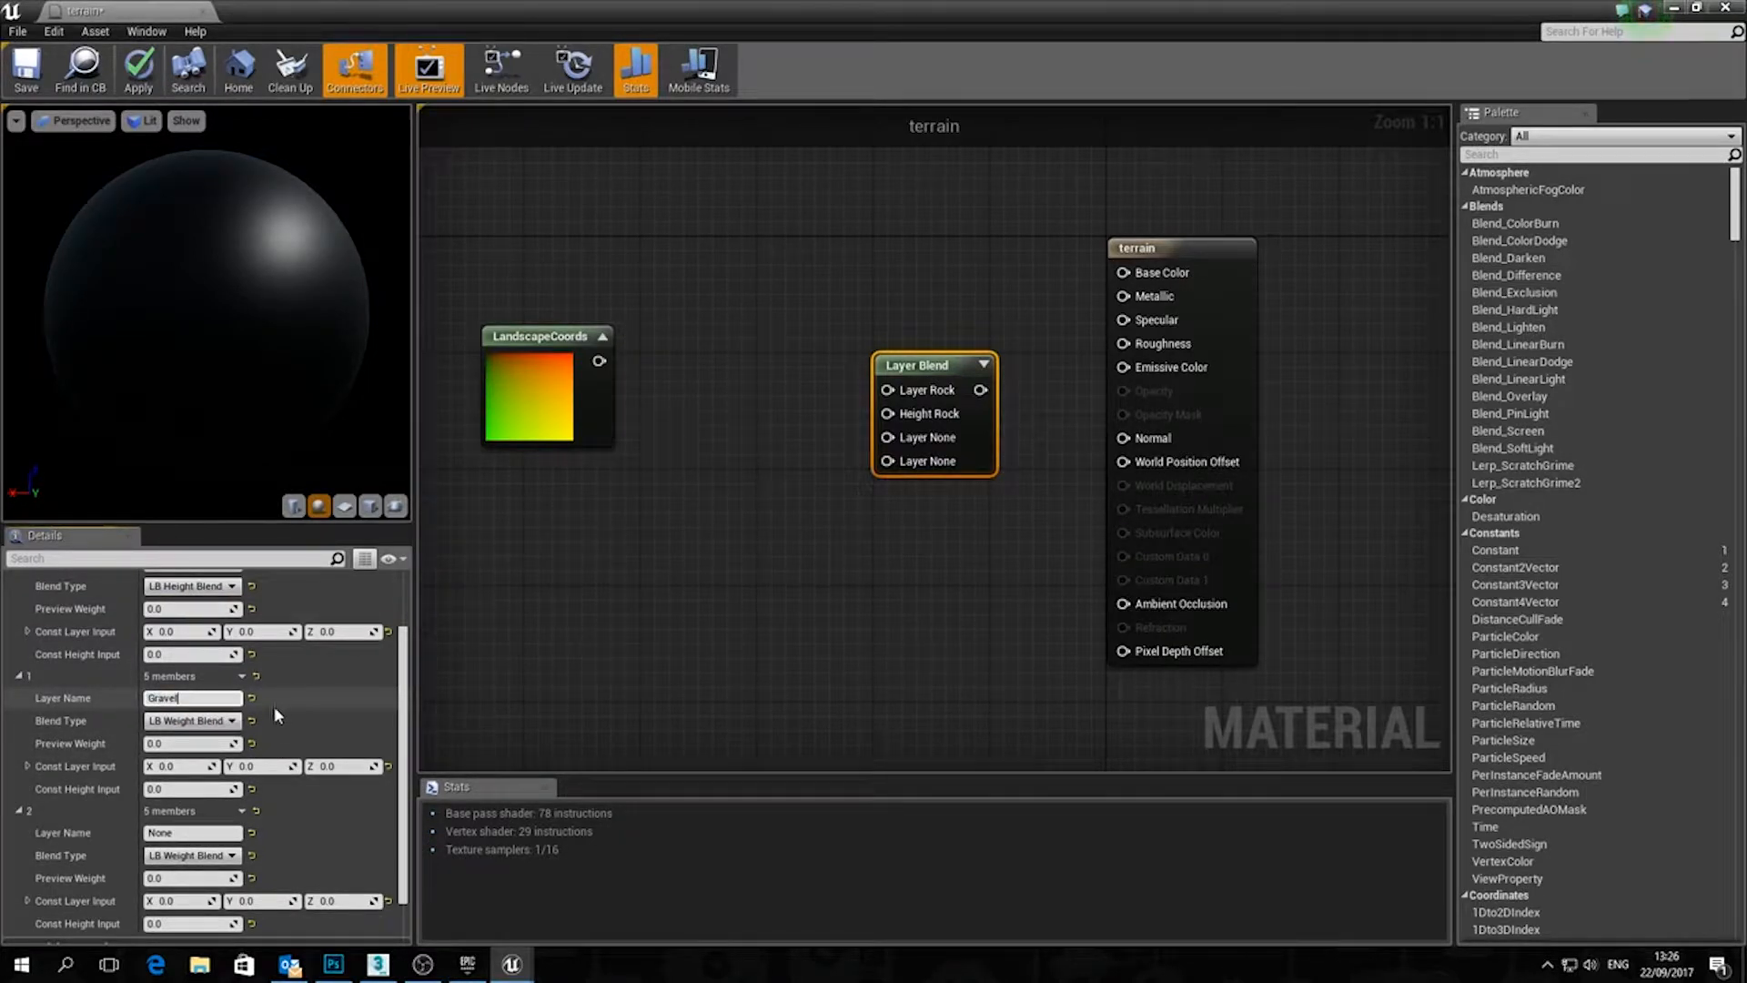
{"action": "left_click", "coordinate": [193, 720]}
{"action": "left_click", "coordinate": [189, 748]}
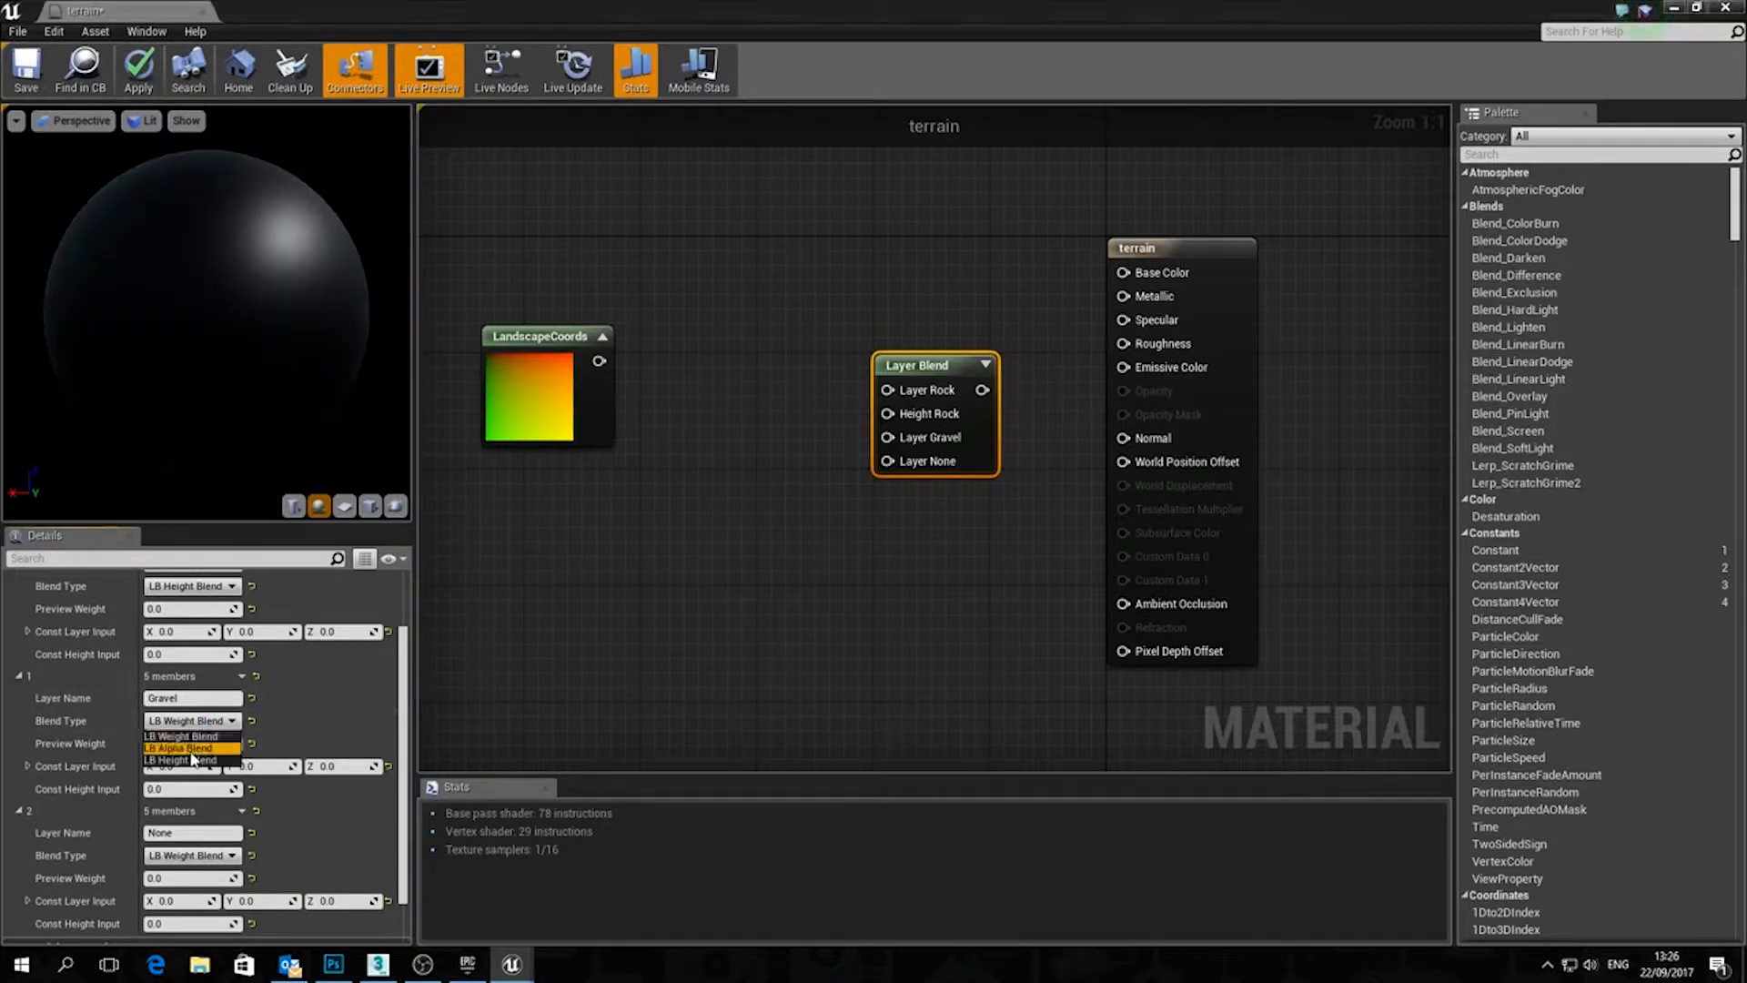
{"action": "left_click", "coordinate": [208, 721]}
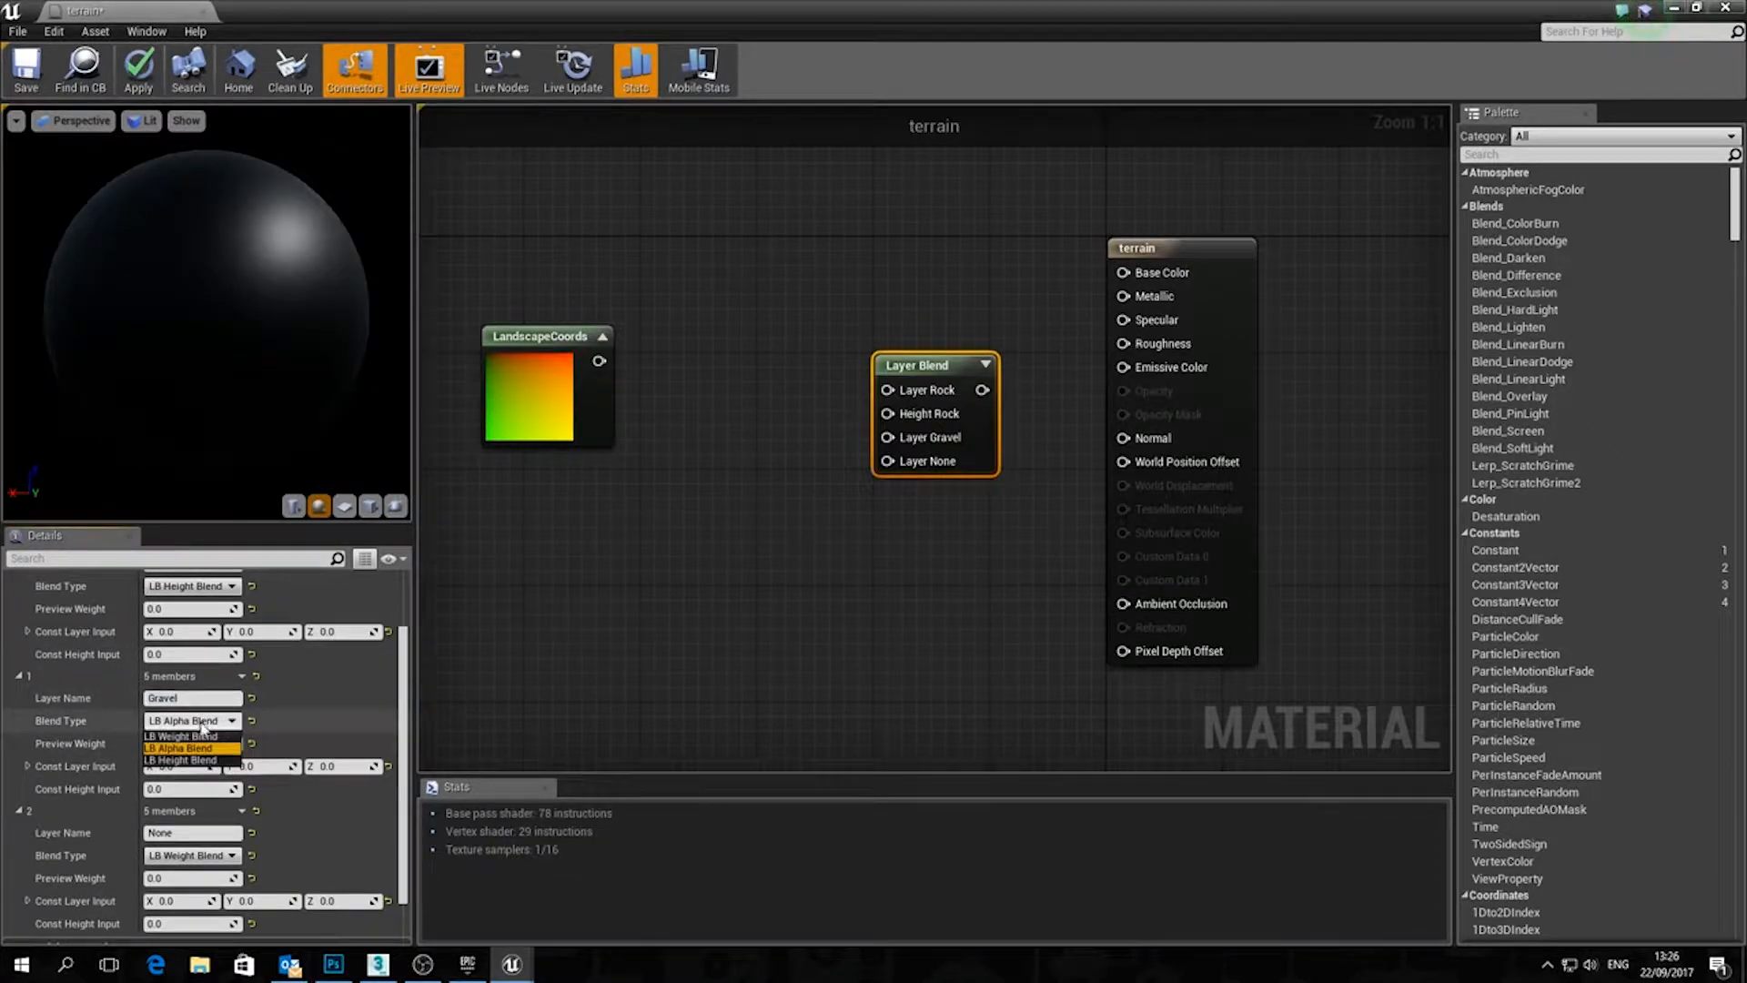
{"action": "left_click", "coordinate": [191, 764]}
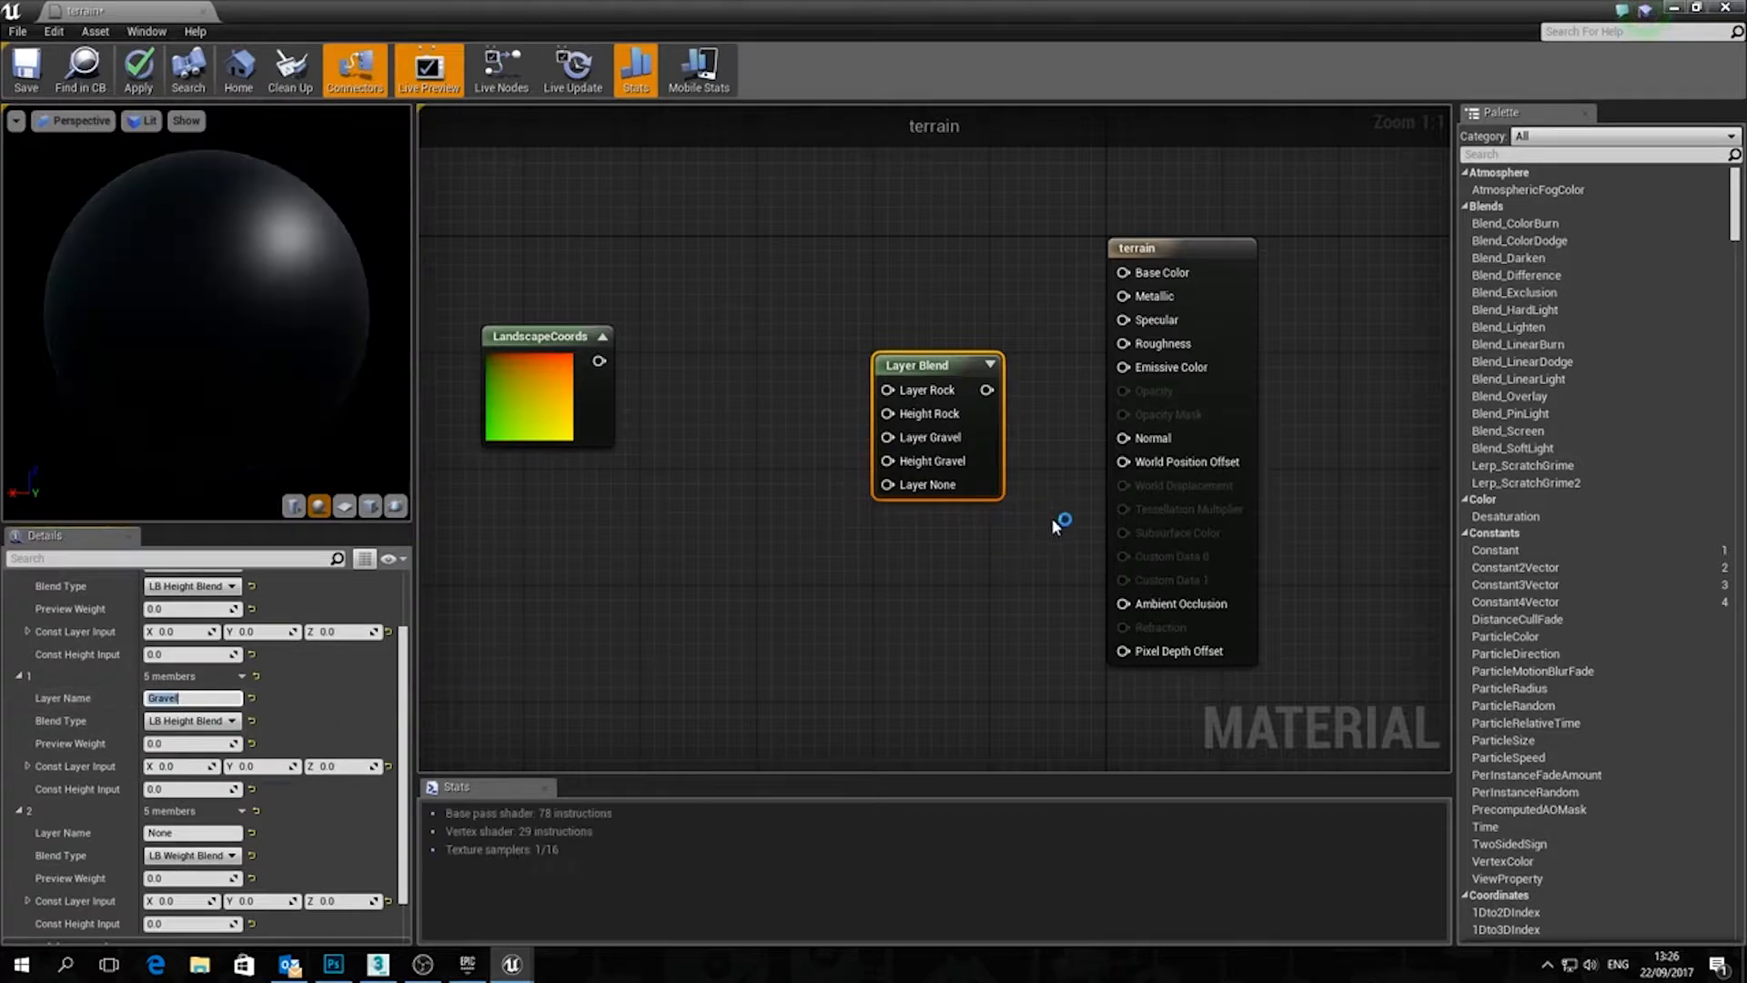
Name the Layer Blend node's third layer Grass and set its blend type to LB Height Blend
{"action": "scroll", "coordinate": [194, 767], "scroll_direction": "down", "scroll_amount": 1}
{"action": "left_click_drag", "start_coordinate": [207, 797], "coordinate": [108, 797]}
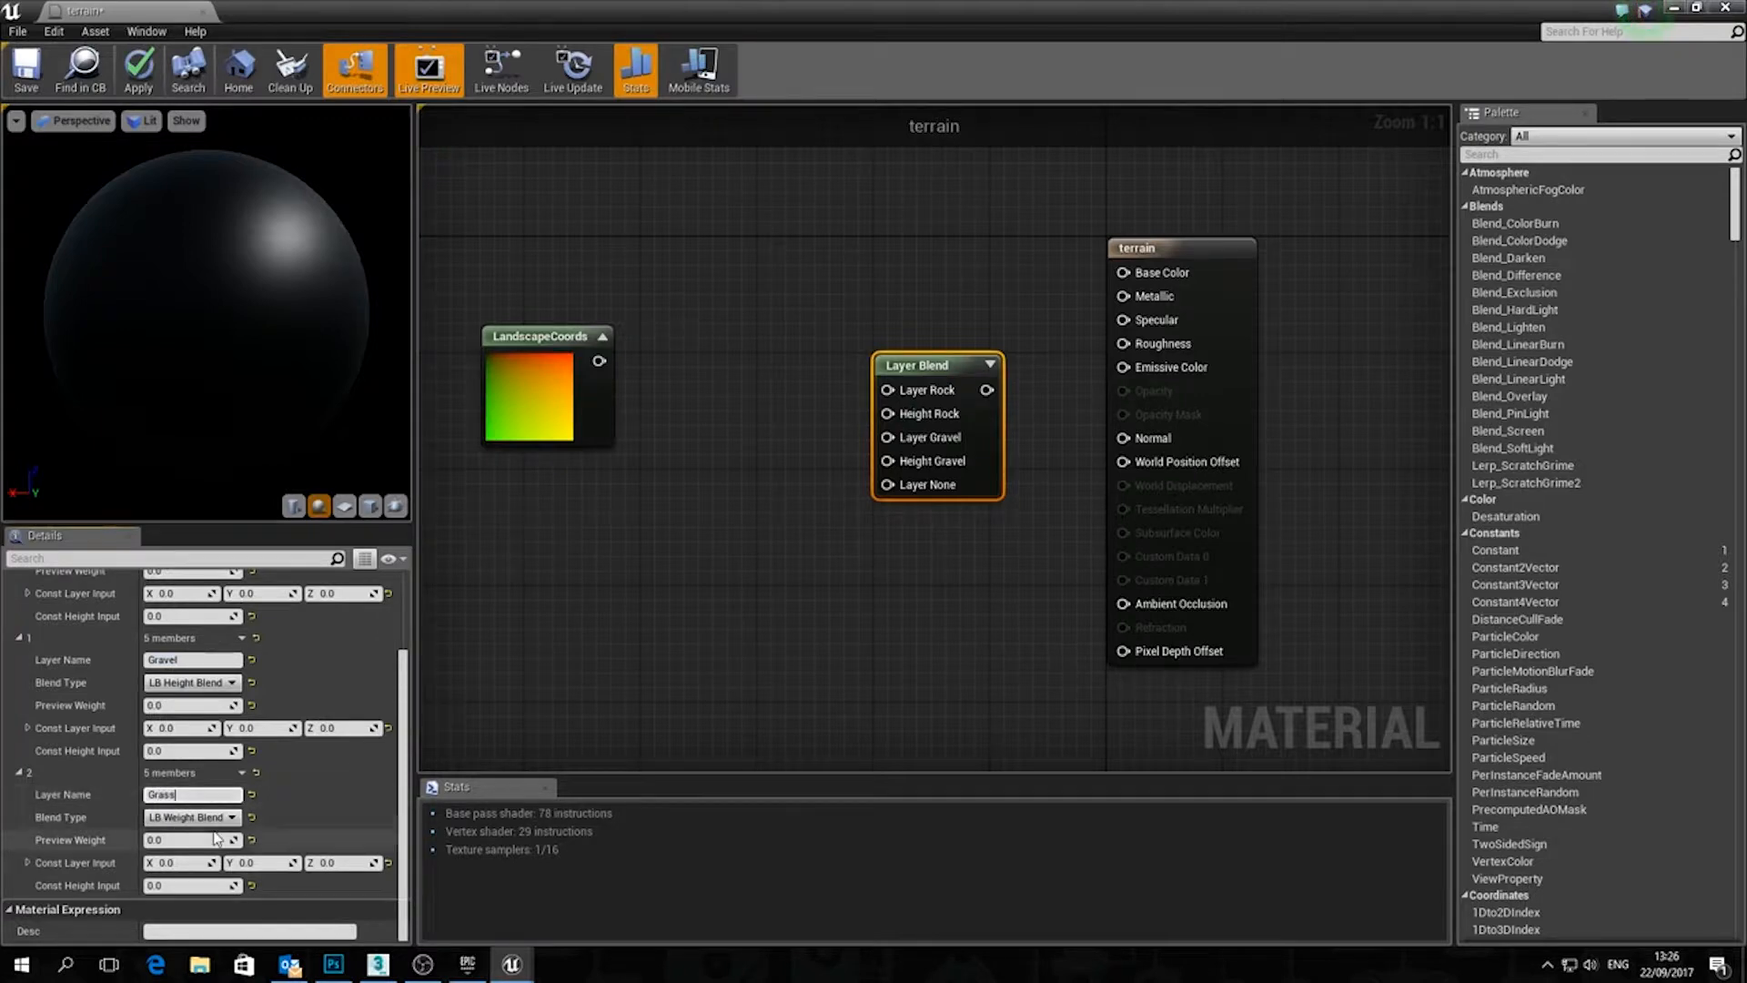
{"action": "left_click", "coordinate": [191, 816]}
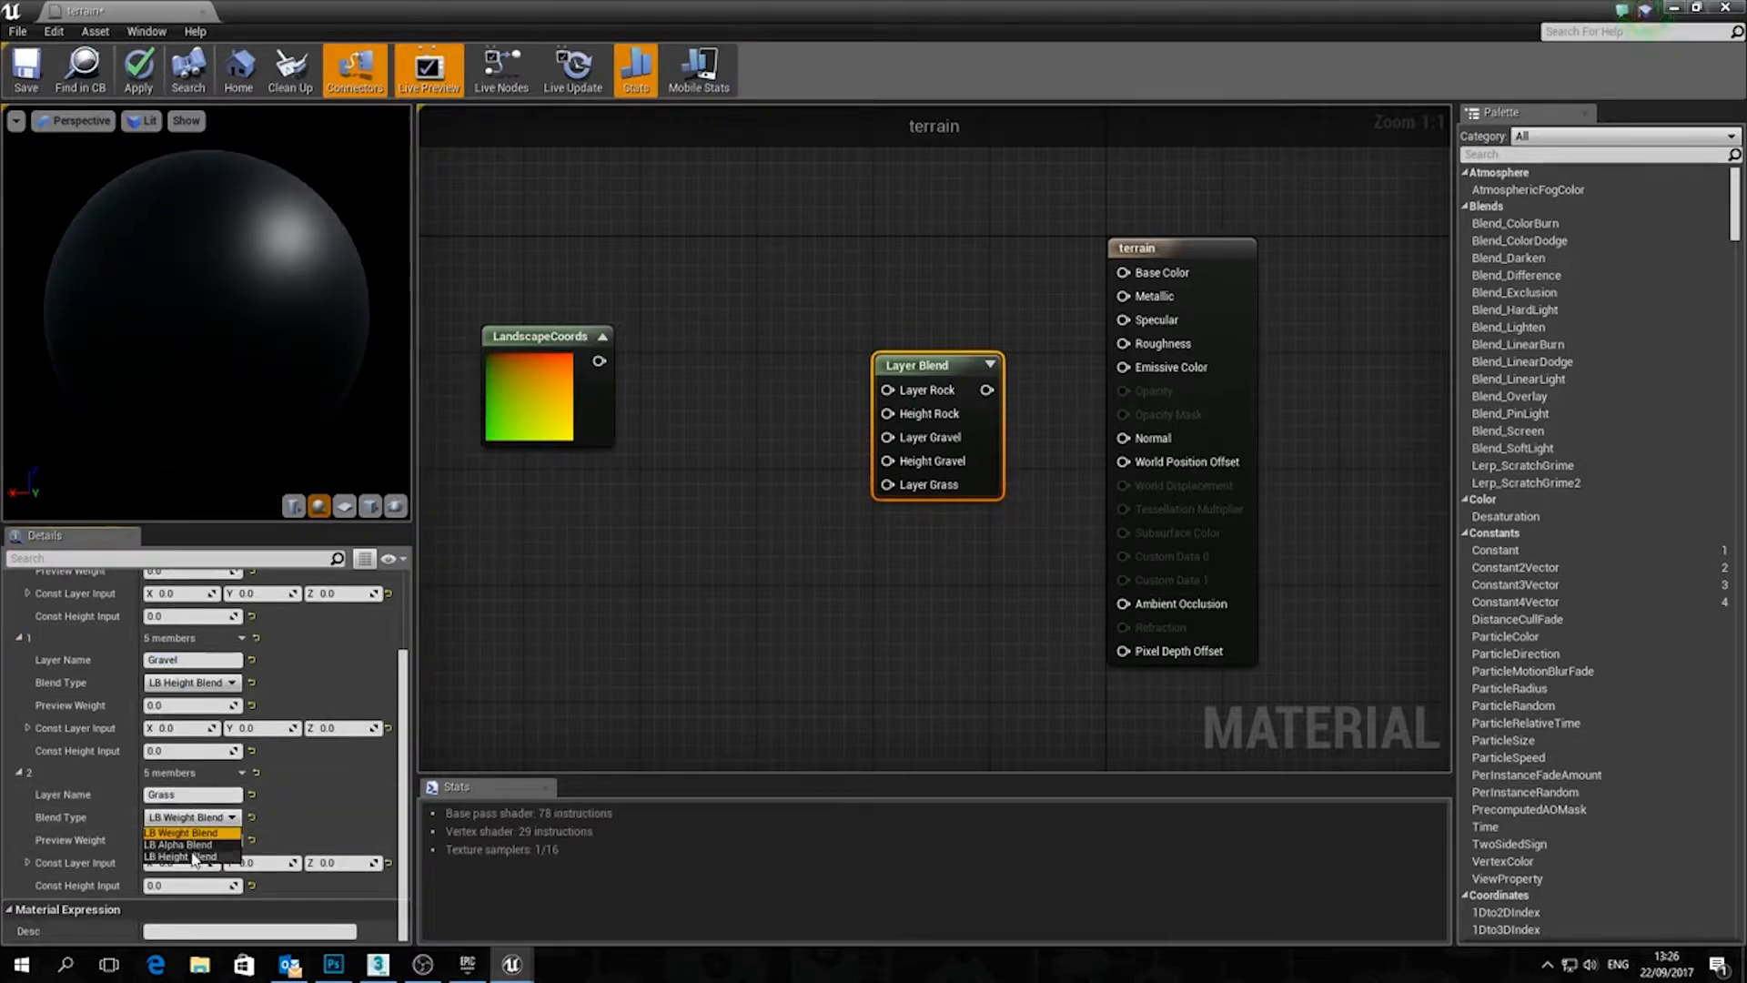
{"action": "left_click", "coordinate": [194, 856]}
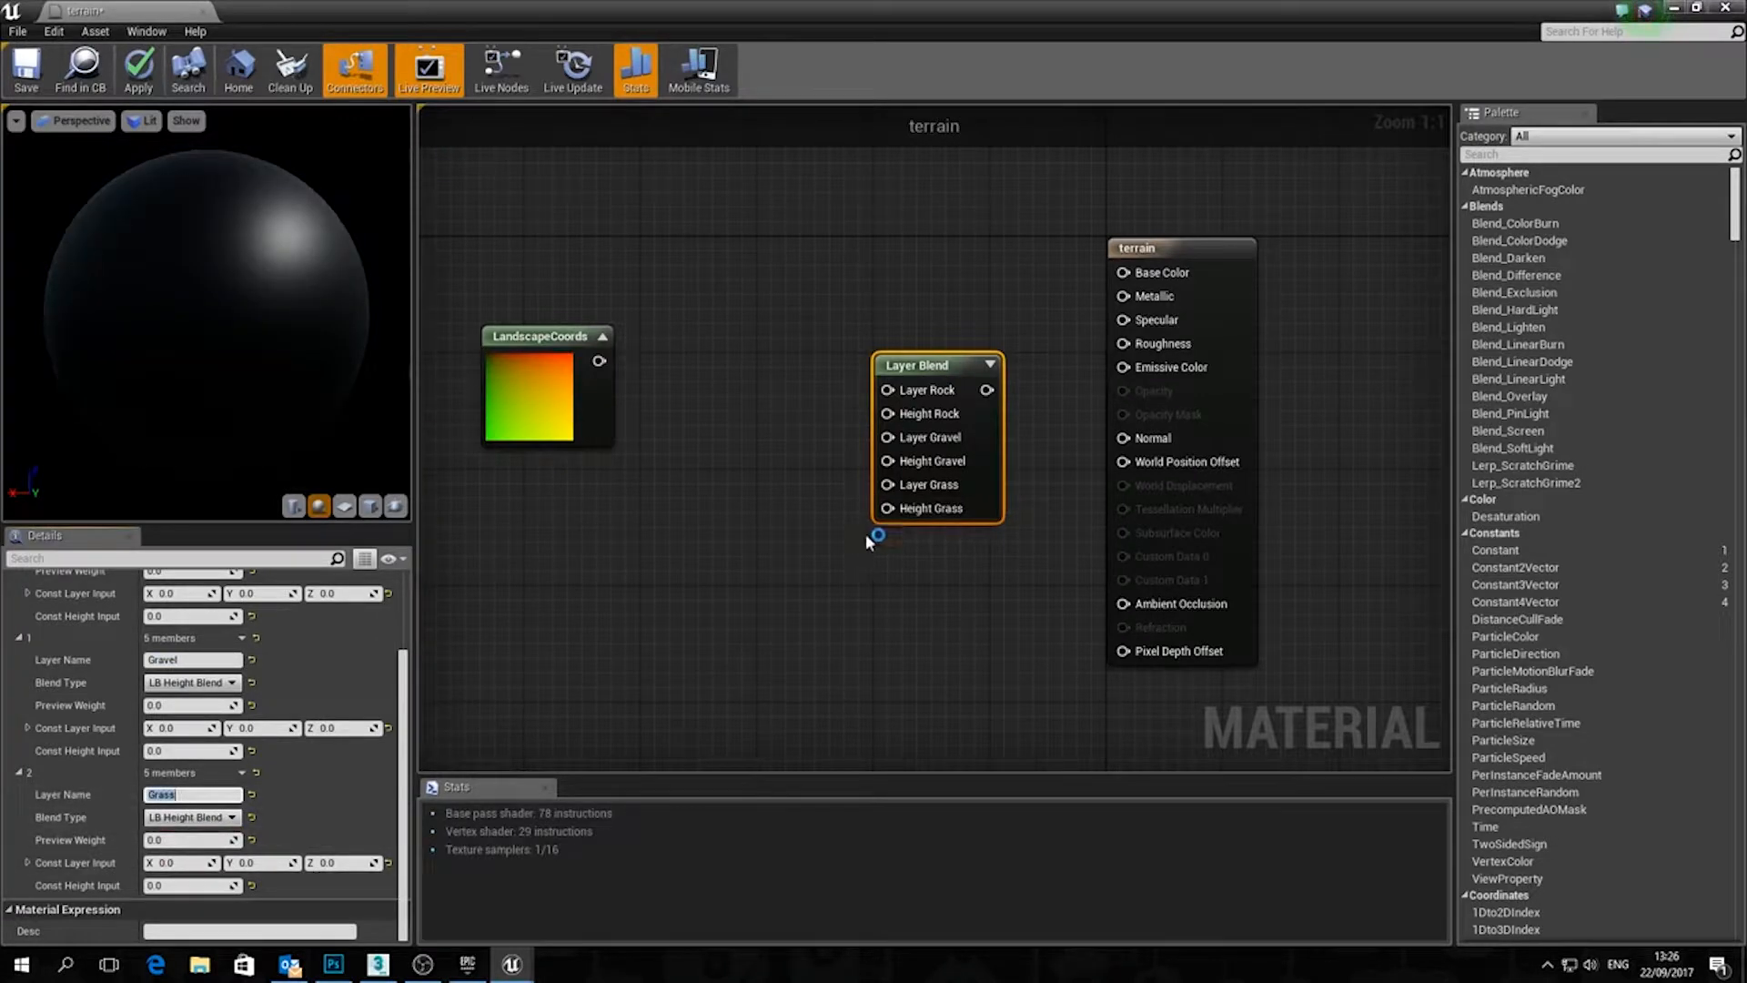
{"action": "scroll", "coordinate": [310, 804], "scroll_direction": "up", "scroll_amount": 3}
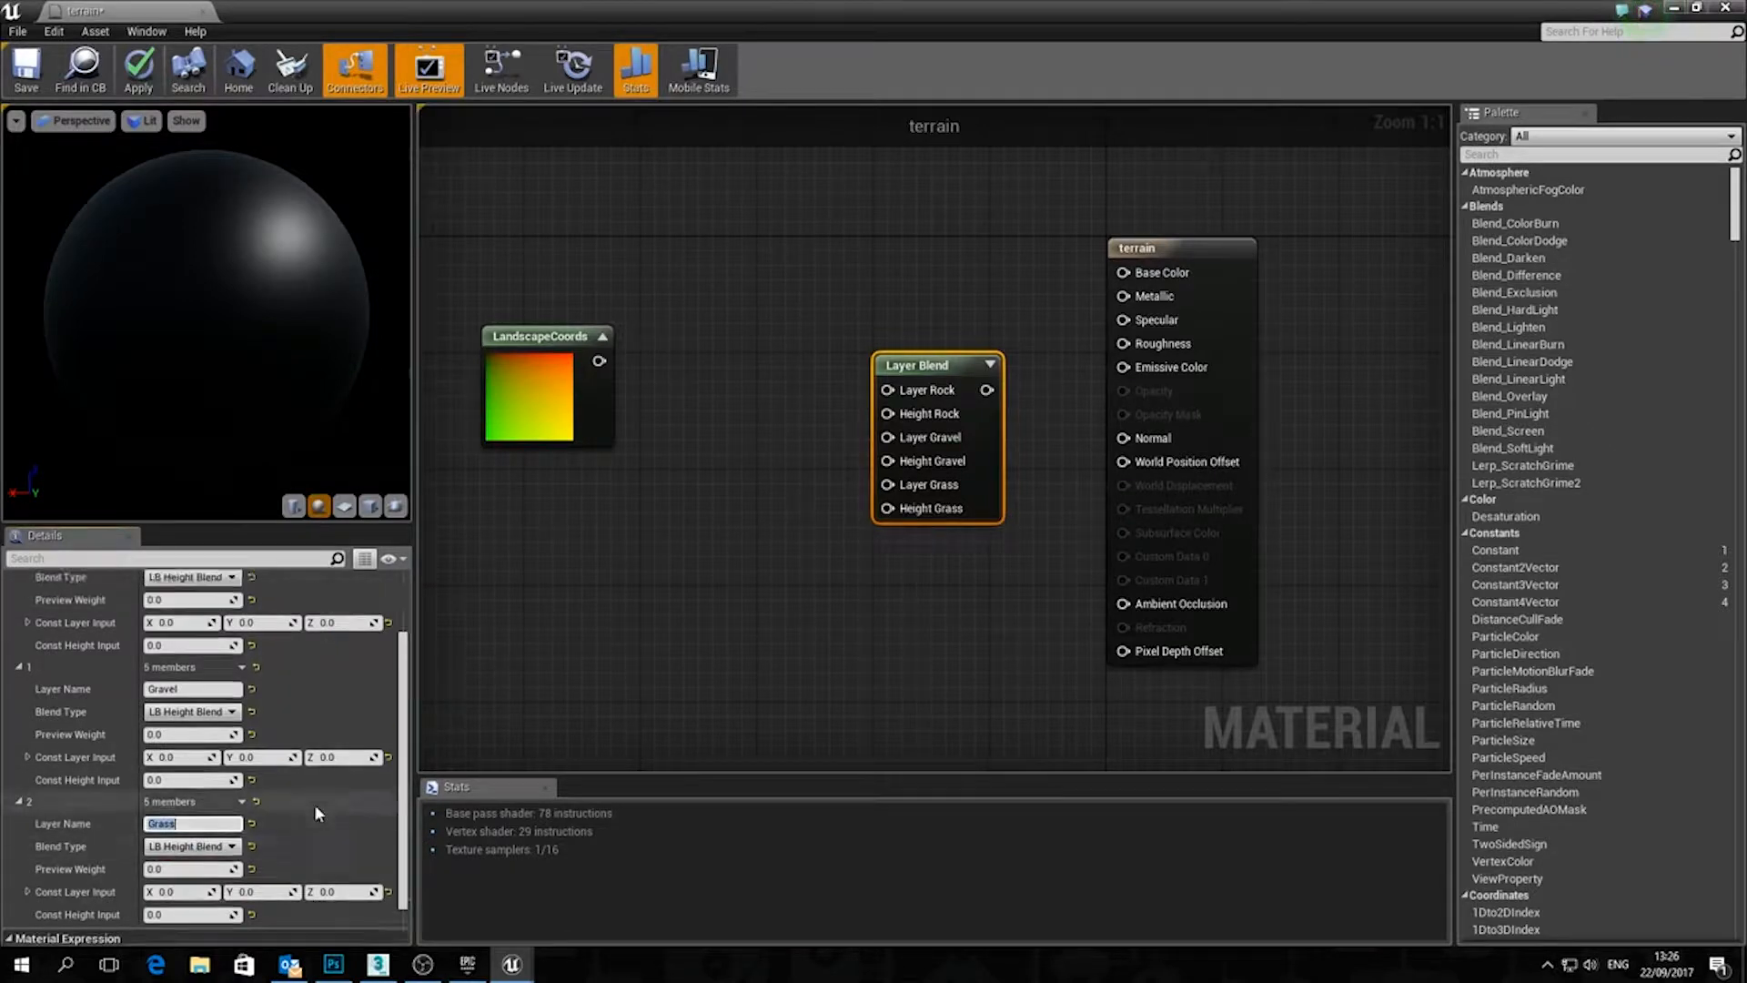
Restore and move the material editor window to uncover the Content Browser, and search StarterContent's Textures folder for rock
{"action": "left_click", "coordinate": [1697, 9]}
{"action": "left_click_drag", "start_coordinate": [813, 187], "coordinate": [1094, 41]}
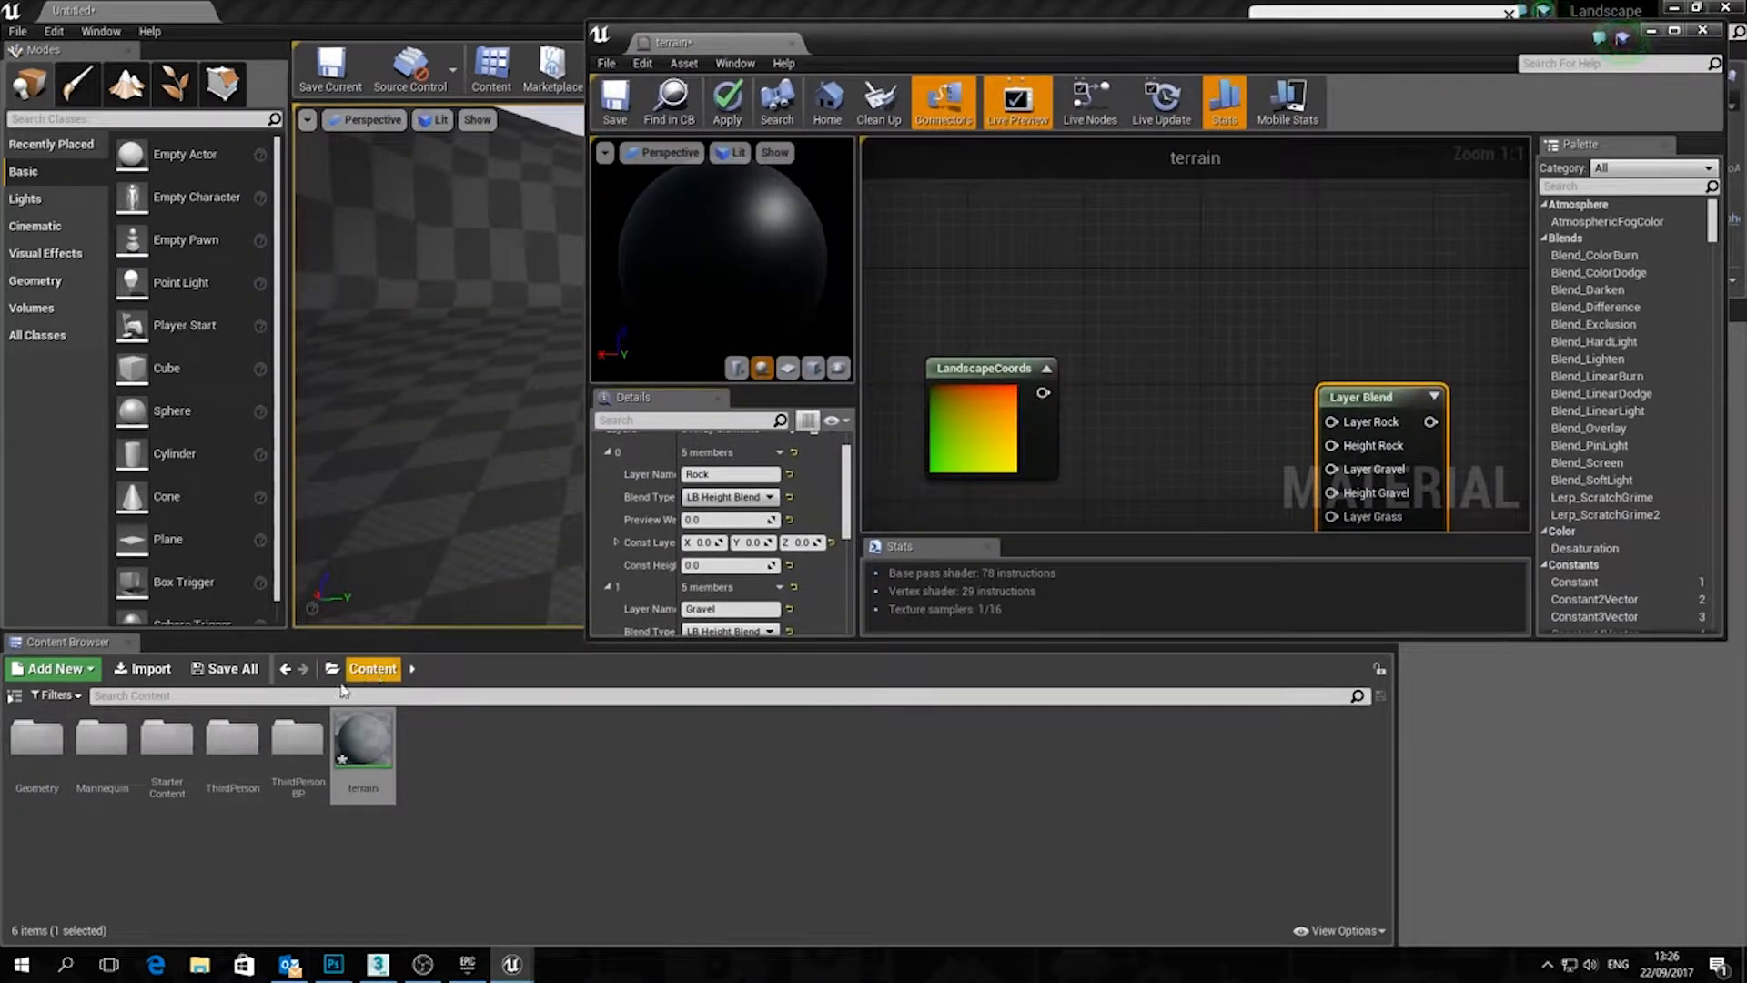
{"action": "double_click", "coordinate": [167, 739]}
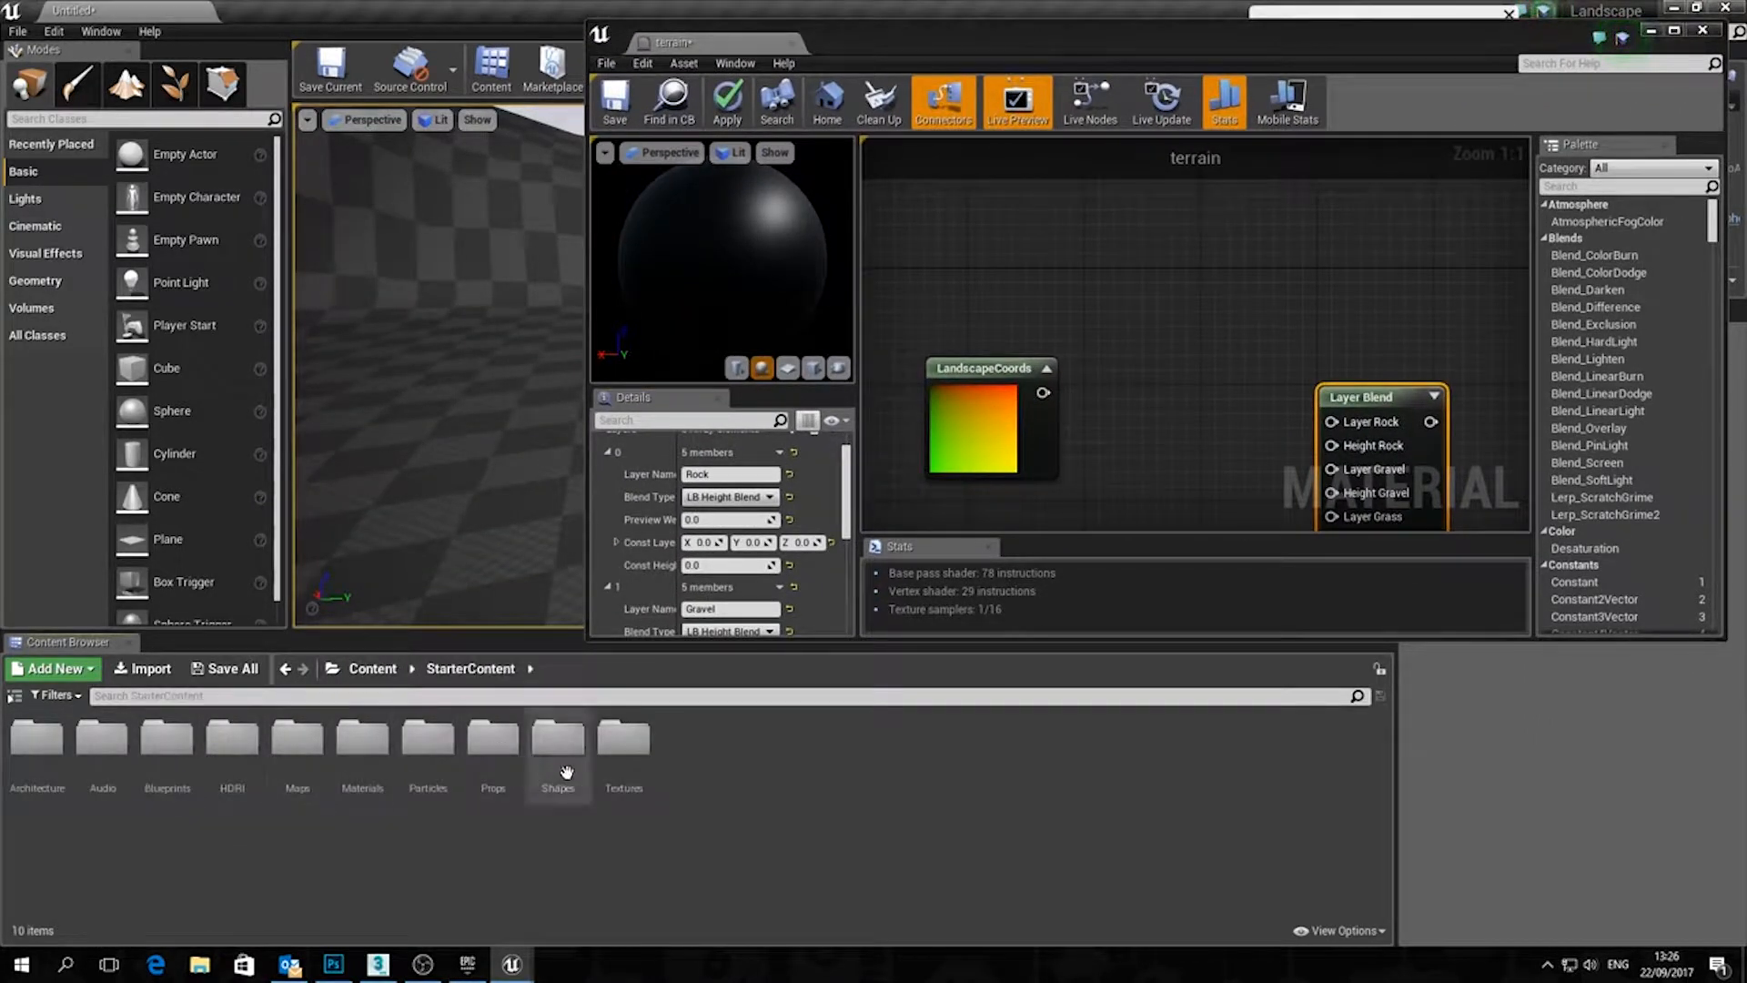
{"action": "double_click", "coordinate": [622, 737]}
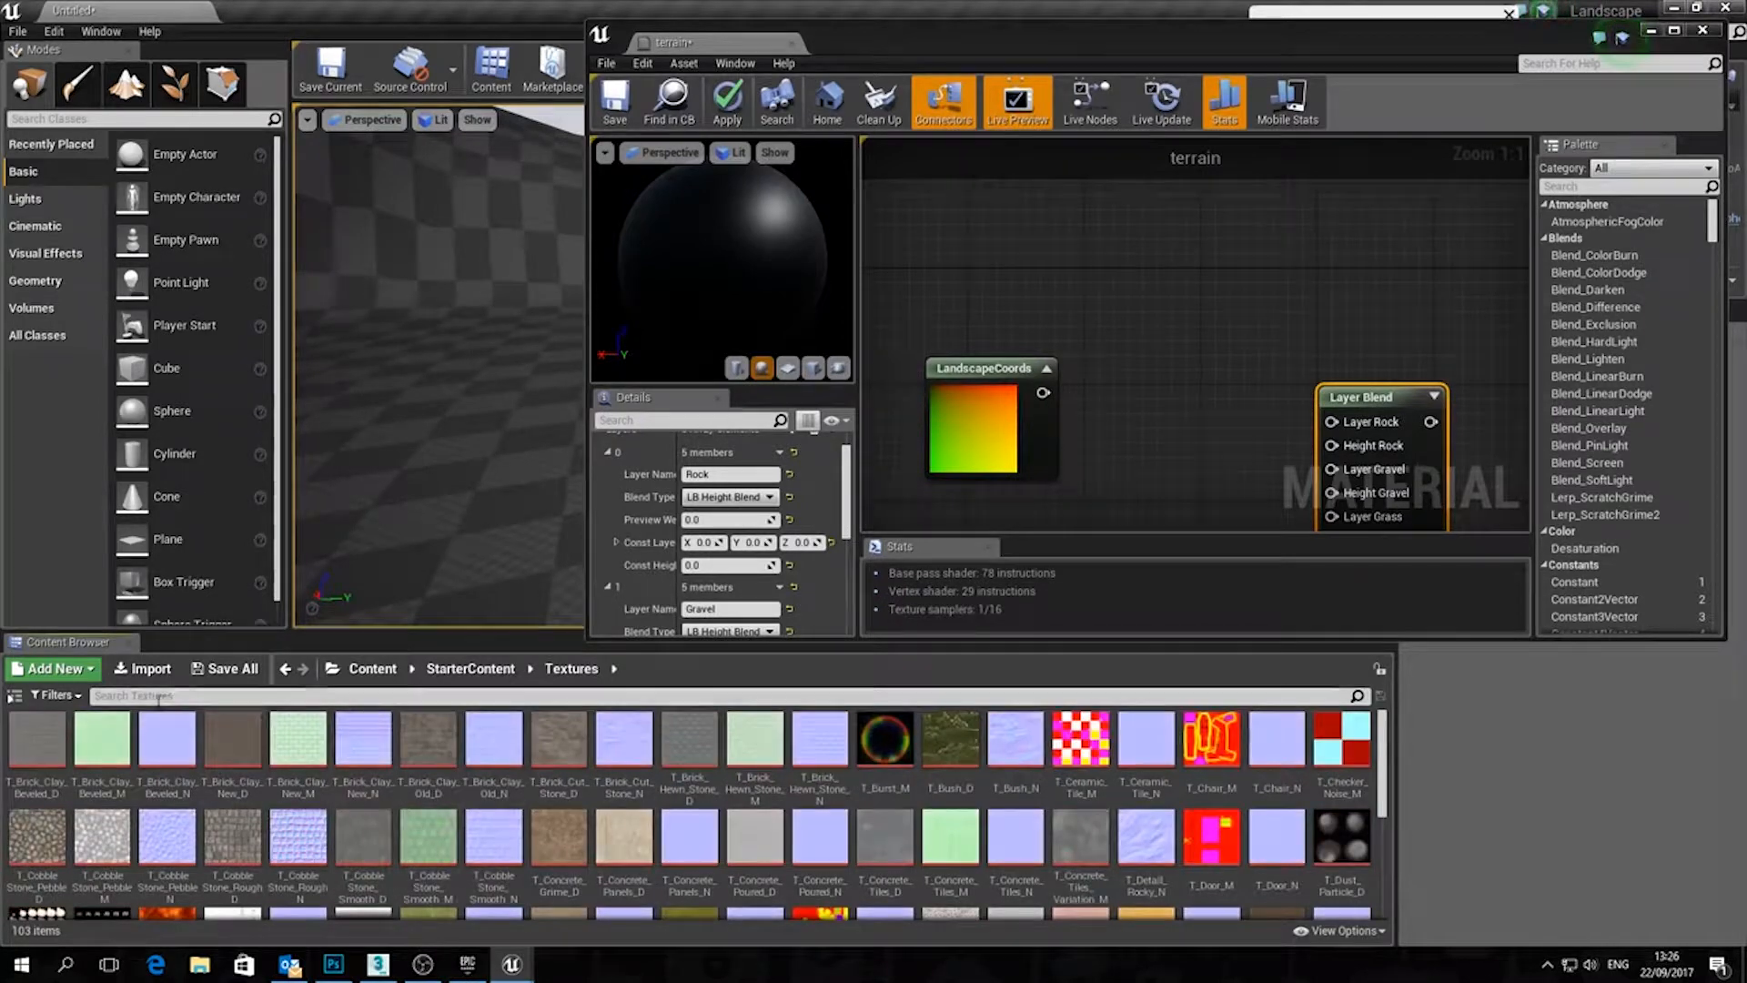
{"action": "left_click", "coordinate": [194, 698]}
{"action": "type", "text": "rock"}
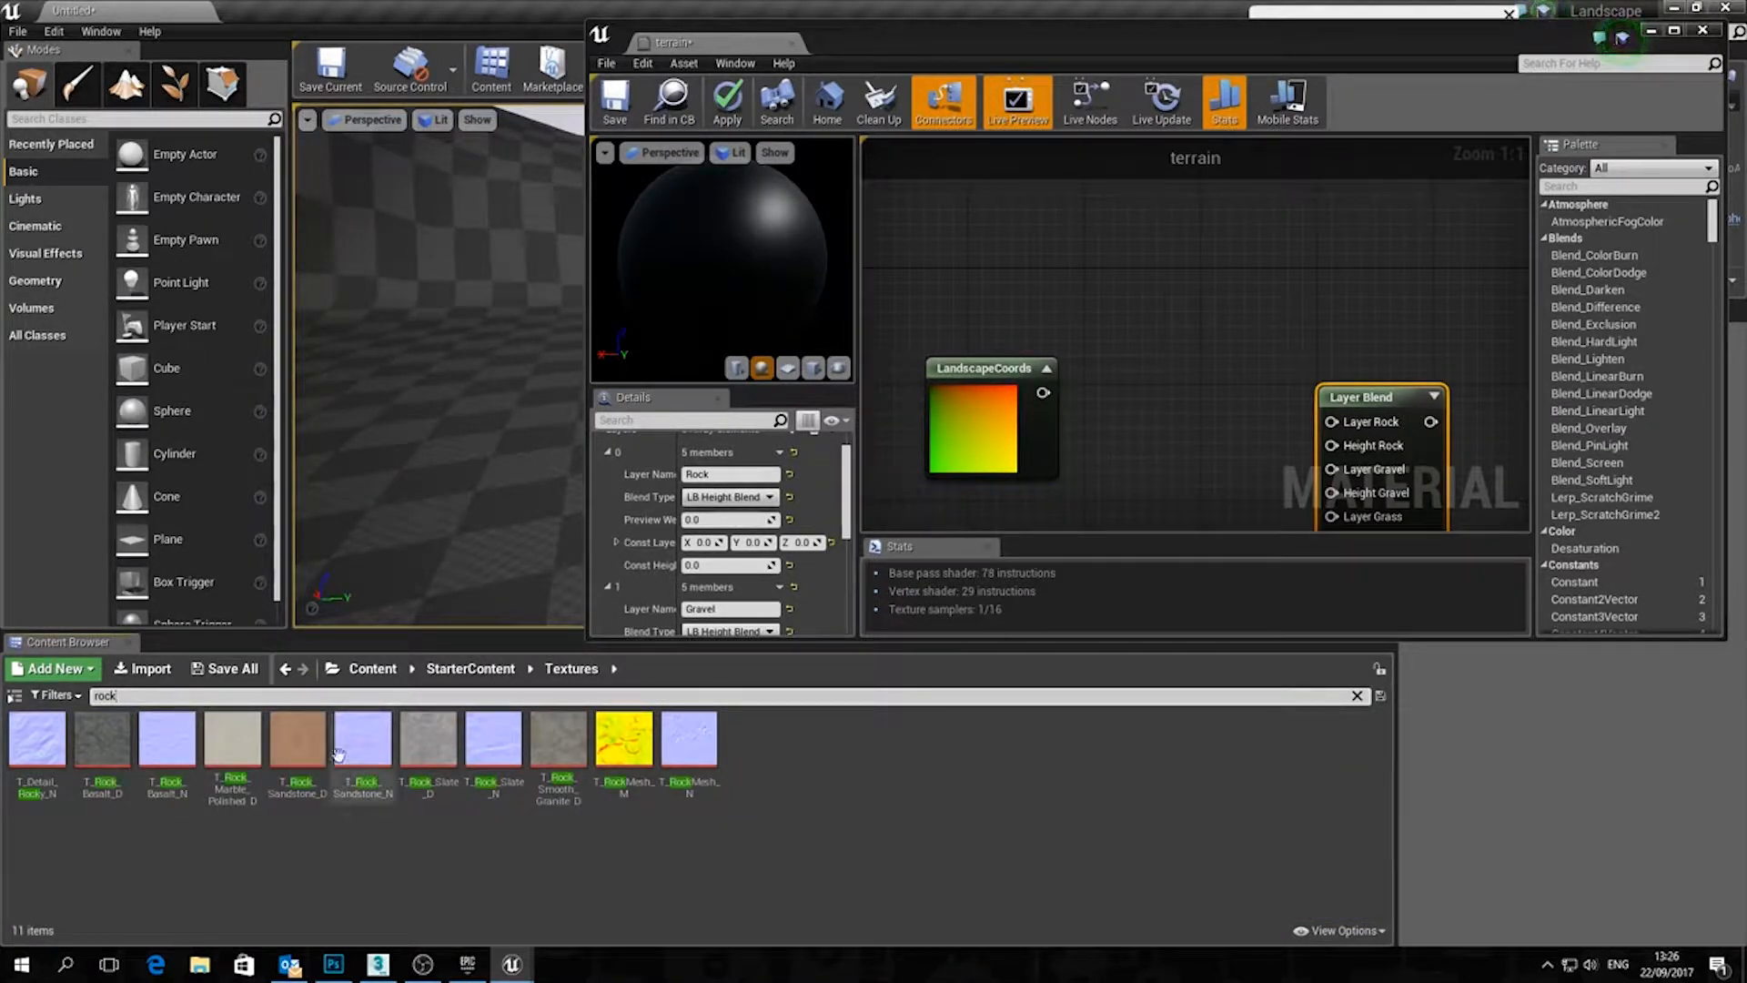
Add the T_Rock_Slate_D and T_Rock_Slate_N textures to the terrain graph and place the normal map sample well below the colour sample
{"action": "left_click", "coordinate": [427, 754]}
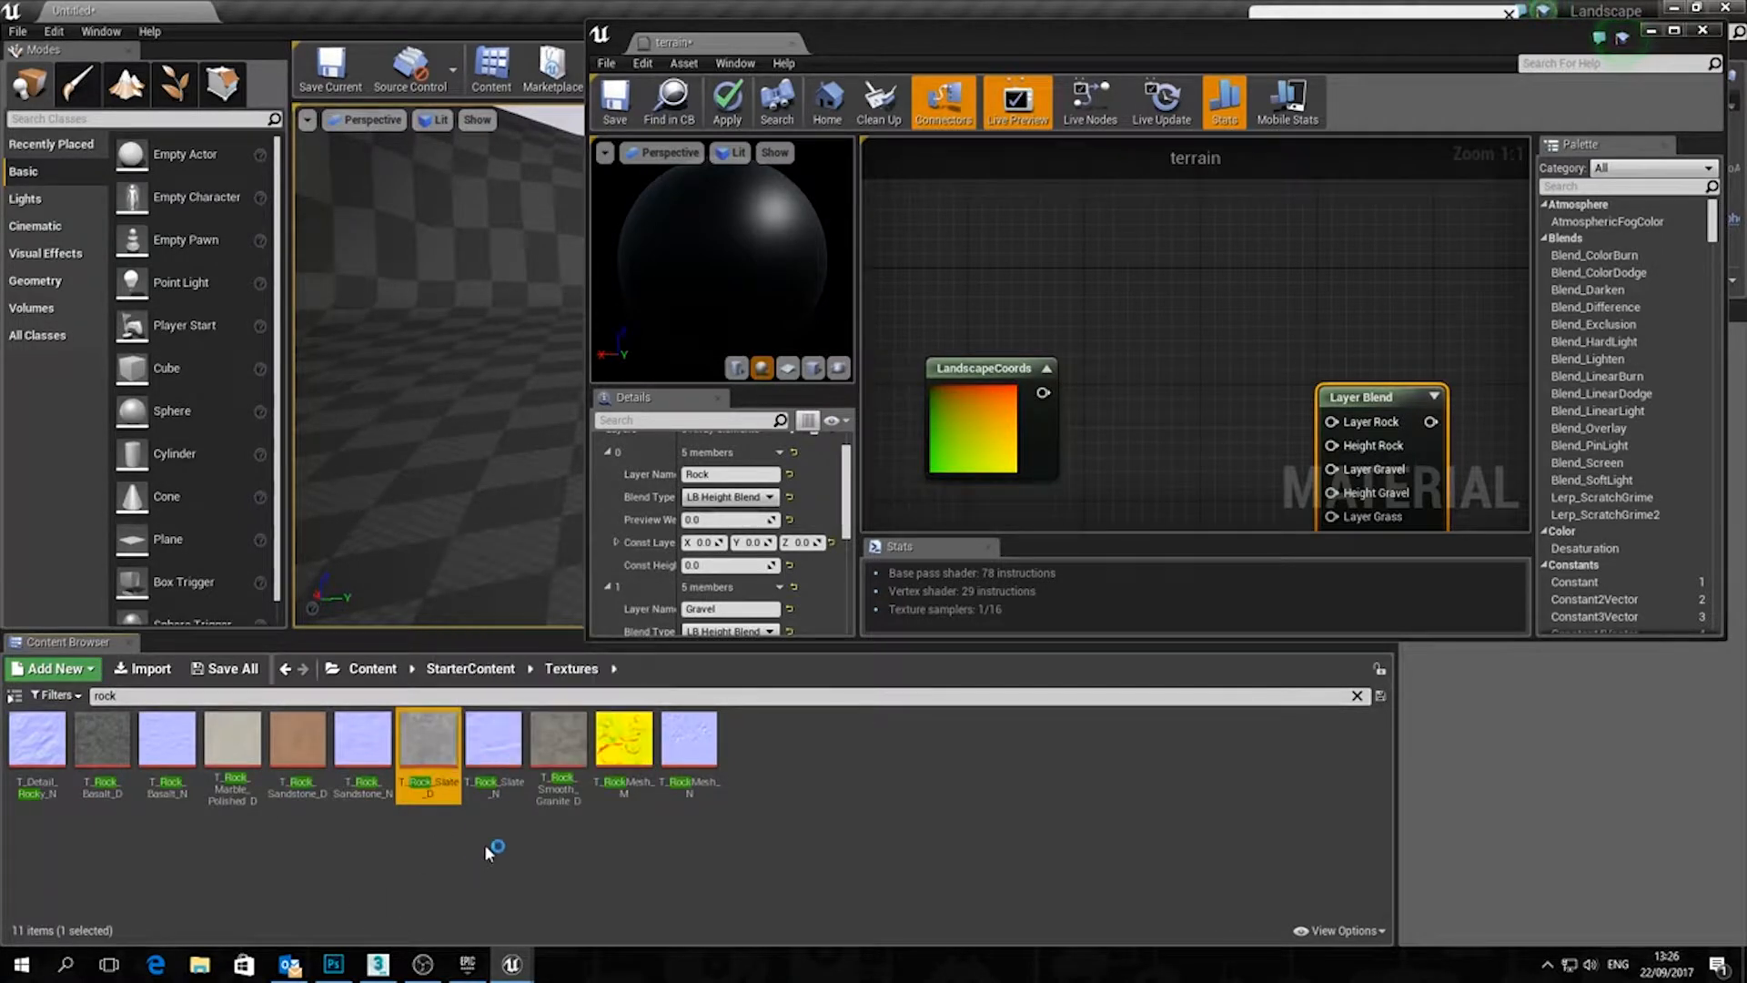
{"action": "left_click", "coordinate": [502, 752], "text": "ctrl"}
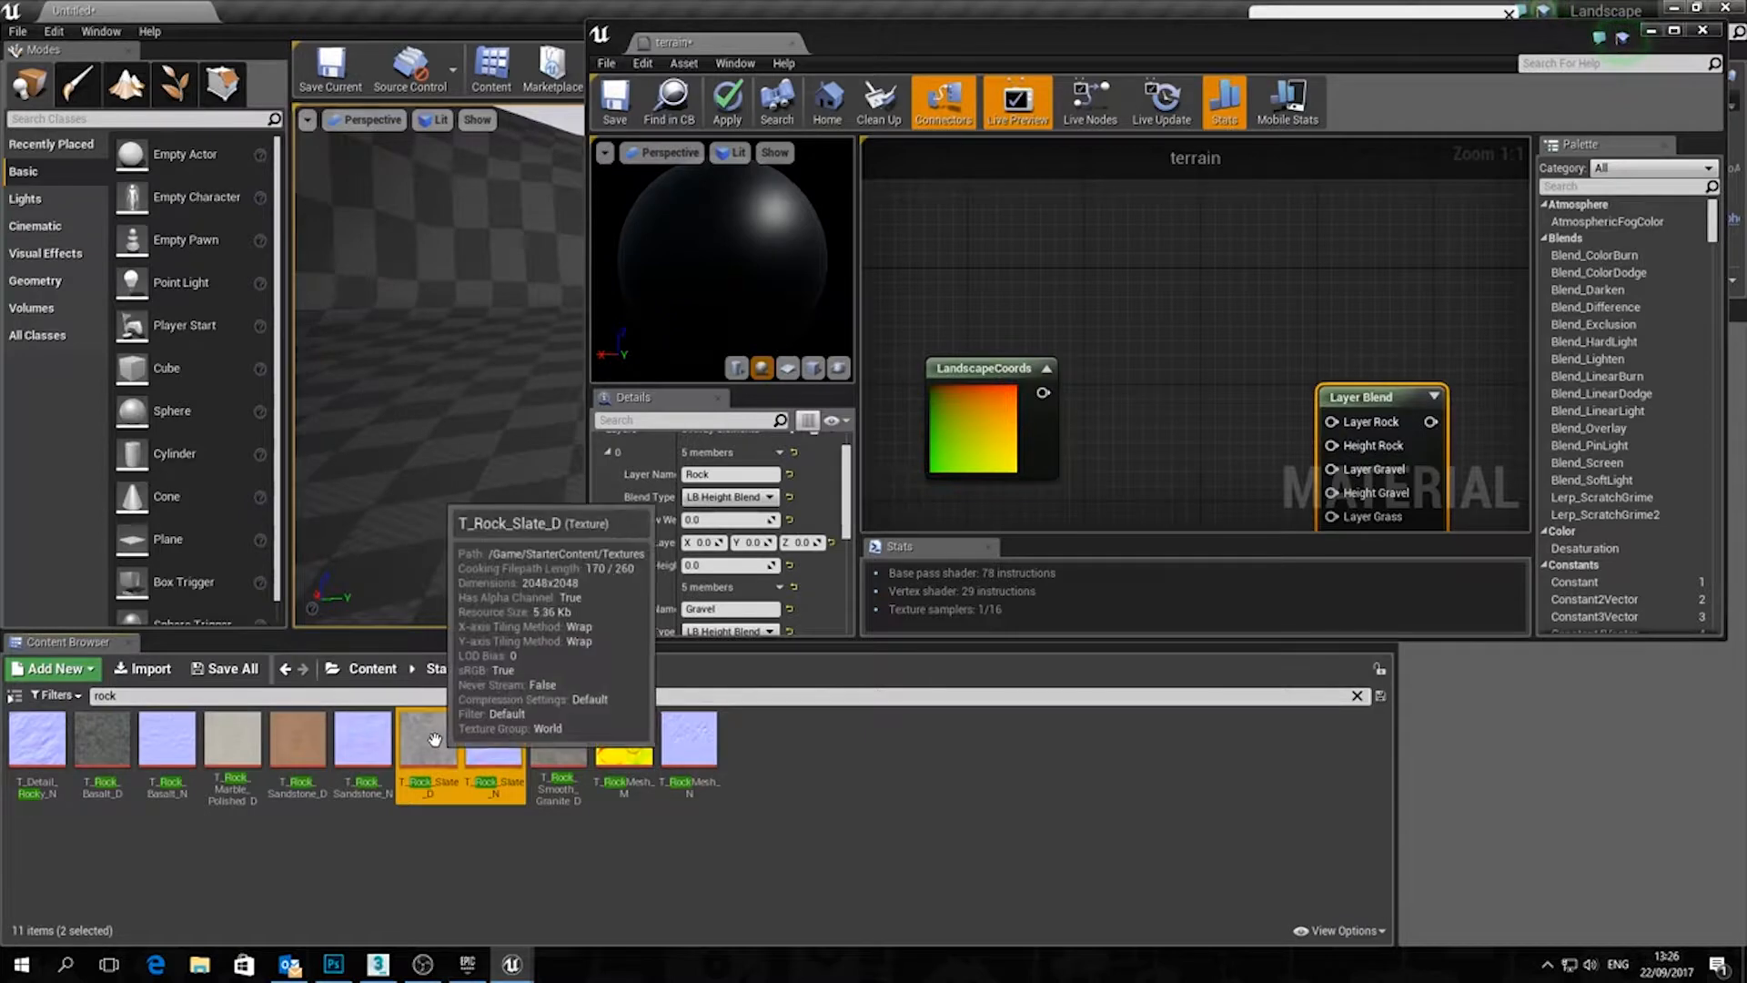
{"action": "left_click_drag", "start_coordinate": [504, 752], "coordinate": [1151, 223]}
{"action": "scroll", "coordinate": [1228, 419], "scroll_direction": "down", "scroll_amount": 6}
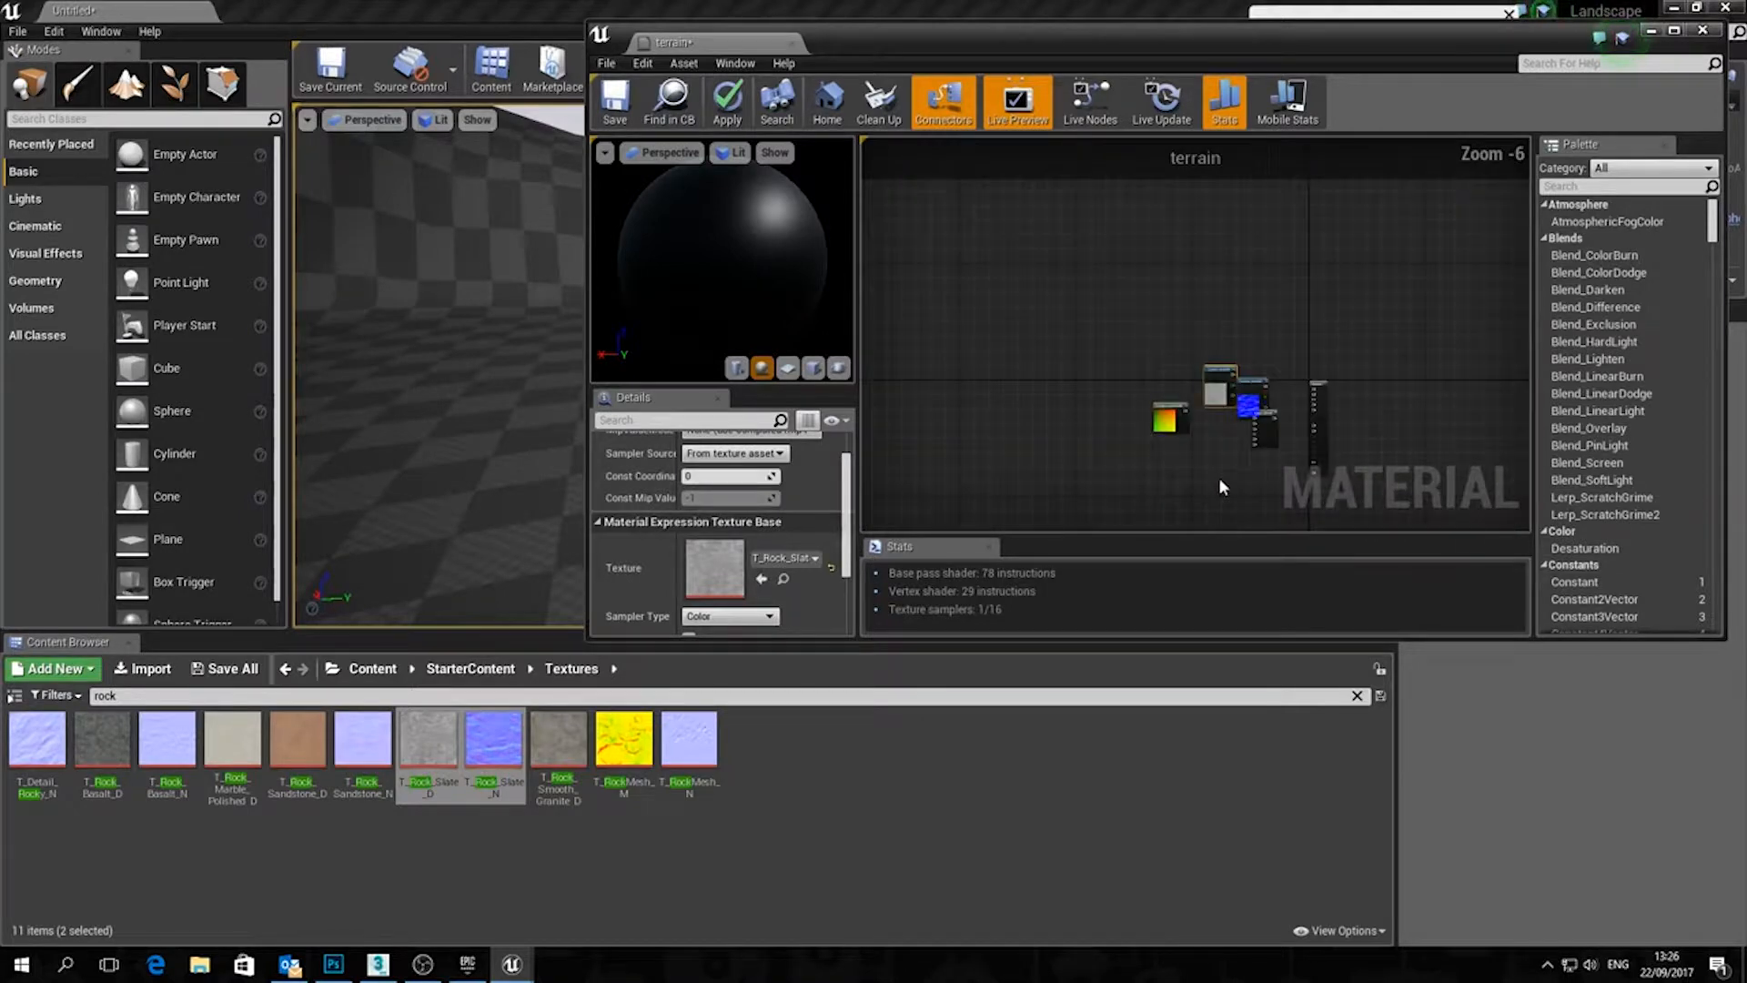
{"action": "right_click_drag", "start_coordinate": [1219, 477], "coordinate": [1212, 327]}
{"action": "left_click_drag", "start_coordinate": [1248, 230], "coordinate": [1217, 353]}
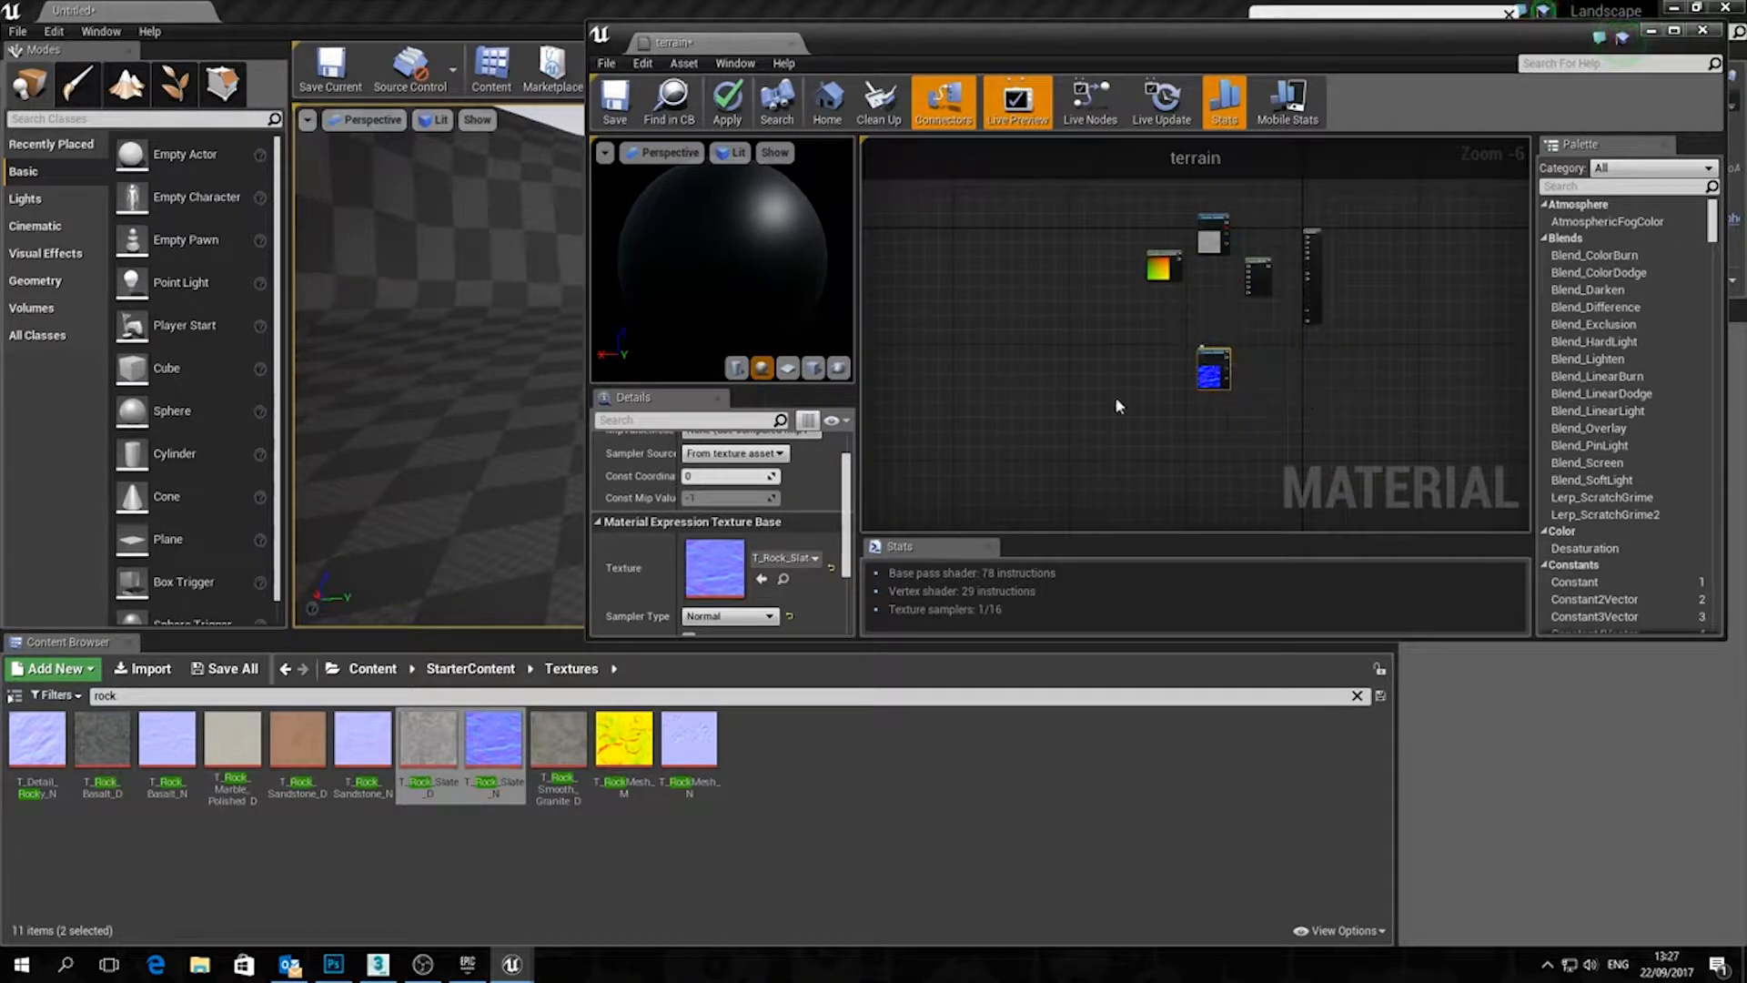
Search the textures for gravel and add T_Ground_Gravel_D and T_Ground_Gravel_N to the terrain graph
{"action": "left_click", "coordinate": [141, 697]}
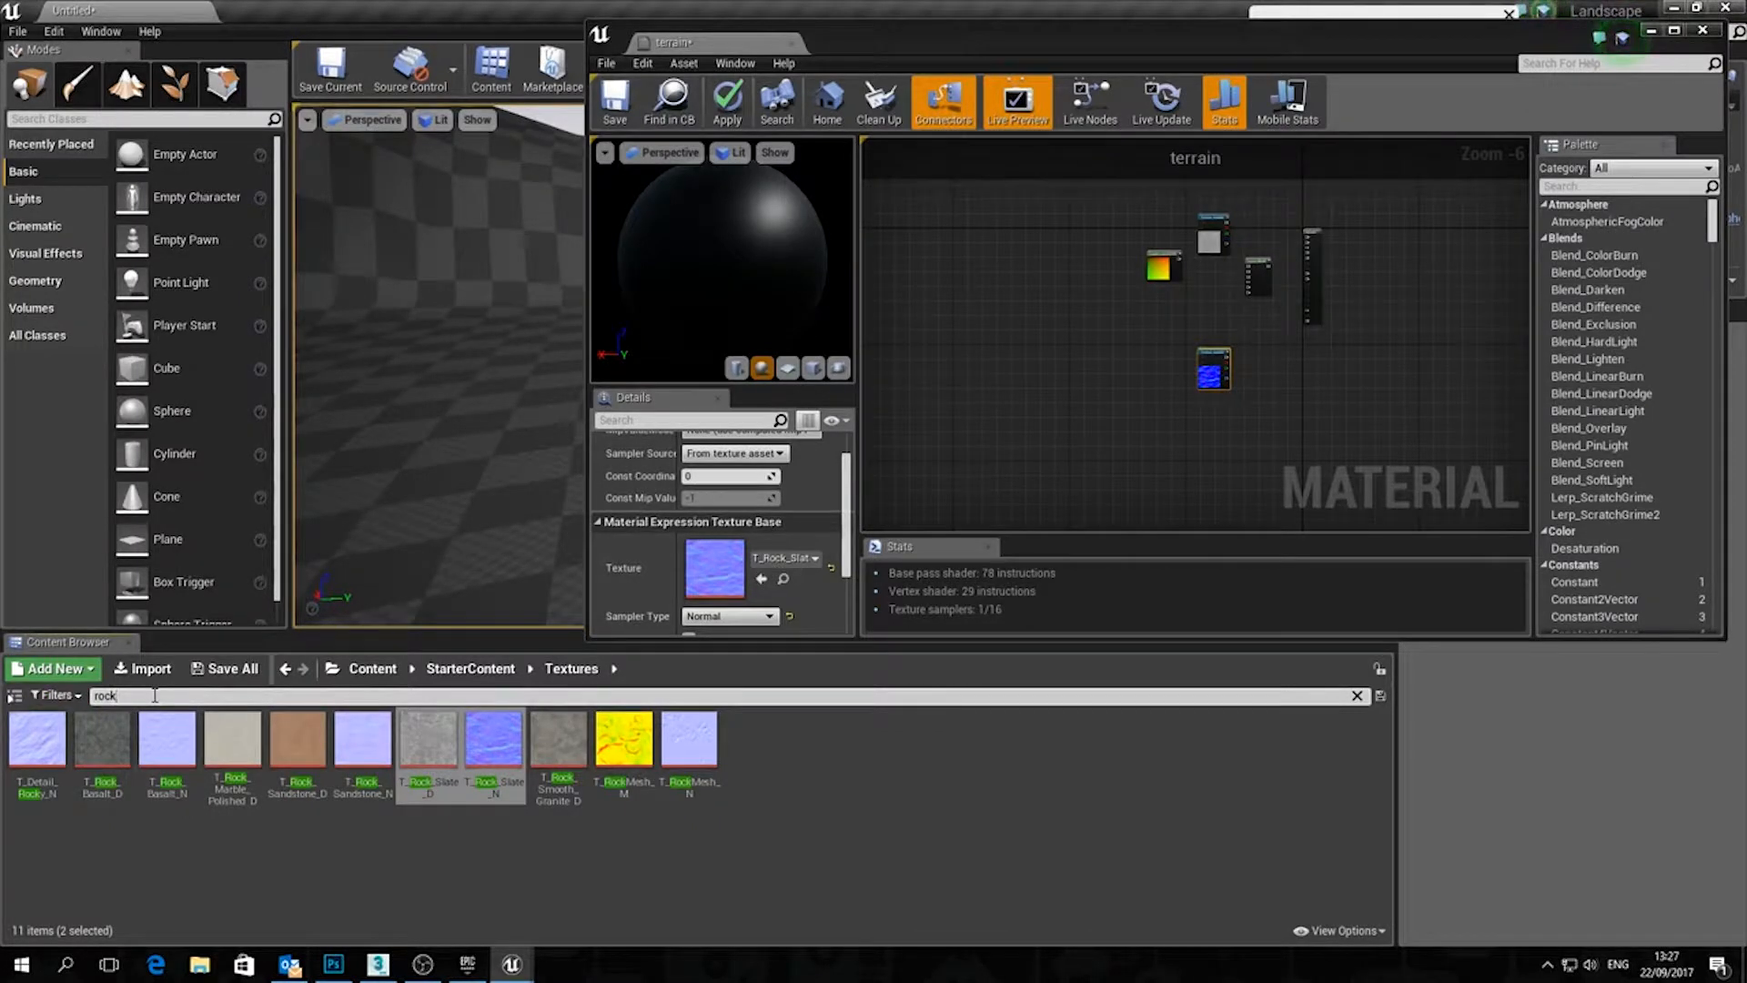
{"action": "type", "text": "gravel"}
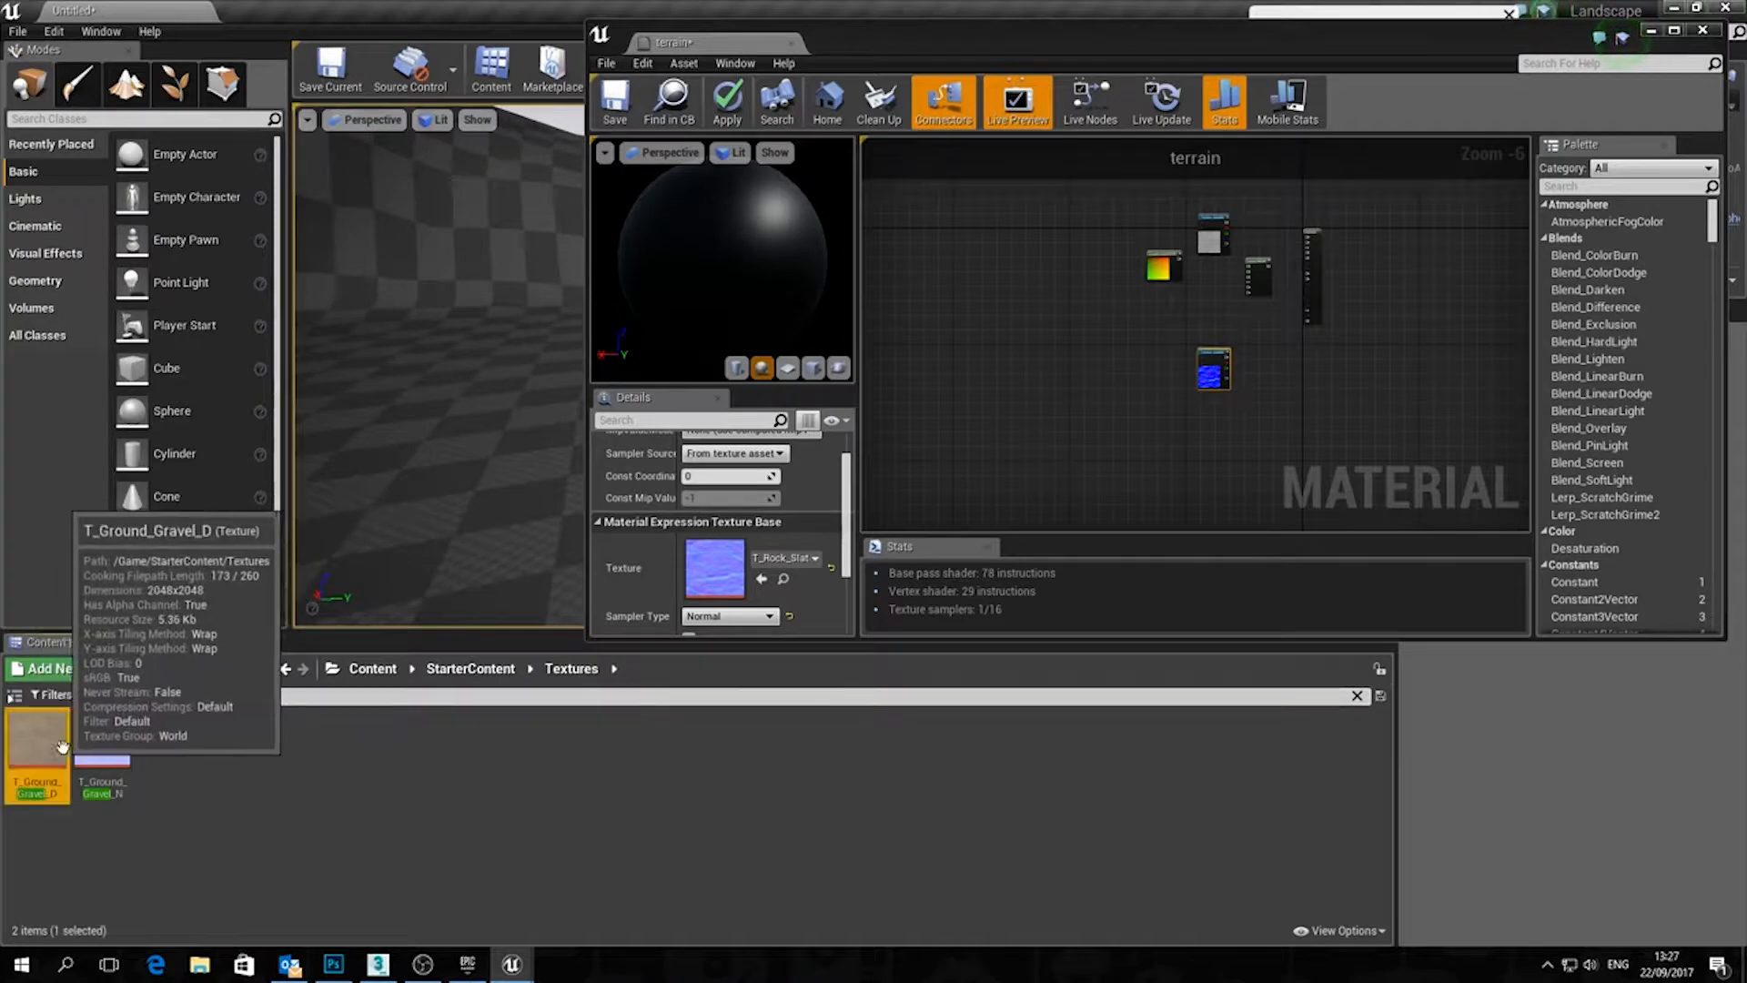
{"action": "left_click", "coordinate": [19, 757]}
{"action": "left_click", "coordinate": [102, 741], "text": "ctrl"}
{"action": "left_click_drag", "start_coordinate": [102, 742], "coordinate": [1035, 321]}
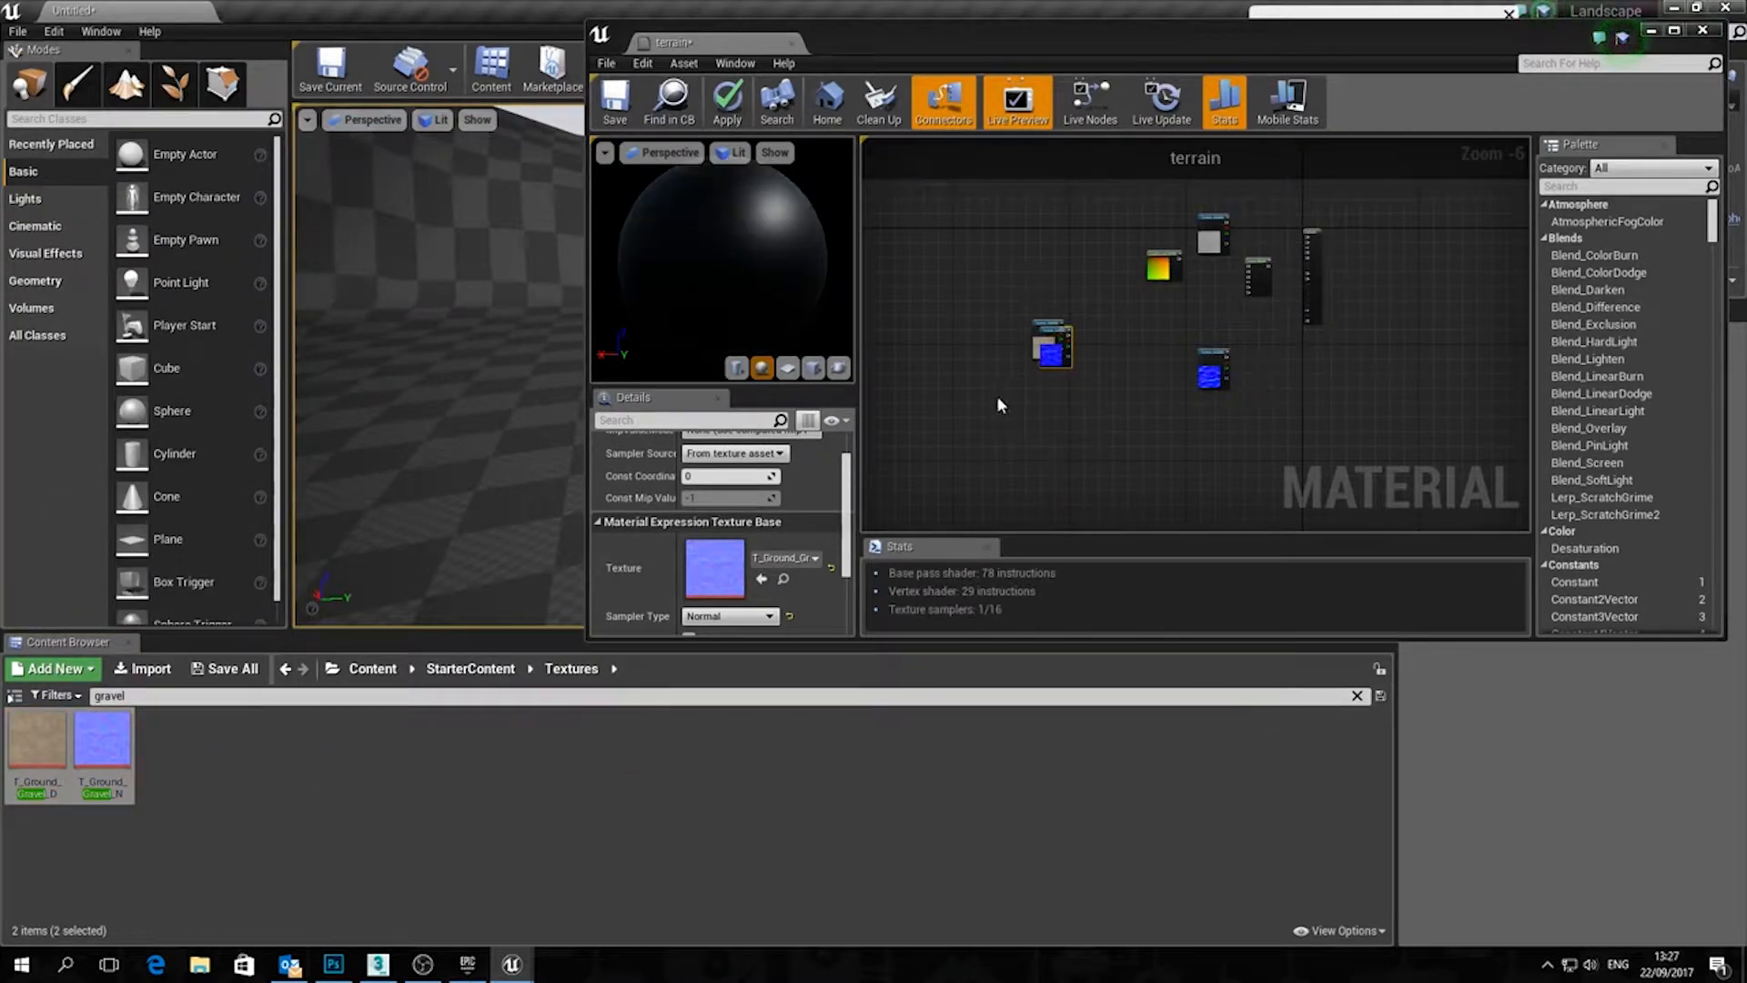
Stack the gravel colour and normal samples under their rock counterparts, and shift both normal map samples slightly down
{"action": "left_click", "coordinate": [997, 395]}
{"action": "left_click_drag", "start_coordinate": [1054, 329], "coordinate": [1214, 417]}
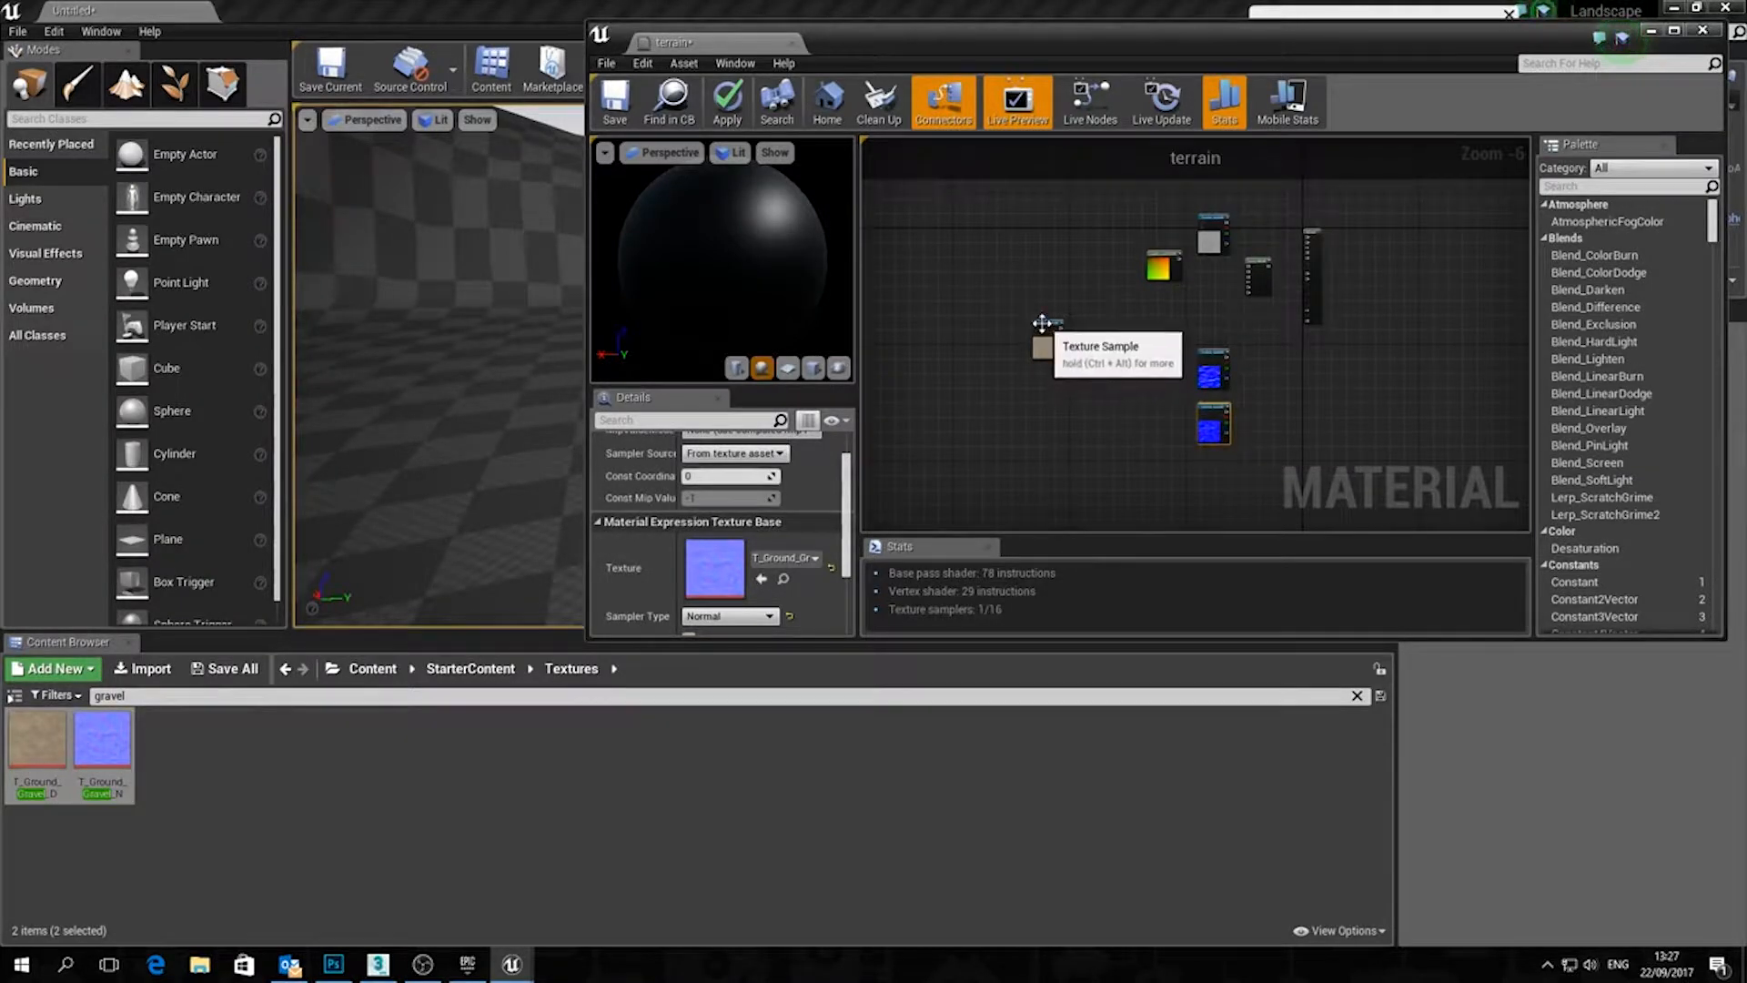
{"action": "left_click_drag", "start_coordinate": [1044, 337], "coordinate": [1209, 278]}
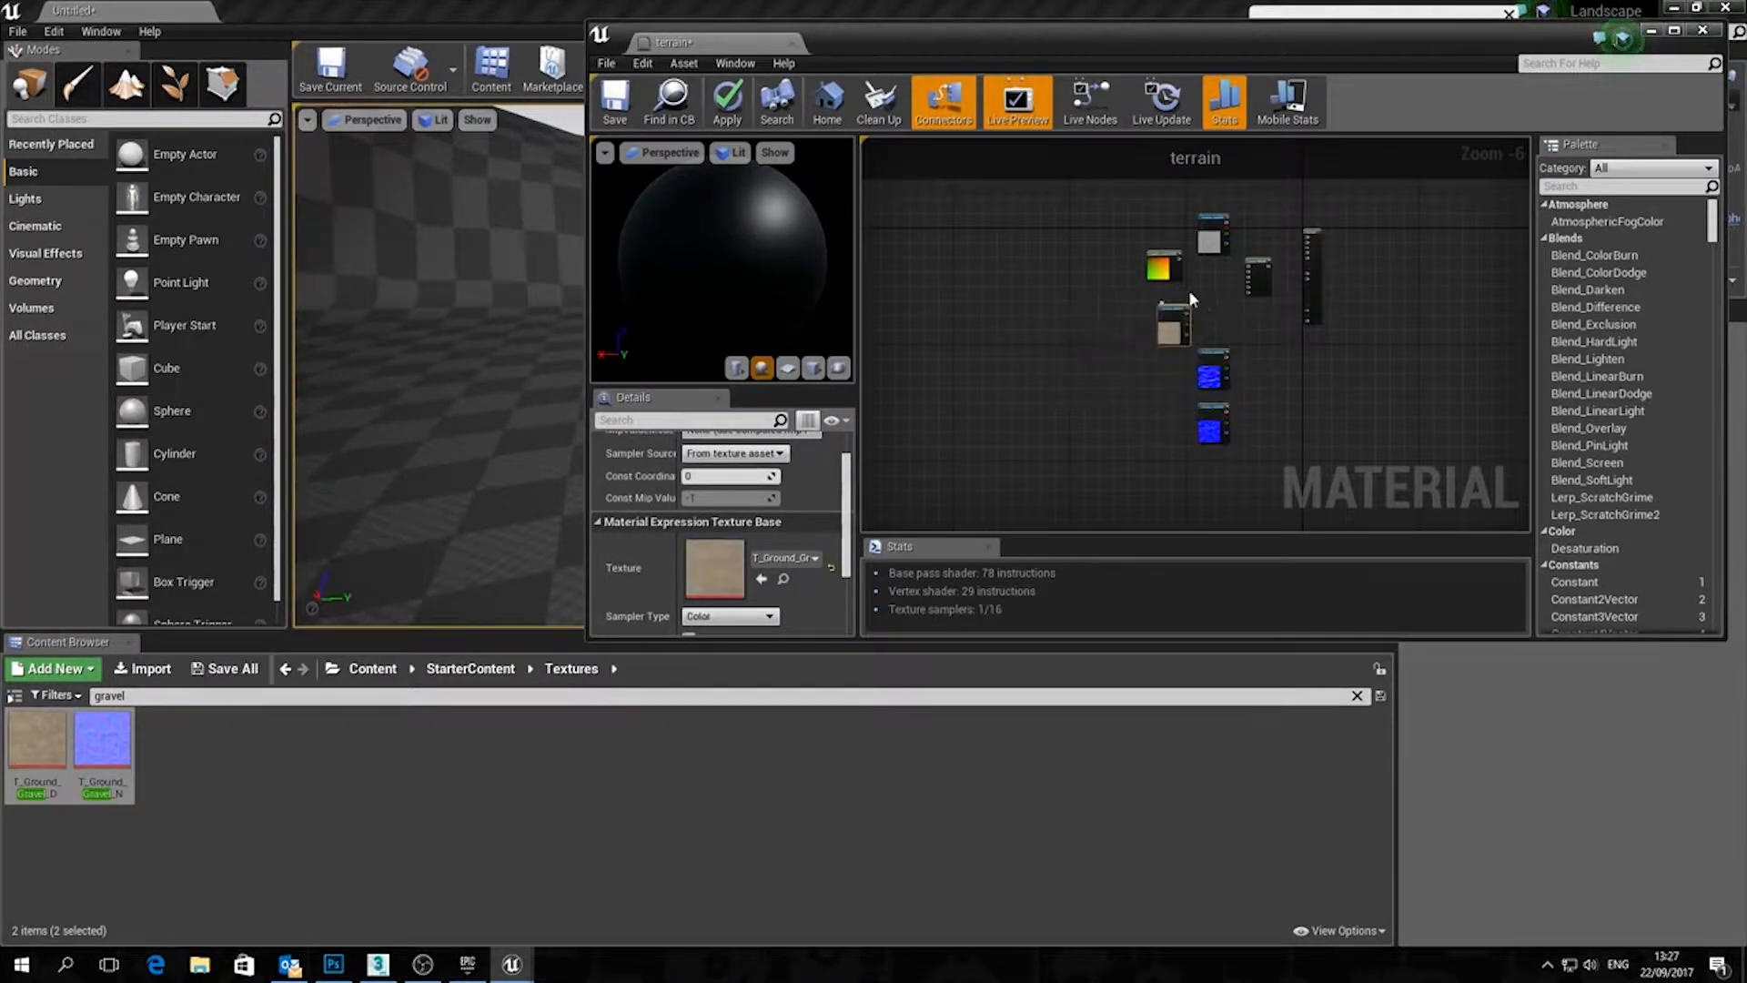
{"action": "left_click", "coordinate": [1209, 360]}
{"action": "left_click", "coordinate": [1214, 411], "text": "shift"}
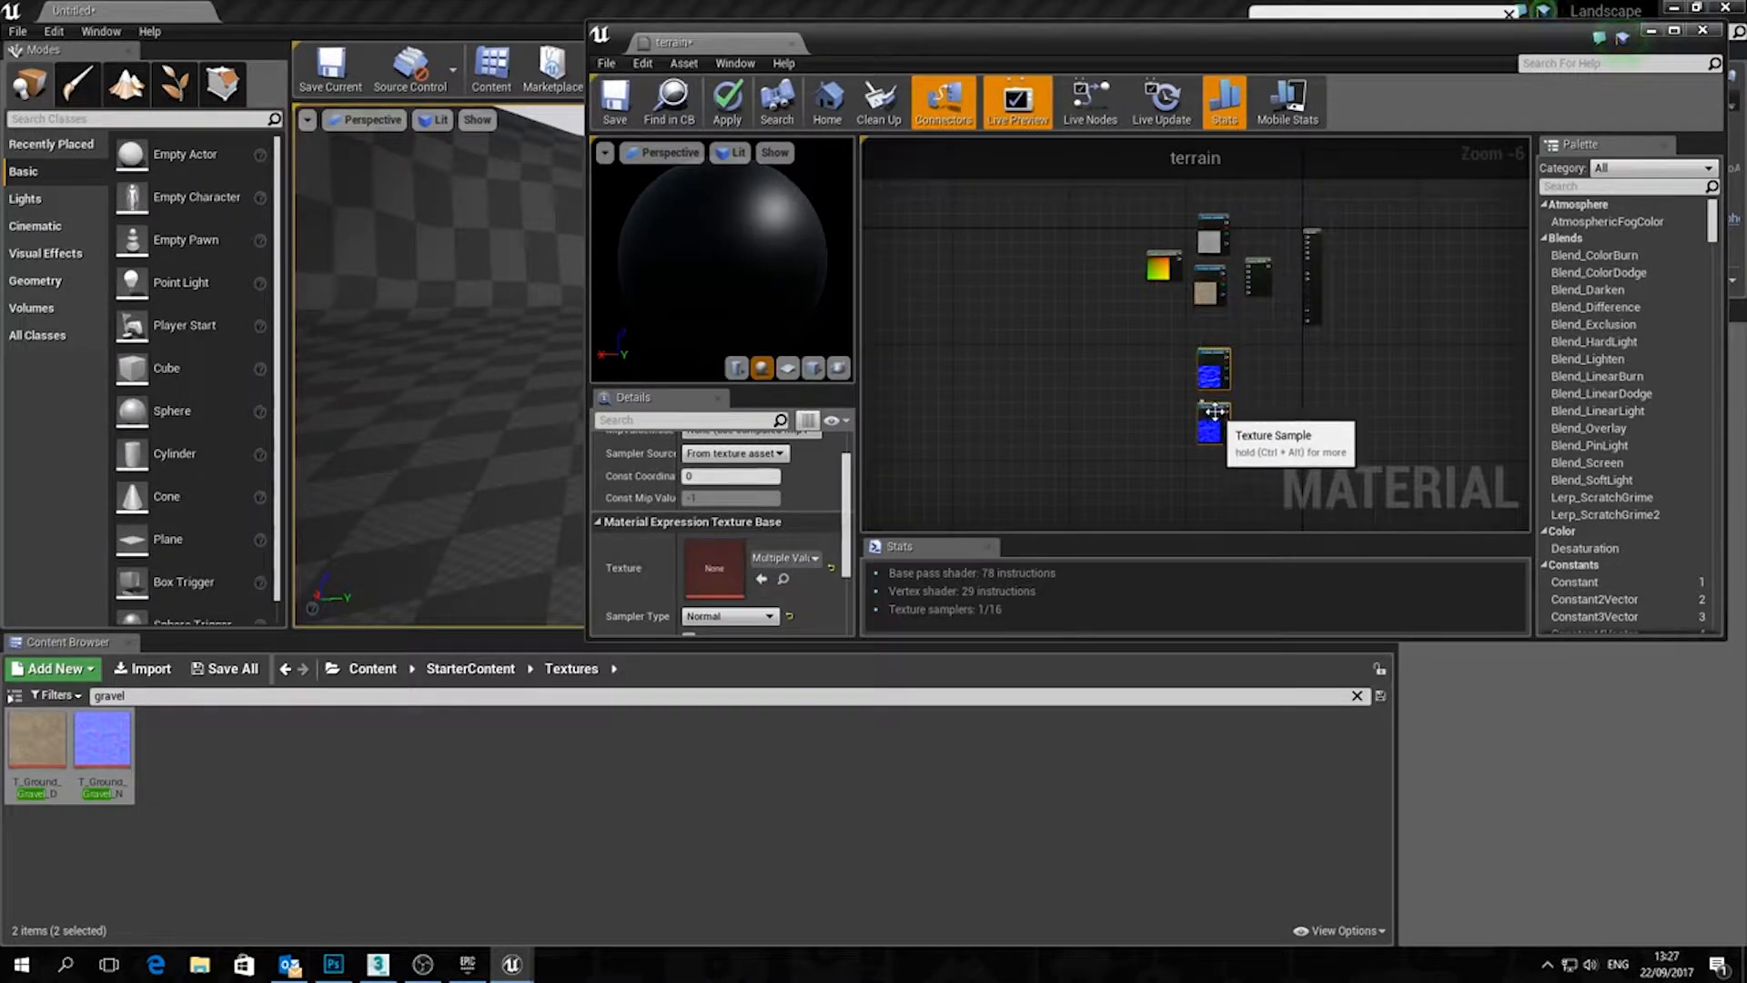
{"action": "left_click_drag", "start_coordinate": [1215, 410], "coordinate": [1214, 433]}
{"action": "left_click", "coordinate": [1069, 416]}
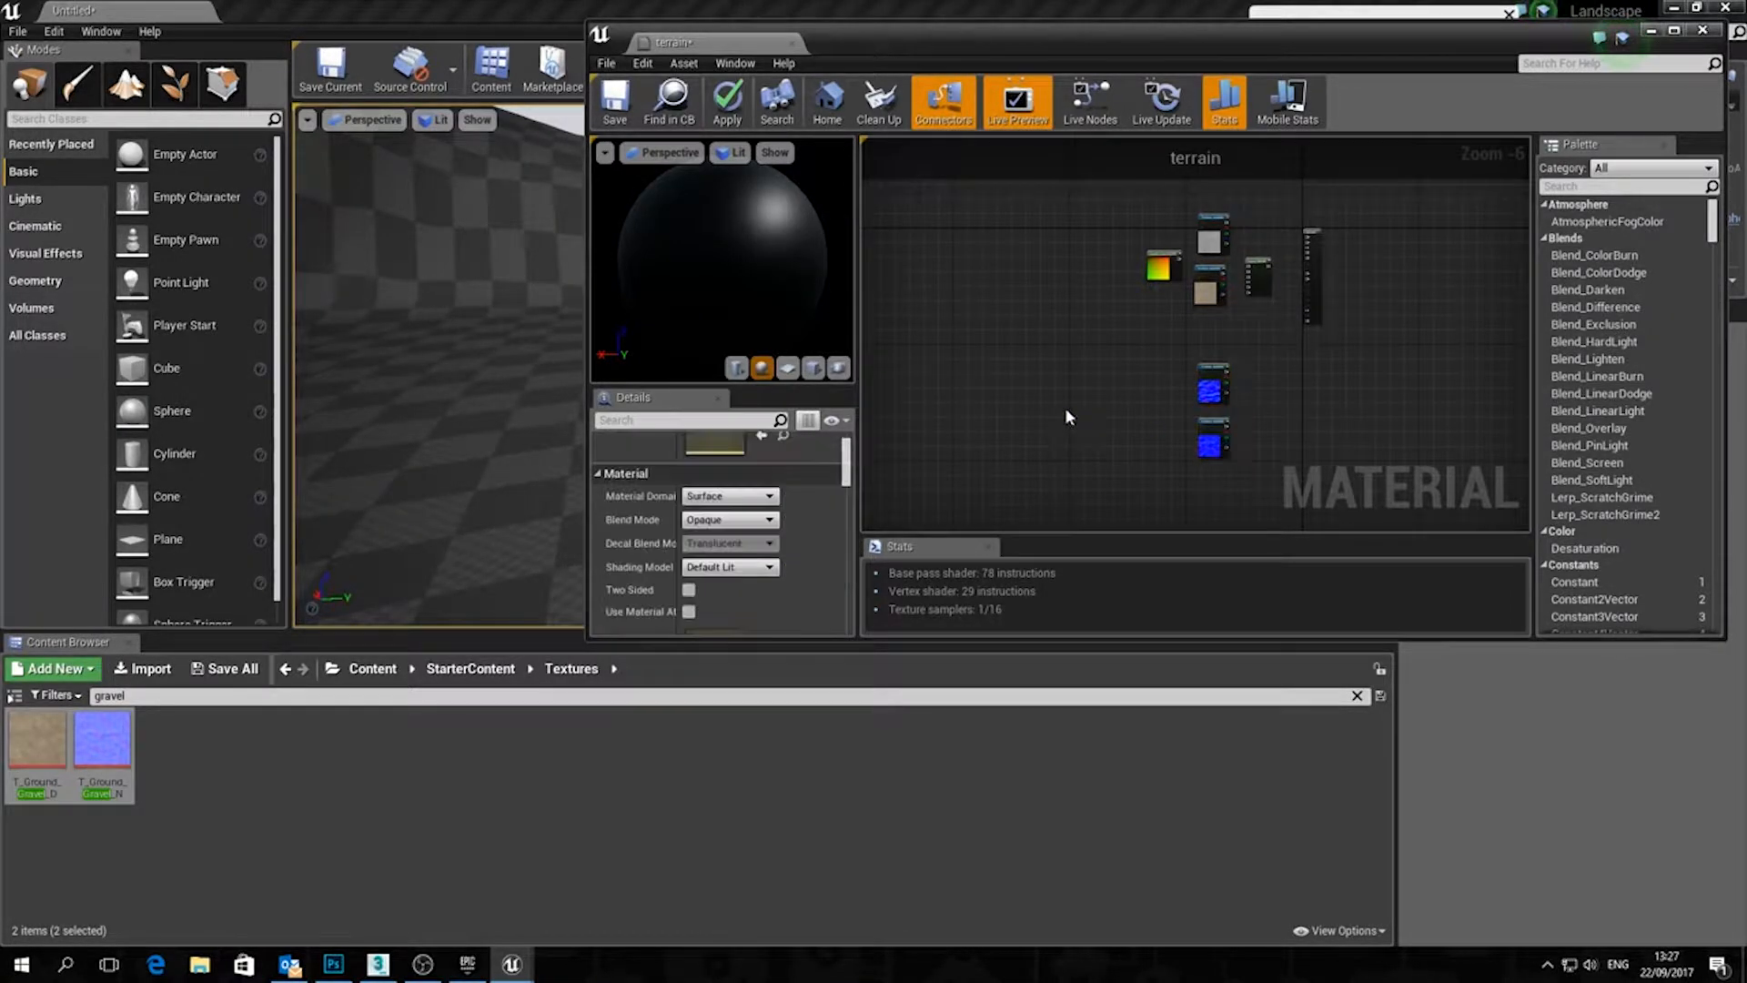
Search the textures for grass and add T_Ground_Grass_D and T_Ground_Grass_N to the terrain graph
{"action": "key", "text": "BackSpace"}
{"action": "key", "text": "BackSpace"}
{"action": "key", "text": "BackSpace"}
{"action": "key", "text": "BackSpace"}
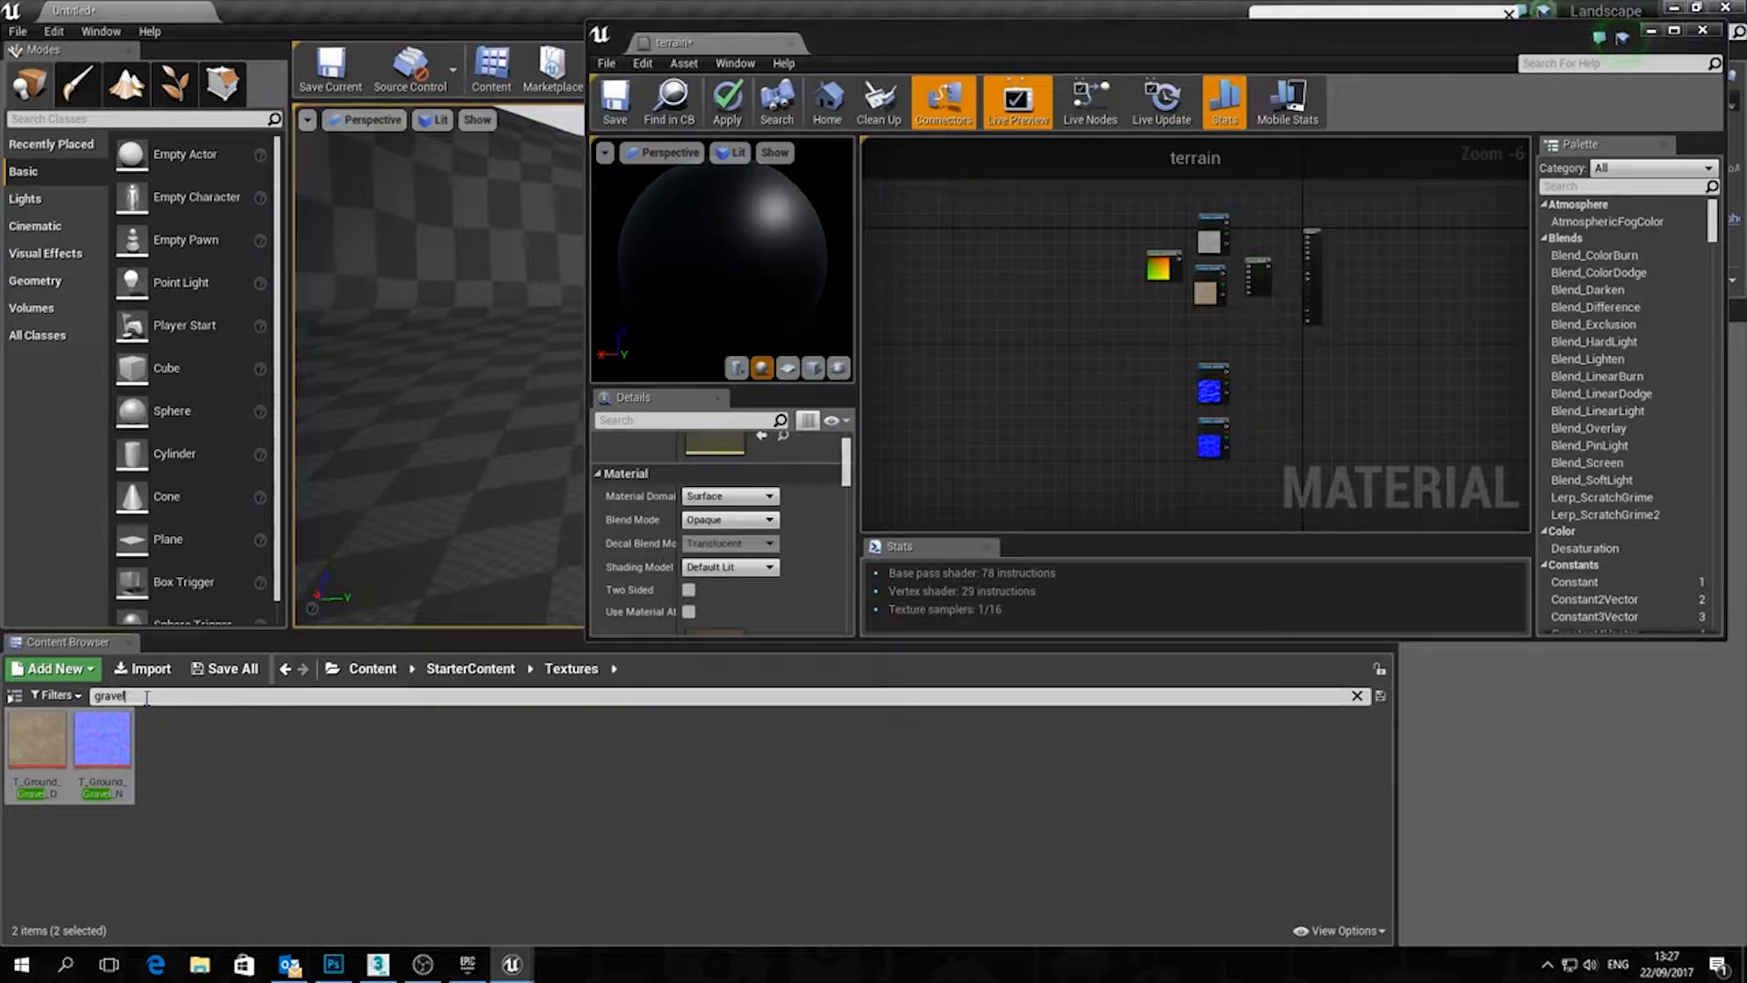
{"action": "type", "text": "ass"}
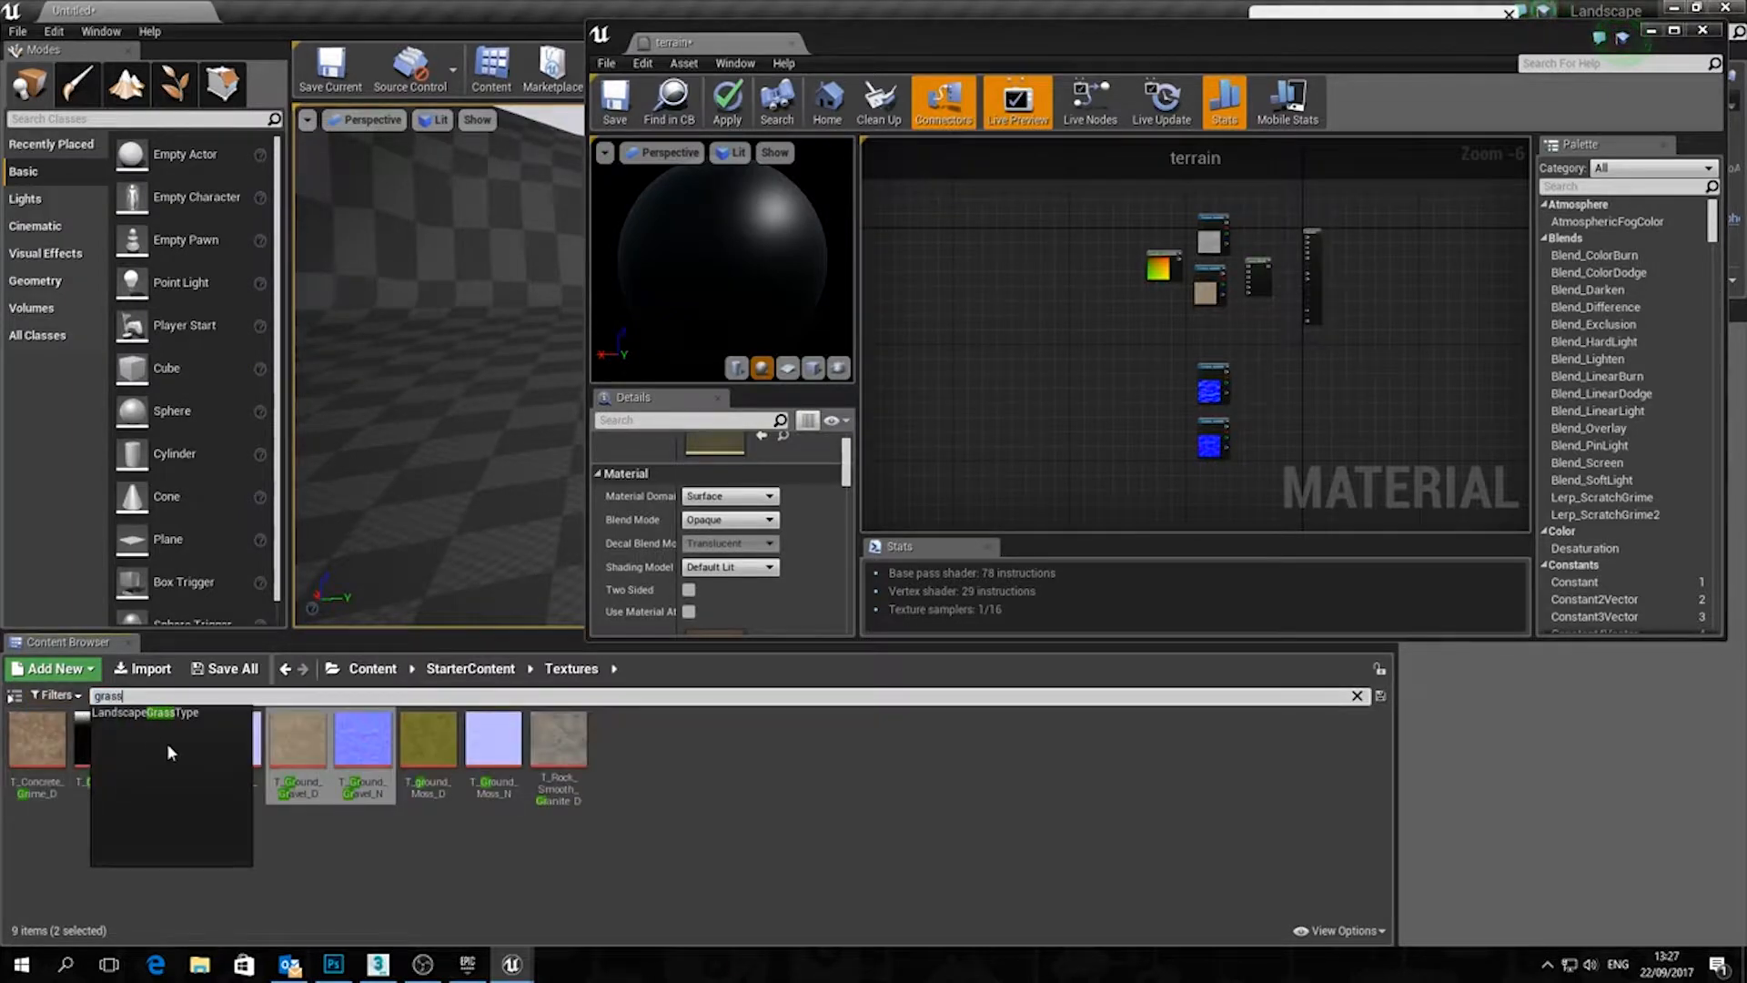
{"action": "left_click", "coordinate": [43, 757]}
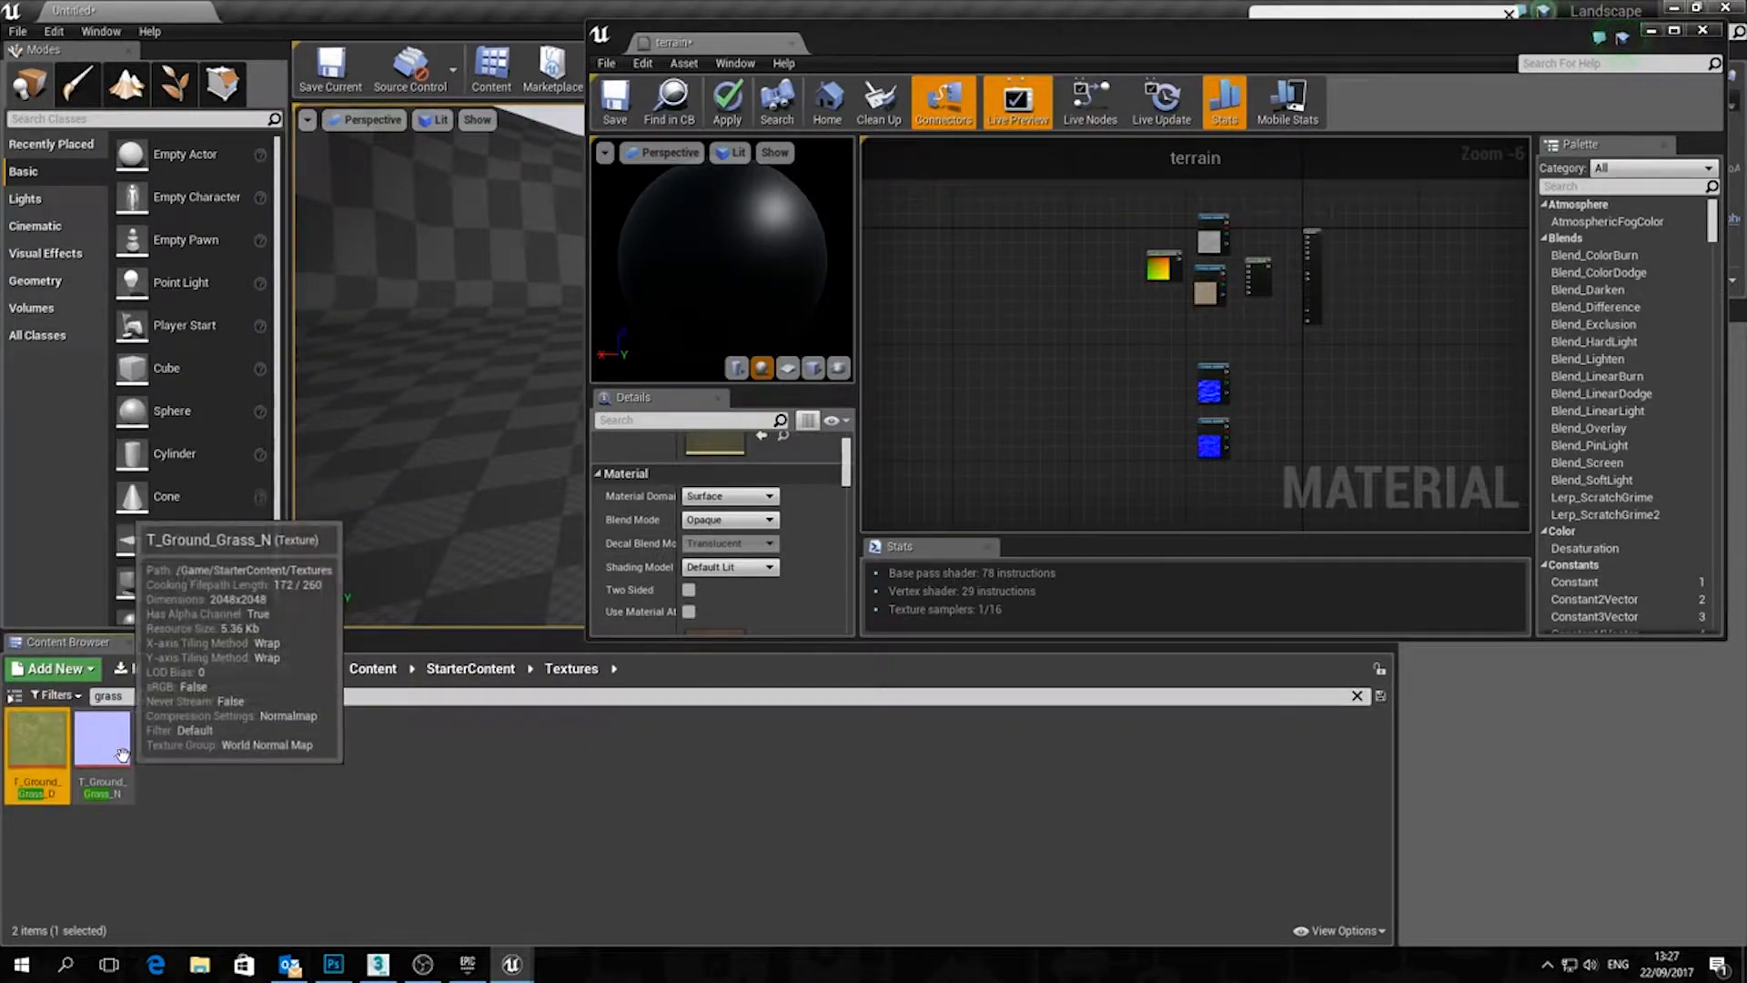
{"action": "left_click", "coordinate": [102, 745], "text": "ctrl"}
{"action": "left_click_drag", "start_coordinate": [102, 744], "coordinate": [1013, 353]}
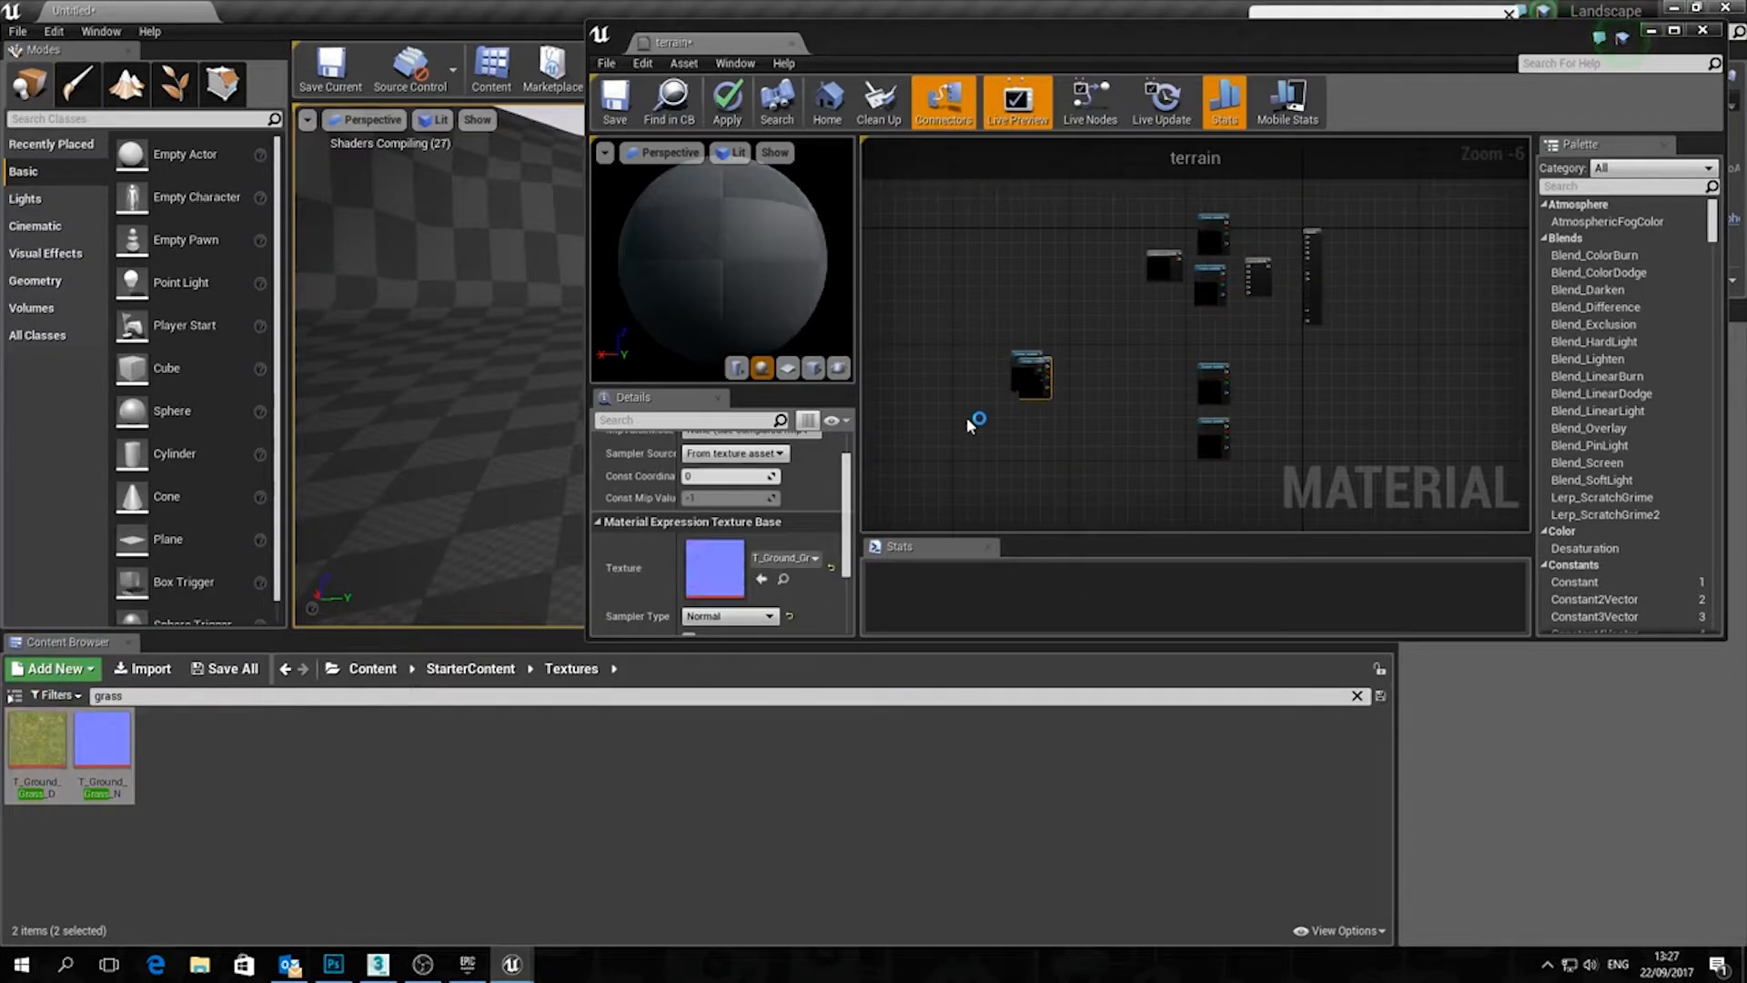
Place the grass normal sample under the other normal maps and the grass colour sample under the gravel colour sample
{"action": "left_click", "coordinate": [985, 399]}
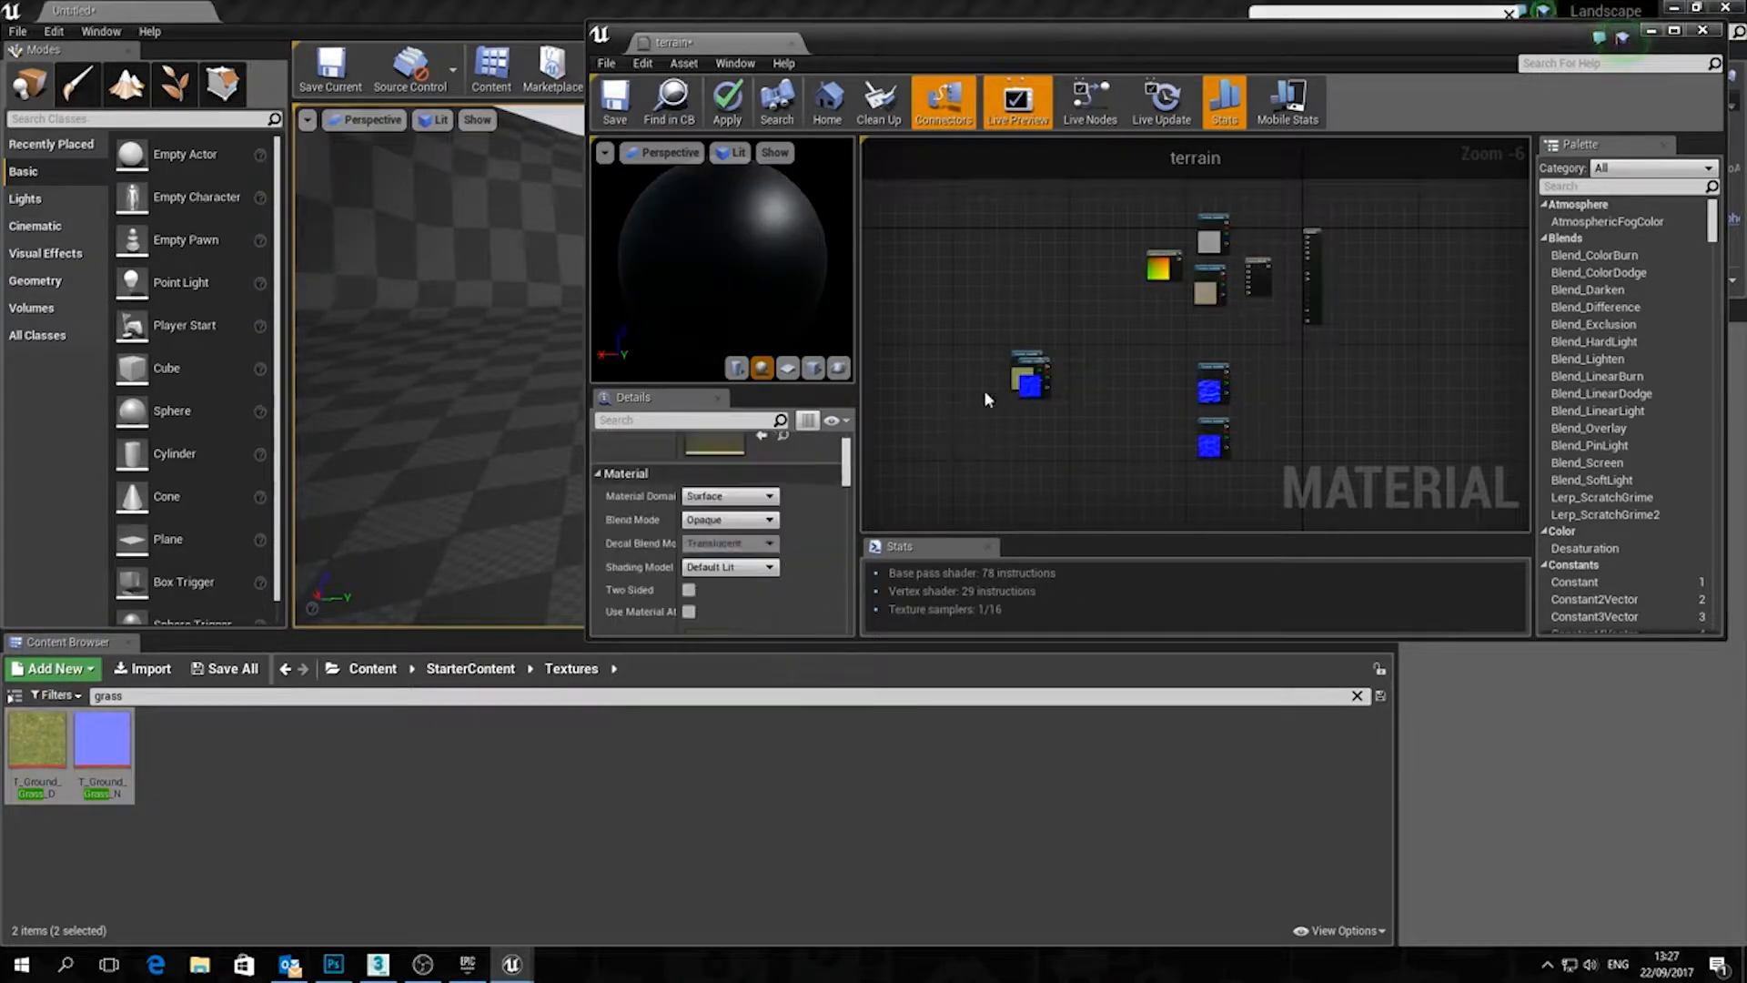
{"action": "left_click_drag", "start_coordinate": [1037, 362], "coordinate": [1223, 482]}
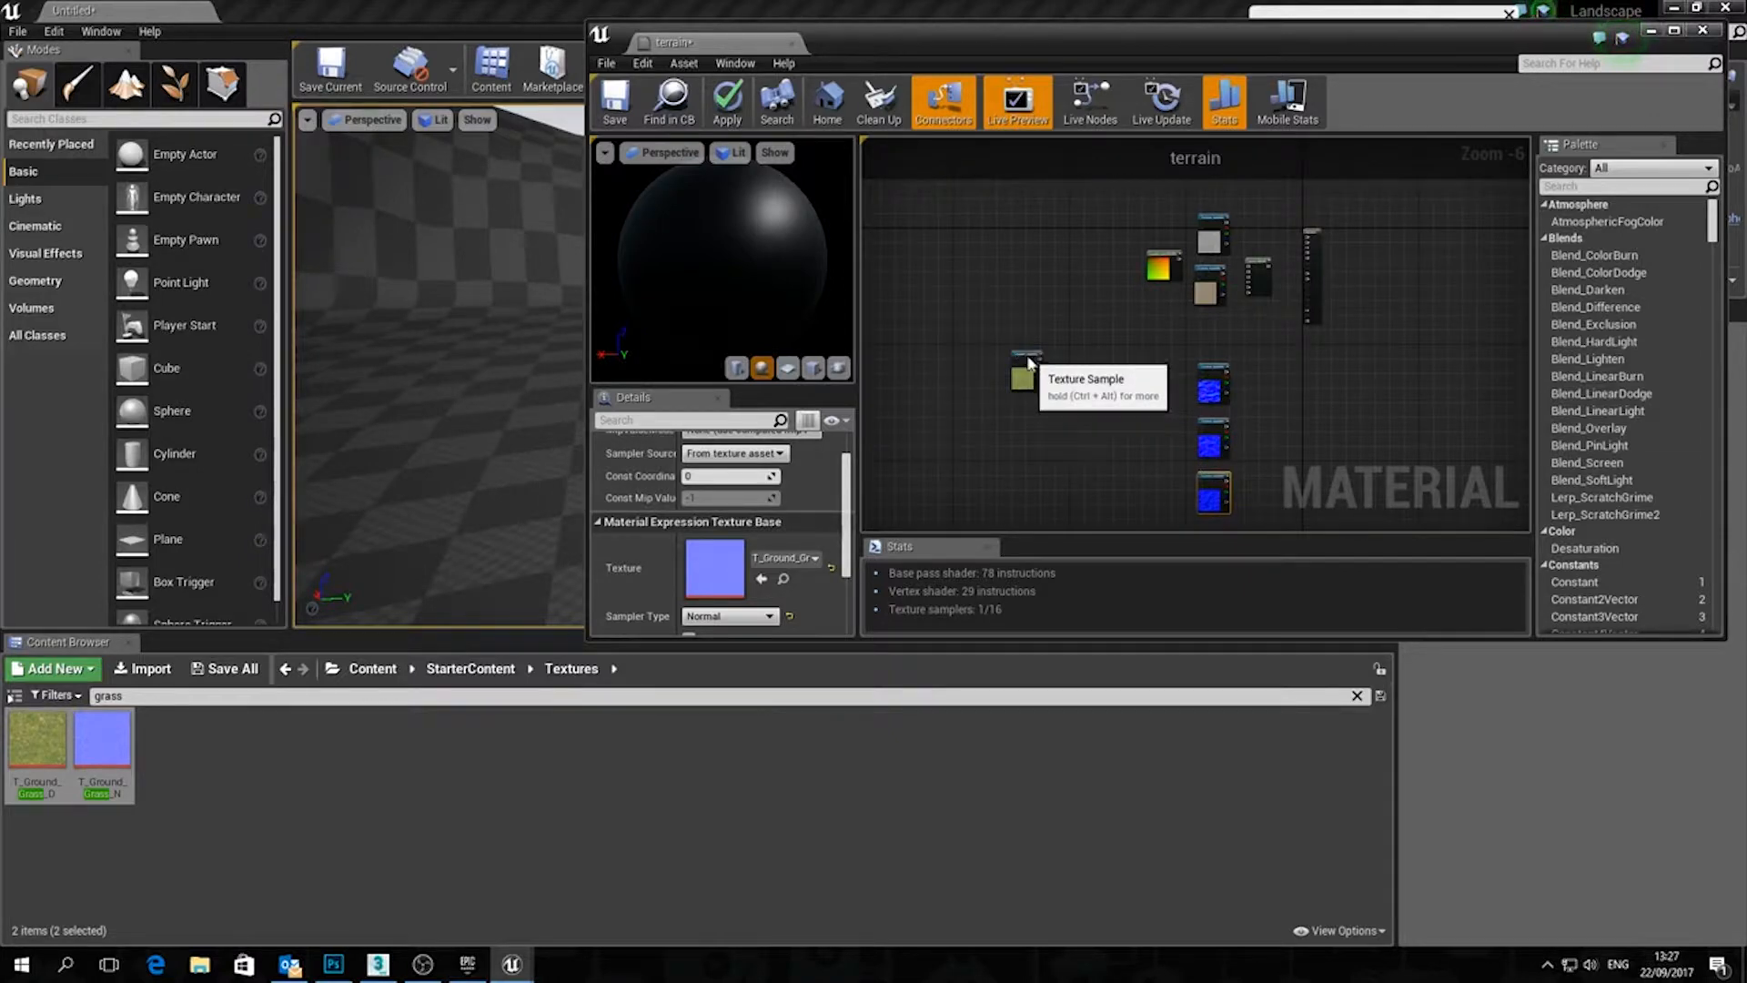
{"action": "left_click_drag", "start_coordinate": [1026, 360], "coordinate": [1210, 324]}
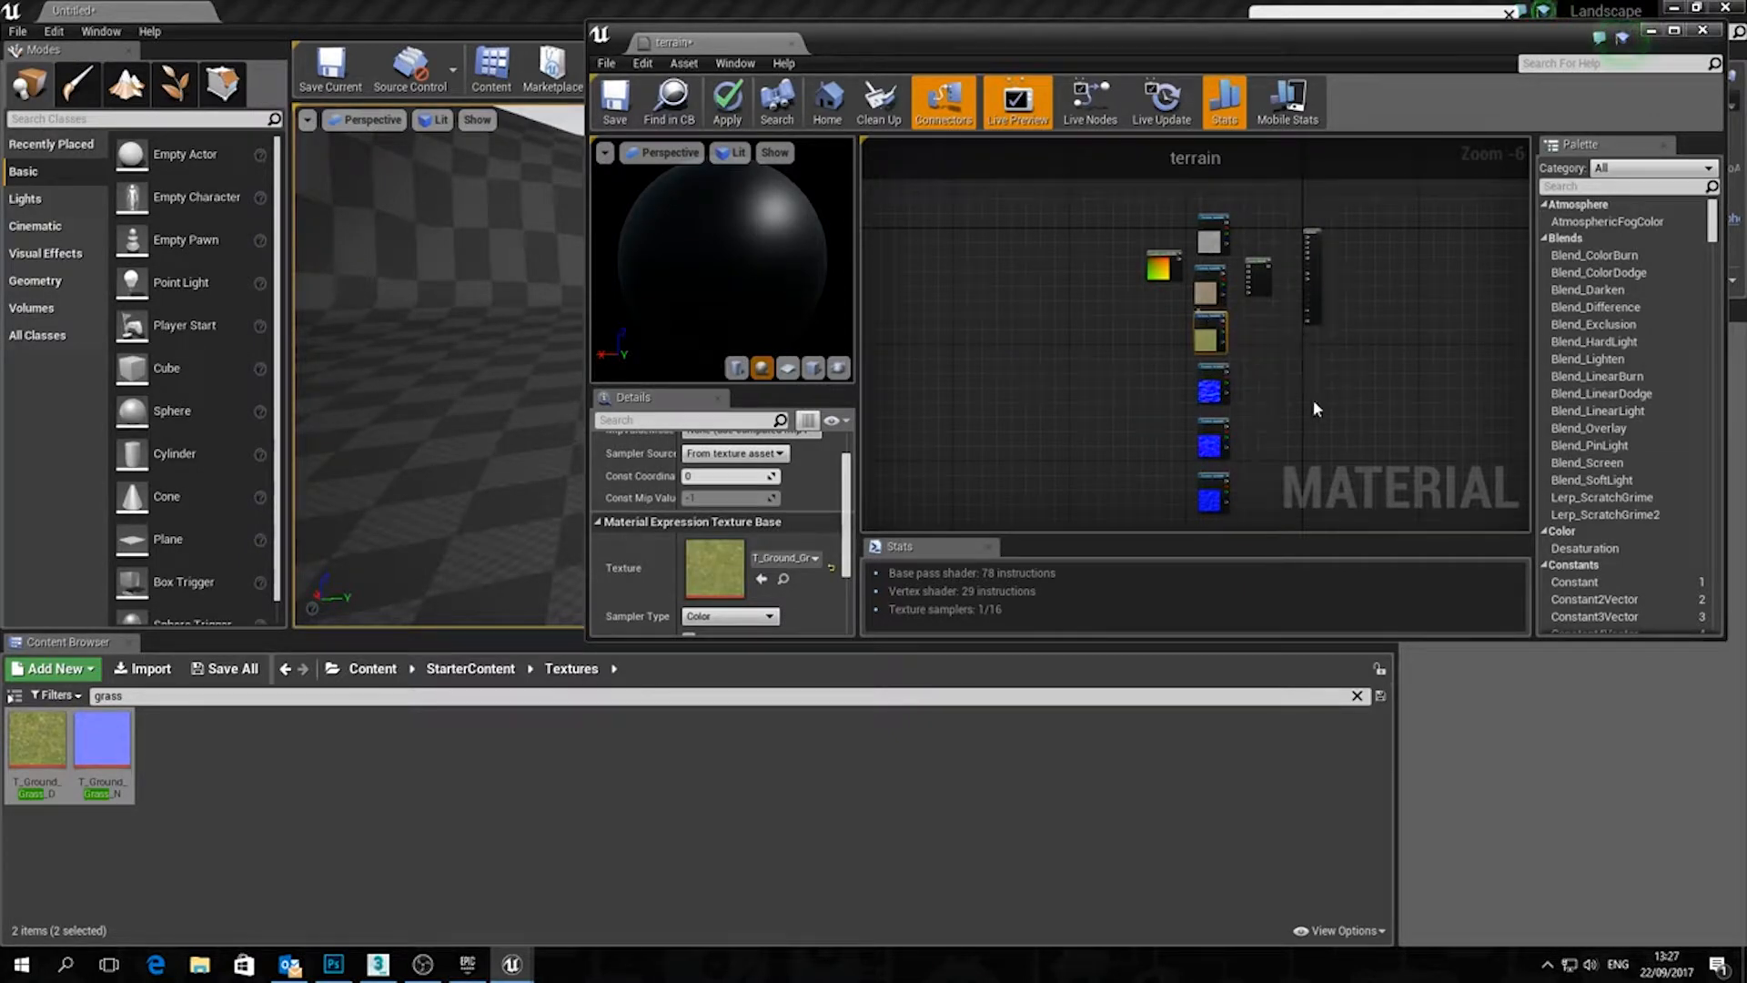
{"action": "left_click", "coordinate": [1284, 439]}
Move the terrain result node slightly down beside the Layer Blend node and maximize the material editor window
{"action": "scroll", "coordinate": [1272, 406], "scroll_direction": "up", "scroll_amount": 3}
{"action": "right_click_drag", "start_coordinate": [1286, 375], "coordinate": [1324, 536]}
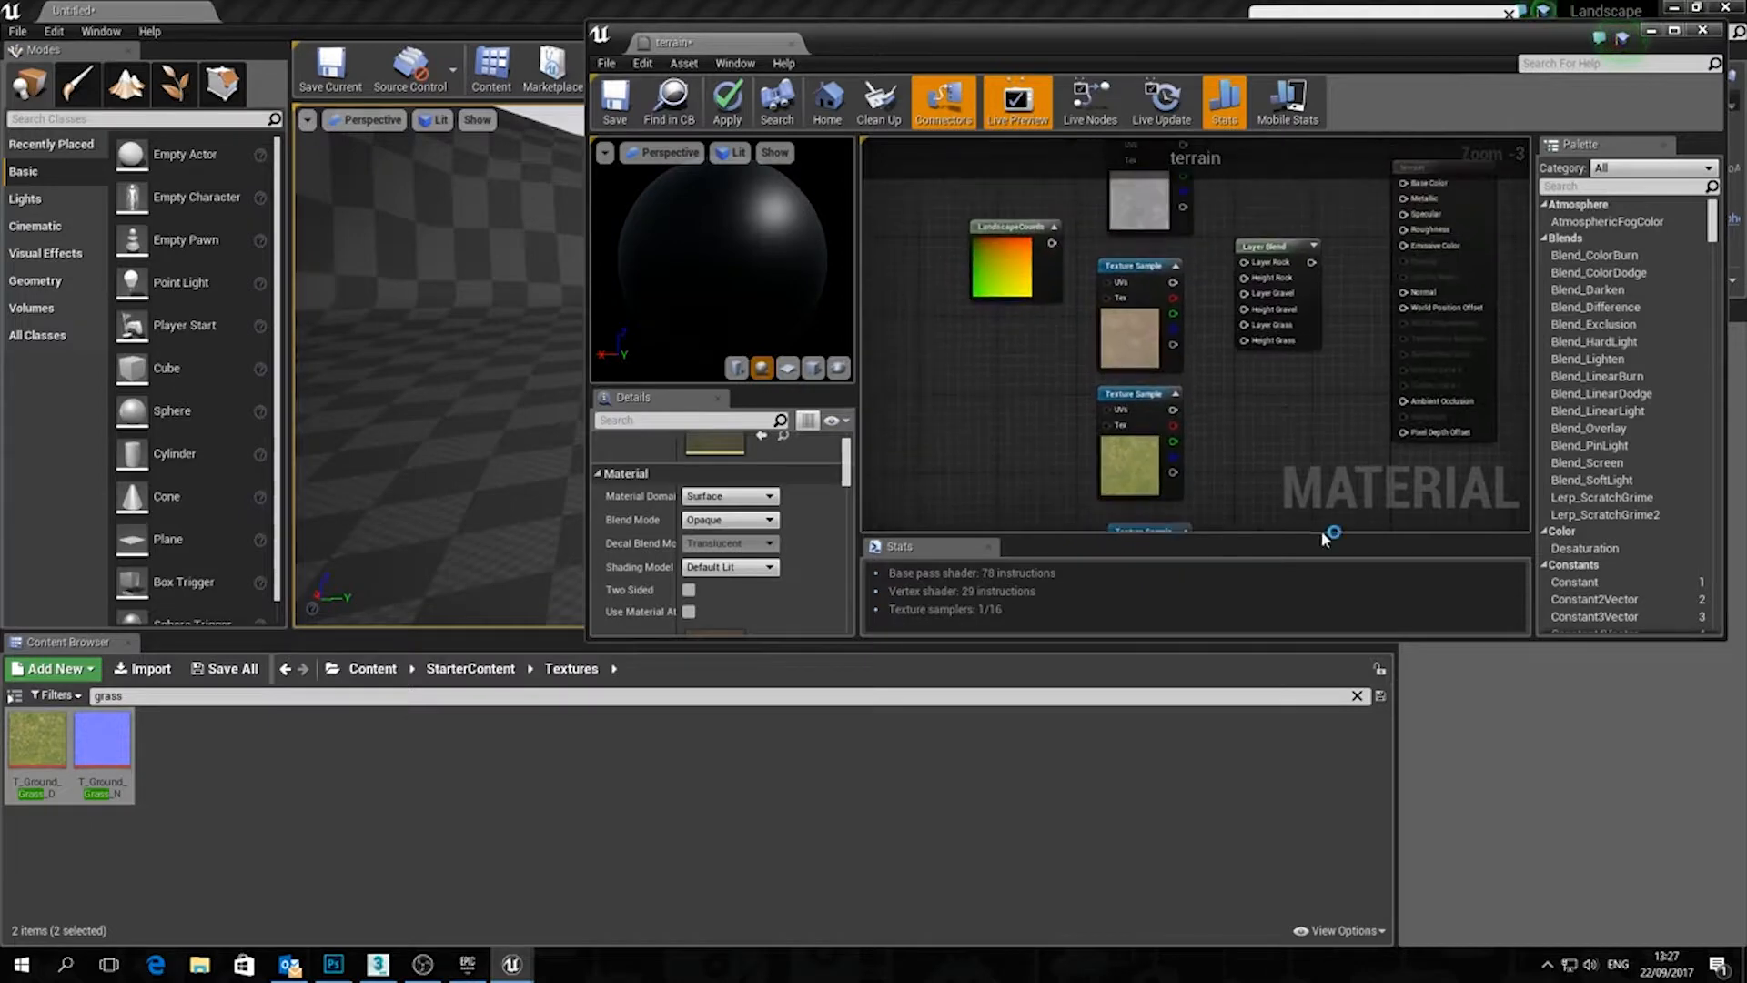
{"action": "scroll", "coordinate": [1251, 386], "scroll_direction": "down", "scroll_amount": 2}
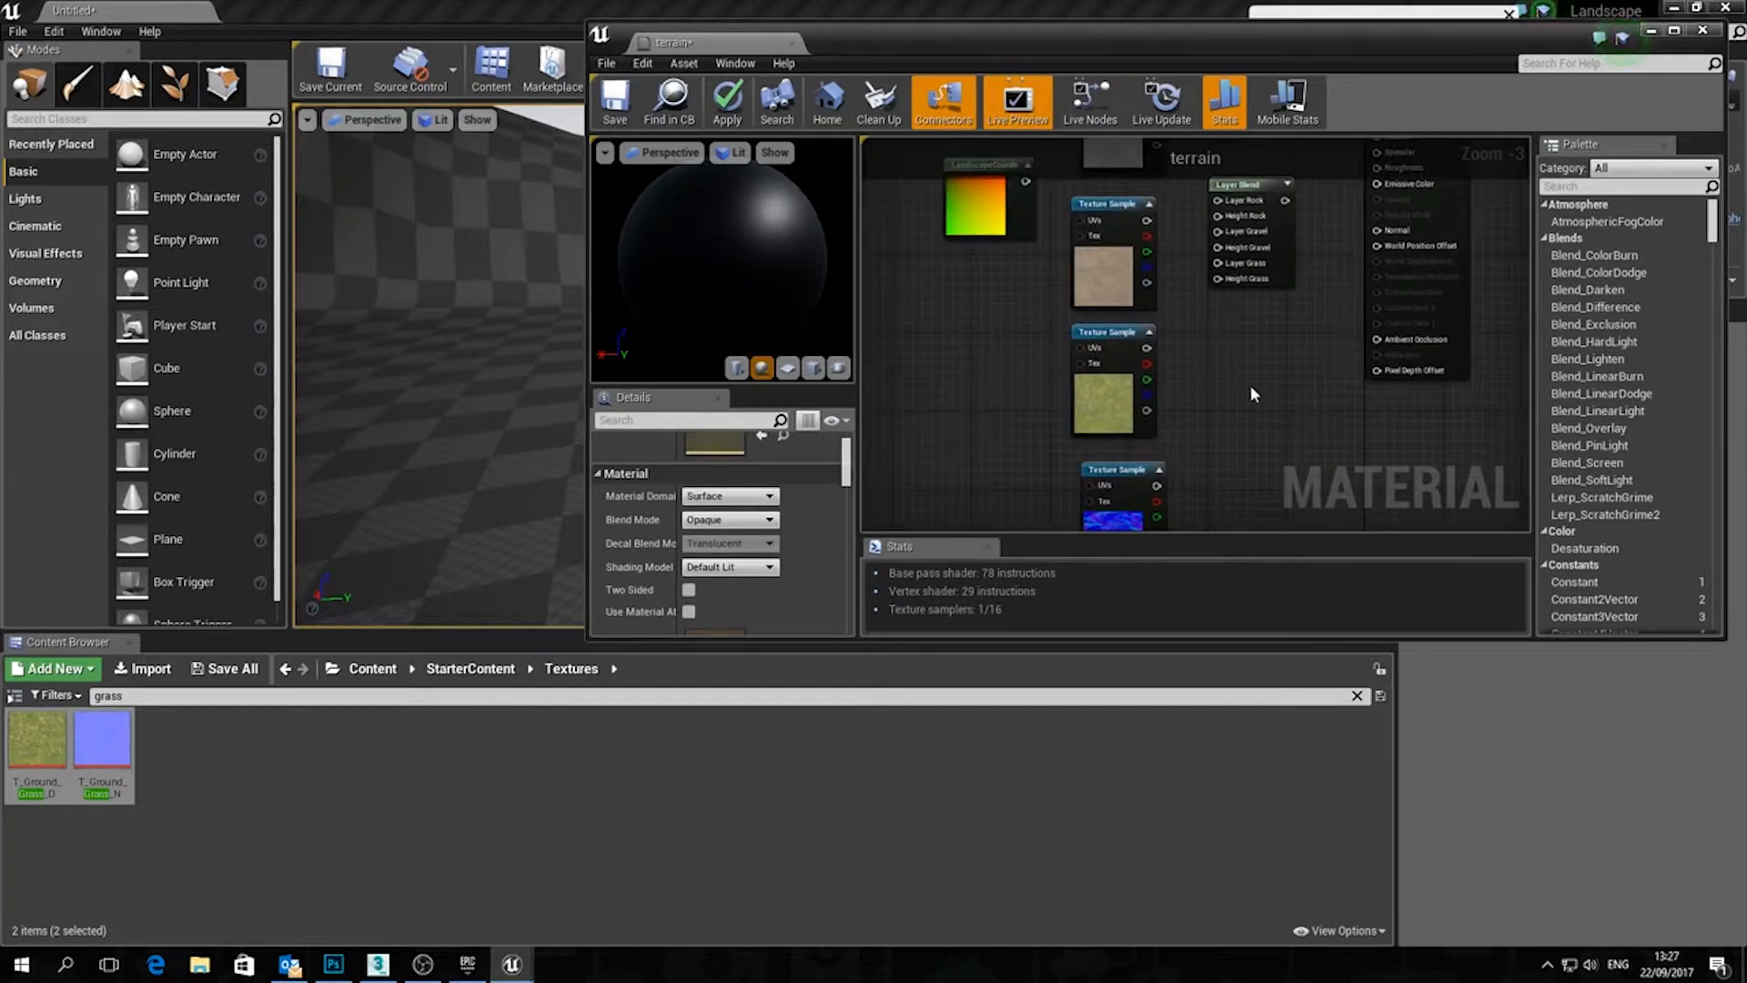
{"action": "right_click_drag", "start_coordinate": [1253, 401], "coordinate": [1257, 341]}
{"action": "left_click_drag", "start_coordinate": [1319, 208], "coordinate": [1318, 260]}
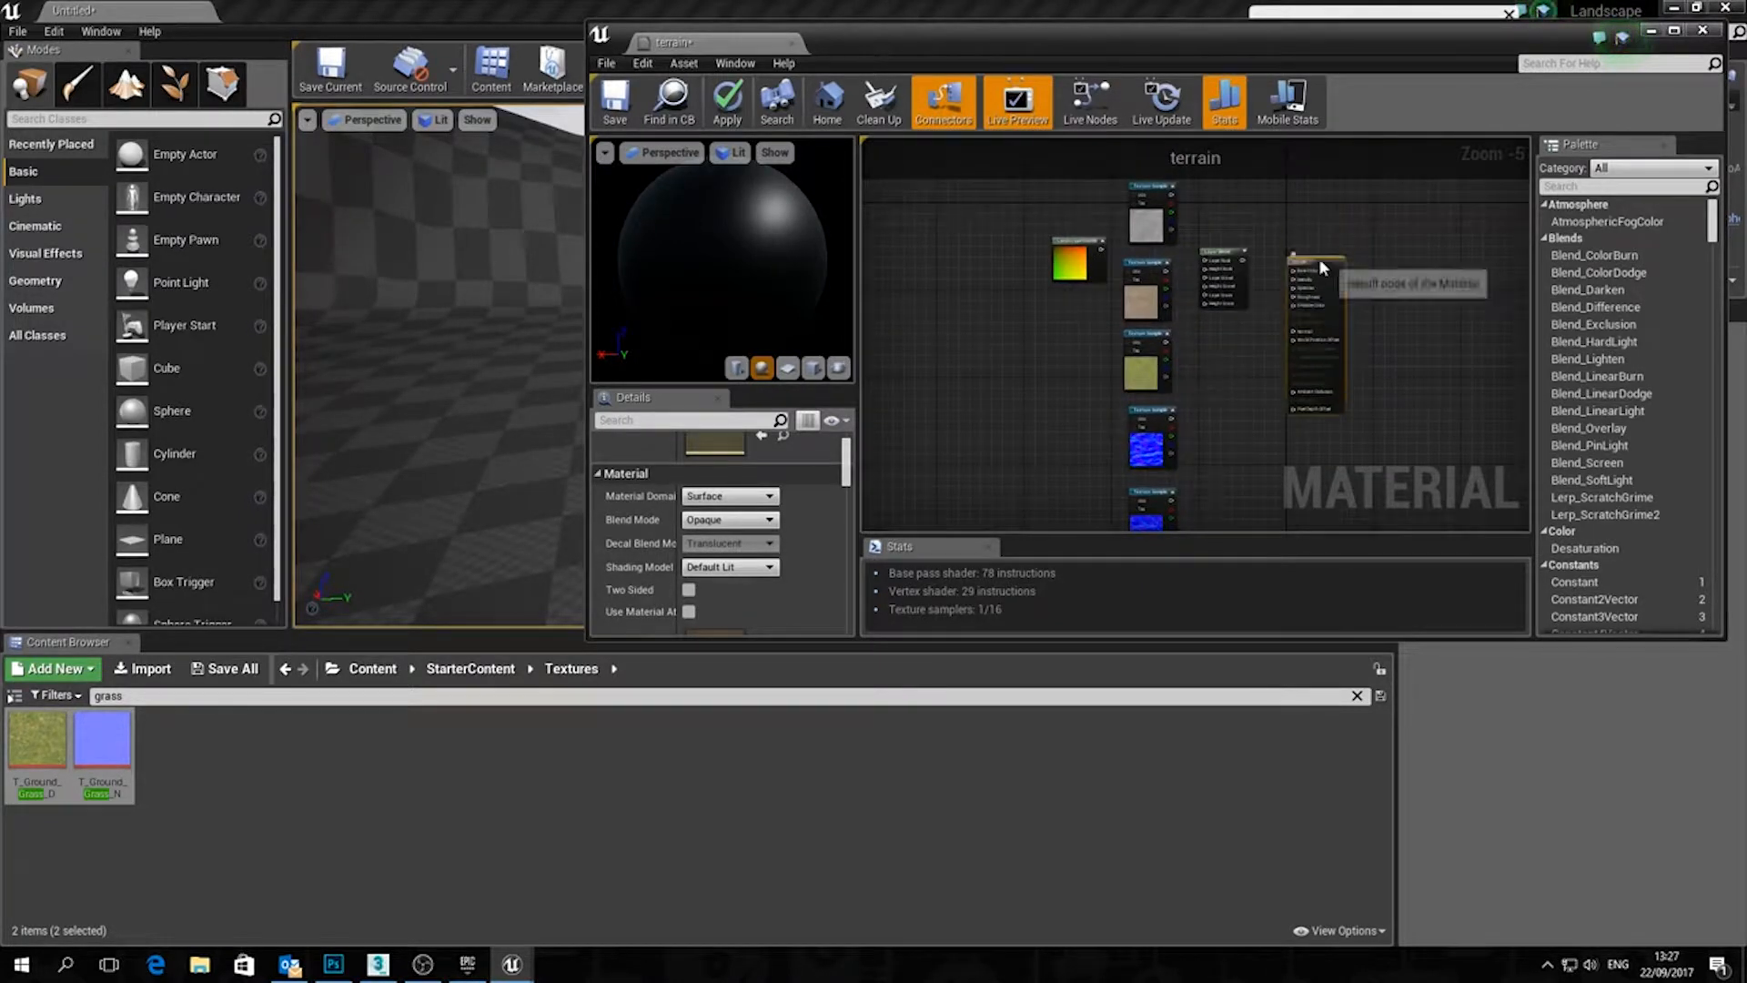
{"action": "left_click", "coordinate": [1672, 32]}
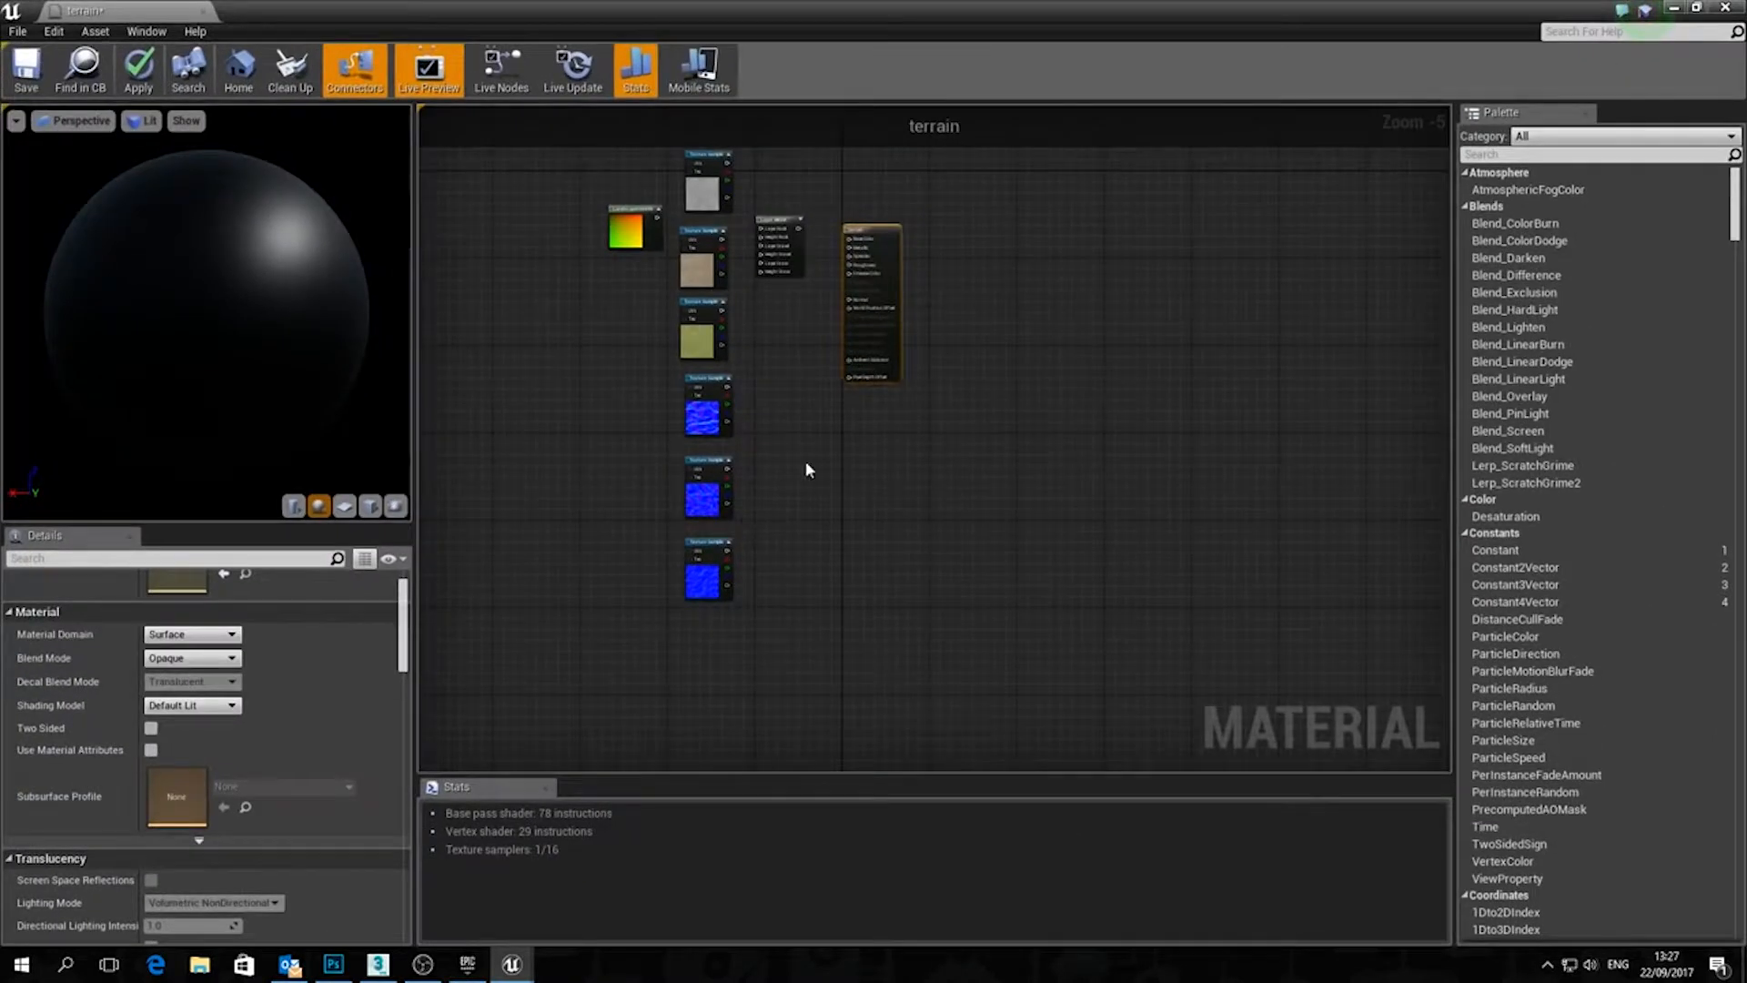
Duplicate the LandscapeCoords and Layer Blend nodes together and place the copies beside the normal map samples
{"action": "right_click_drag", "start_coordinate": [805, 460], "coordinate": [827, 546]}
{"action": "left_click", "coordinate": [662, 350]}
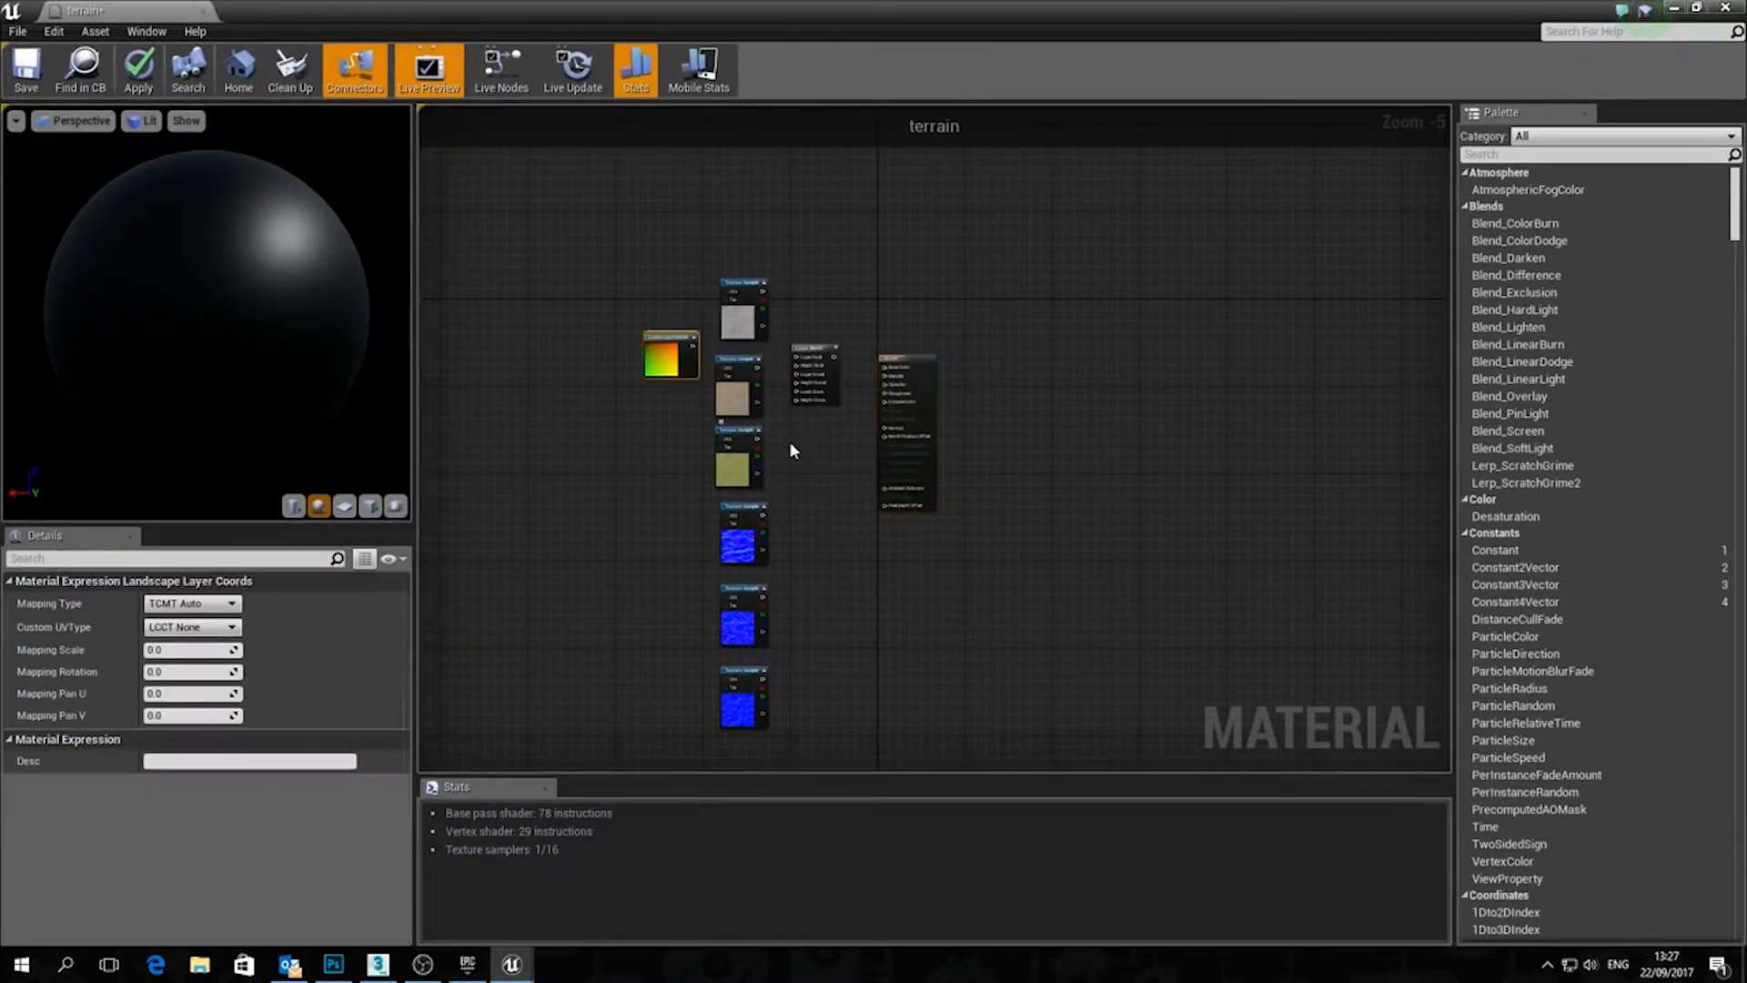
{"action": "left_click", "coordinate": [819, 383], "text": "ctrl"}
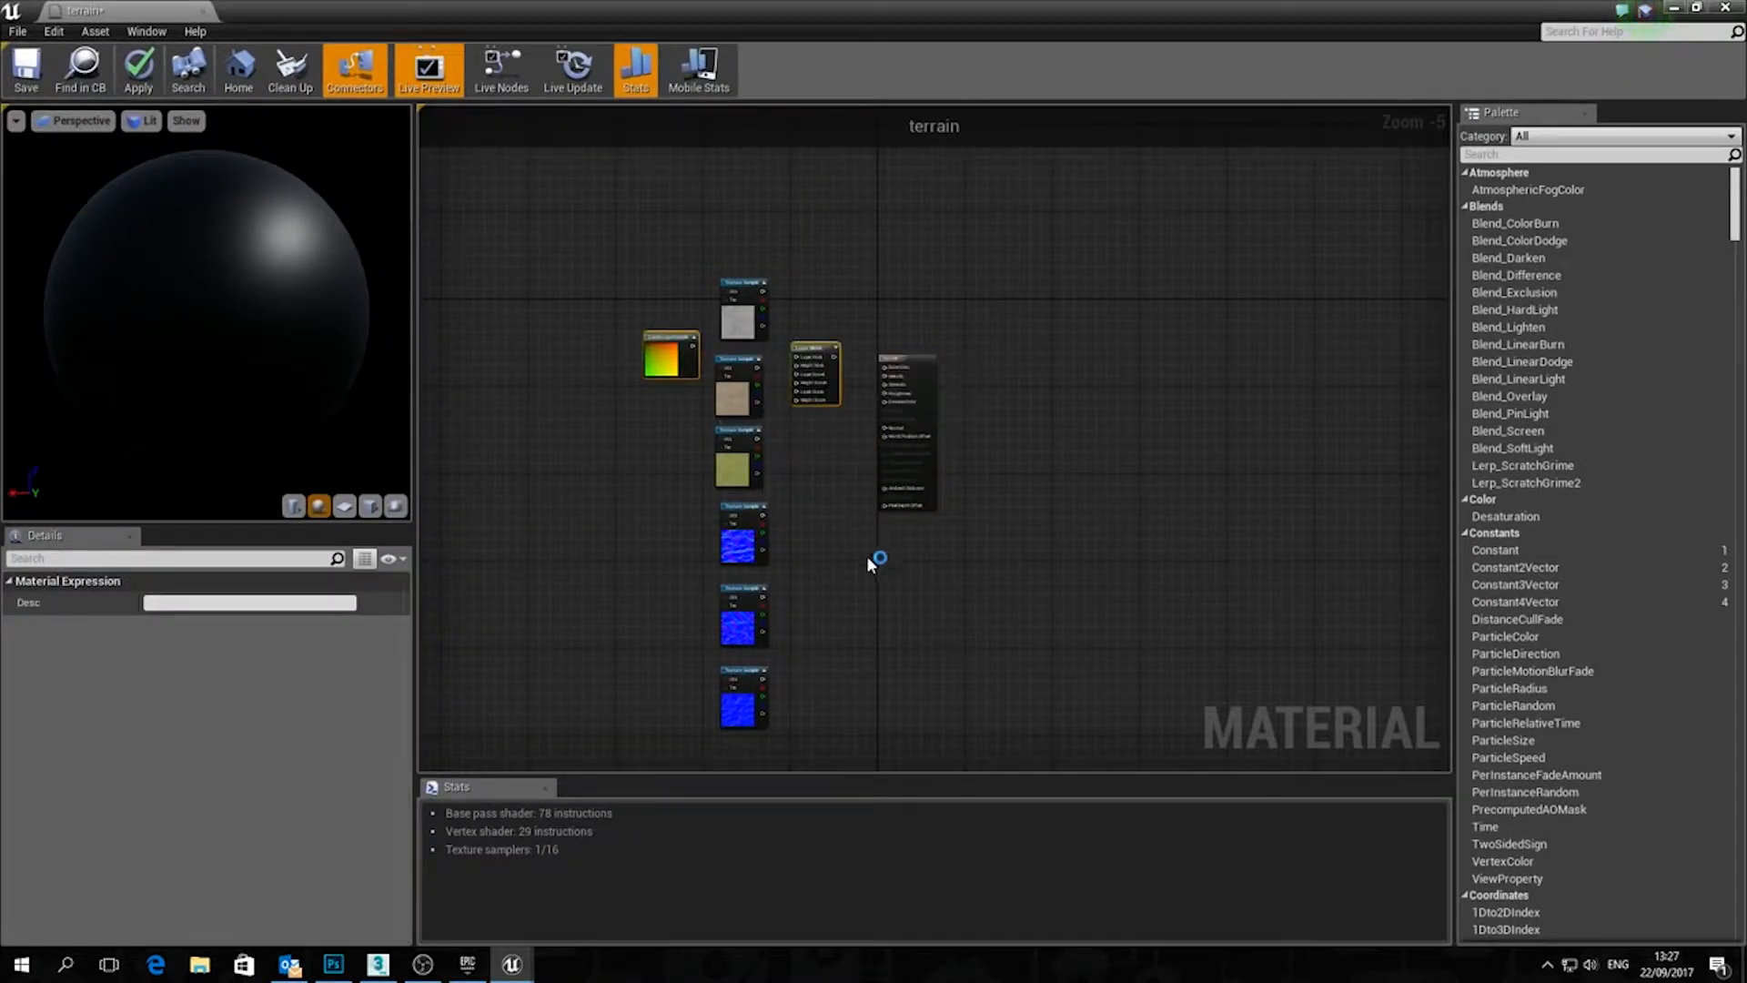
{"action": "right_click", "coordinate": [663, 336]}
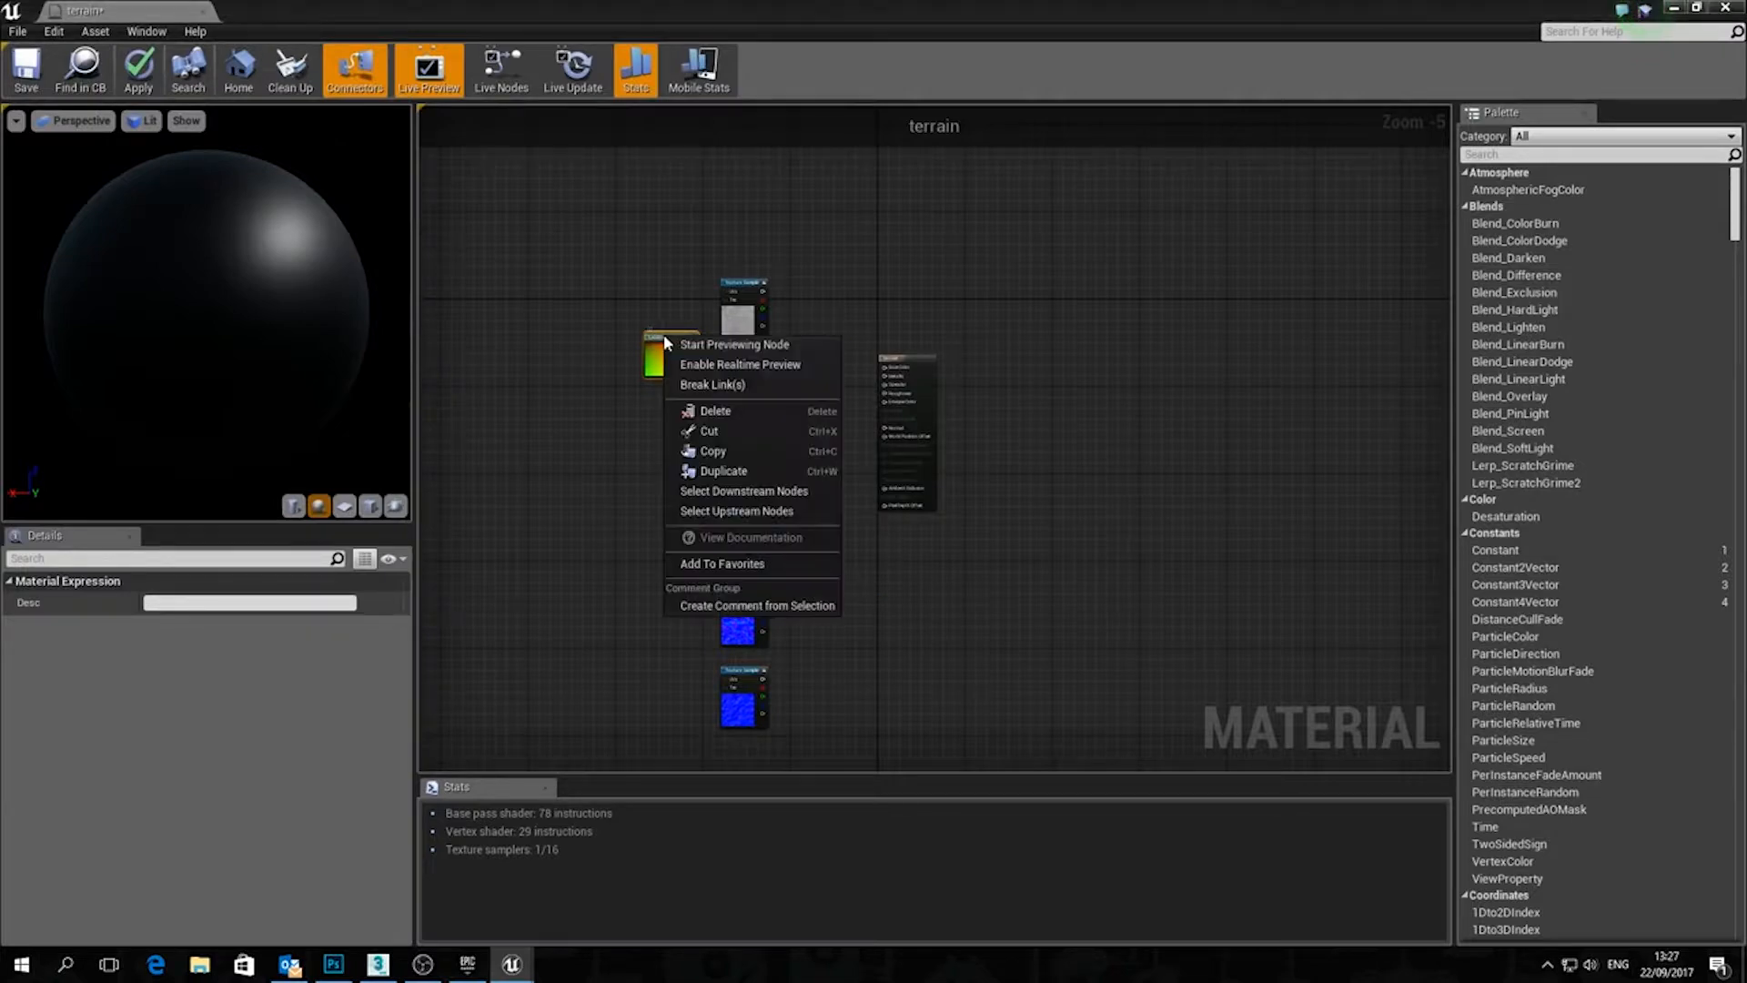
{"action": "left_click", "coordinate": [728, 470]}
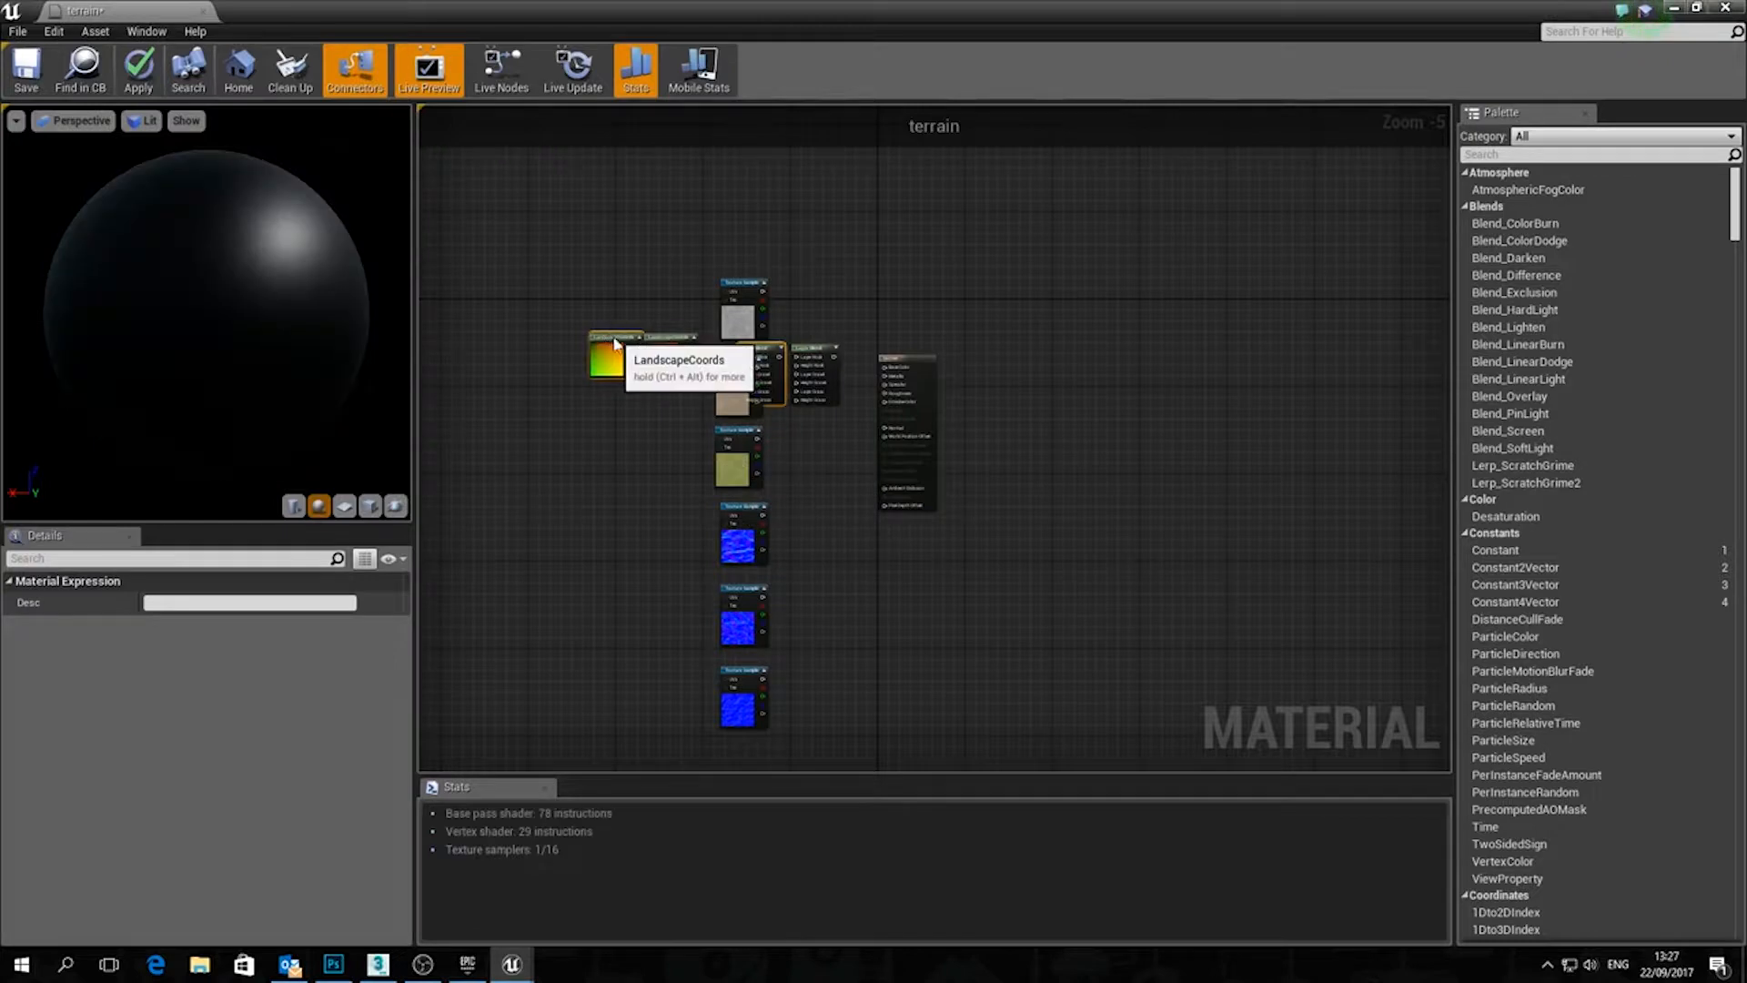
{"action": "left_click_drag", "start_coordinate": [614, 341], "coordinate": [661, 561]}
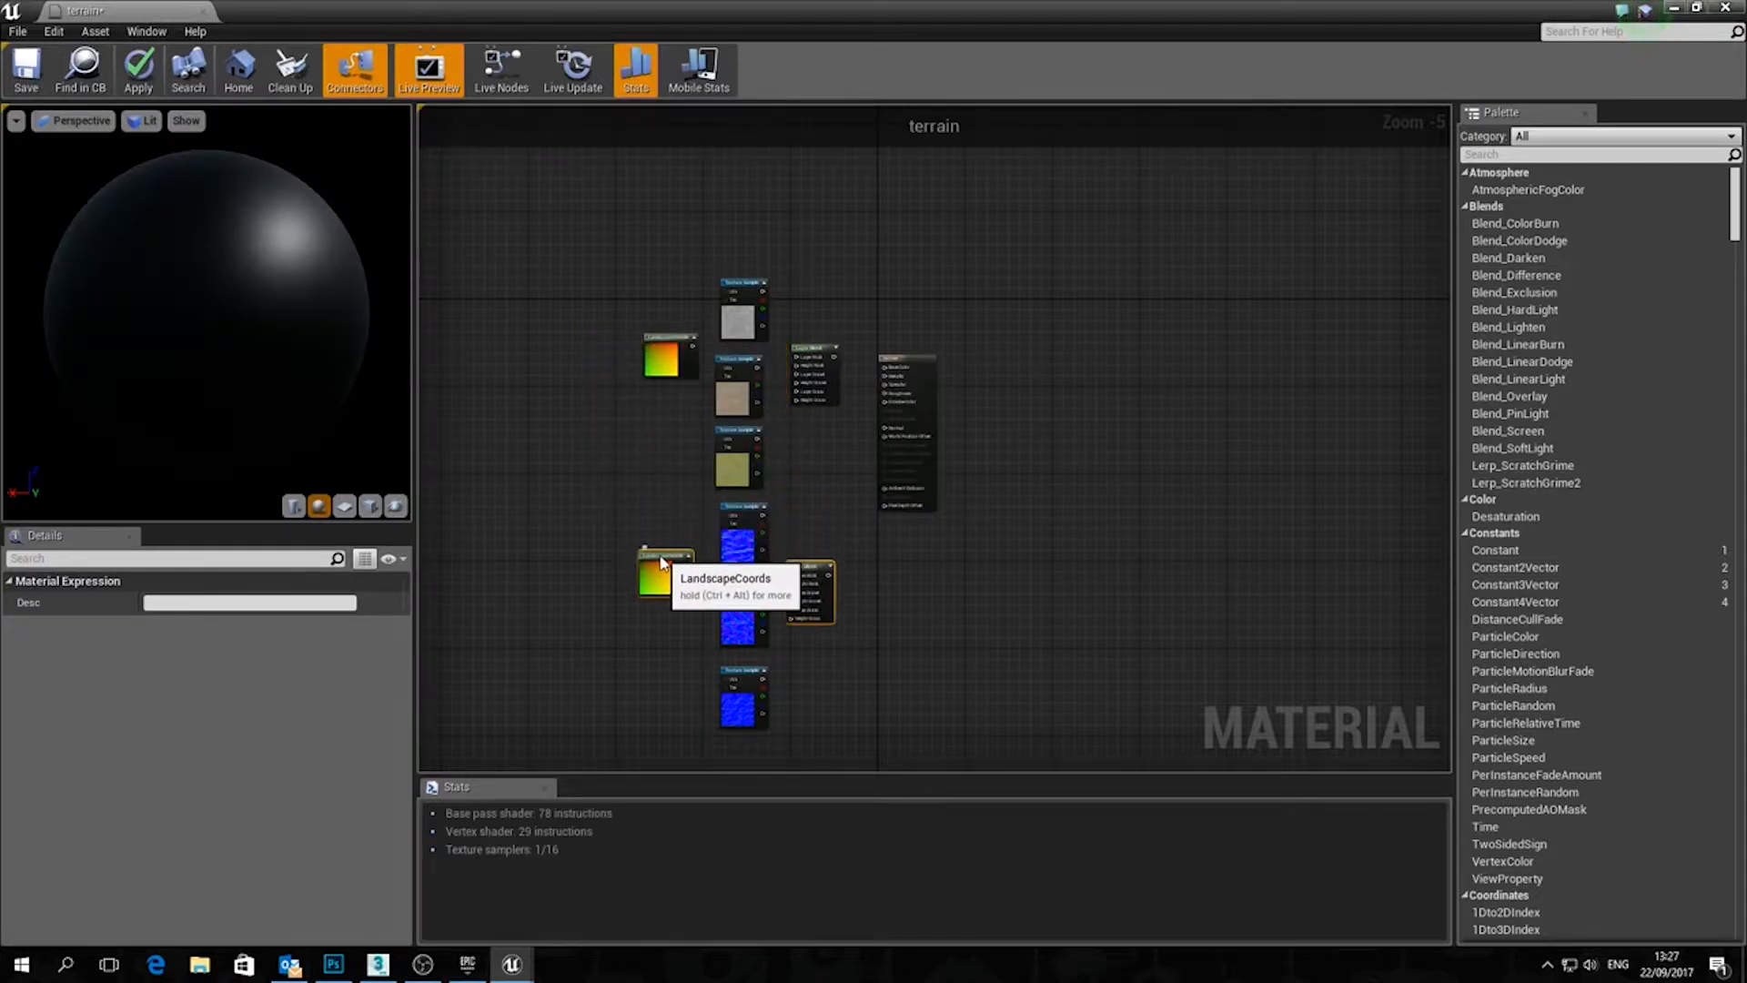
{"action": "left_click", "coordinate": [800, 312]}
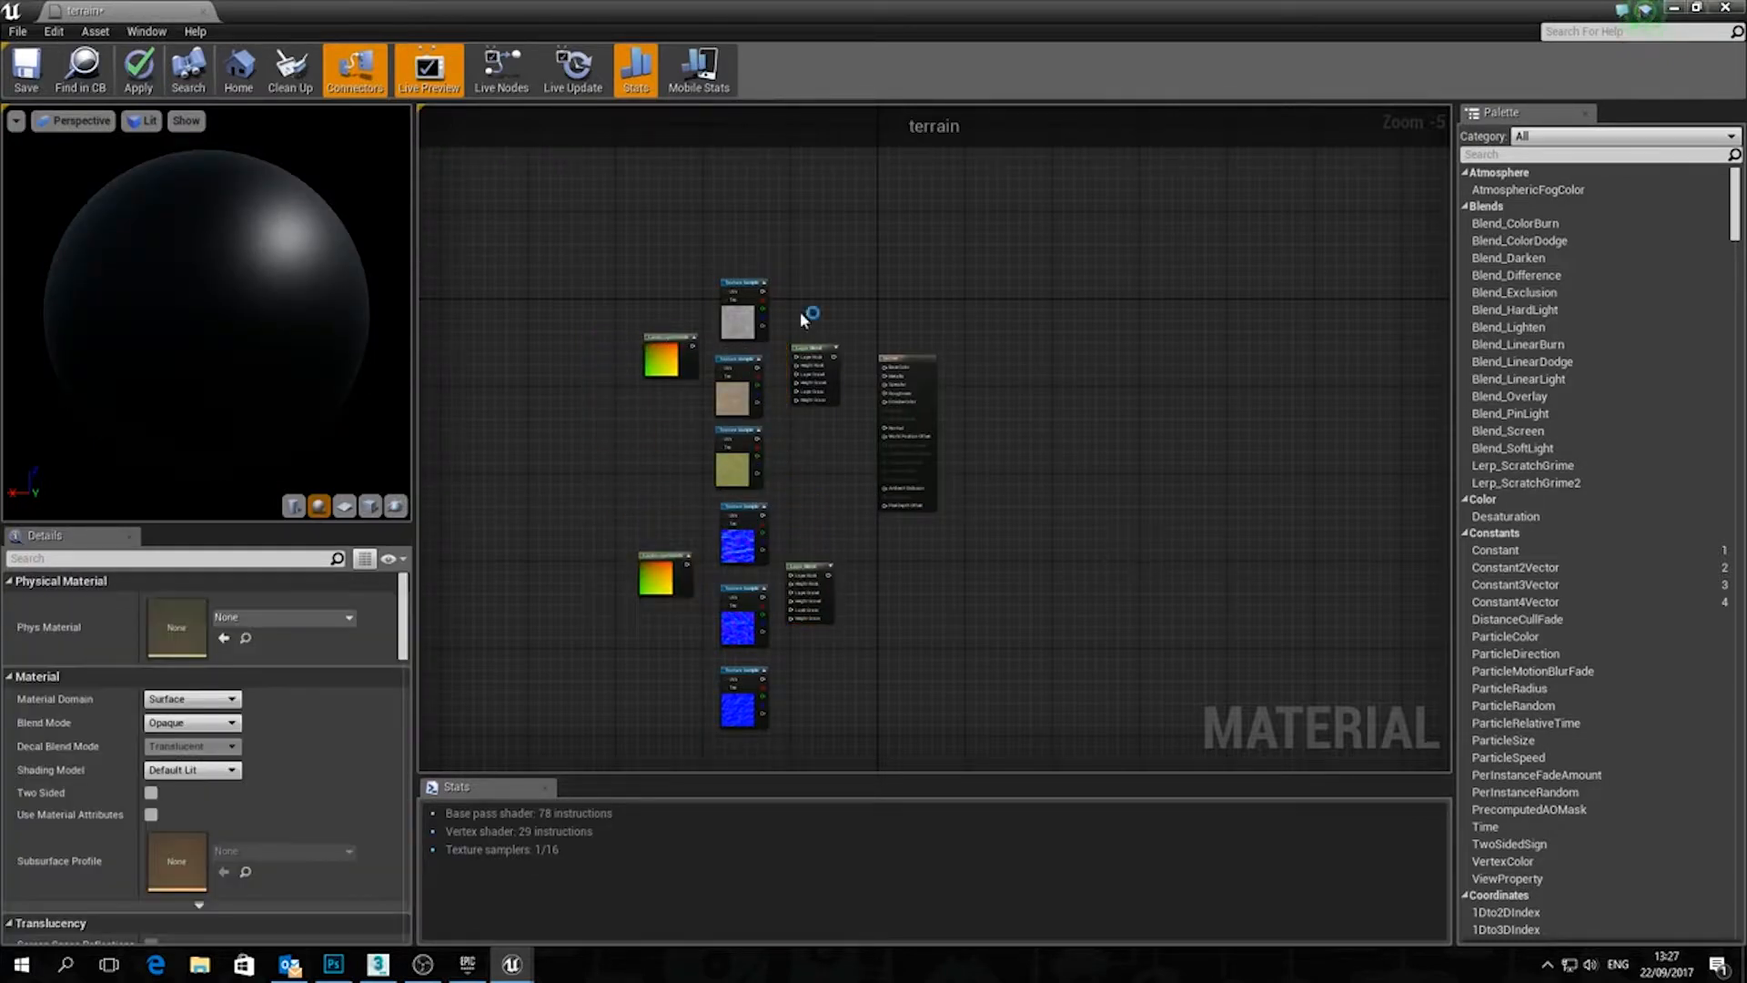
Connect the original LandscapeCoords node to the UVs inputs of the rock, gravel and grass colour samples
{"action": "left_click", "coordinate": [661, 337]}
{"action": "left_click", "coordinate": [650, 413]}
{"action": "scroll", "coordinate": [702, 326], "scroll_direction": "up", "scroll_amount": 3}
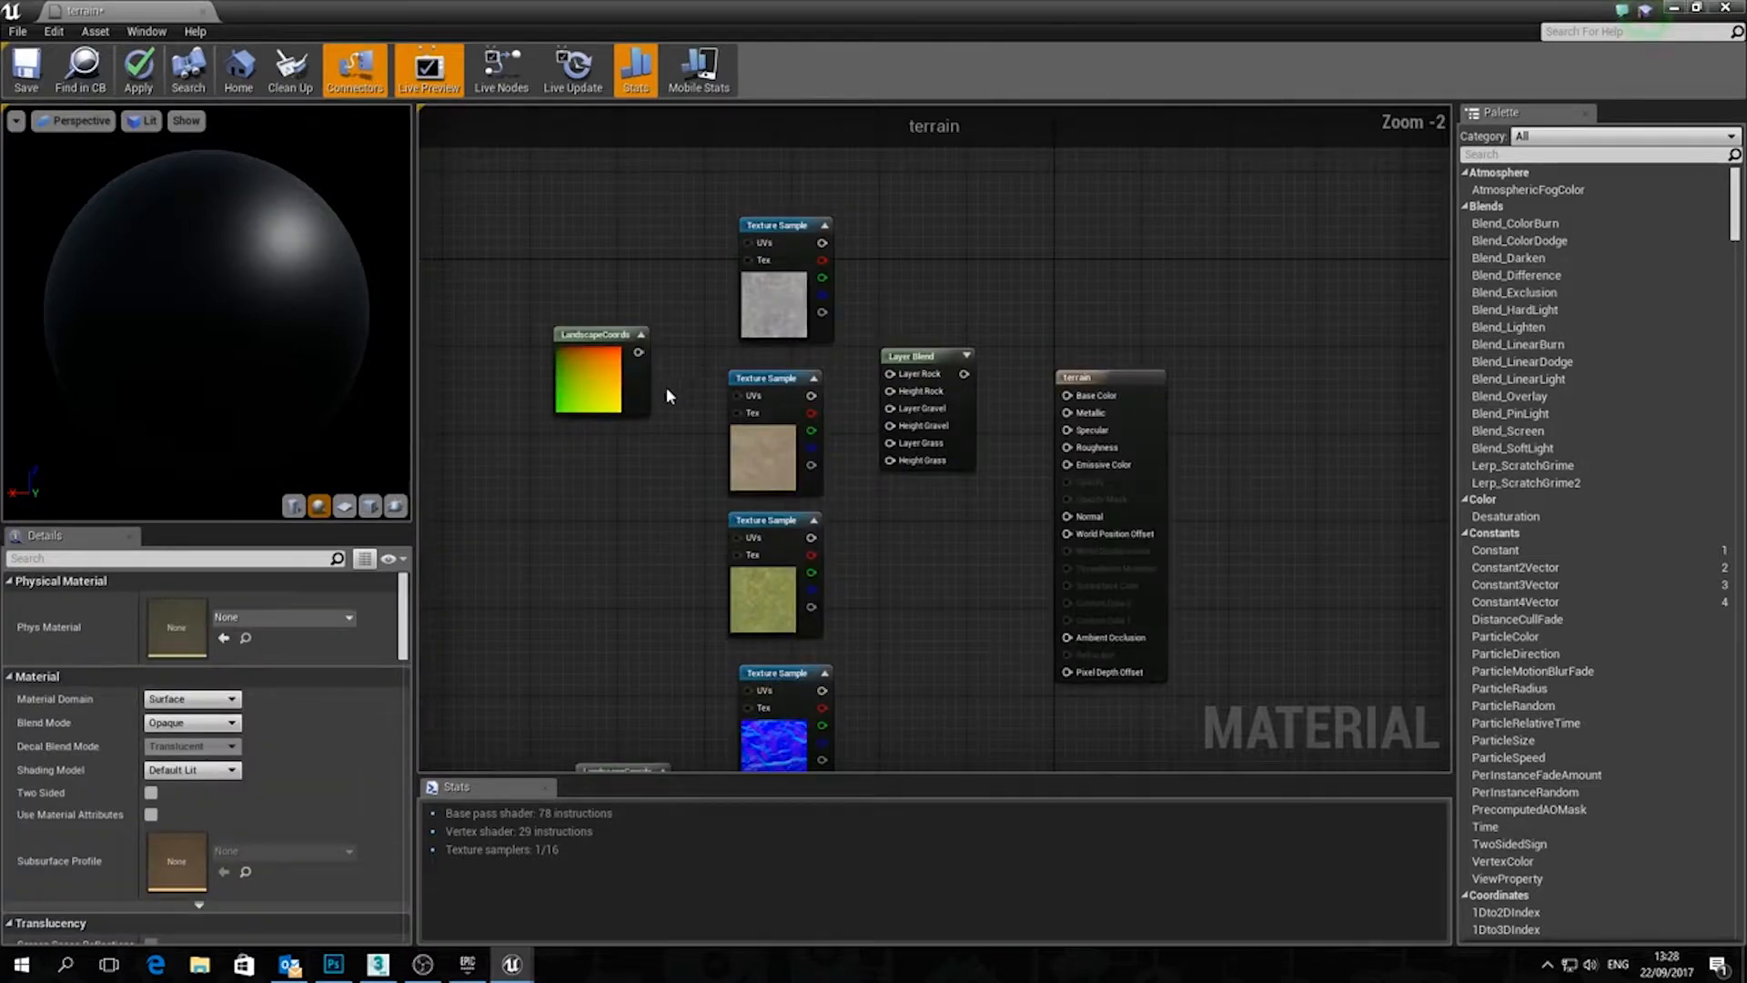
{"action": "left_click_drag", "start_coordinate": [638, 352], "coordinate": [751, 243]}
{"action": "left_click_drag", "start_coordinate": [639, 352], "coordinate": [735, 393]}
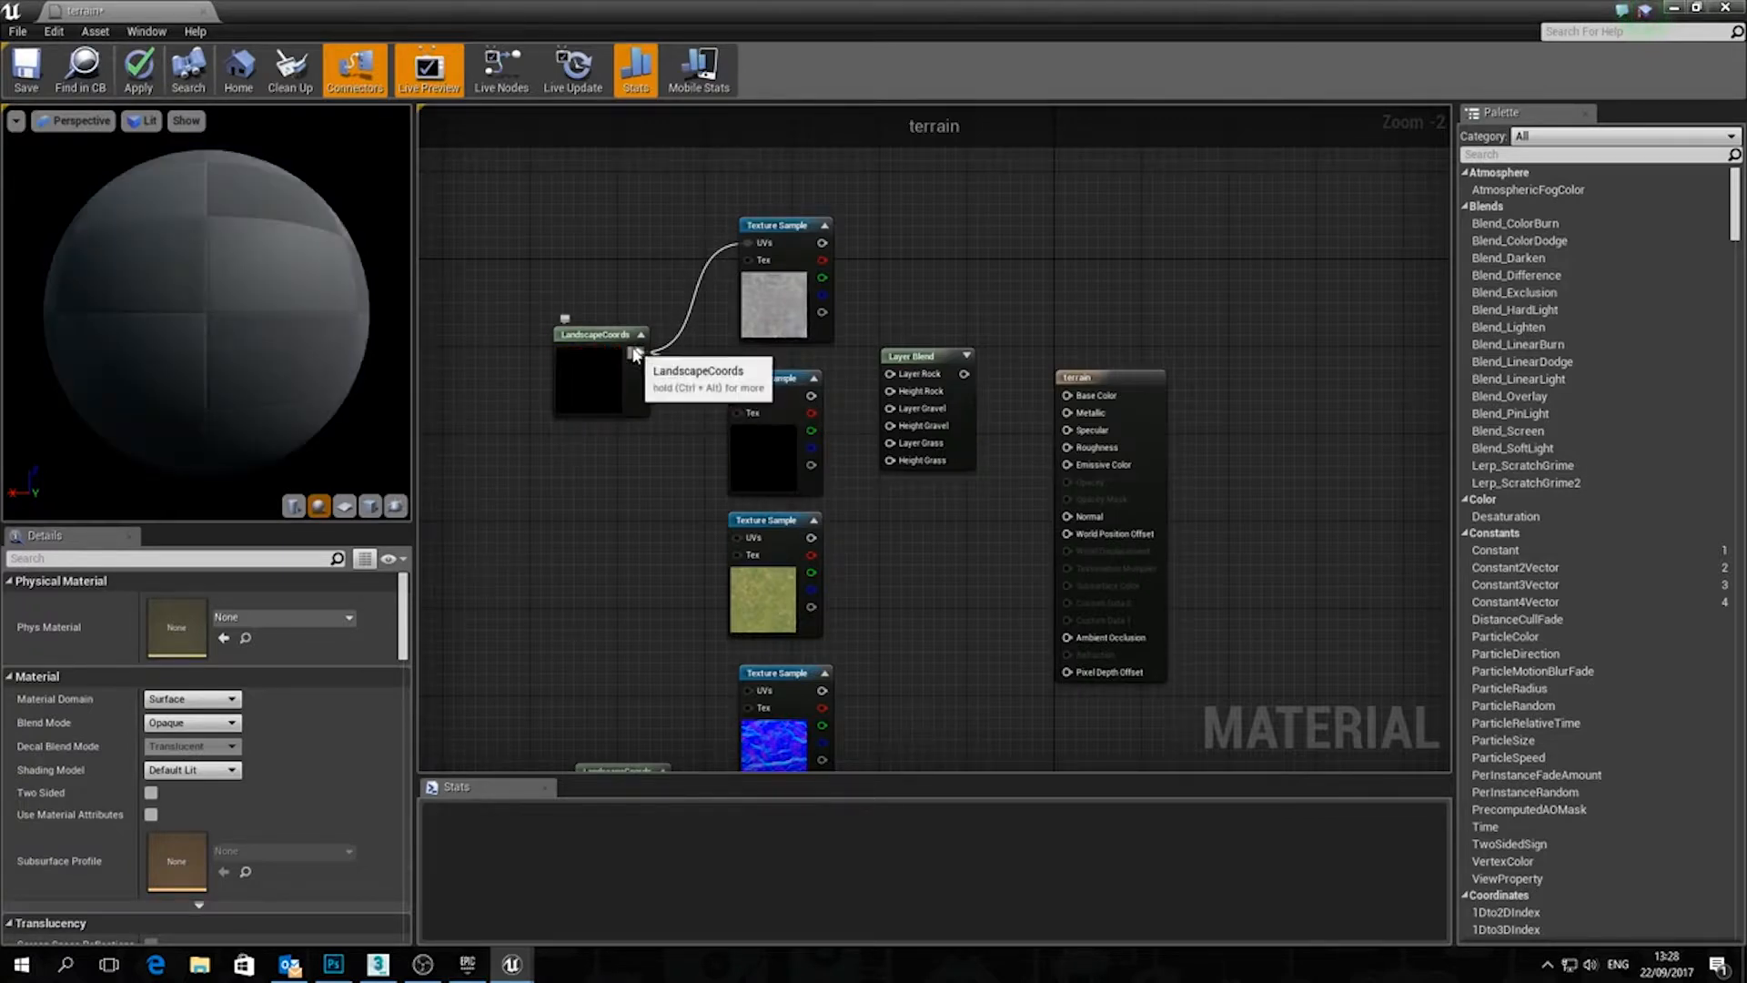
{"action": "left_click_drag", "start_coordinate": [639, 352], "coordinate": [737, 537]}
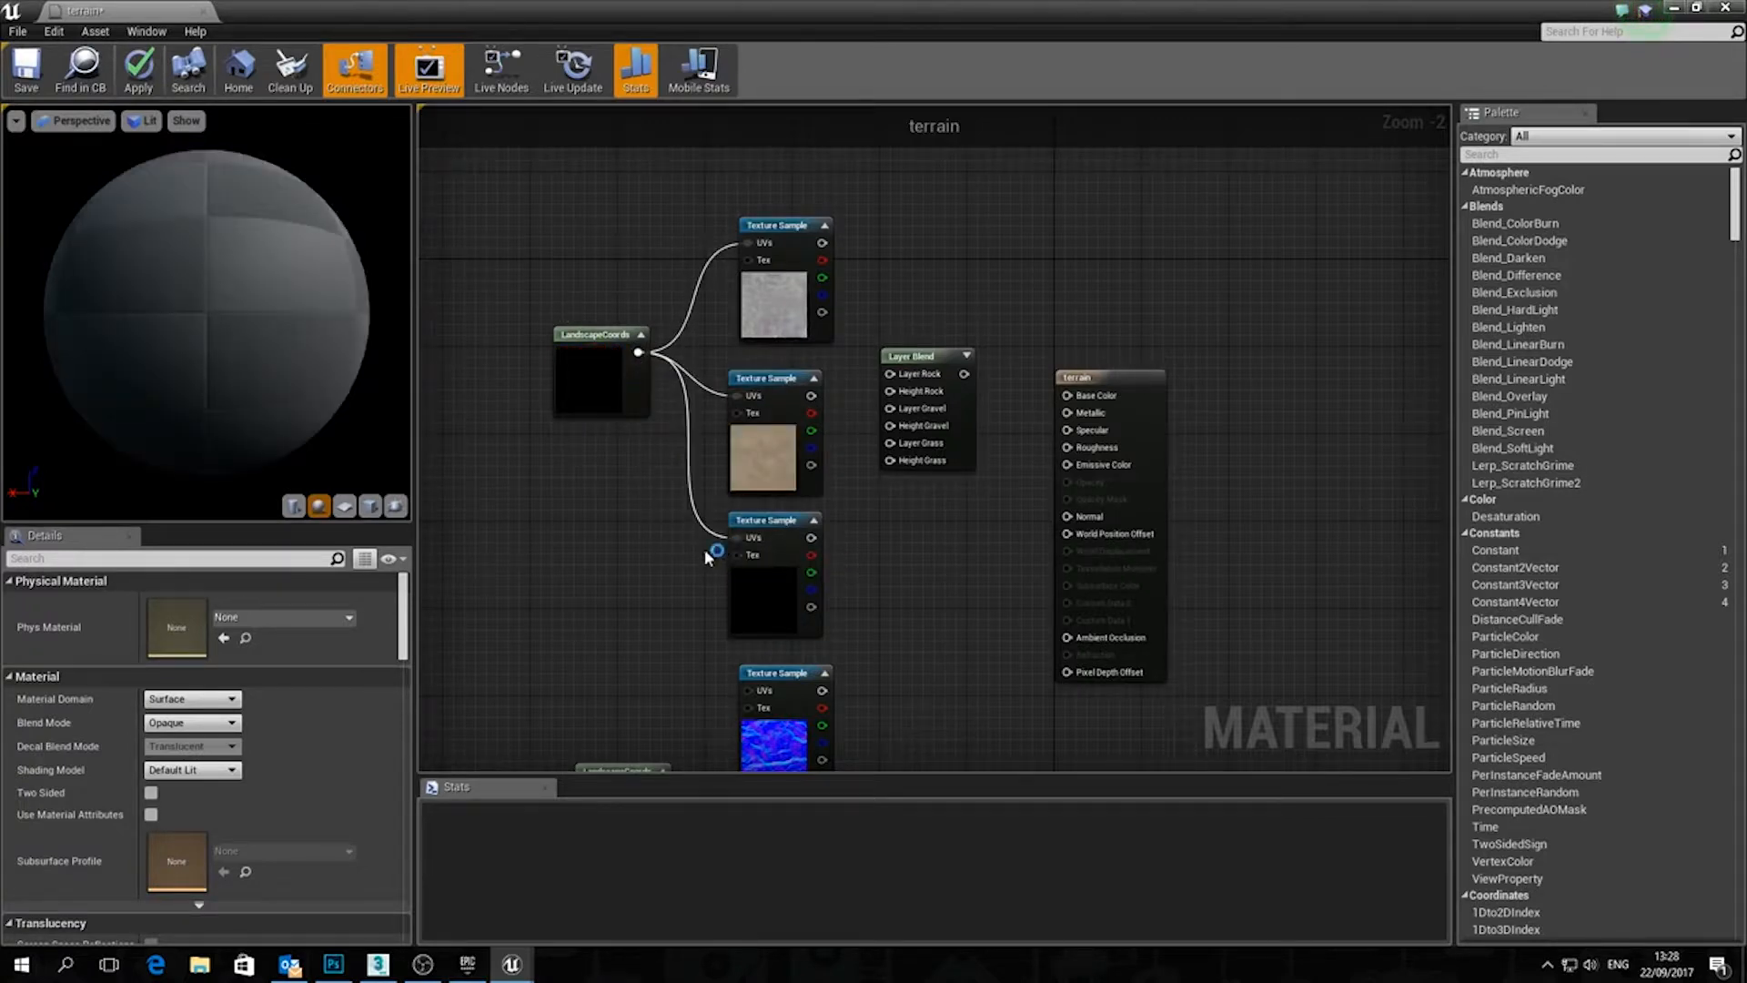
Connect the duplicated LandscapeCoords node to the UVs inputs of the rock, gravel and grass normal map samples
{"action": "right_click_drag", "start_coordinate": [676, 573], "coordinate": [722, 229]}
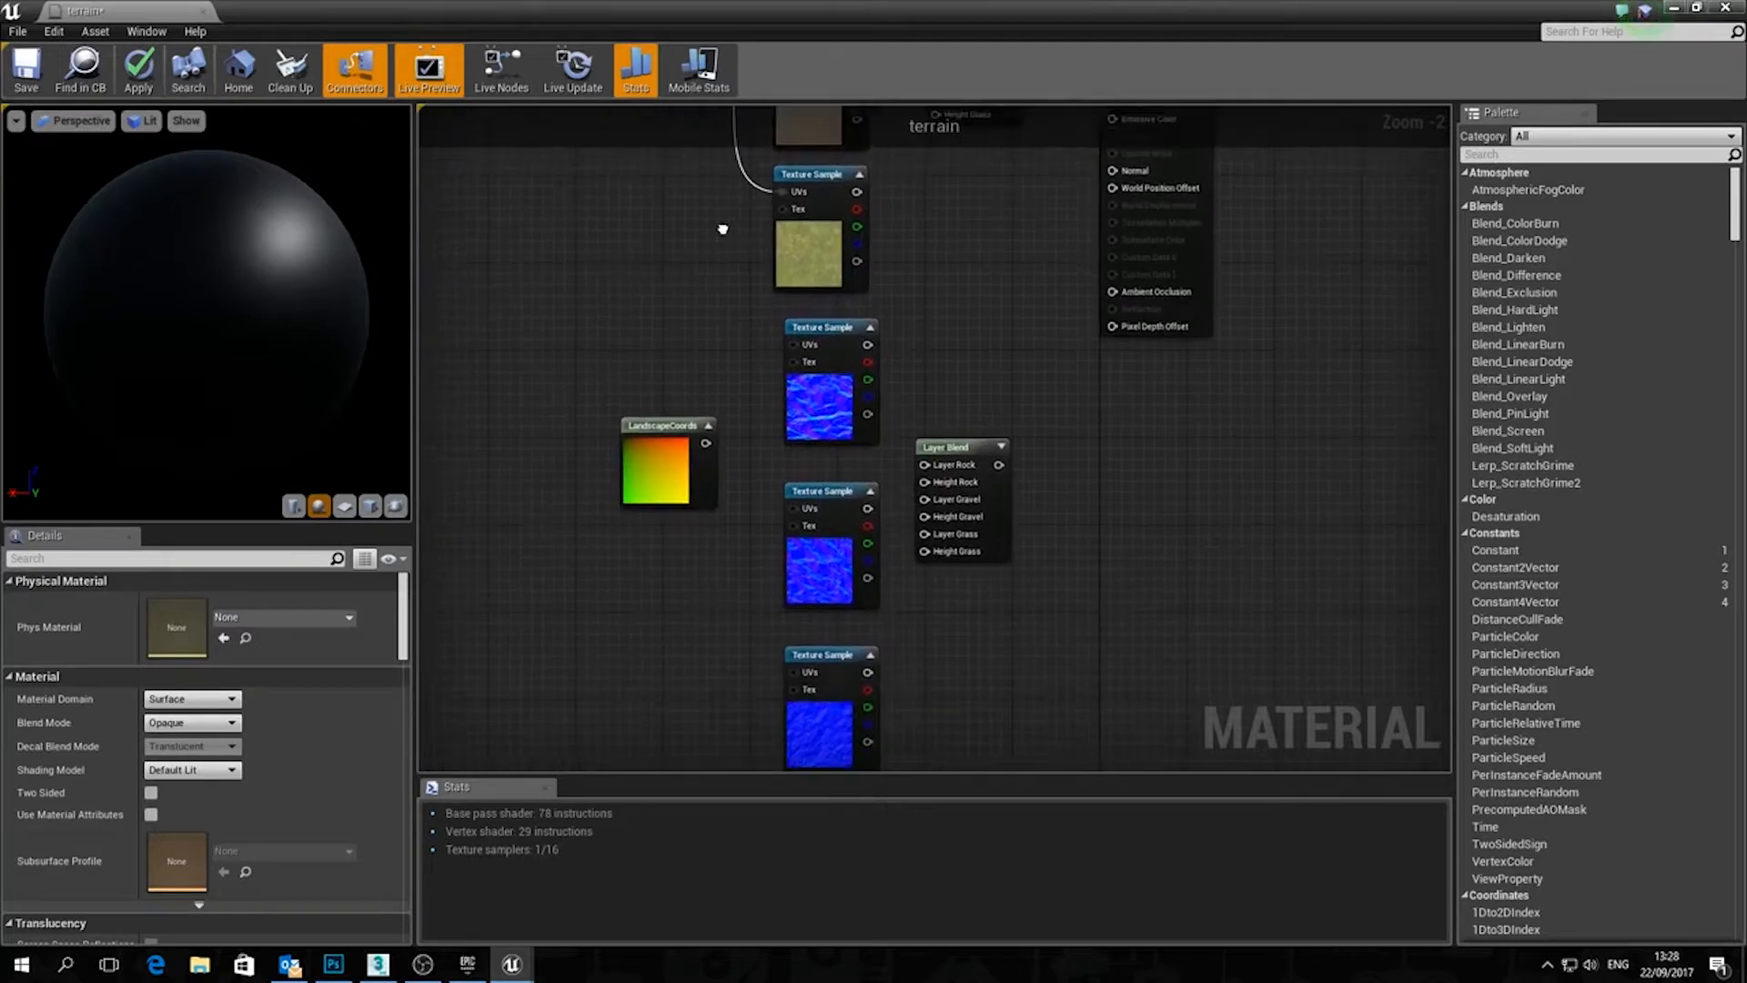
{"action": "left_click_drag", "start_coordinate": [705, 443], "coordinate": [786, 344]}
{"action": "left_click_drag", "start_coordinate": [705, 443], "coordinate": [789, 508]}
{"action": "right_click_drag", "start_coordinate": [721, 565], "coordinate": [742, 418]}
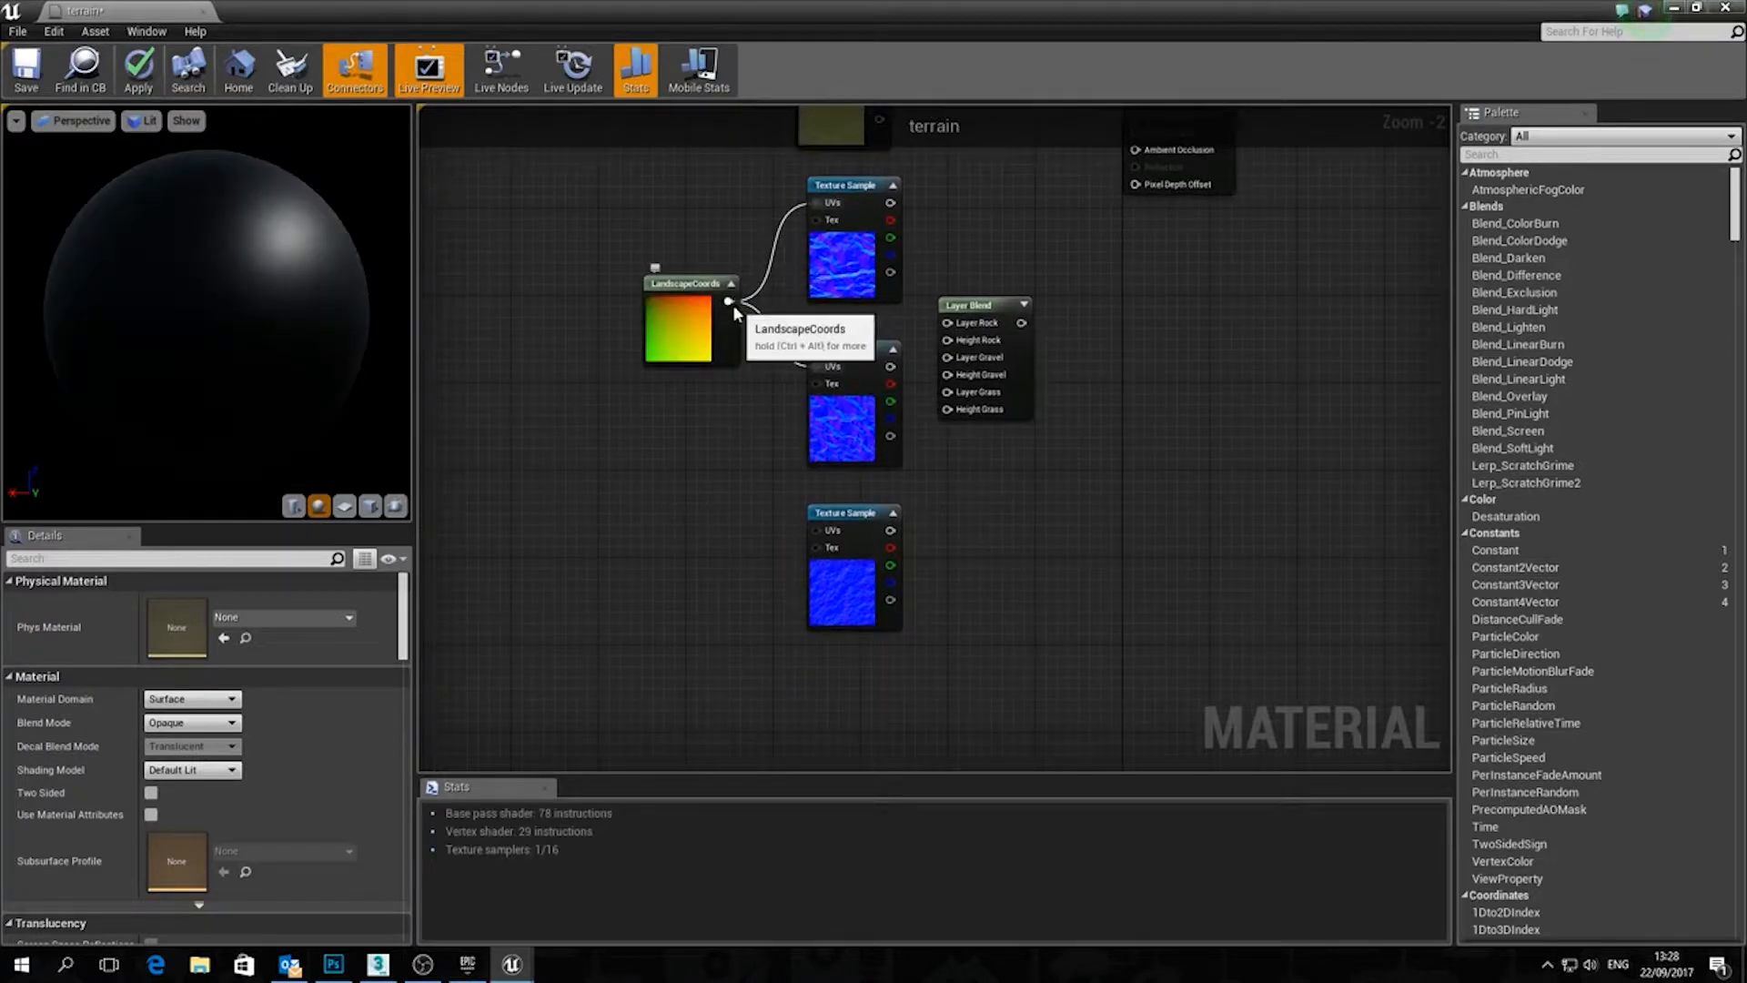
{"action": "left_click_drag", "start_coordinate": [731, 302], "coordinate": [751, 349]}
{"action": "left_click_drag", "start_coordinate": [795, 545], "coordinate": [816, 487]}
Connect the colour and alpha outputs of the rock, gravel and grass colour samples to the matching Layer and Height inputs of the original Layer Blend
{"action": "right_click_drag", "start_coordinate": [1005, 452], "coordinate": [810, 770]}
{"action": "right_click_drag", "start_coordinate": [799, 382], "coordinate": [863, 486]}
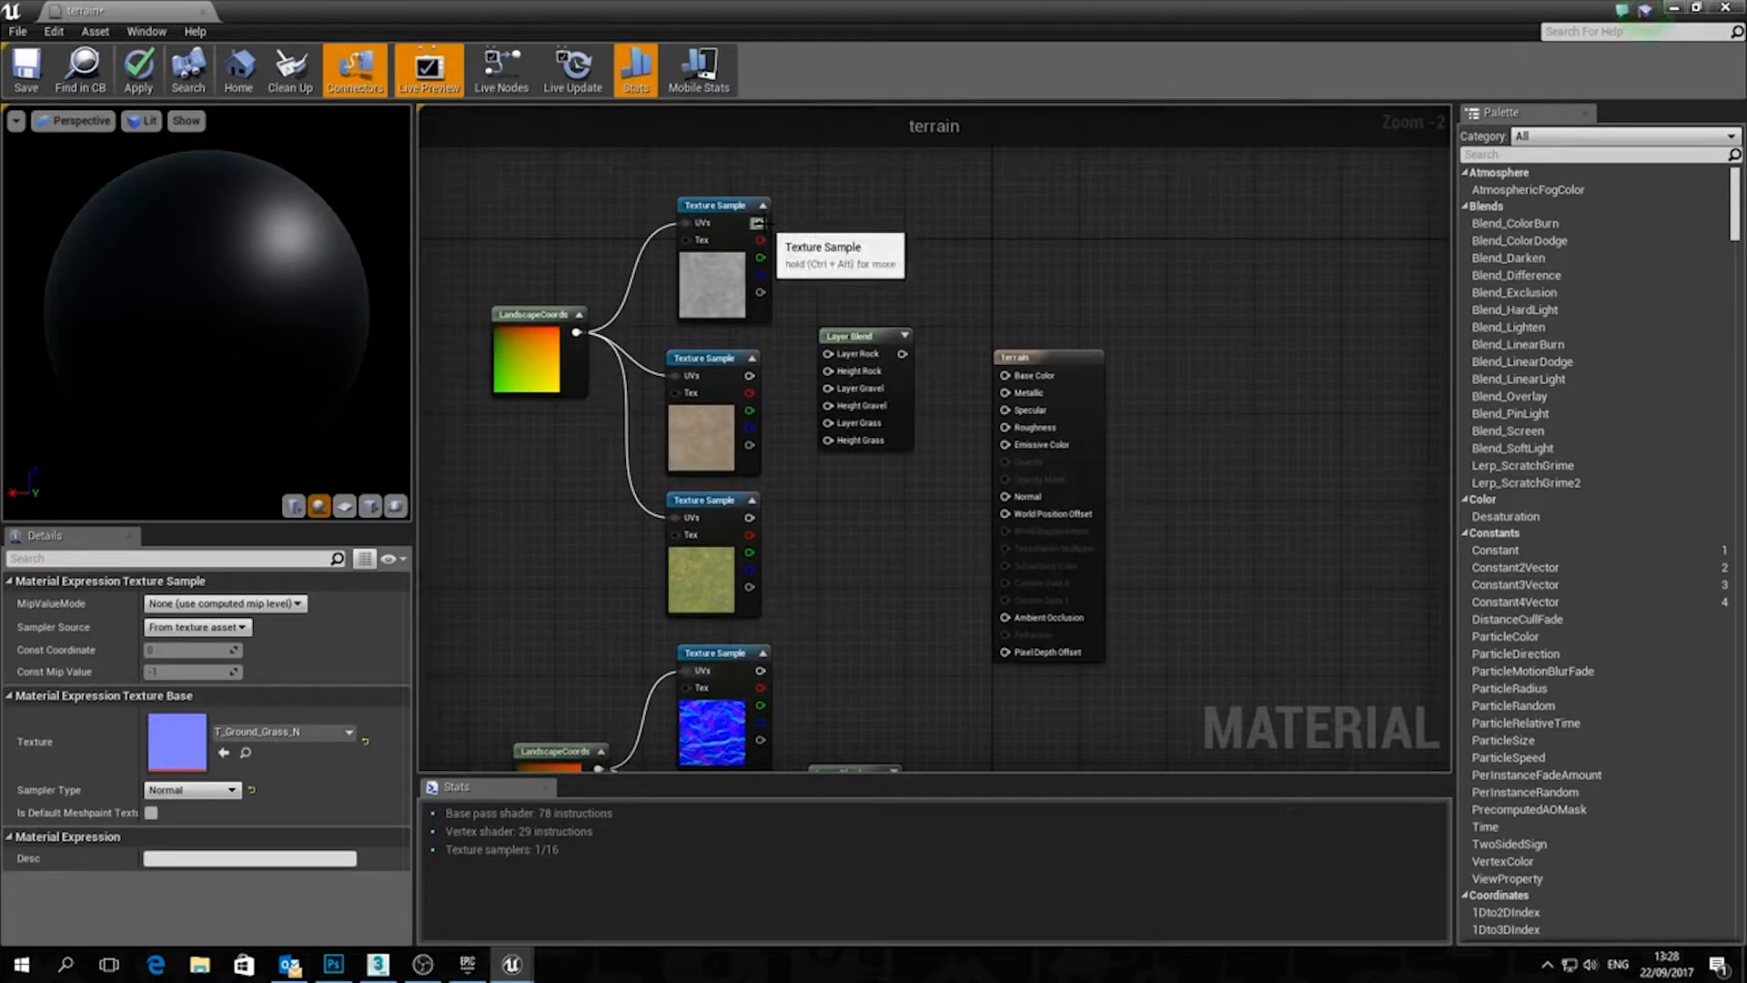
{"action": "left_click_drag", "start_coordinate": [760, 222], "coordinate": [868, 337]}
{"action": "left_click_drag", "start_coordinate": [760, 291], "coordinate": [838, 388]}
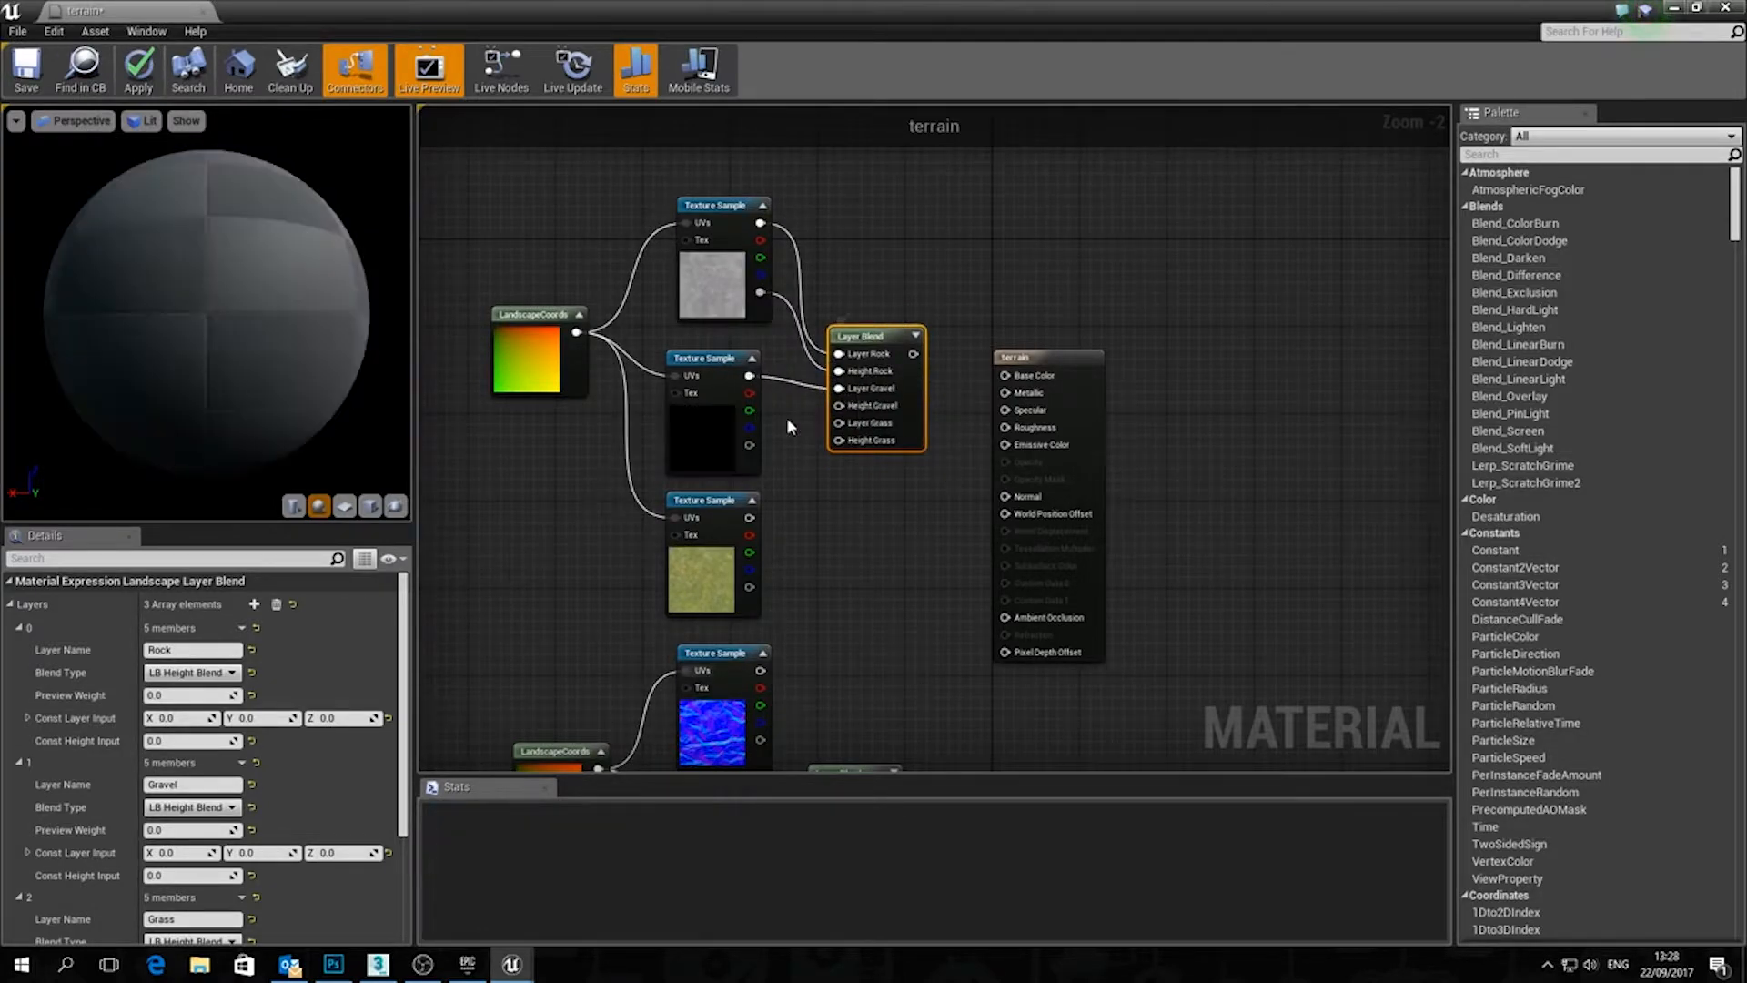
{"action": "left_click_drag", "start_coordinate": [749, 444], "coordinate": [837, 405]}
{"action": "right_click_drag", "start_coordinate": [819, 577], "coordinate": [832, 487]}
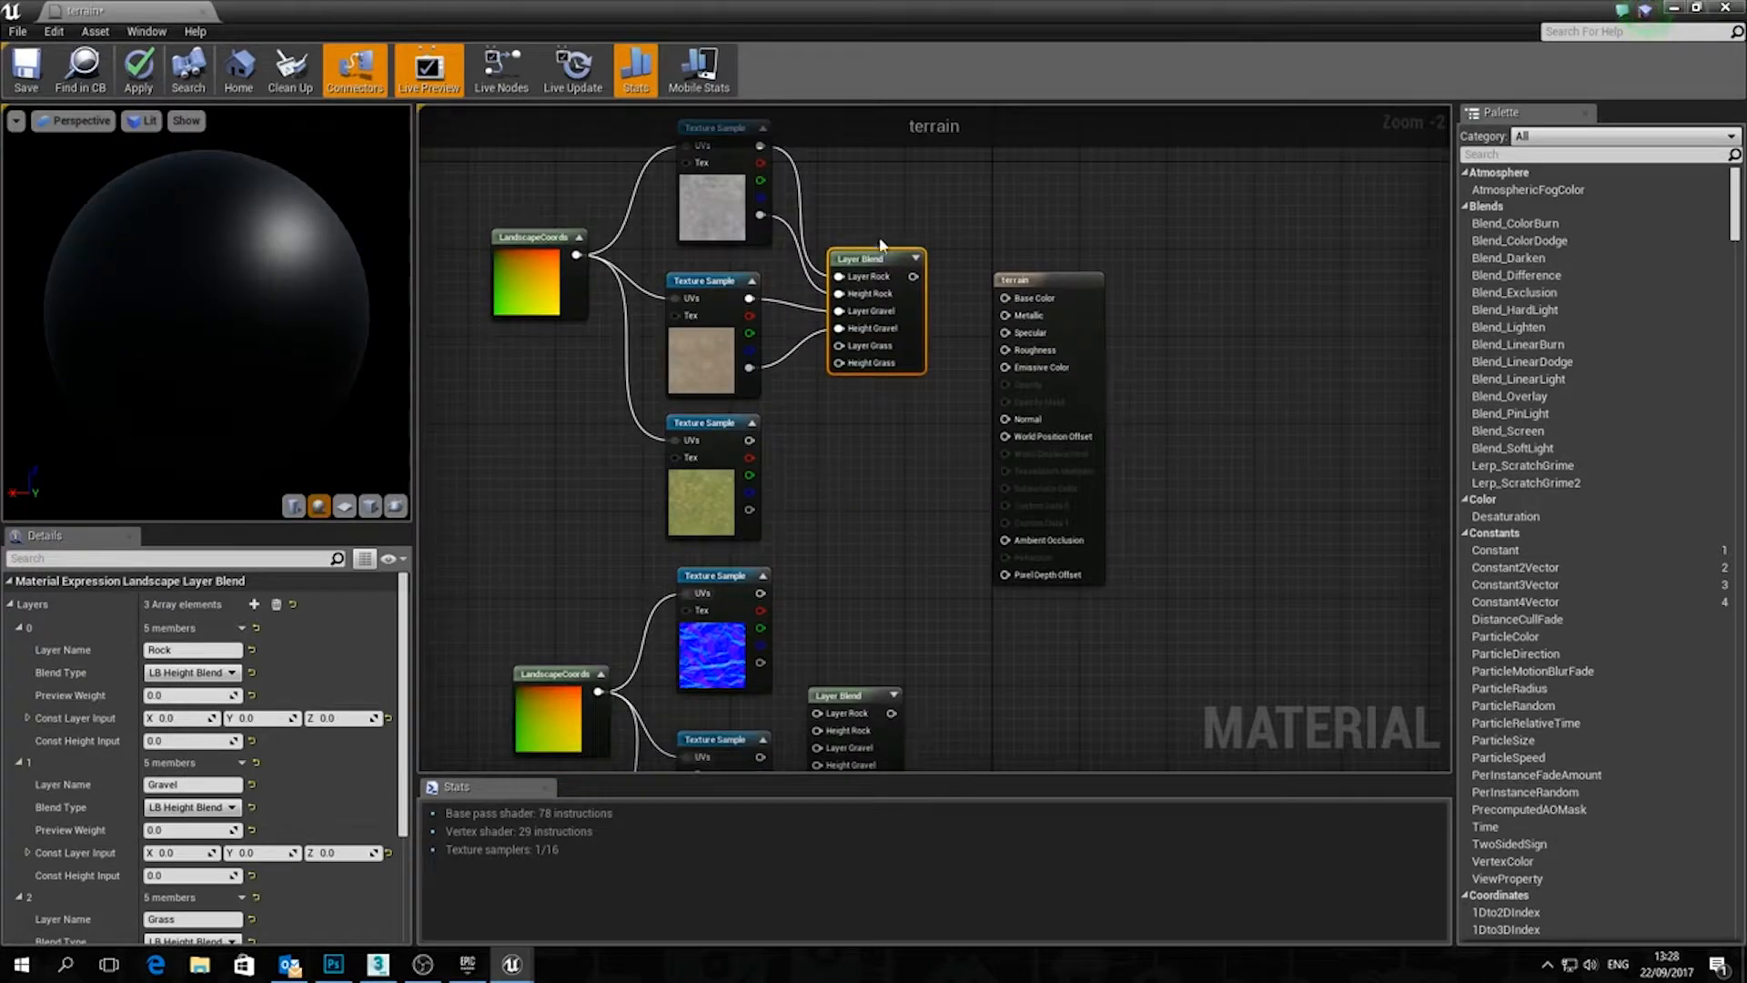
{"action": "left_click_drag", "start_coordinate": [877, 261], "coordinate": [888, 294]}
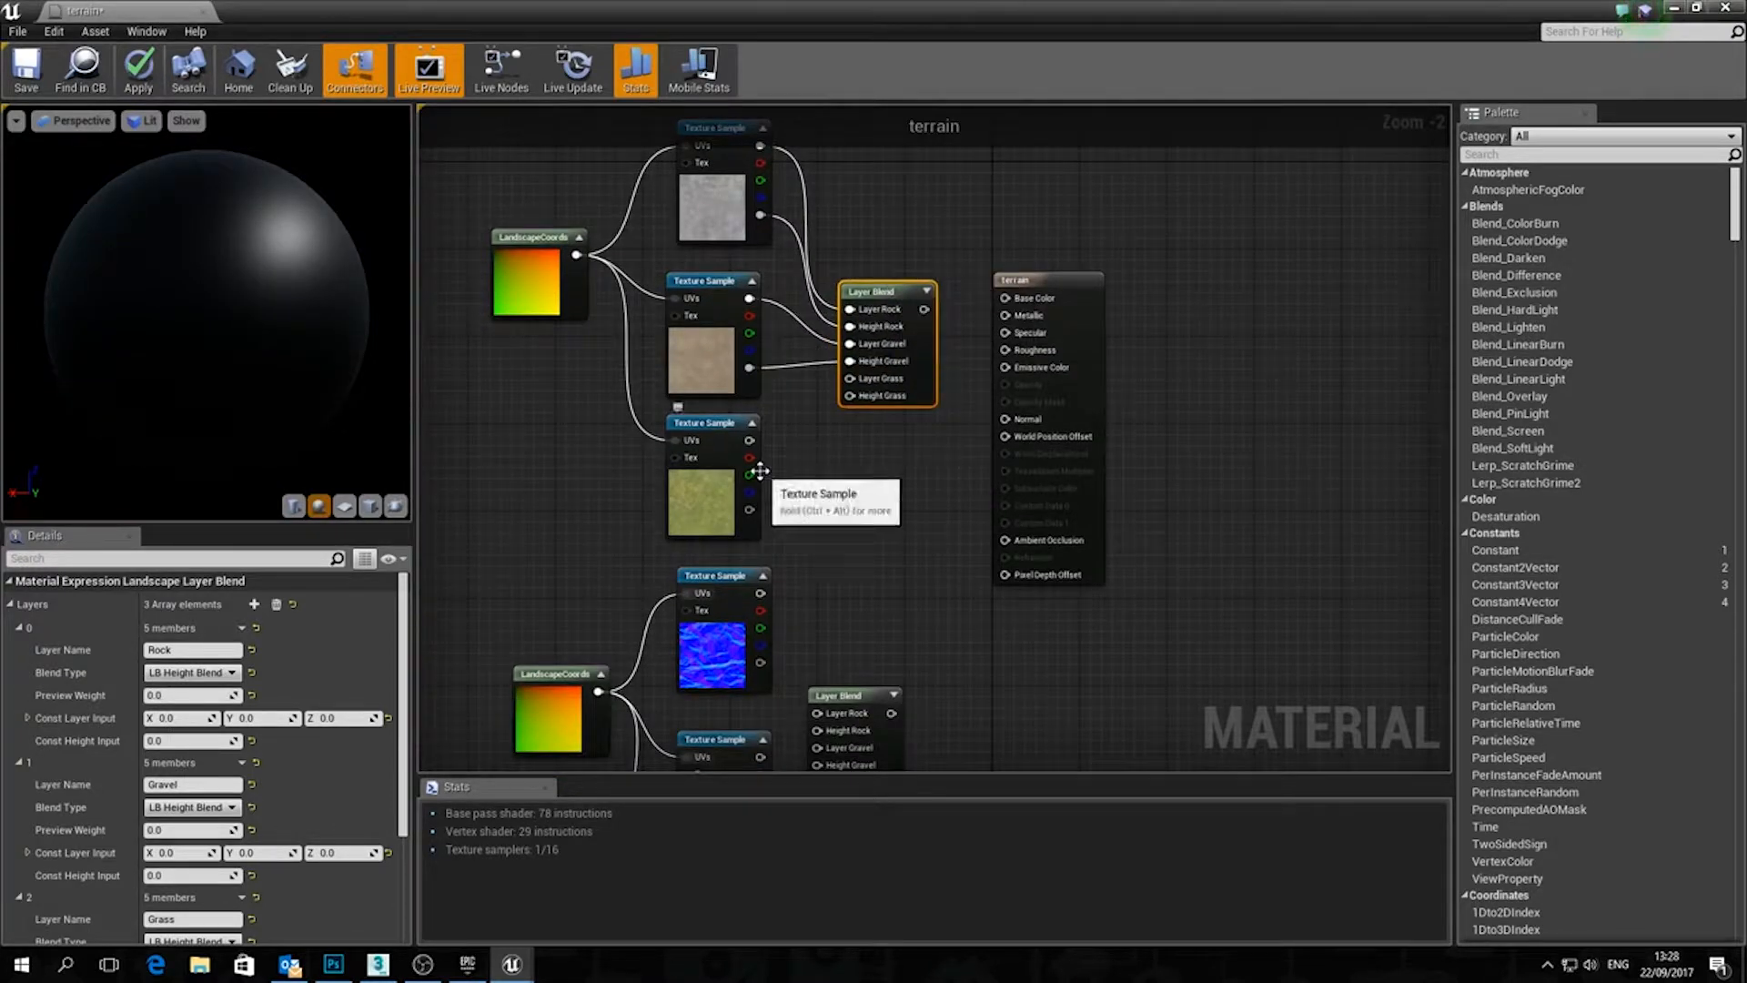
{"action": "left_click_drag", "start_coordinate": [749, 440], "coordinate": [848, 381]}
{"action": "left_click_drag", "start_coordinate": [748, 508], "coordinate": [850, 397]}
Connect the colour and alpha outputs of the three normal map samples to the matching Layer and Height inputs of the duplicated Layer Blend
{"action": "right_click_drag", "start_coordinate": [853, 487], "coordinate": [869, 259]}
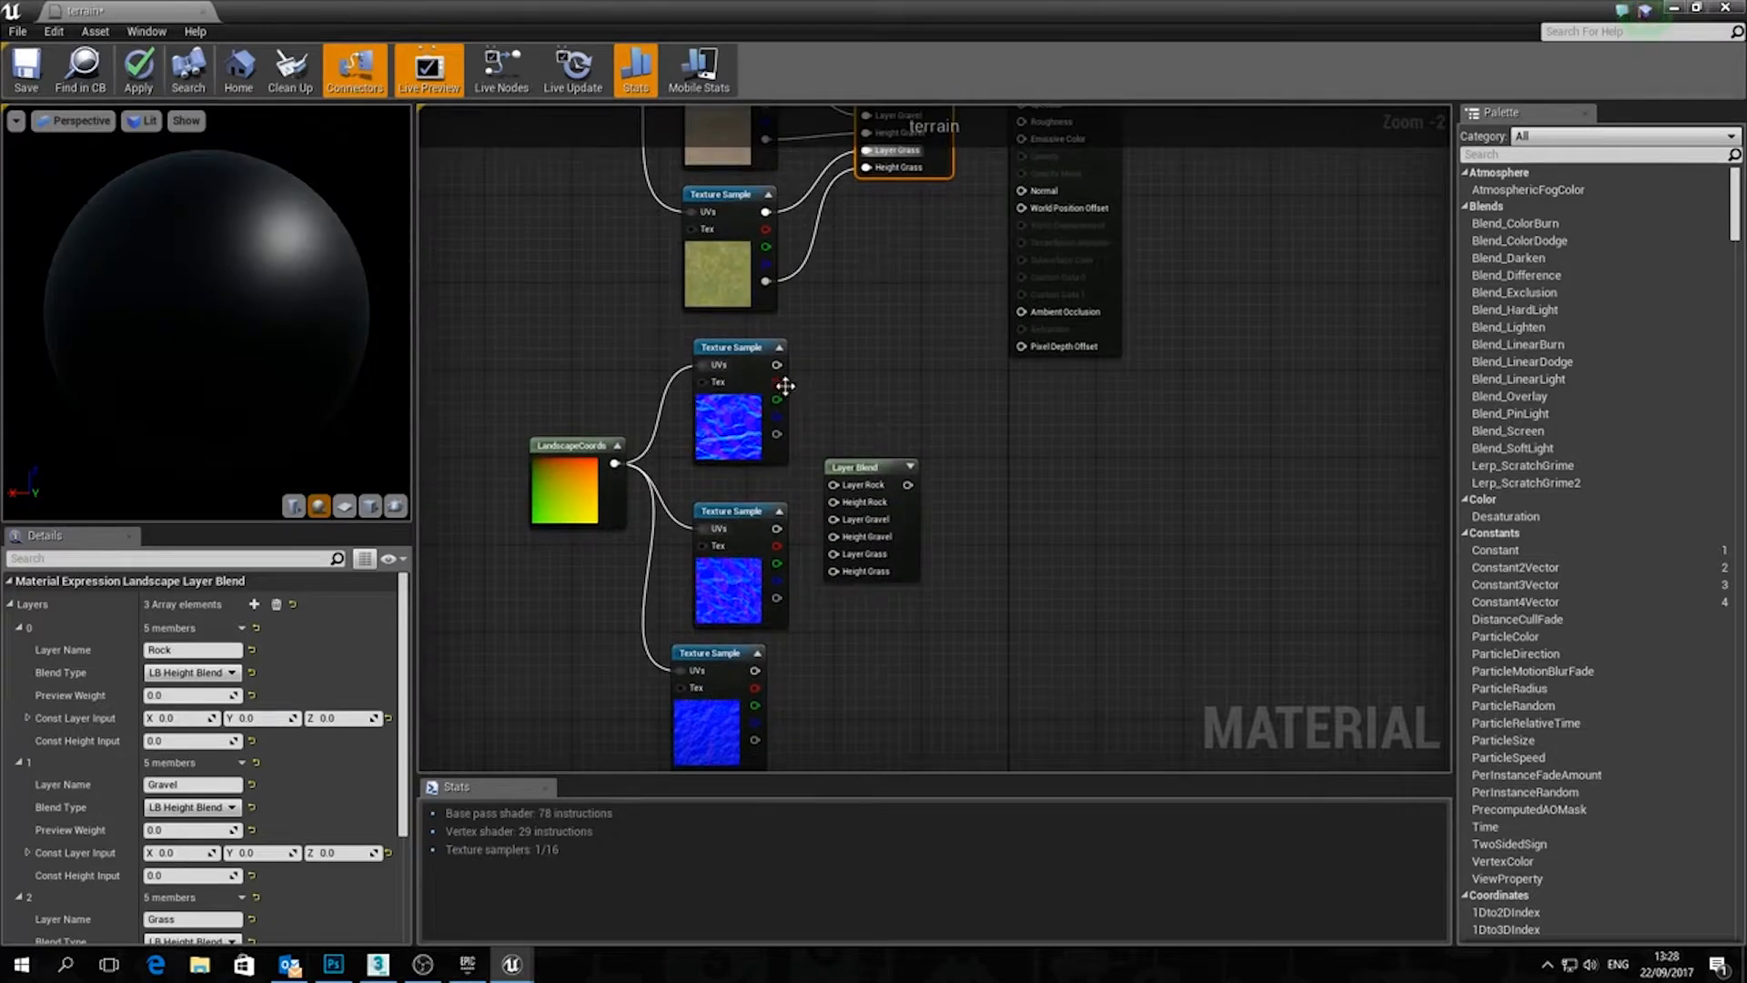
{"action": "left_click_drag", "start_coordinate": [776, 364], "coordinate": [827, 484]}
{"action": "right_click_drag", "start_coordinate": [827, 484], "coordinate": [838, 359]}
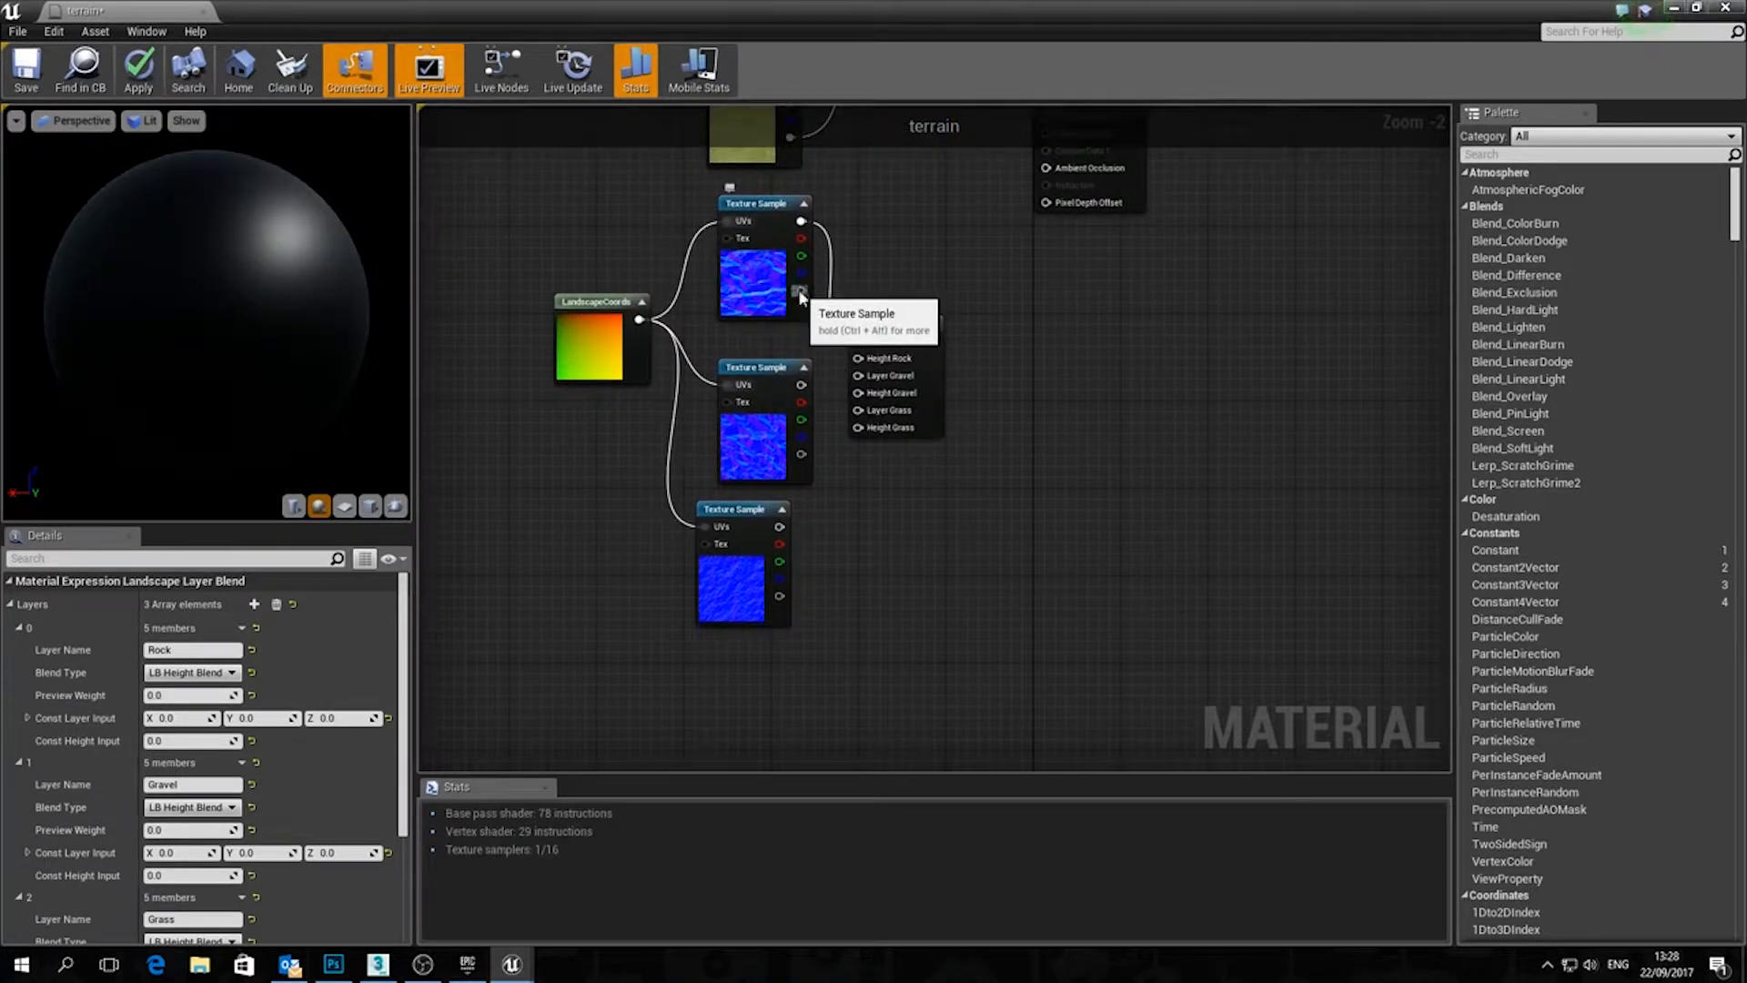
{"action": "left_click_drag", "start_coordinate": [800, 293], "coordinate": [856, 387]}
{"action": "left_click_drag", "start_coordinate": [801, 453], "coordinate": [855, 397]}
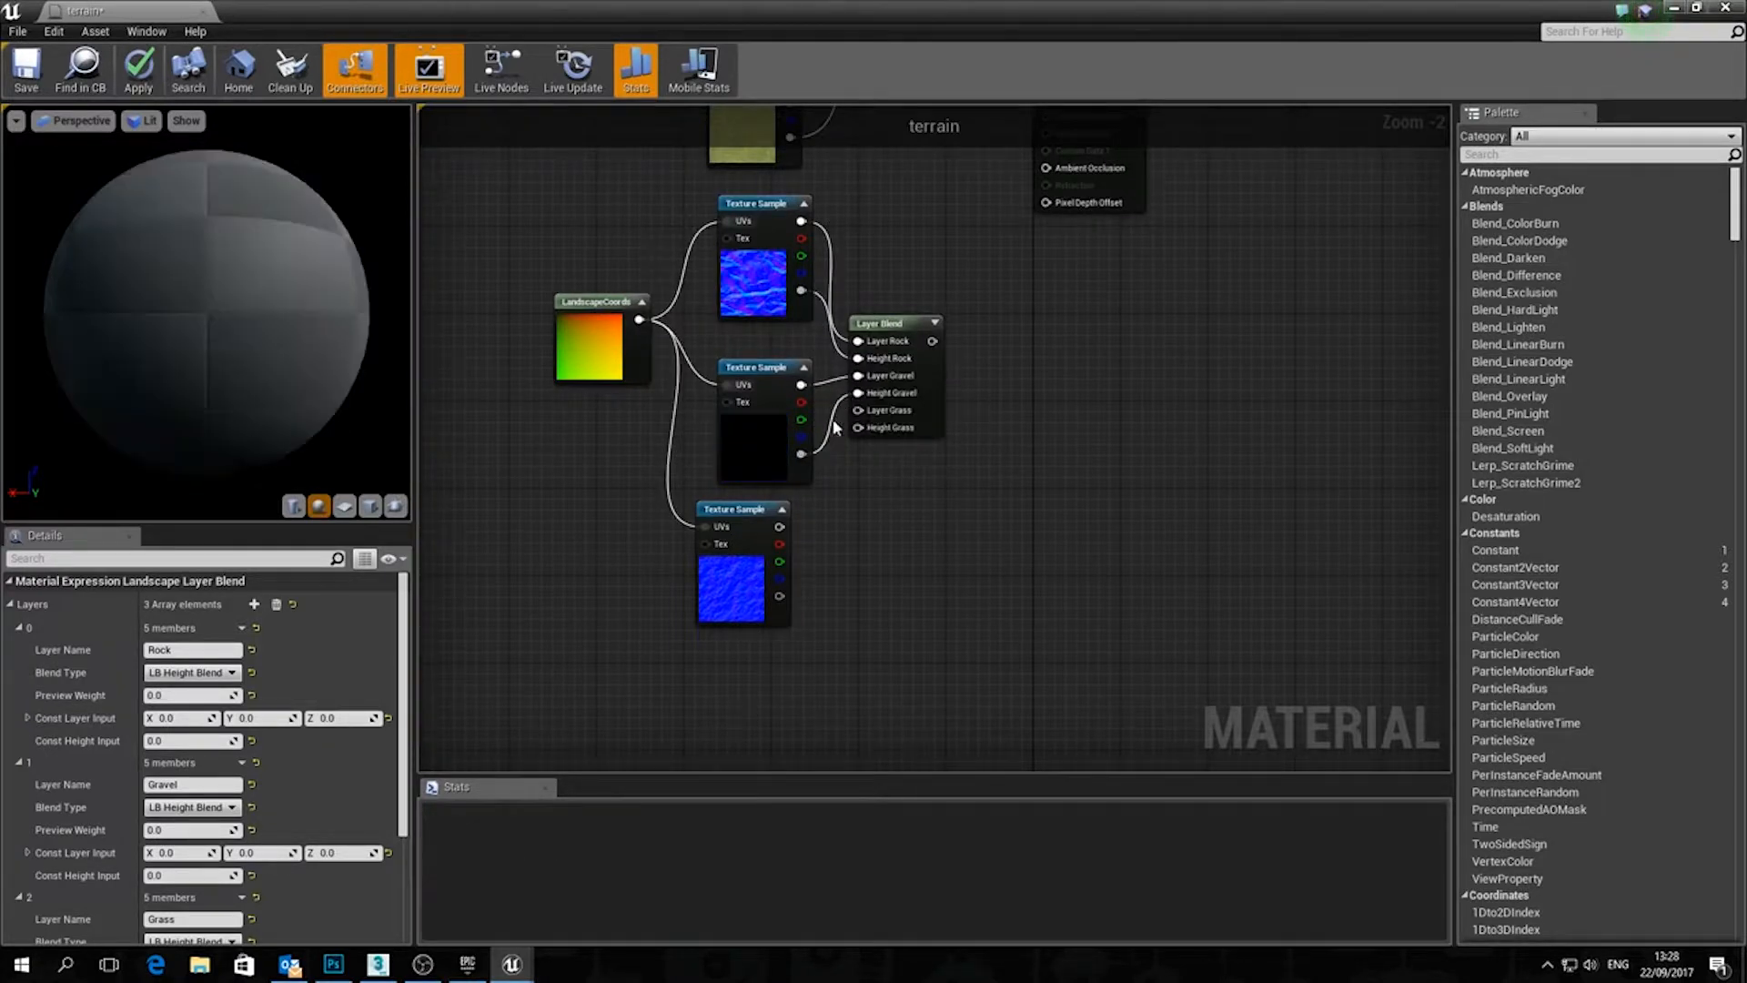
{"action": "left_click_drag", "start_coordinate": [779, 526], "coordinate": [789, 531]}
{"action": "left_click_drag", "start_coordinate": [851, 420], "coordinate": [857, 410]}
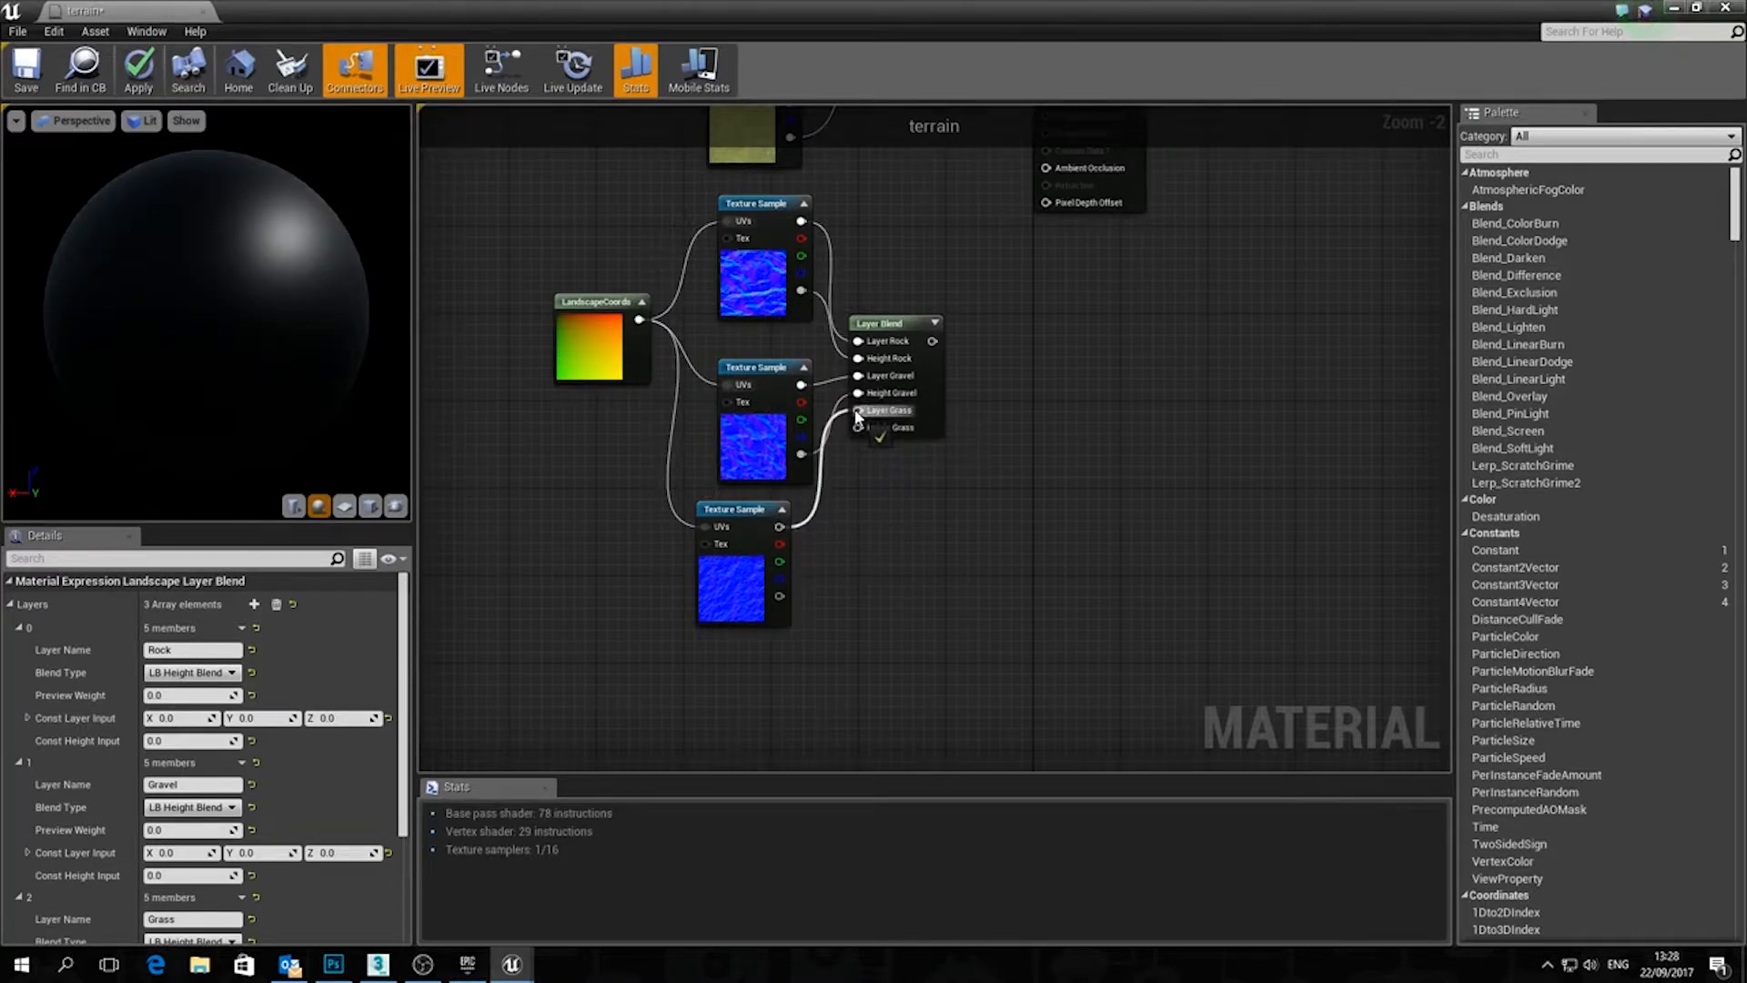
{"action": "left_click_drag", "start_coordinate": [779, 595], "coordinate": [857, 426]}
{"action": "left_click_drag", "start_coordinate": [913, 322], "coordinate": [937, 319]}
Connect the normal map Layer Blend to the terrain node's Normal input and the colour Layer Blend to its Base Color input
{"action": "right_click_drag", "start_coordinate": [997, 318], "coordinate": [937, 546]}
{"action": "left_click_drag", "start_coordinate": [895, 566], "coordinate": [985, 272]}
{"action": "right_click_drag", "start_coordinate": [922, 170], "coordinate": [868, 363]}
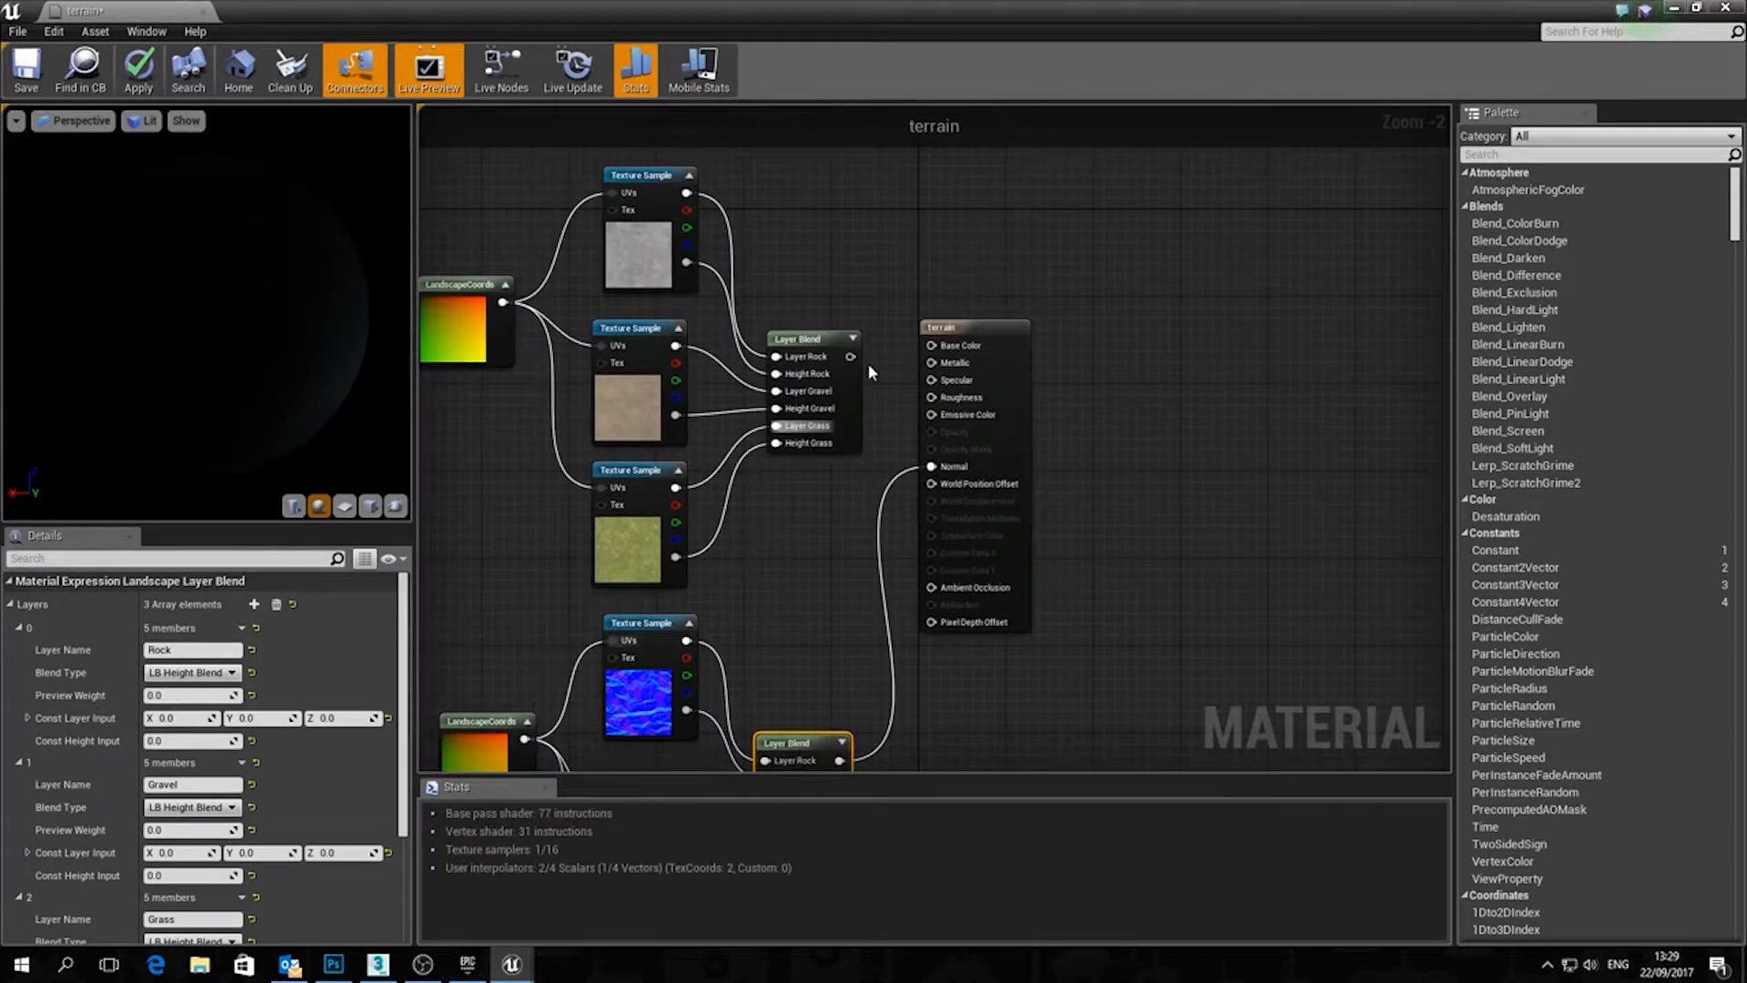
{"action": "left_click_drag", "start_coordinate": [849, 356], "coordinate": [930, 347]}
{"action": "right_click_drag", "start_coordinate": [821, 555], "coordinate": [995, 553]}
{"action": "left_click_drag", "start_coordinate": [929, 638], "coordinate": [1032, 466]}
Set the colour Layer Blend's Preview Weight to 0.5 for Gravel and 1 for Grass
{"action": "left_click", "coordinate": [1004, 338]}
{"action": "right_click_drag", "start_coordinate": [935, 452], "coordinate": [1105, 294]}
{"action": "scroll", "coordinate": [176, 664], "scroll_direction": "down", "scroll_amount": 1}
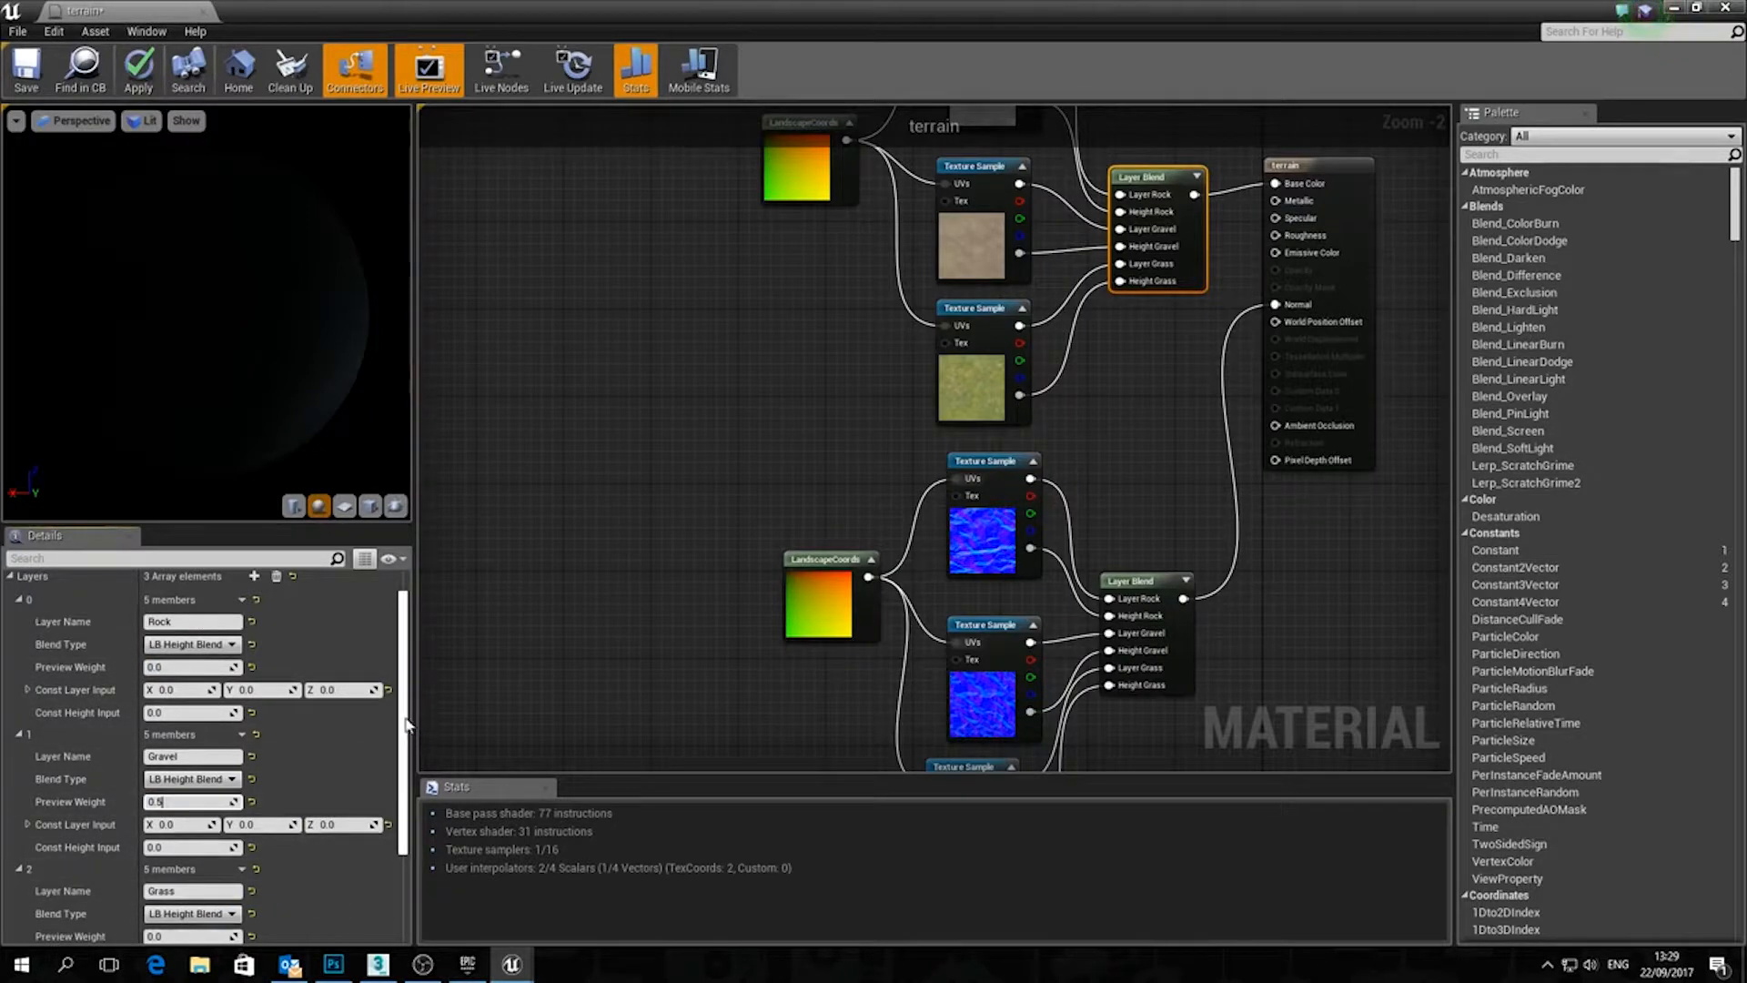
{"action": "left_click_drag", "start_coordinate": [406, 727], "coordinate": [403, 825]}
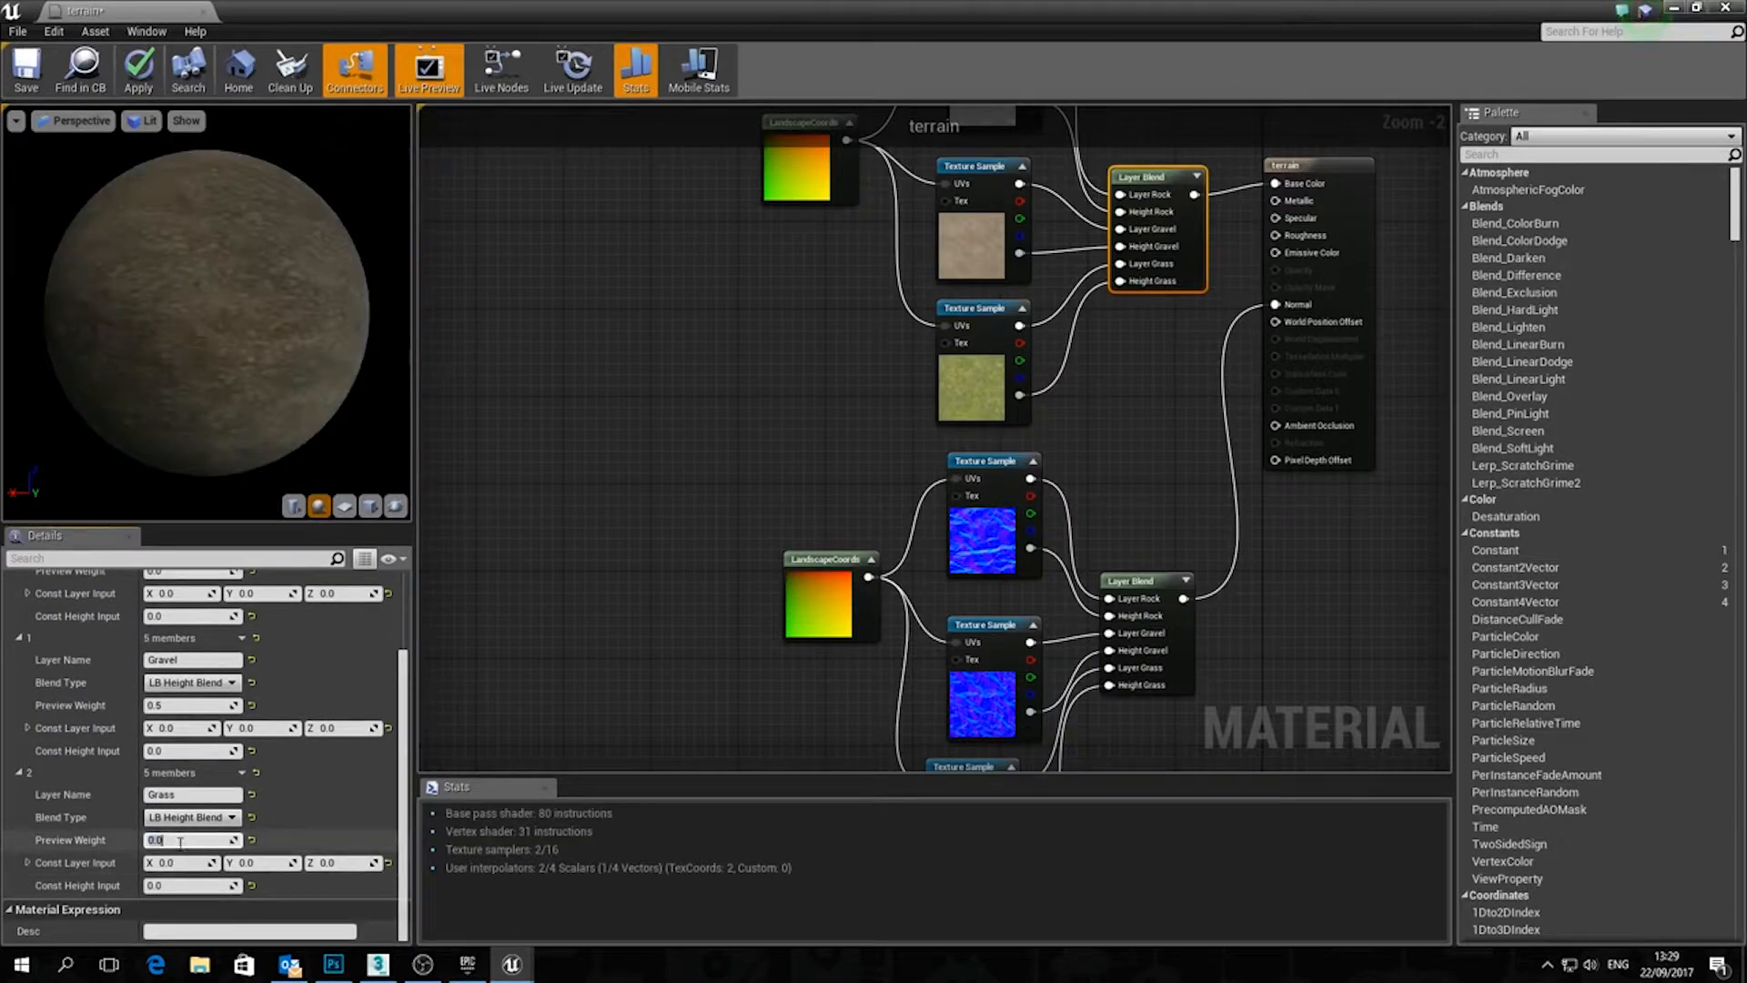
{"action": "key", "text": "Return"}
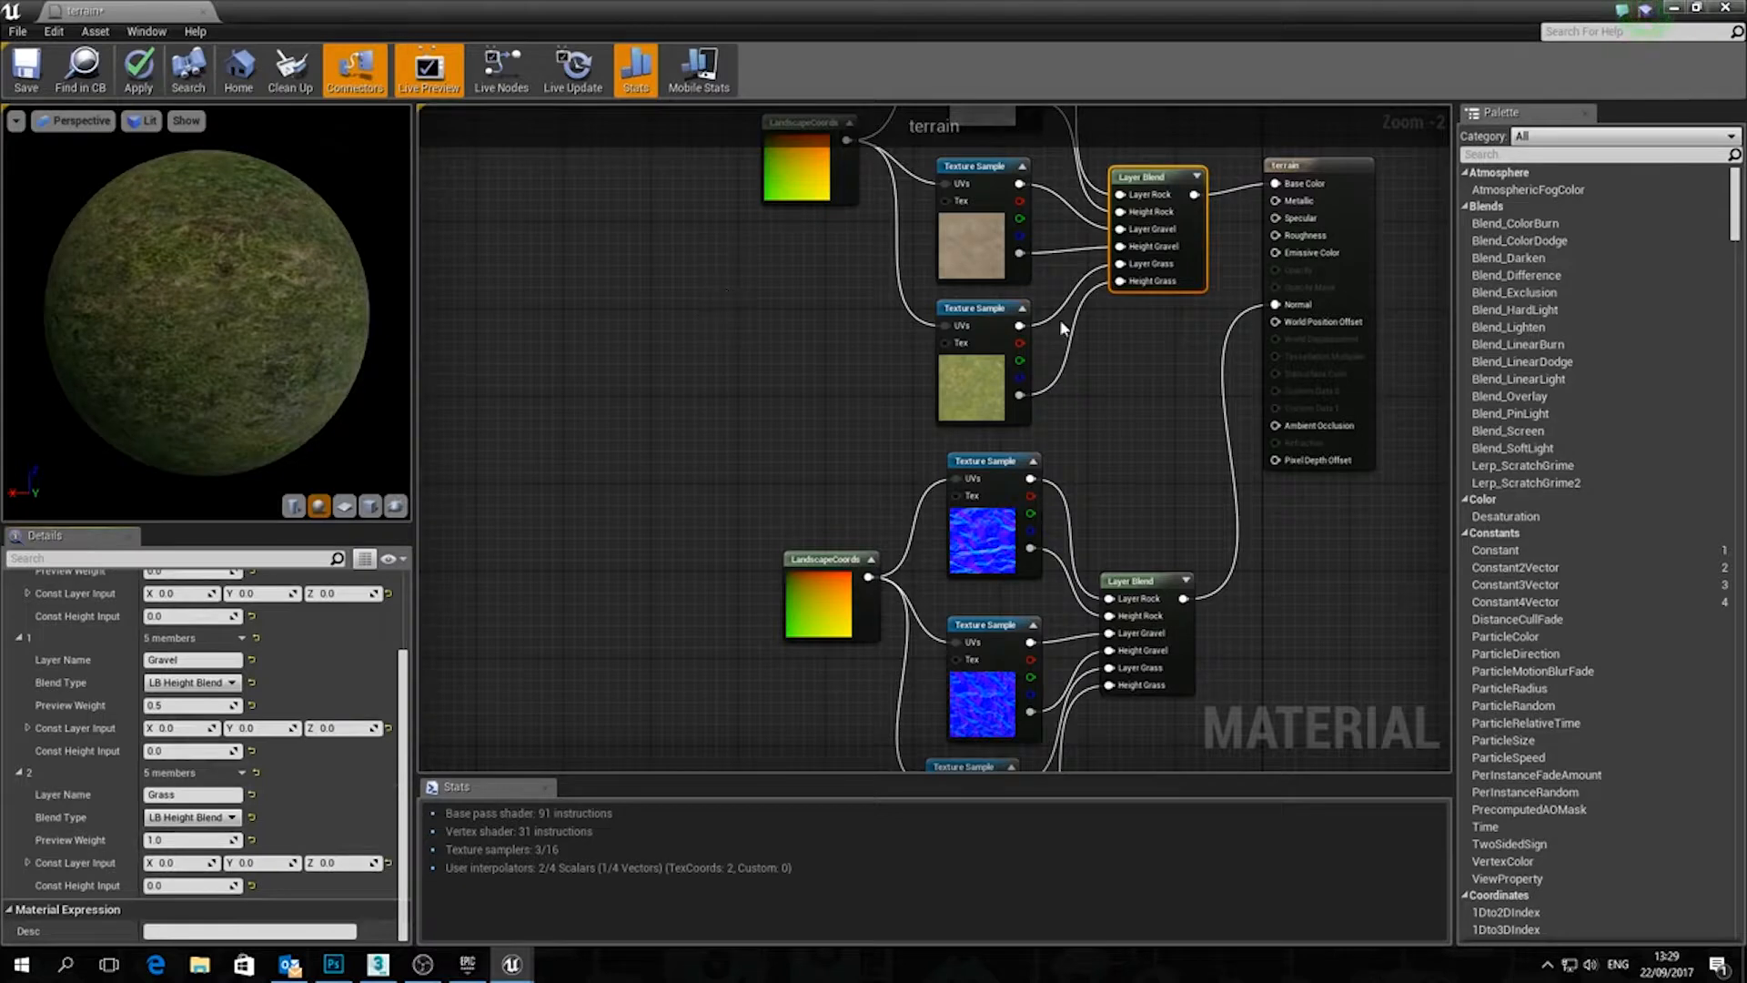
Set the normal map Layer Blend's Preview Weight to 0.5 for Gravel and 1 for Grass
{"action": "right_click_drag", "start_coordinate": [783, 436], "coordinate": [679, 337]}
{"action": "left_click", "coordinate": [1034, 477]}
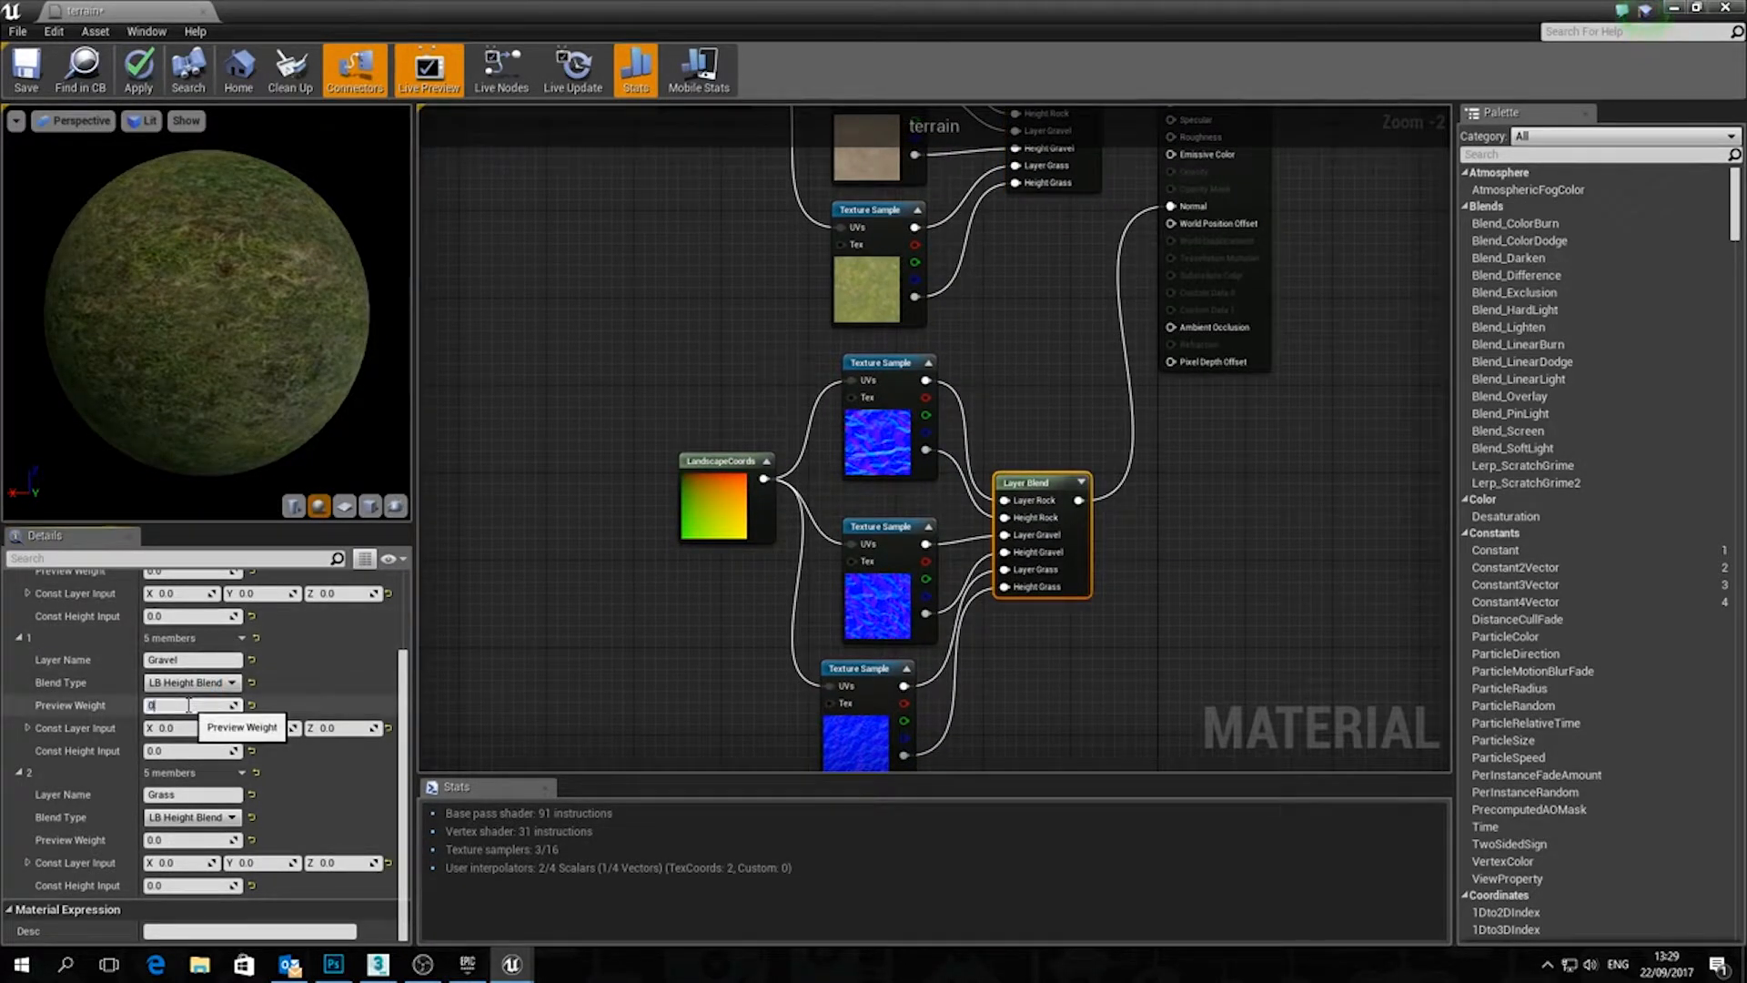
{"action": "key", "text": "Return"}
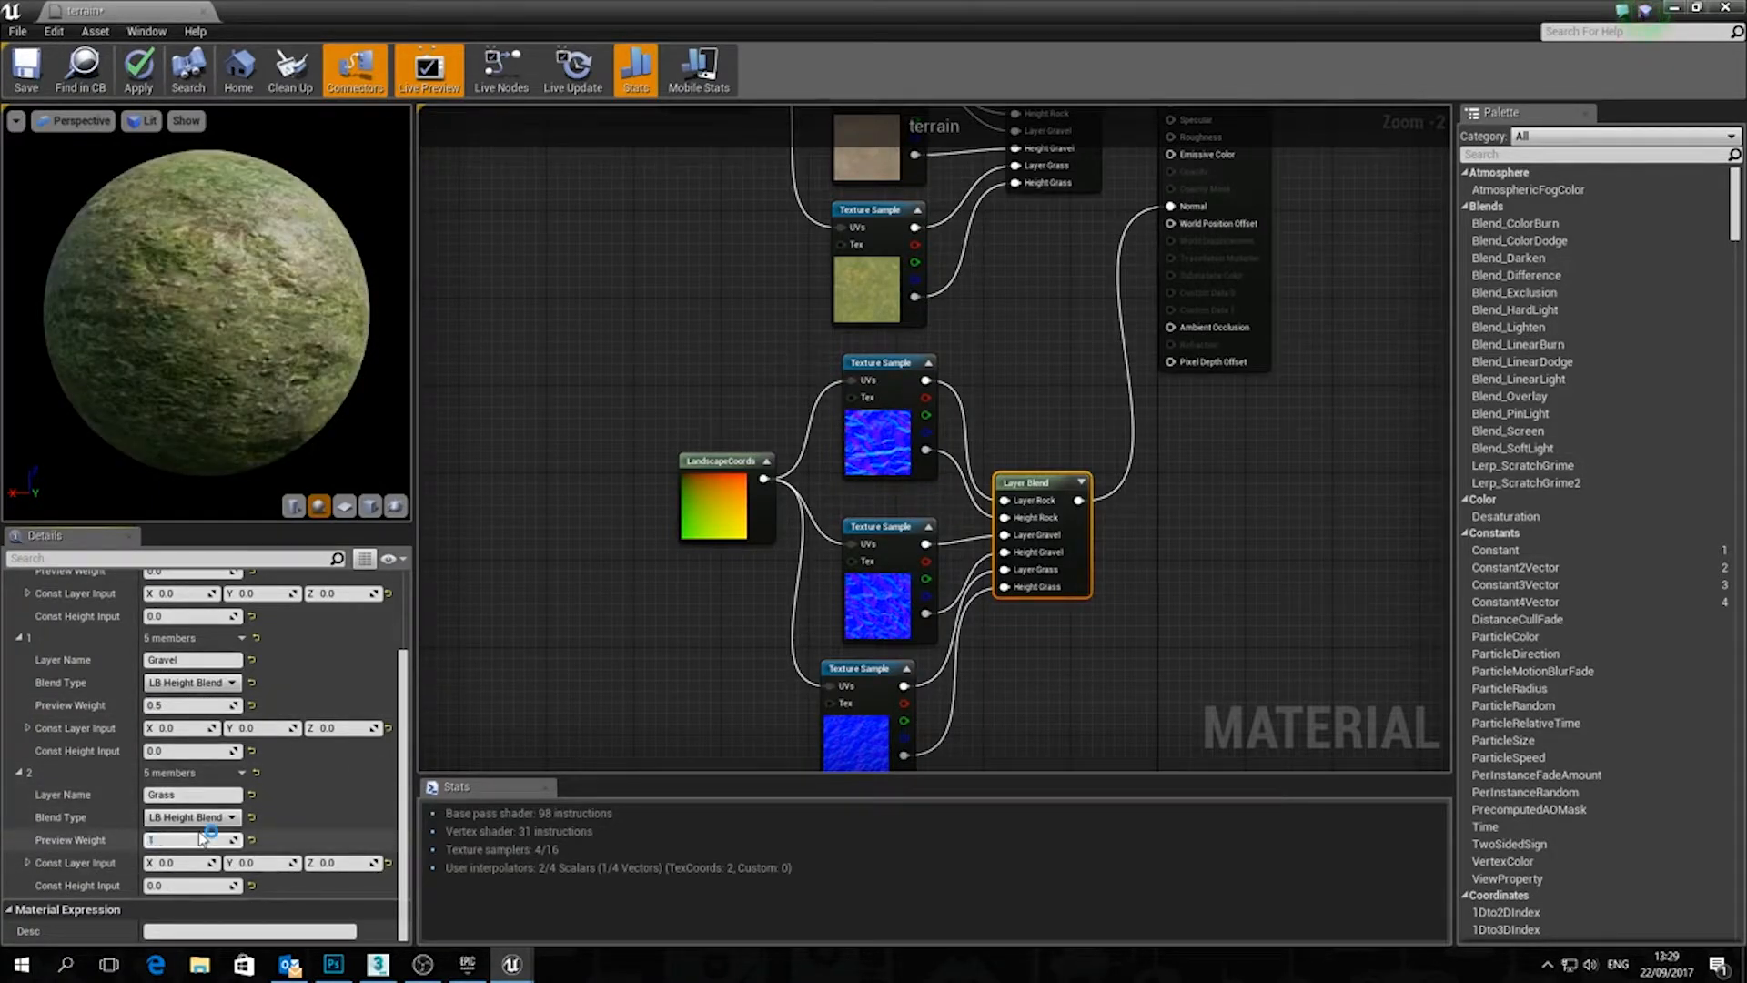
{"action": "left_click", "coordinate": [202, 837]}
{"action": "type", "text": "1"}
{"action": "key", "text": "Return"}
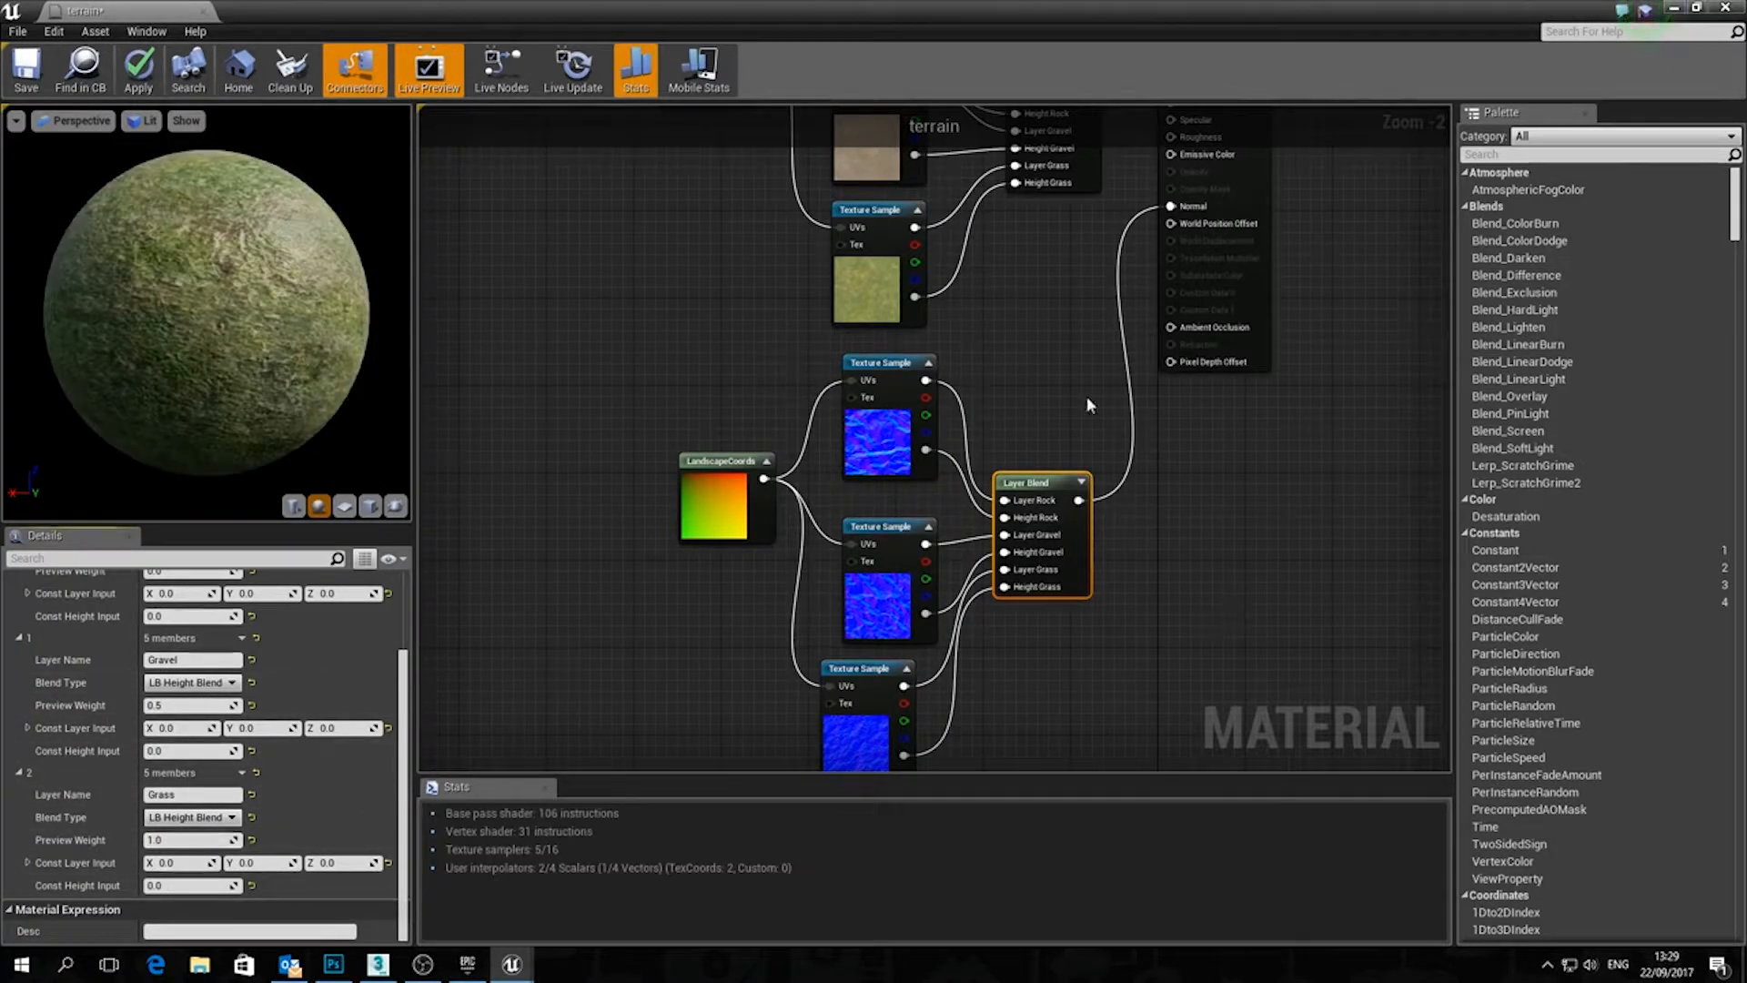
Move the terrain result node further right and connect two new Constant nodes to its Metallic and Roughness inputs
{"action": "right_click_drag", "start_coordinate": [1095, 353], "coordinate": [924, 557]}
{"action": "left_click_drag", "start_coordinate": [1065, 273], "coordinate": [1181, 270]}
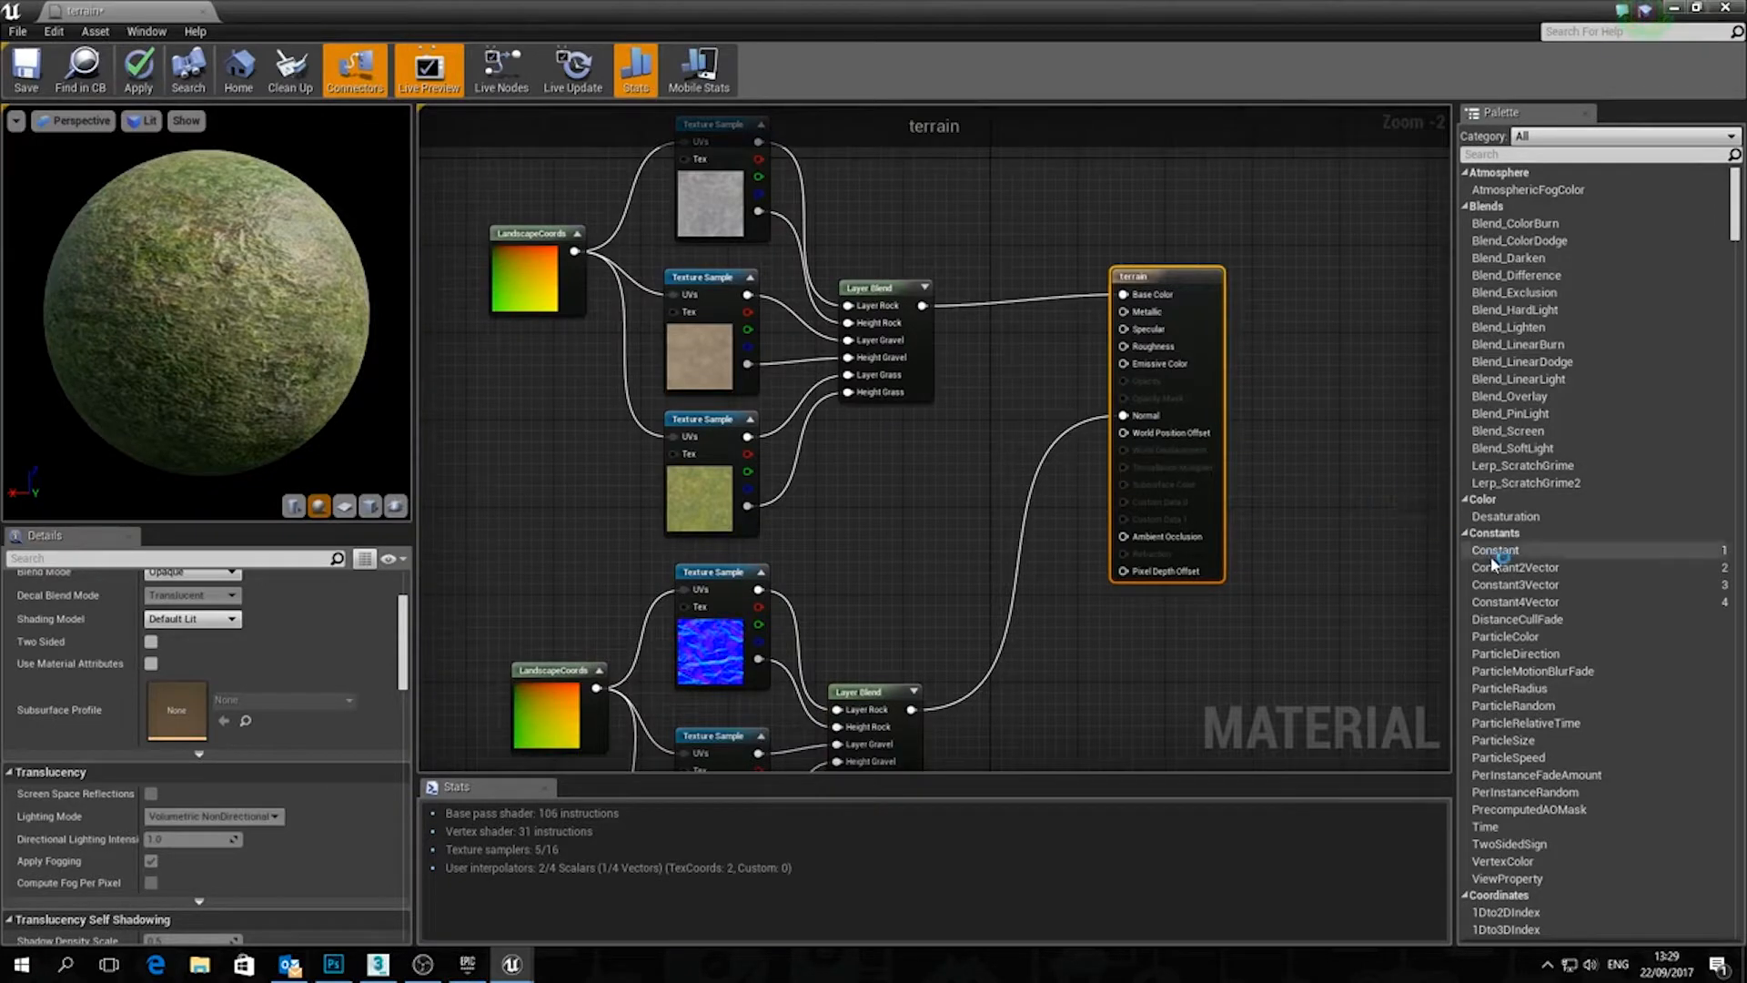
{"action": "left_click_drag", "start_coordinate": [1492, 555], "coordinate": [984, 382]}
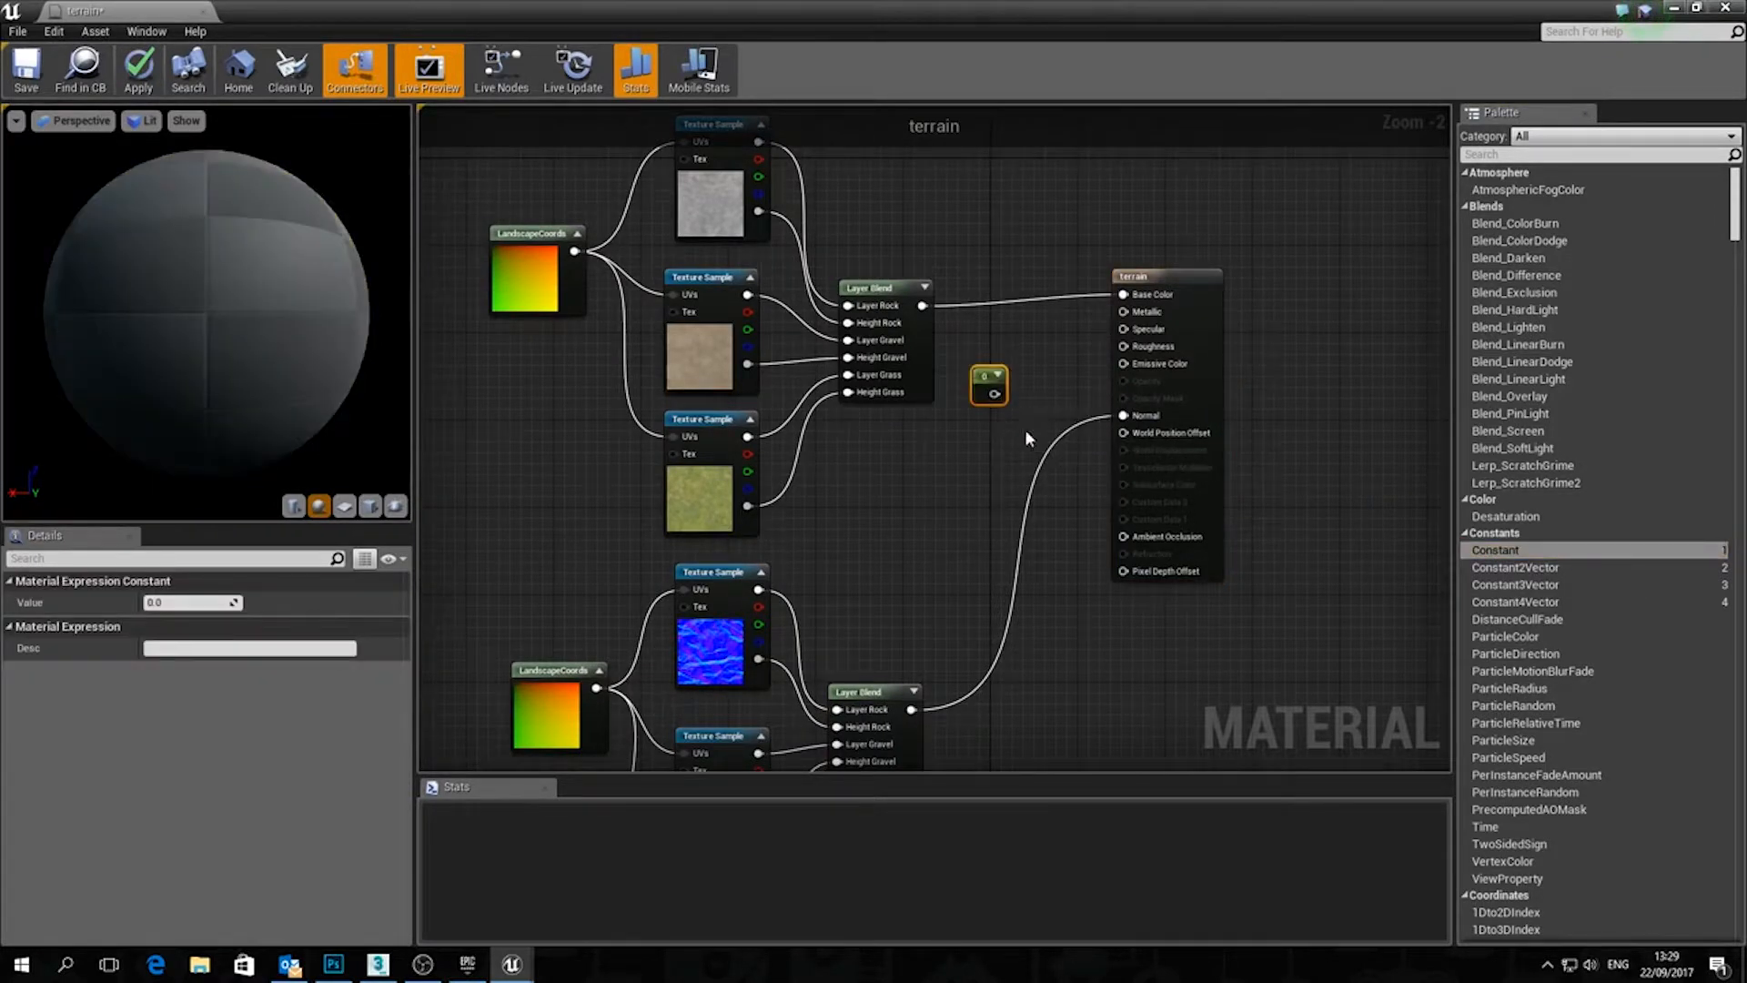
{"action": "left_click_drag", "start_coordinate": [1500, 552], "coordinate": [955, 475]}
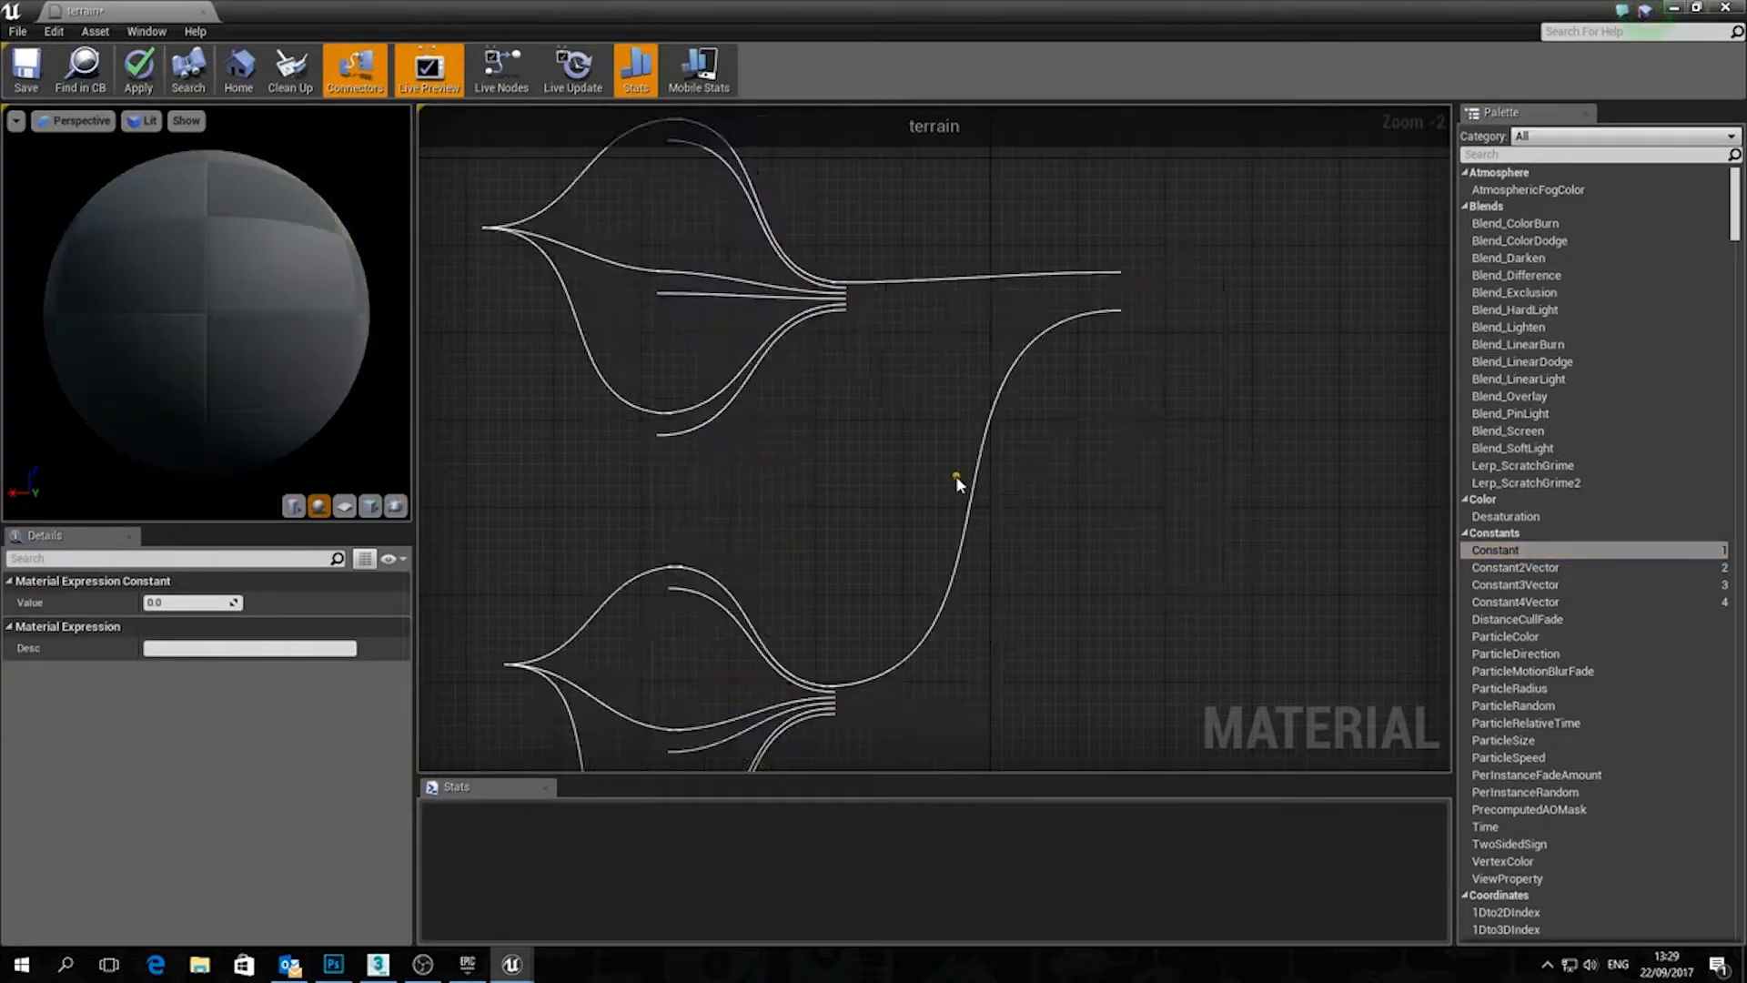
{"action": "left_click_drag", "start_coordinate": [994, 394], "coordinate": [1127, 313]}
{"action": "left_click_drag", "start_coordinate": [978, 503], "coordinate": [1124, 358]}
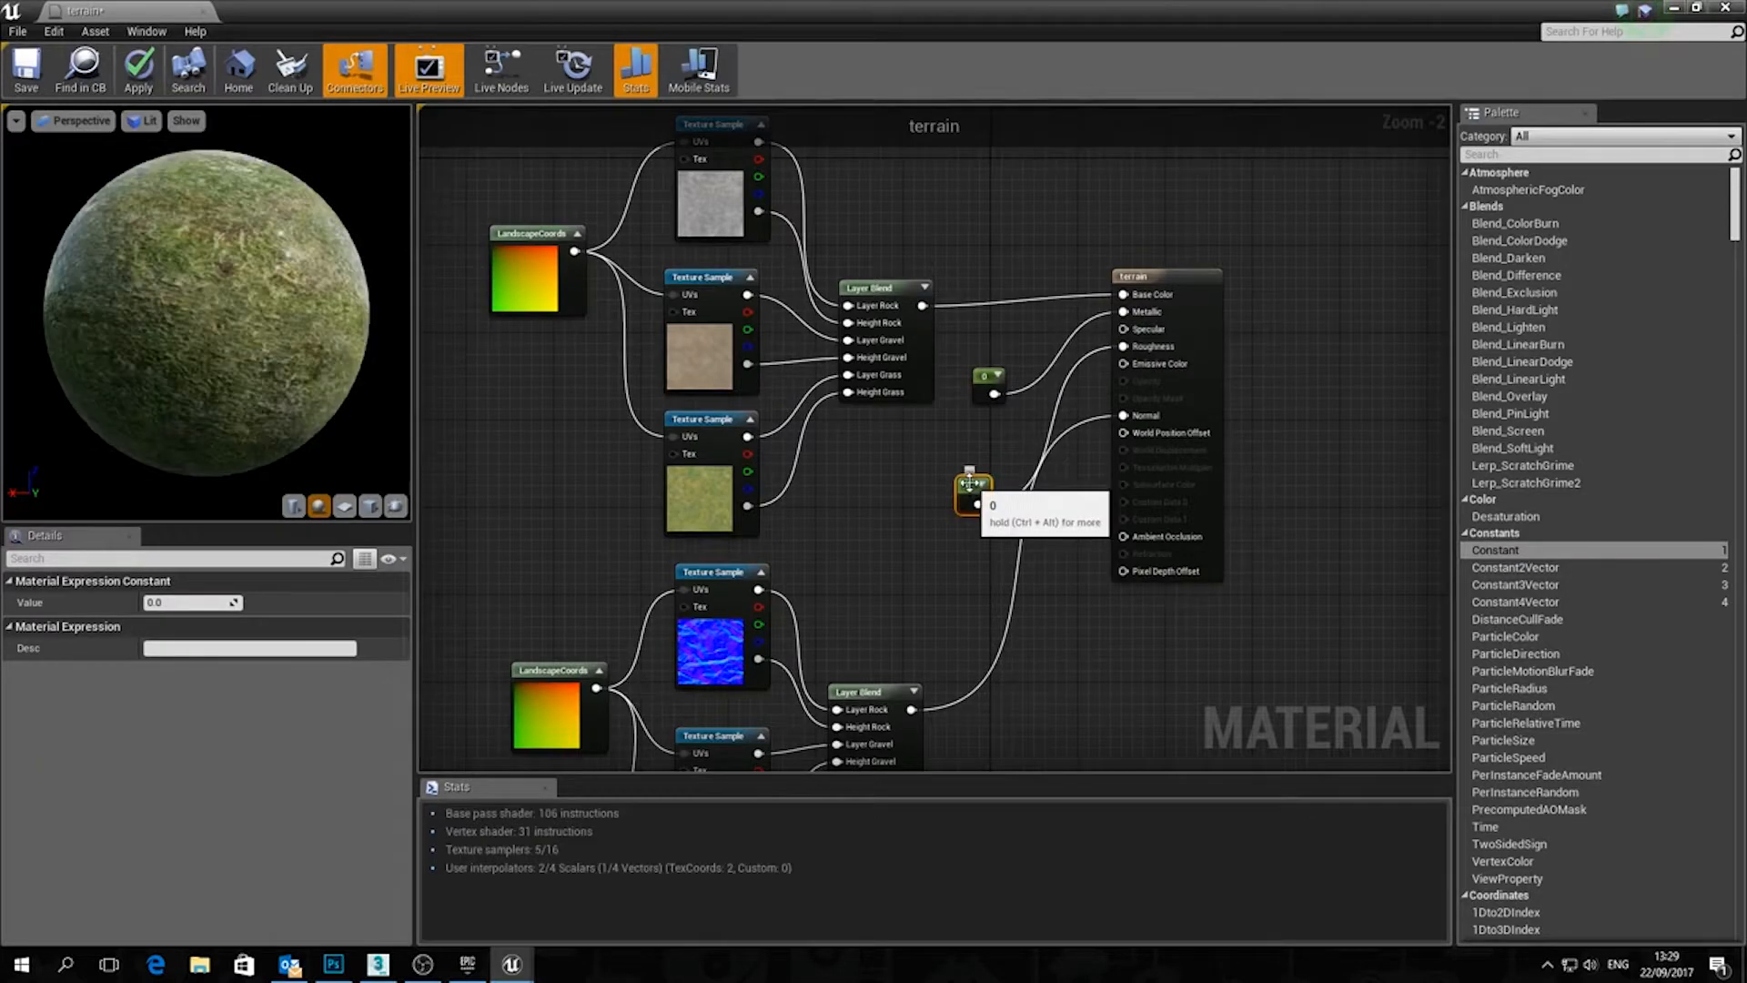
Set the Constant connected to Roughness to 0.4
{"action": "left_click", "coordinate": [191, 603]}
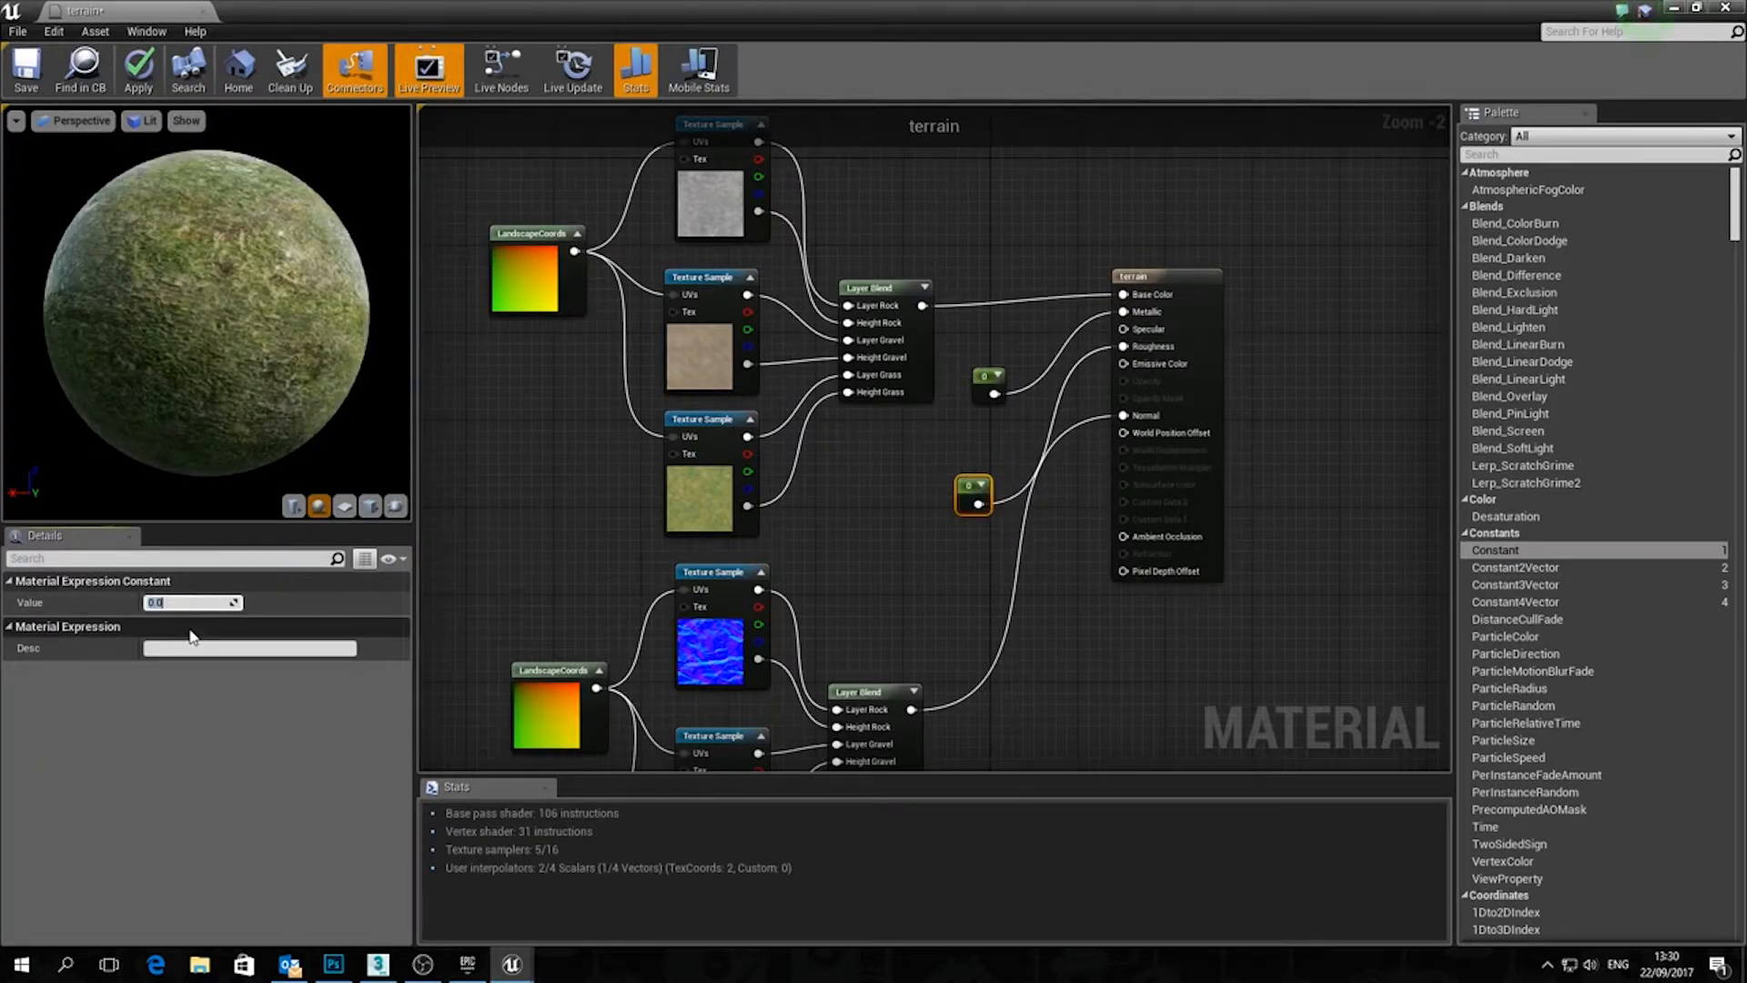
{"action": "type", "text": "0.4"}
{"action": "key", "text": "Return"}
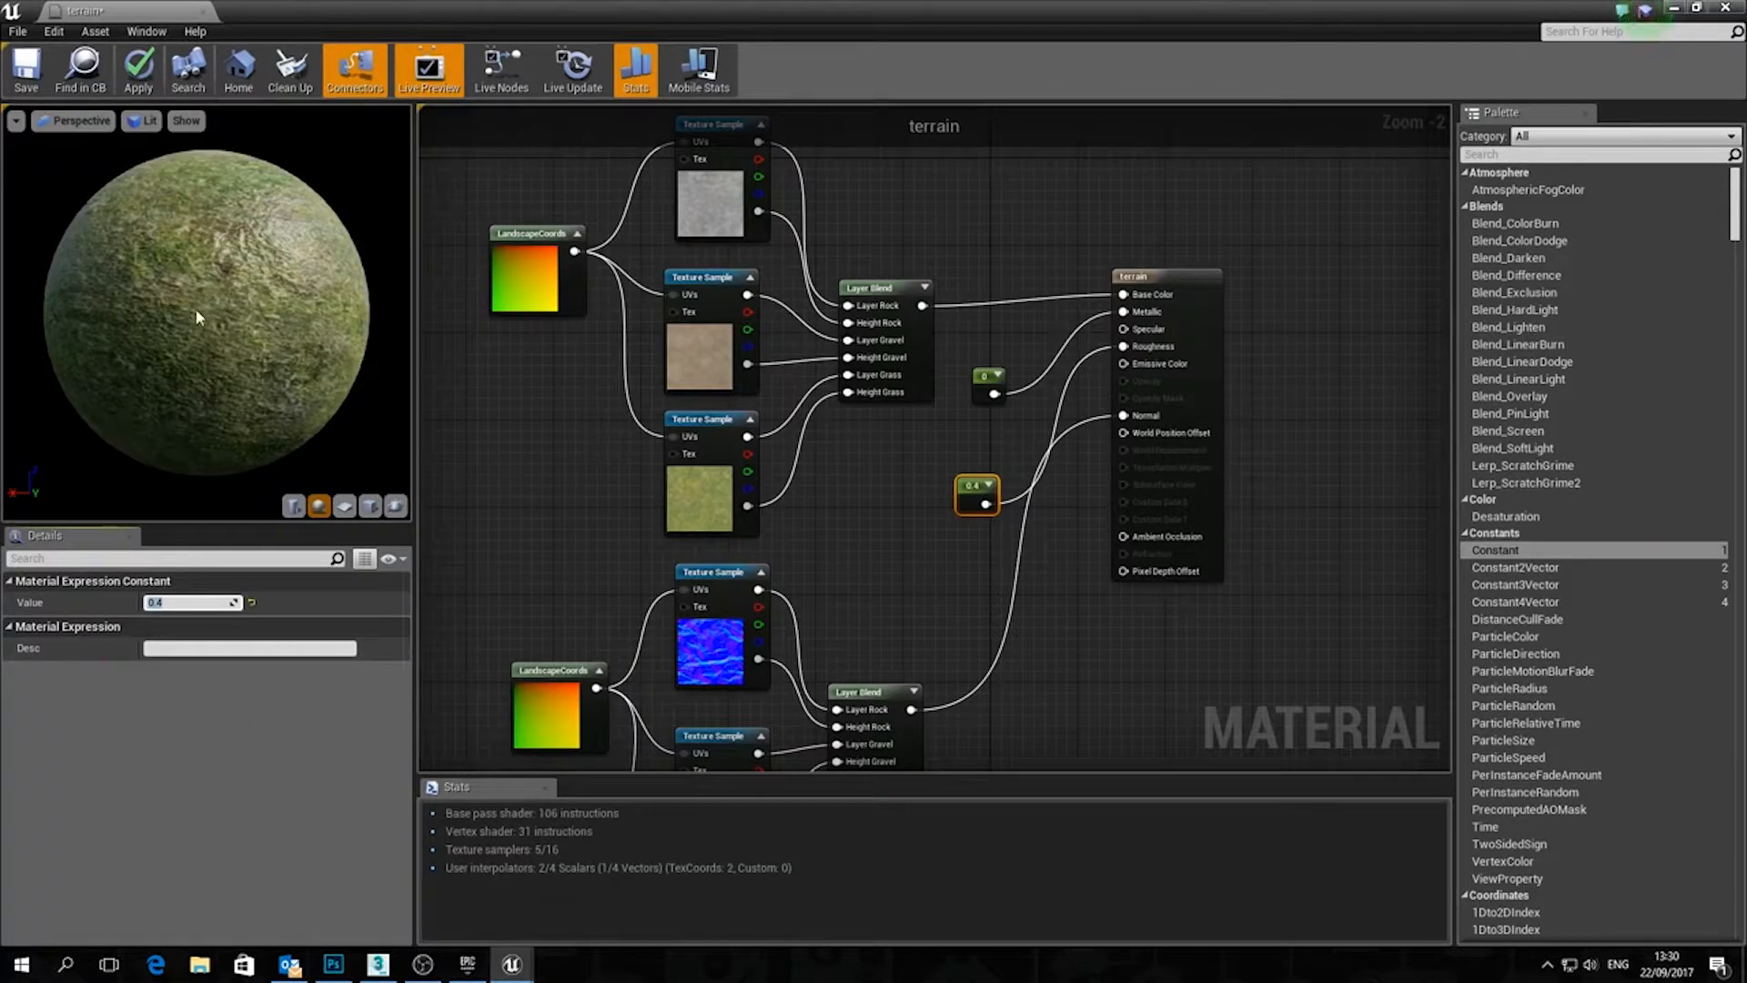
Apply and save the terrain material changes and close the material editor
{"action": "left_click", "coordinate": [138, 69]}
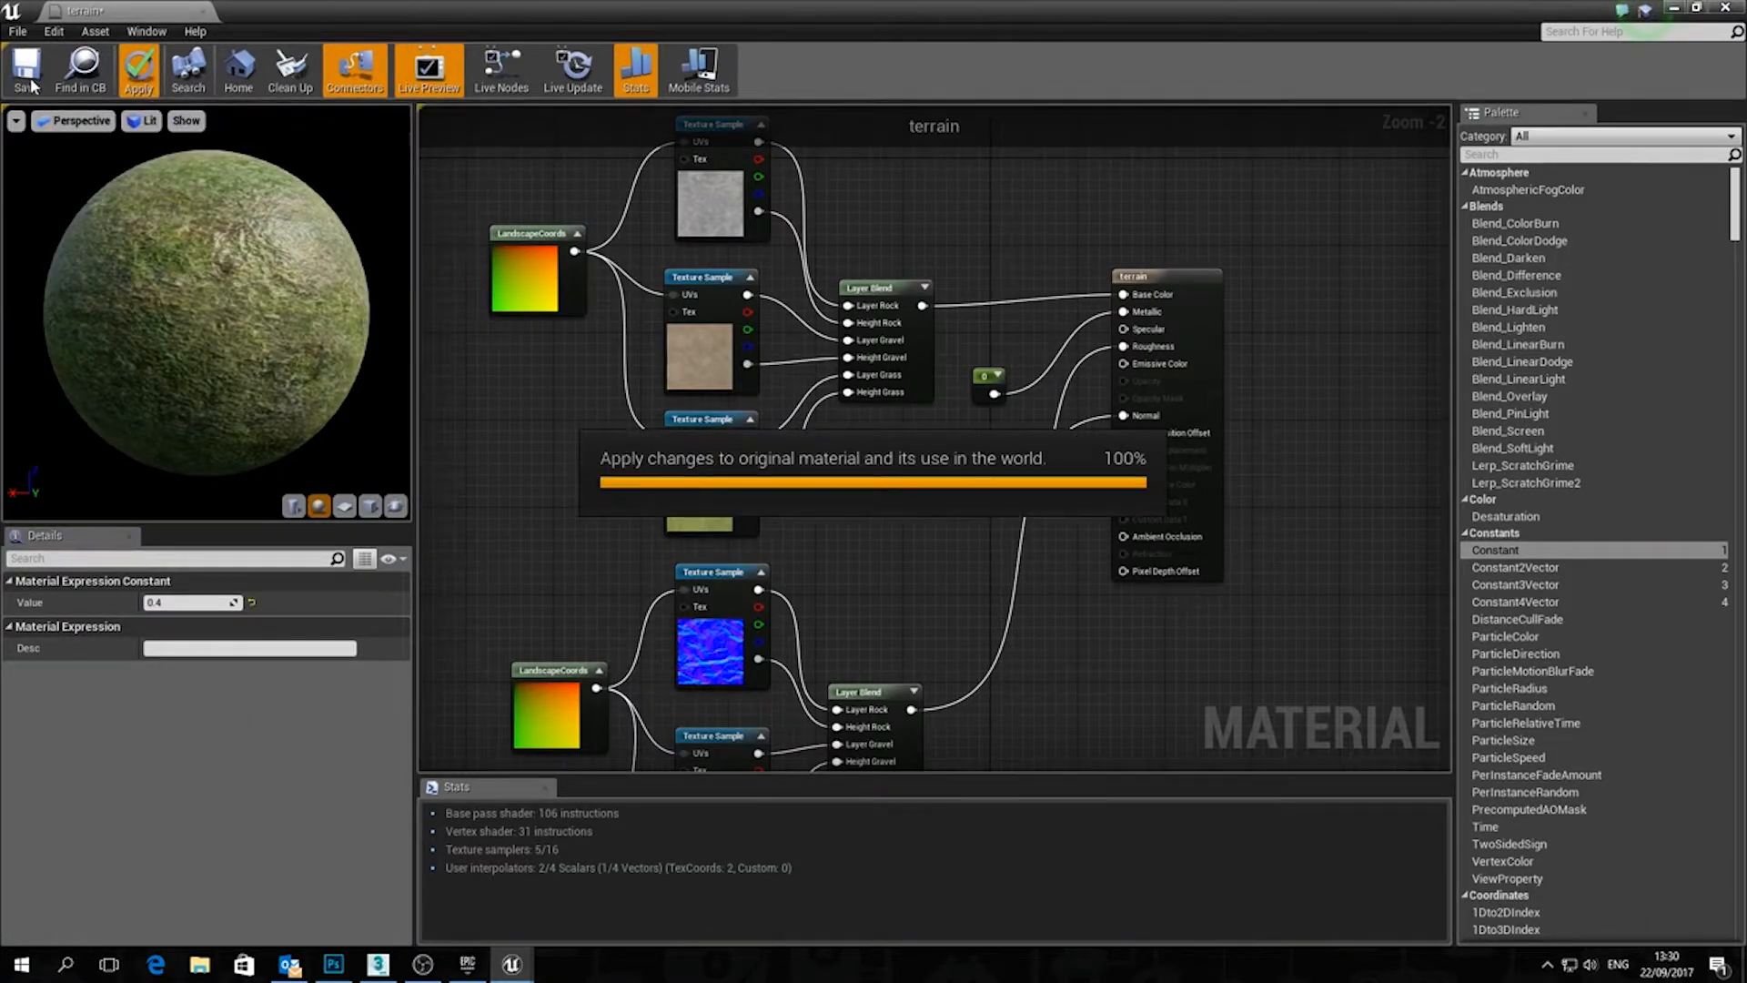
{"action": "left_click", "coordinate": [26, 73]}
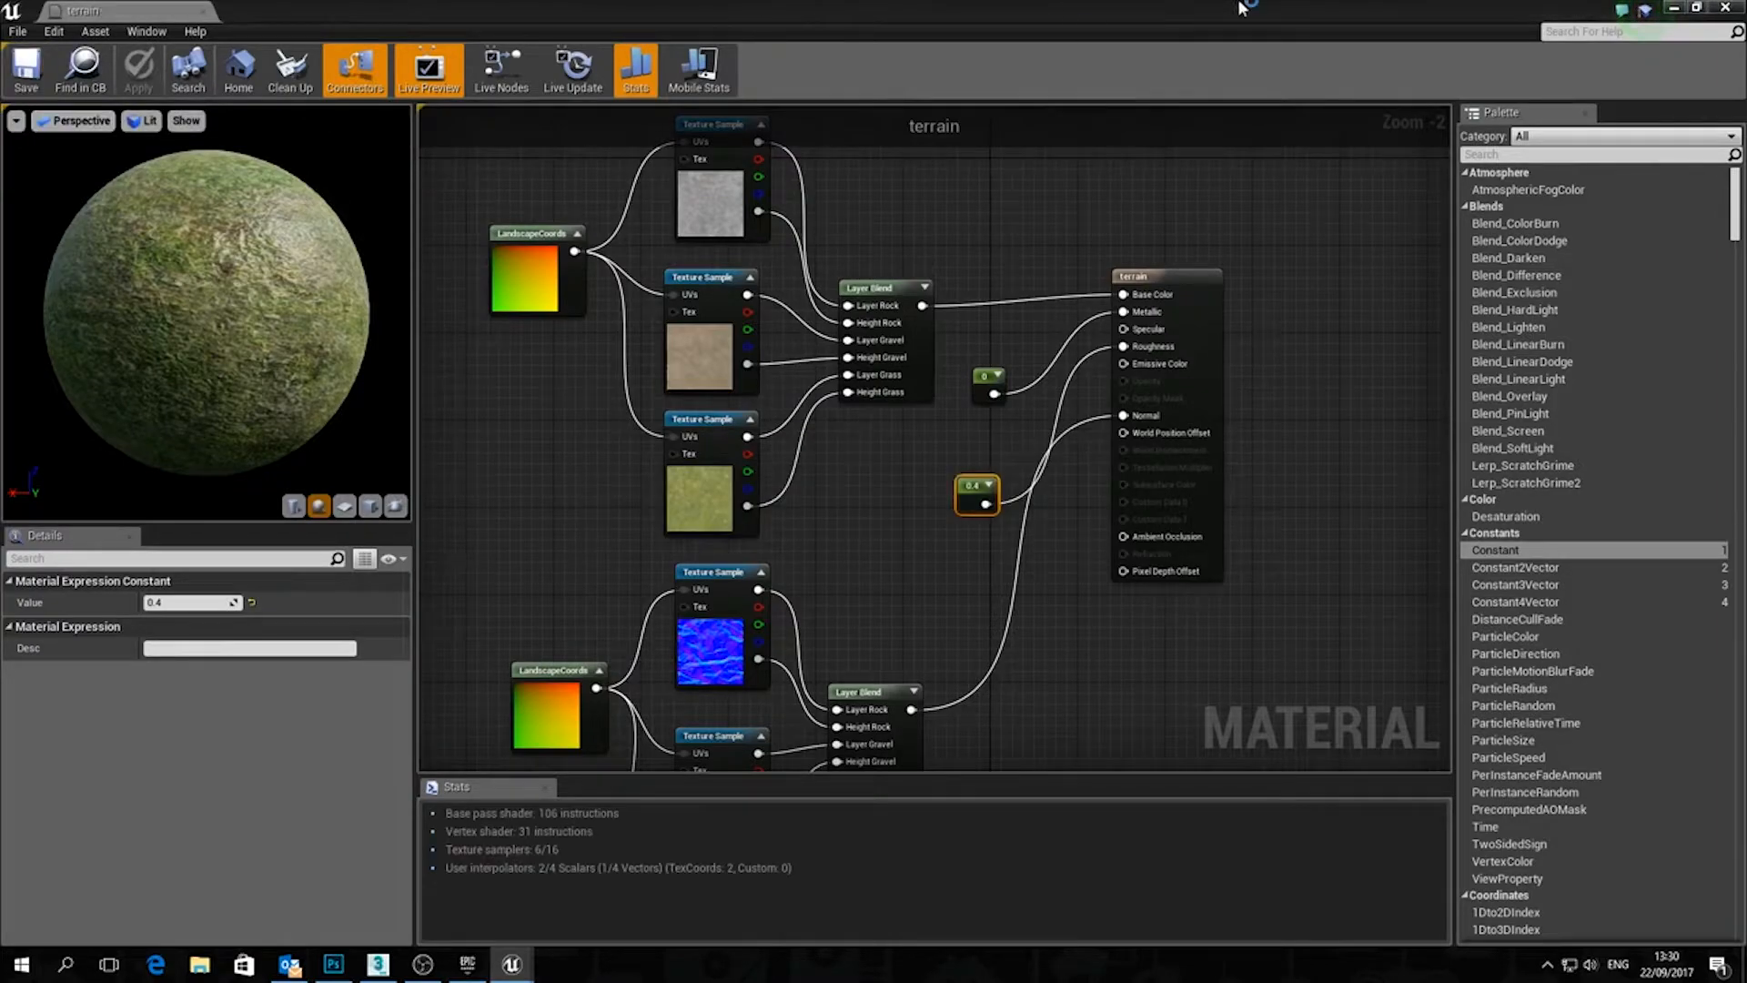
{"action": "left_click", "coordinate": [1722, 9]}
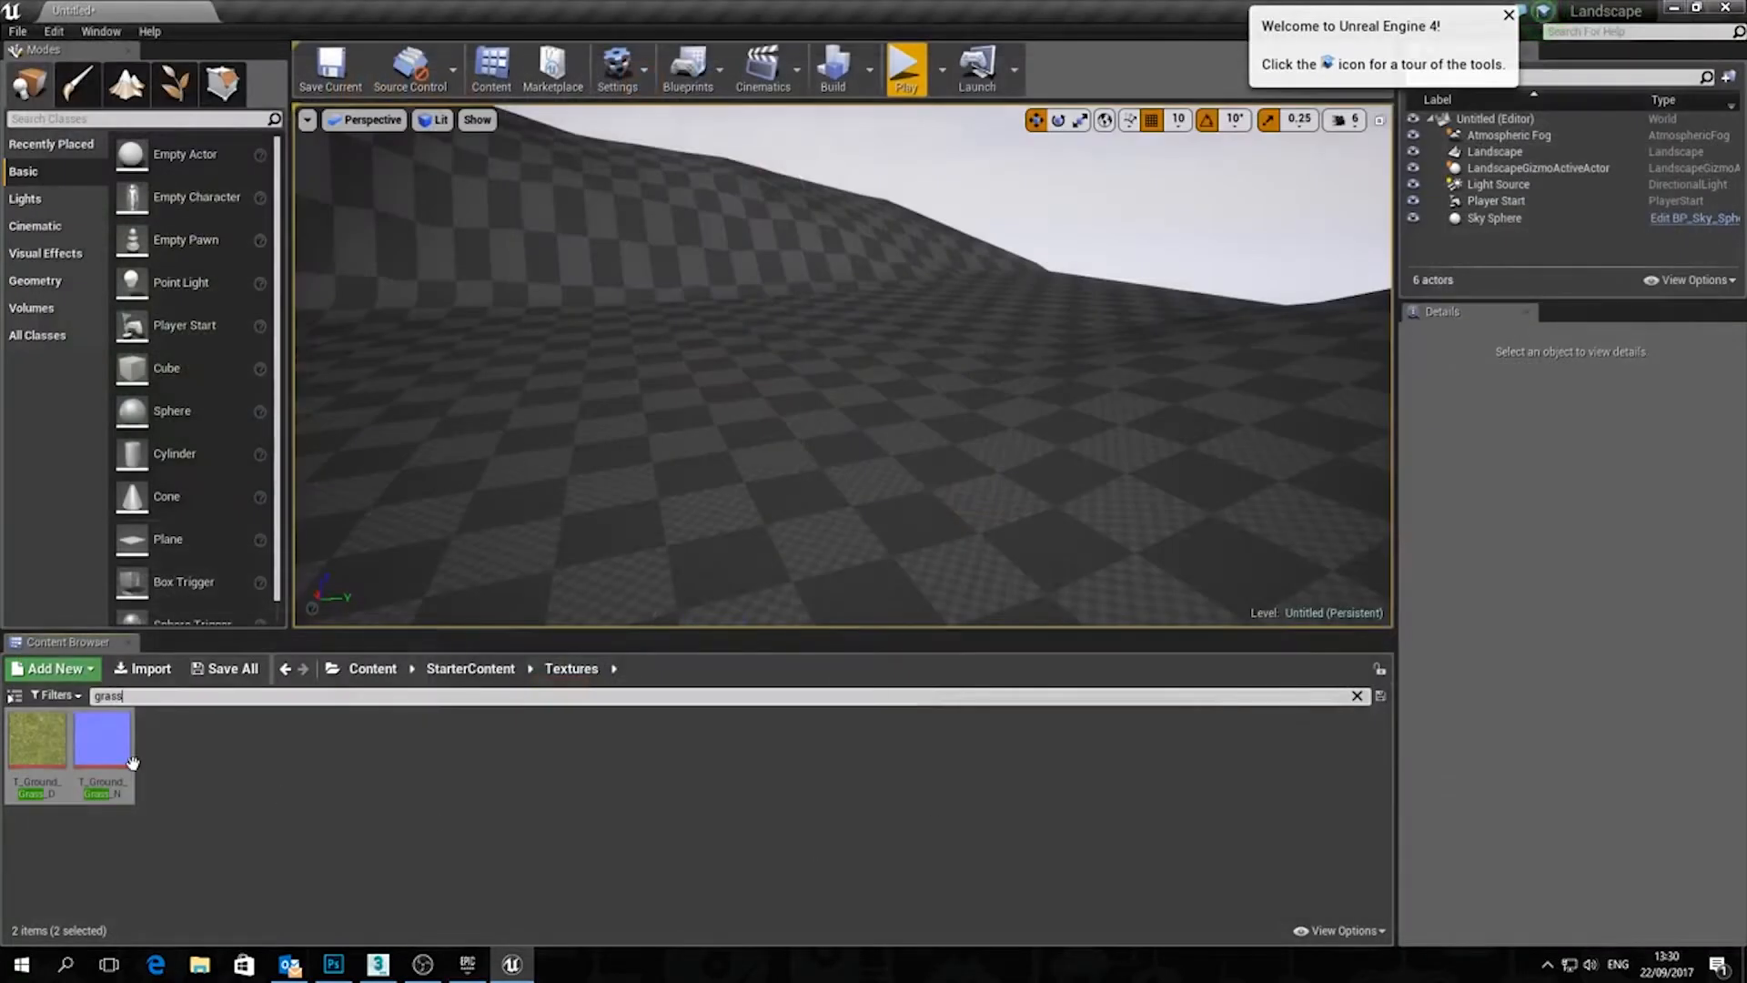
Clear the grass texture search and return to the main Content folder
{"action": "left_click", "coordinate": [249, 788]}
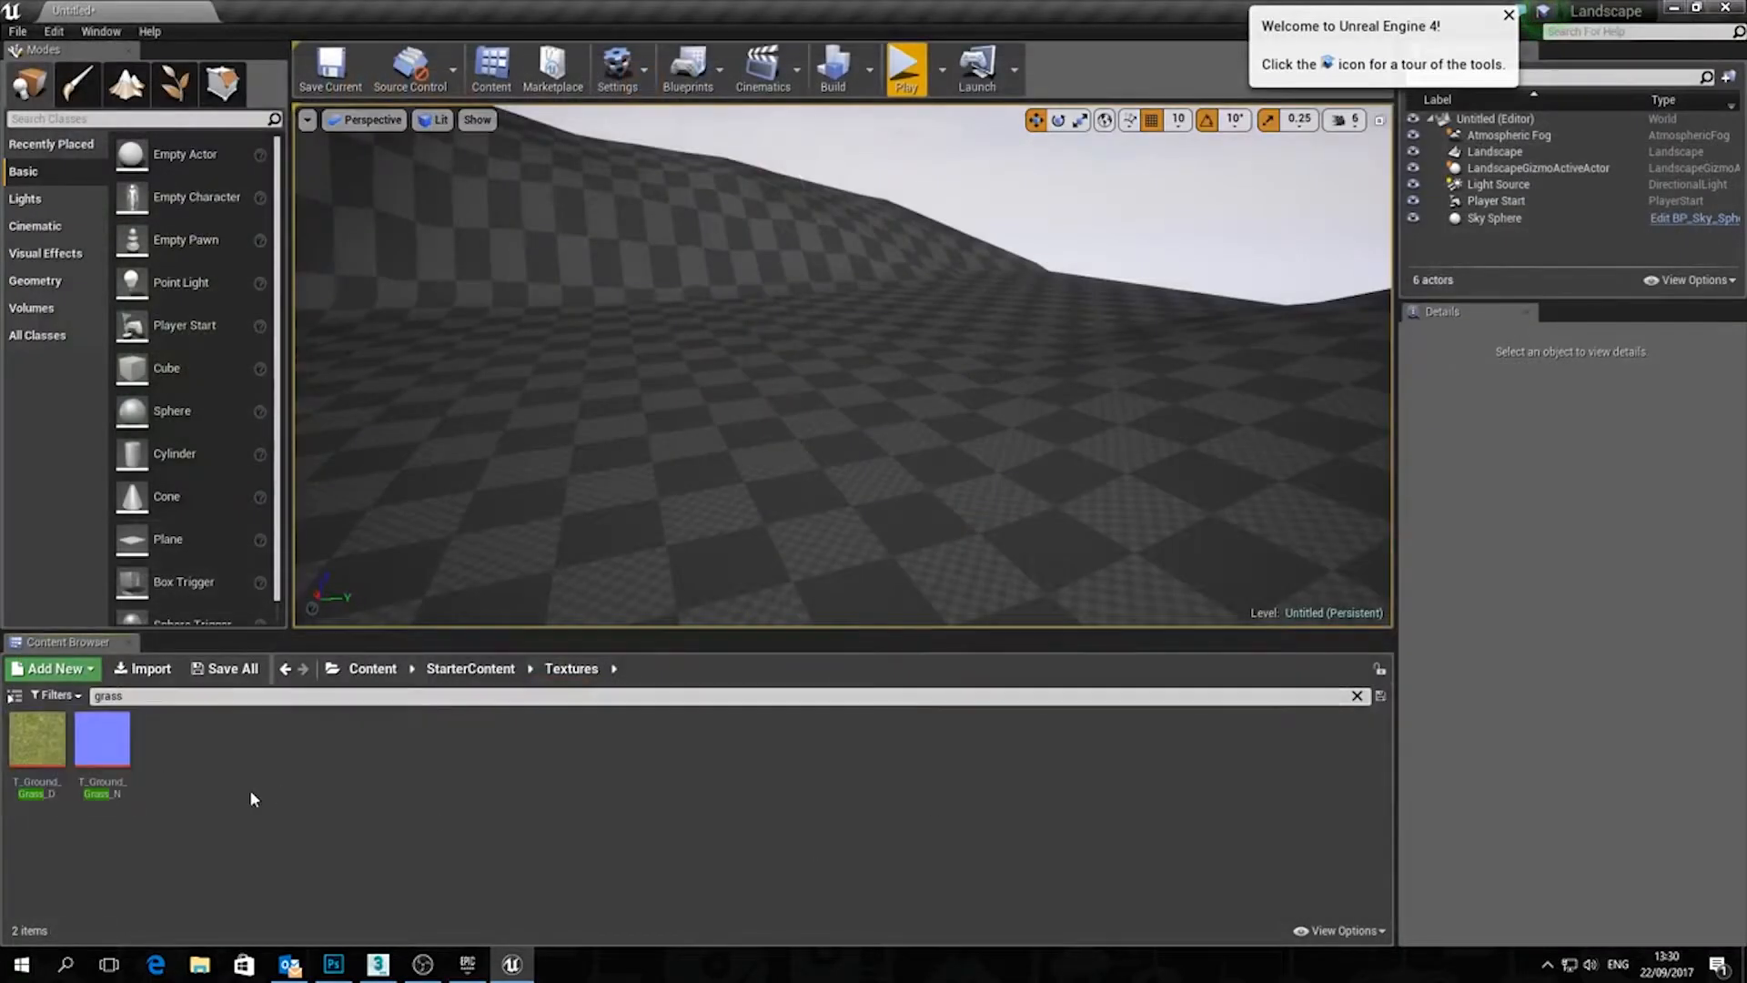
{"action": "left_click", "coordinate": [1357, 697]}
{"action": "left_click", "coordinate": [373, 669]}
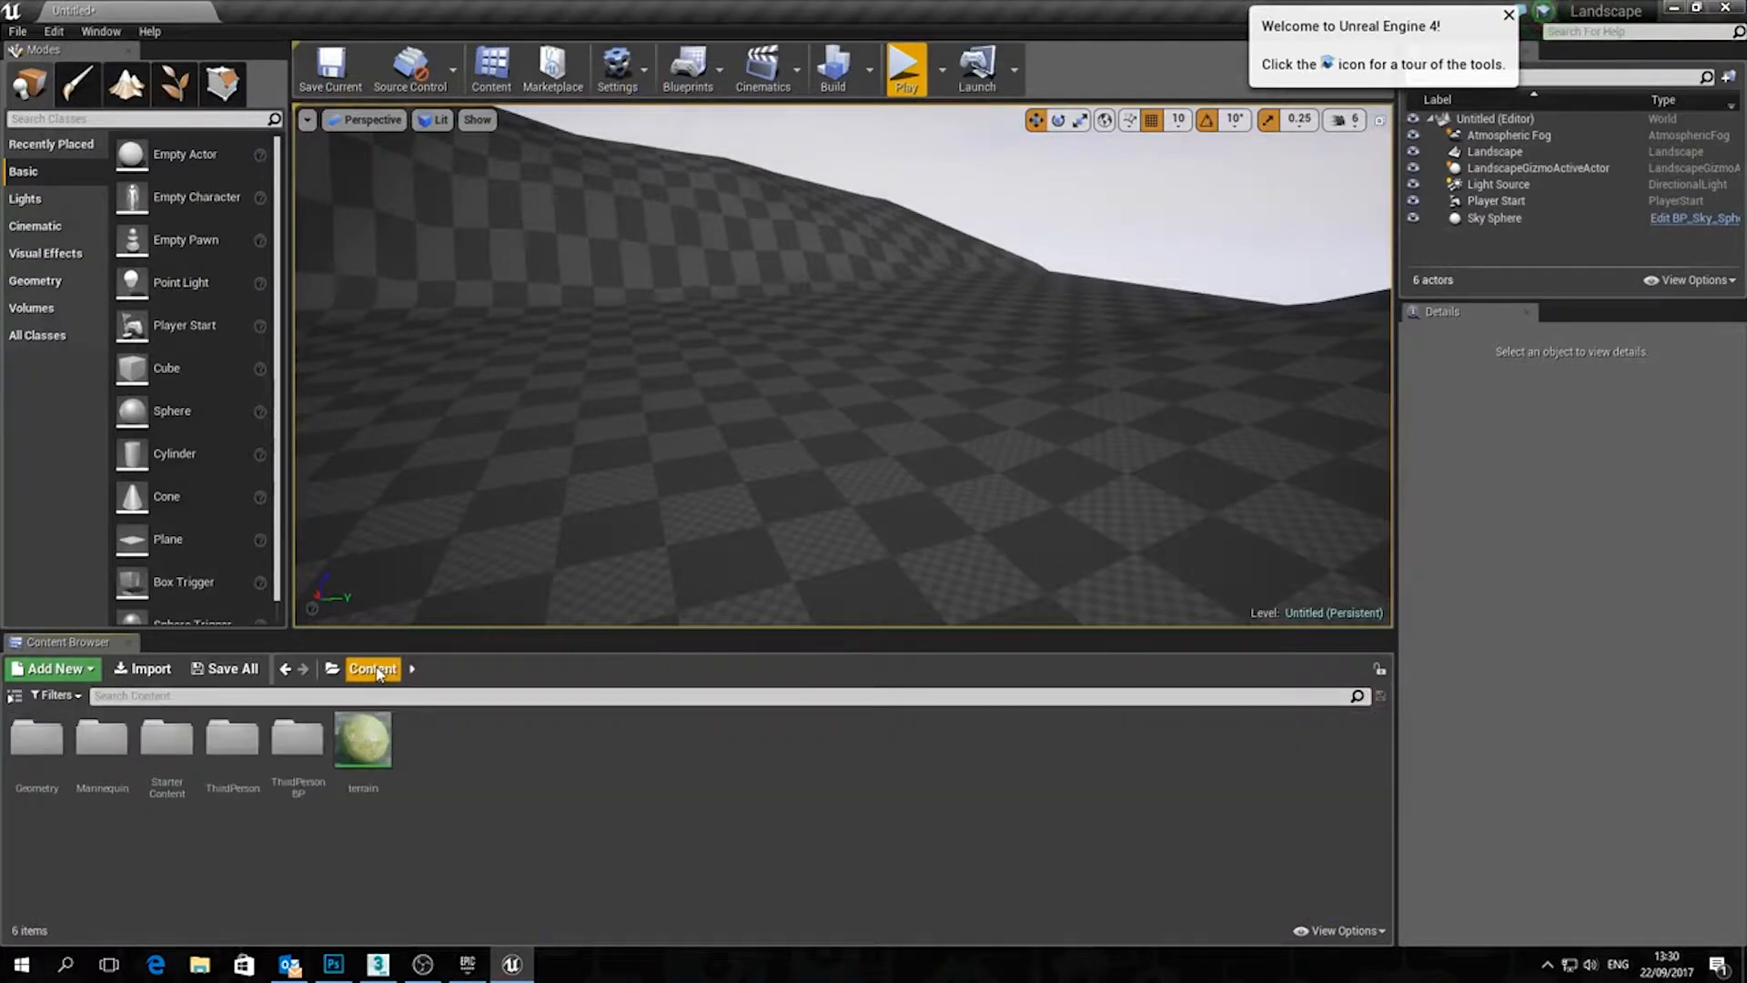
Assign the terrain material as the Landscape Material of the Landscape actor
{"action": "left_click", "coordinate": [362, 741]}
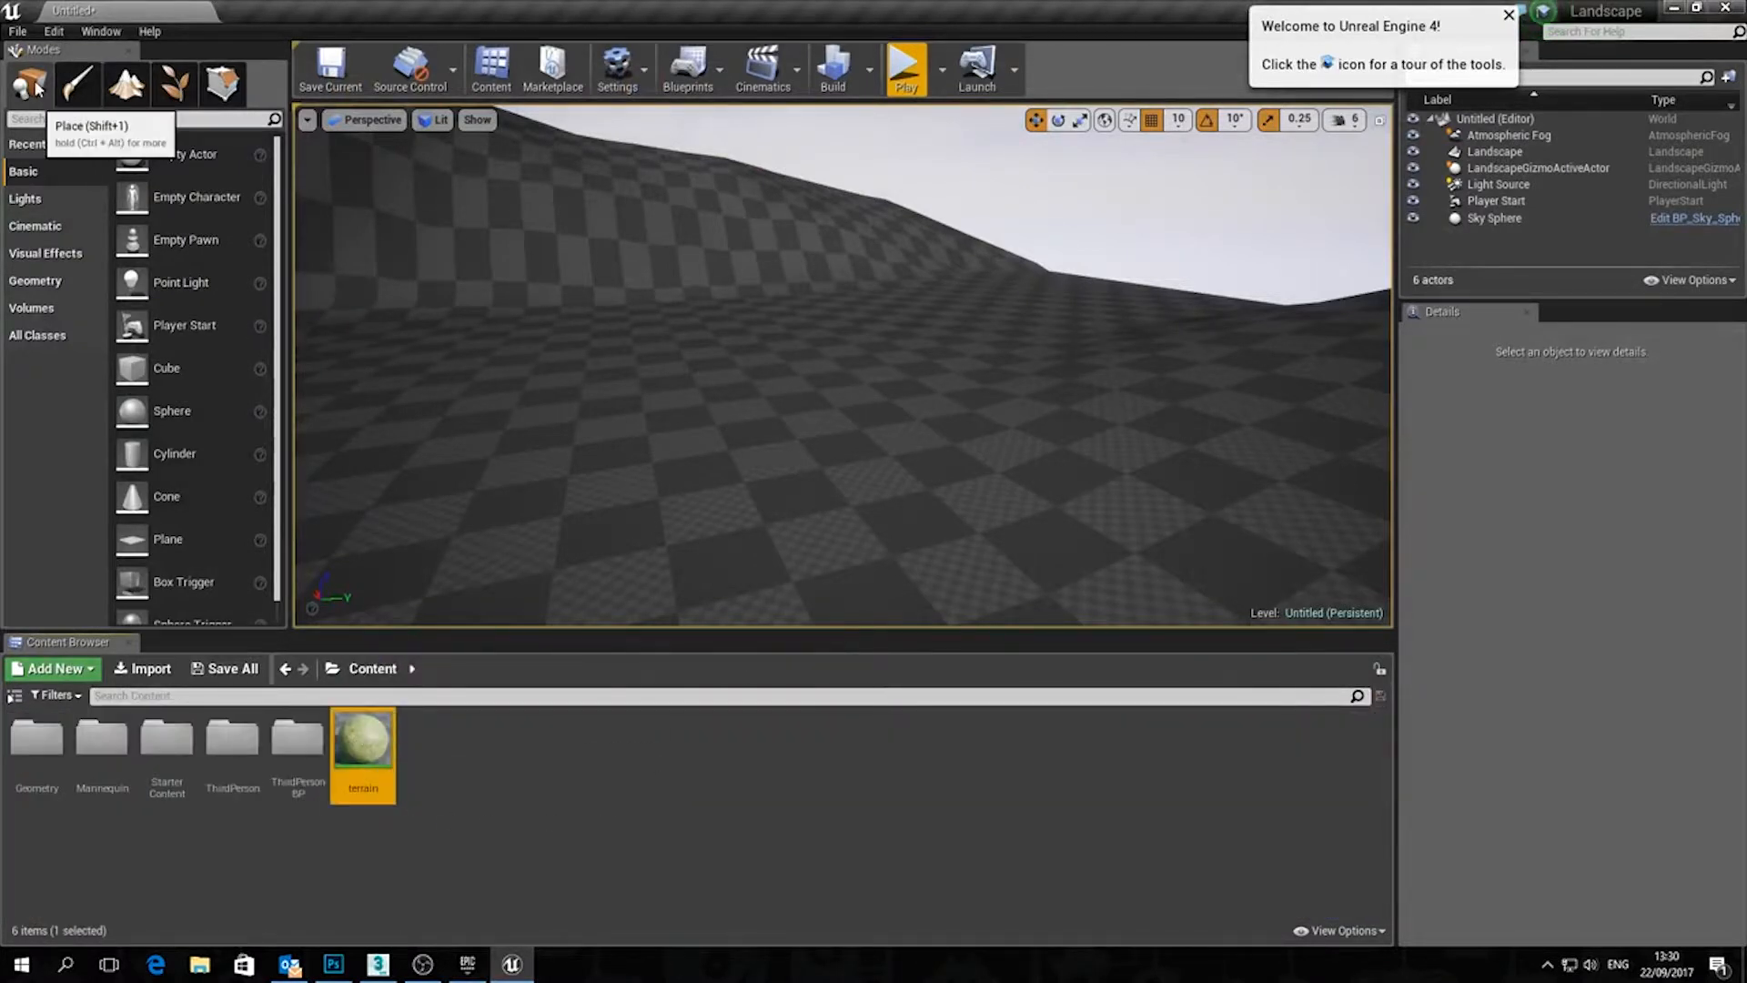
{"action": "left_click", "coordinate": [830, 352]}
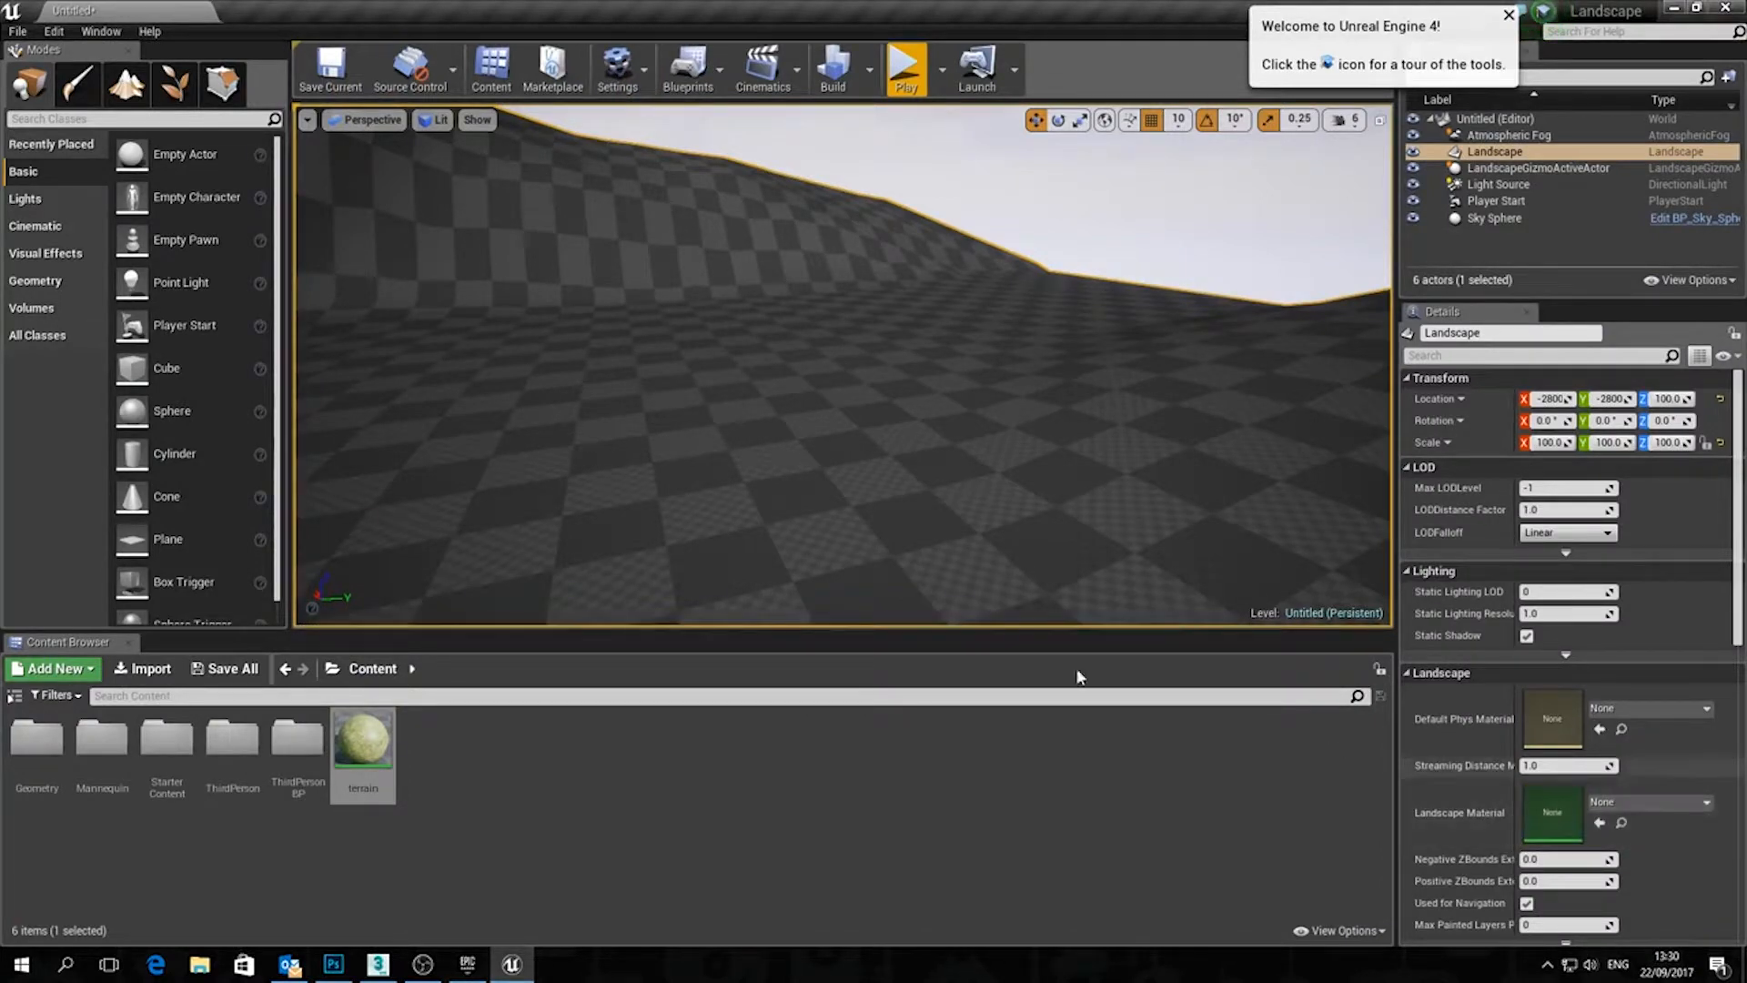
{"action": "left_click_drag", "start_coordinate": [350, 739], "coordinate": [1521, 786]}
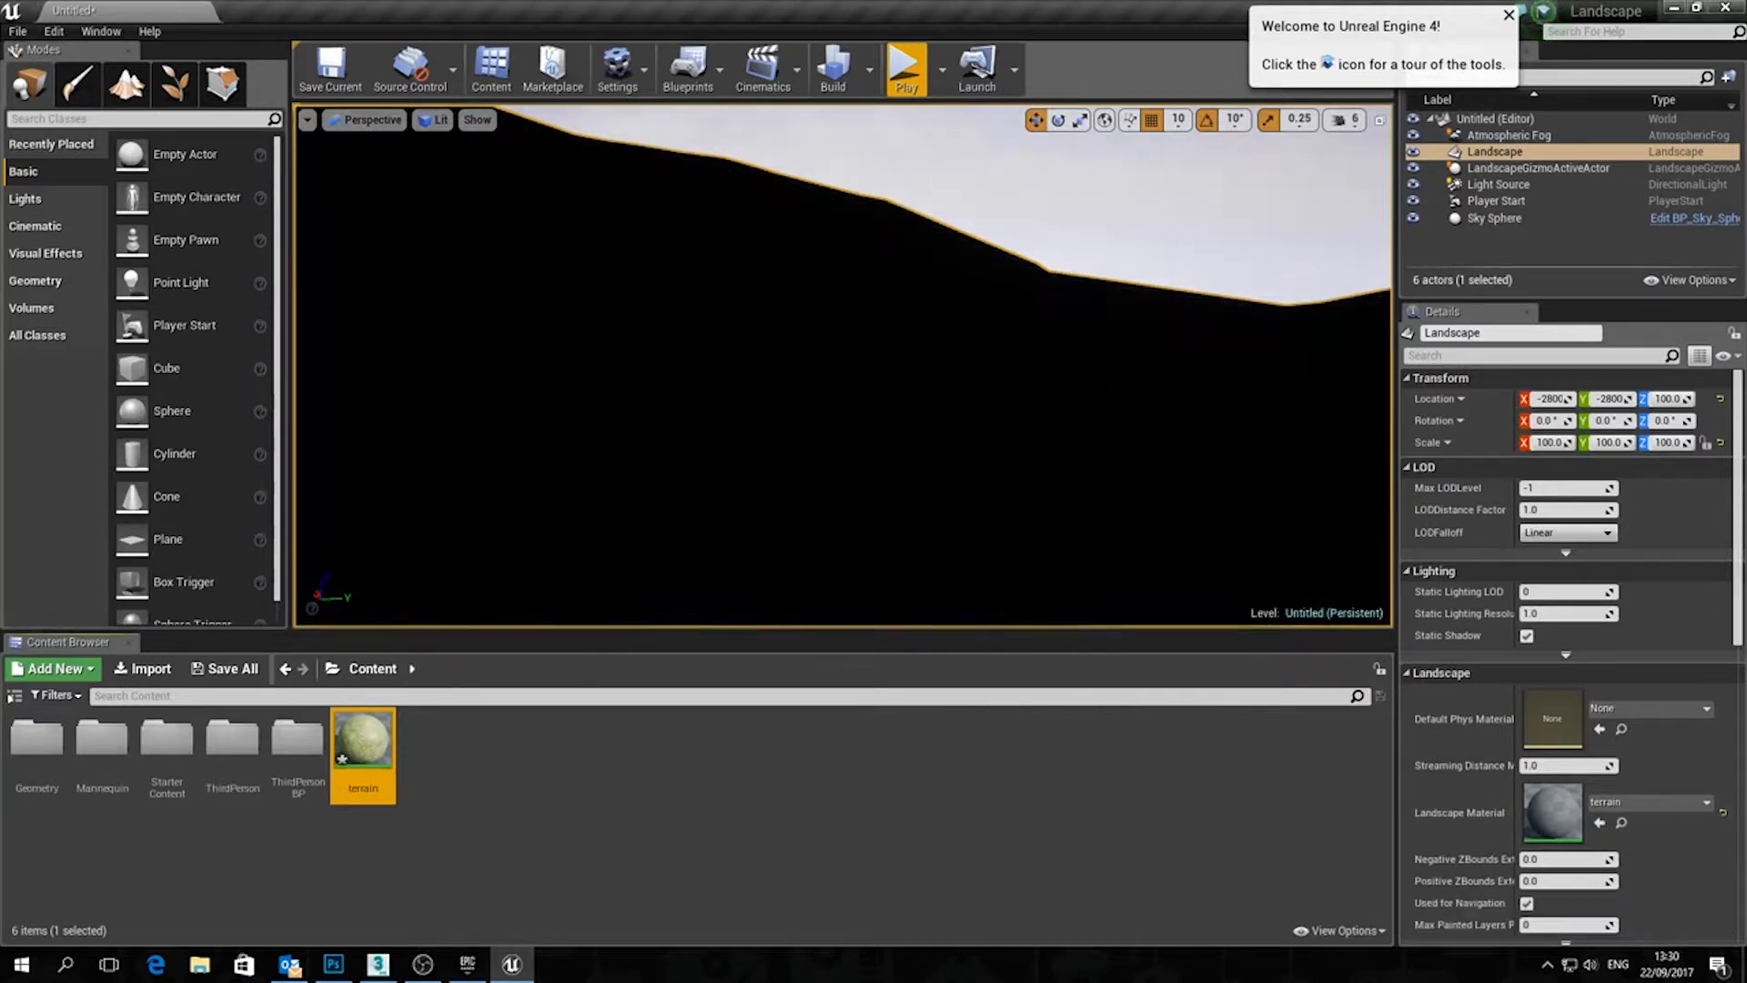
Examine the whole landscape with its new material from a distance and in a short play test of the level
{"action": "scroll", "coordinate": [861, 445], "scroll_direction": "down", "scroll_amount": 4}
{"action": "scroll", "coordinate": [862, 445], "scroll_direction": "down", "scroll_amount": 4}
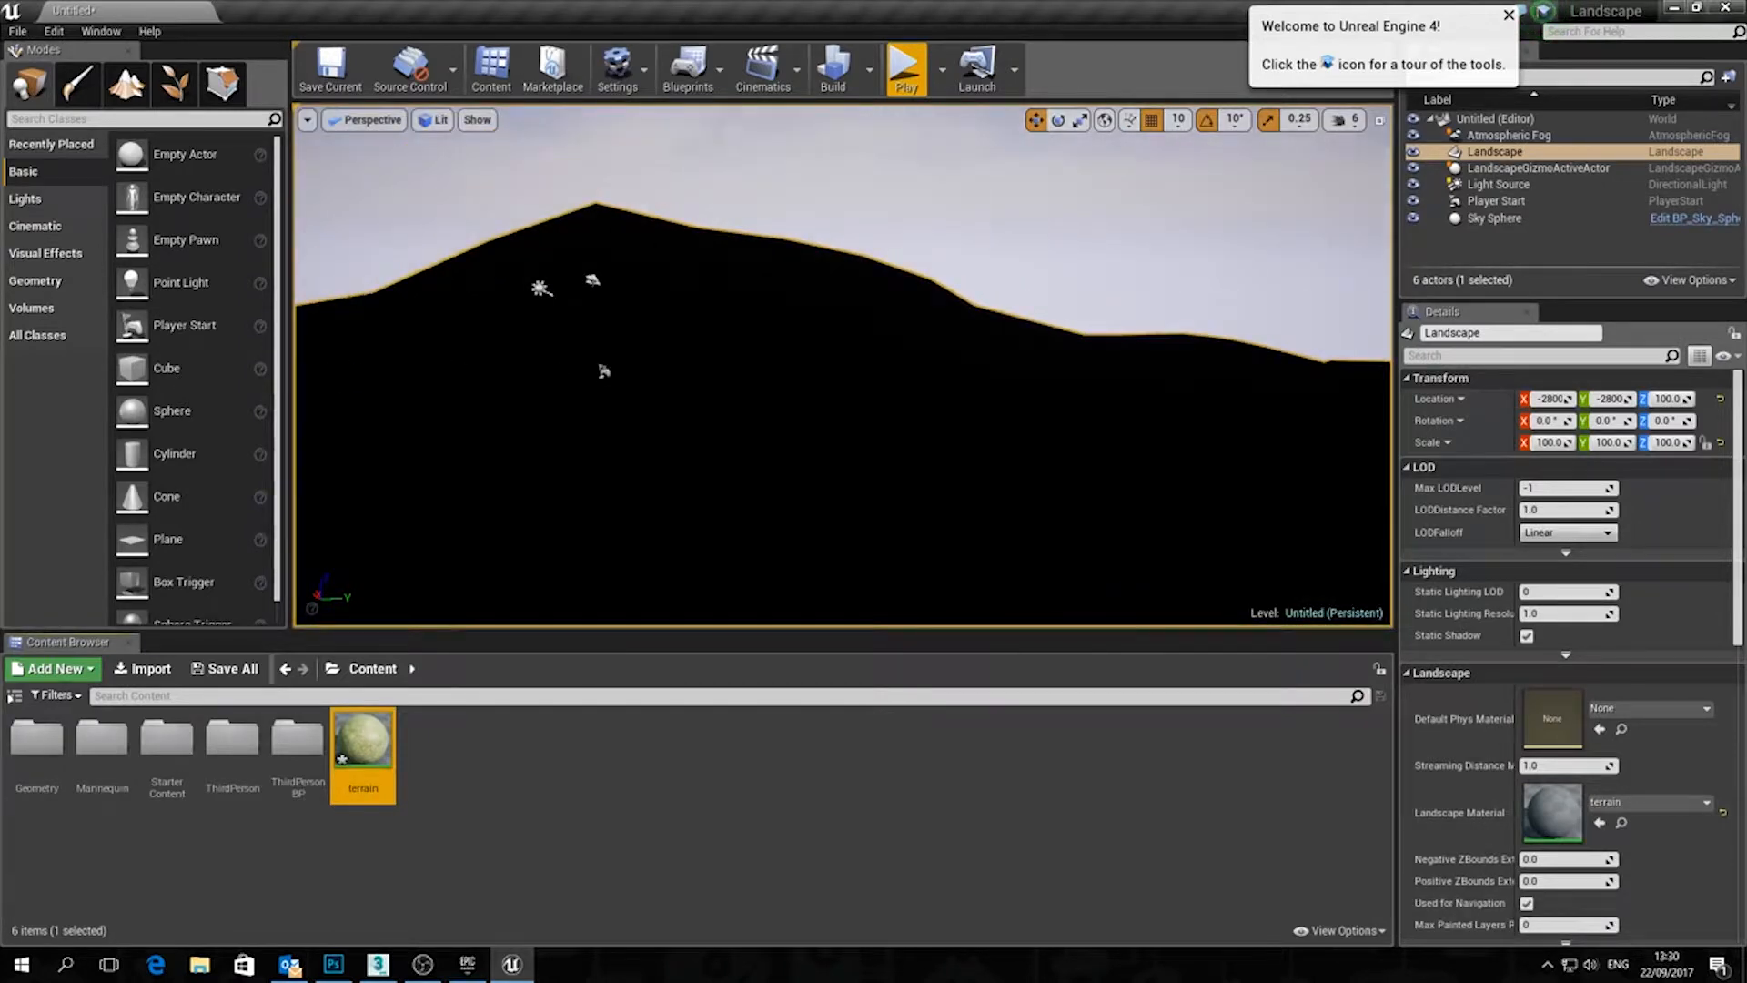
{"action": "left_click", "coordinate": [946, 254]}
{"action": "scroll", "coordinate": [941, 345], "scroll_direction": "down", "scroll_amount": 8}
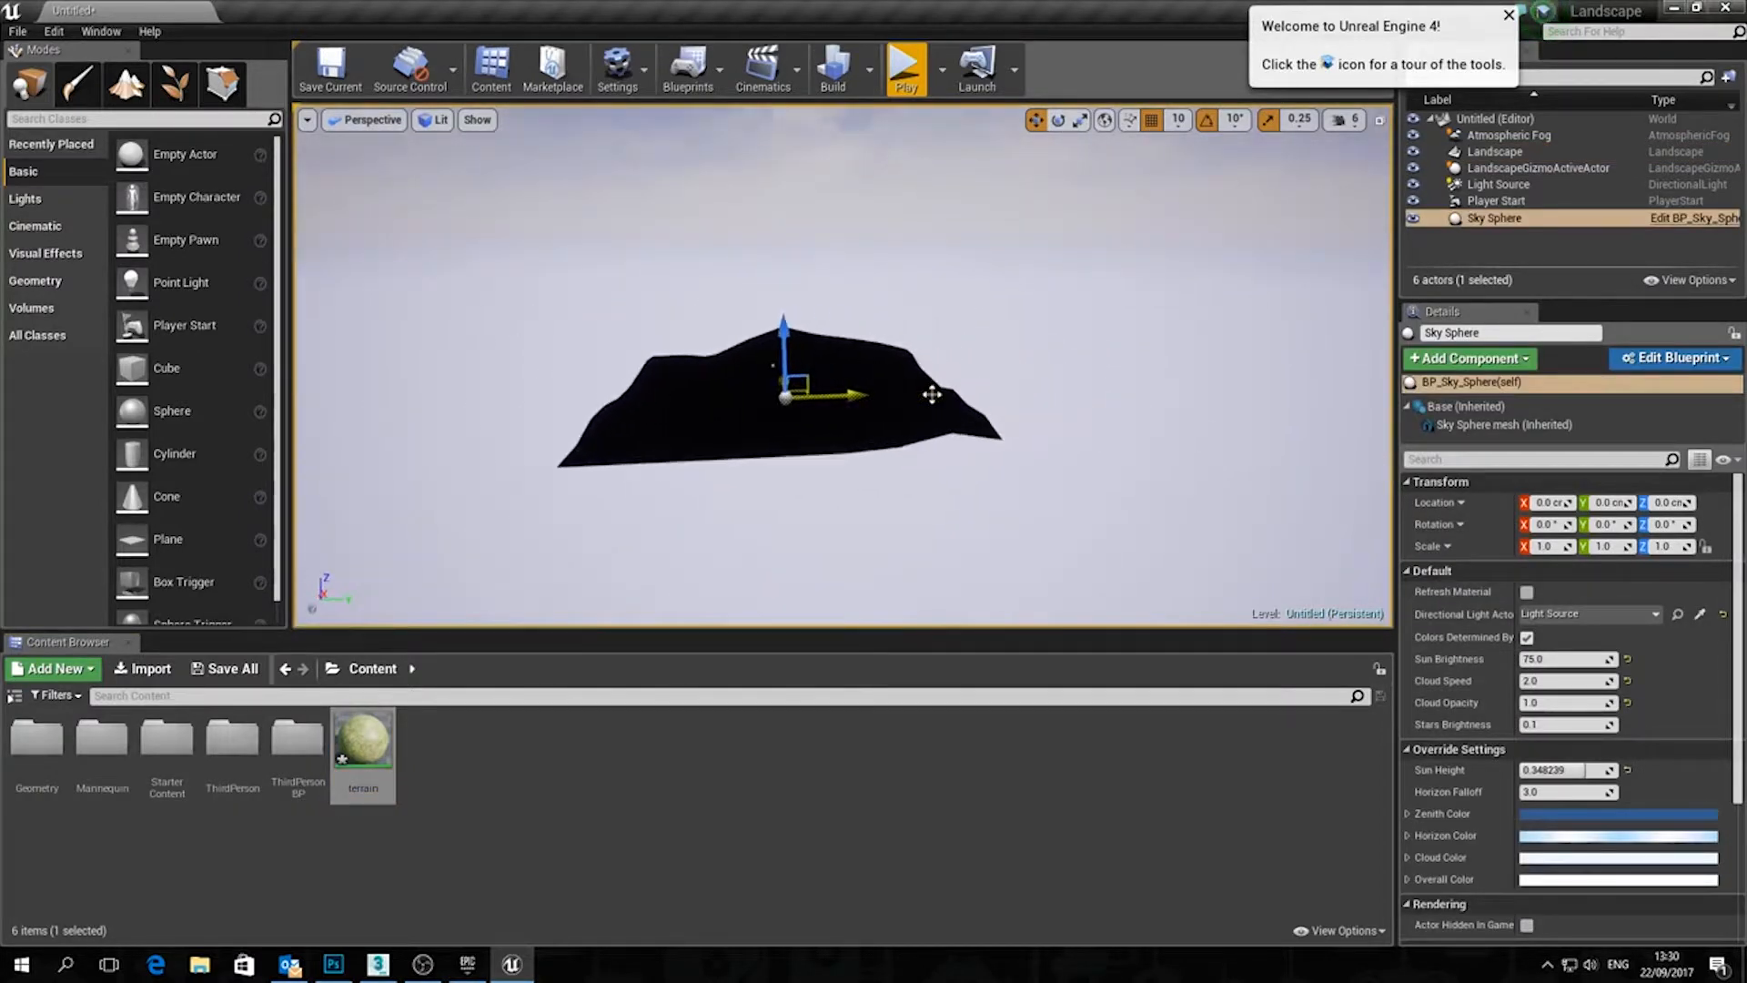
{"action": "scroll", "coordinate": [932, 394], "scroll_direction": "up", "scroll_amount": 3}
{"action": "left_click", "coordinate": [907, 68]}
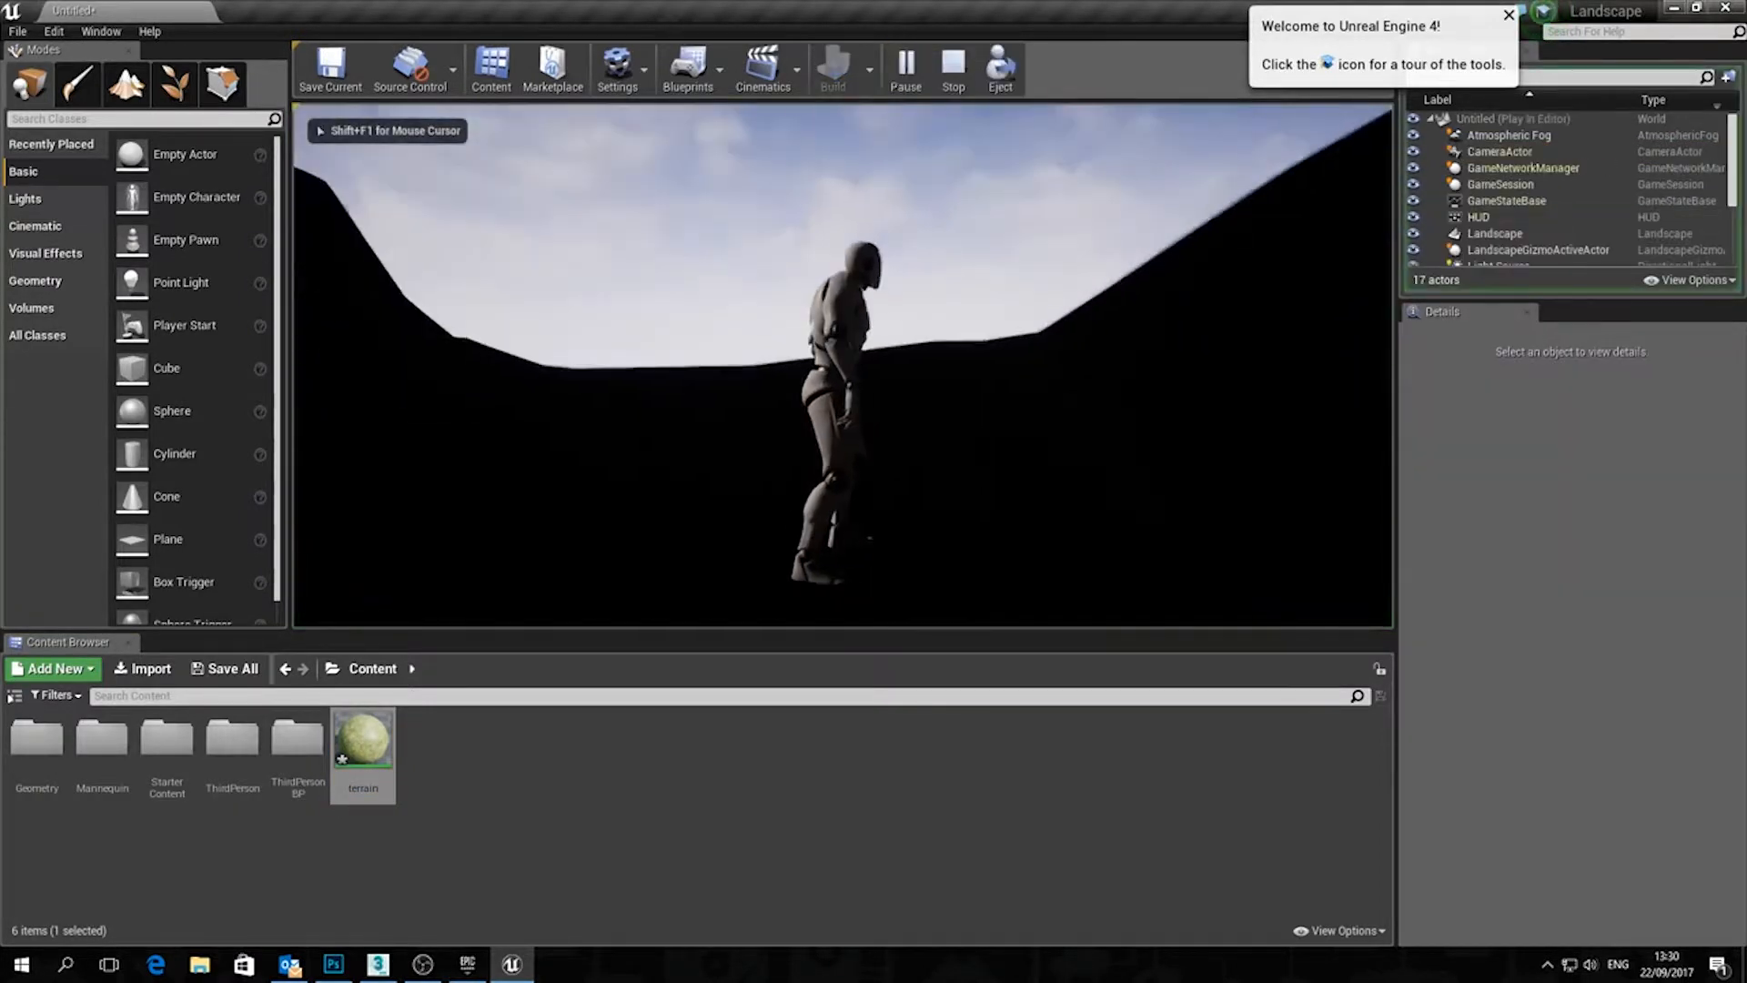
{"action": "key", "text": "Escape"}
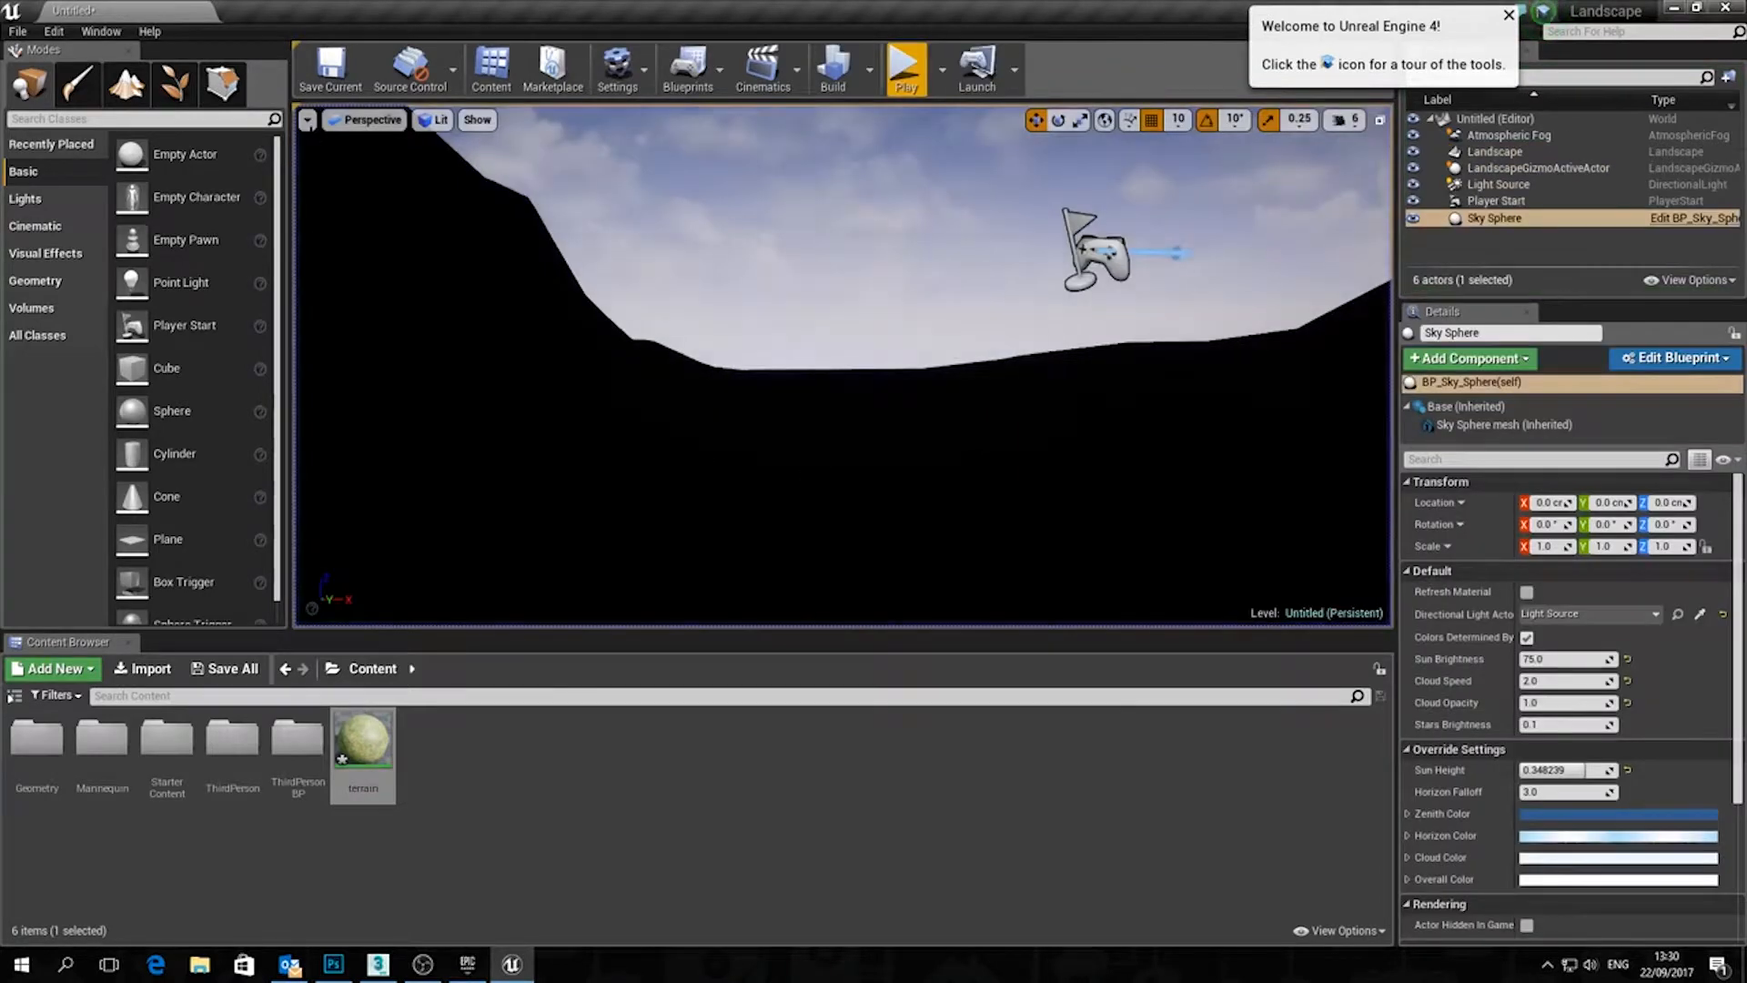
Switch to landscape painting and create a weight-blended layer info named Rock_LayerInfo for the Rock layer in the Content folder
{"action": "left_click", "coordinate": [127, 82]}
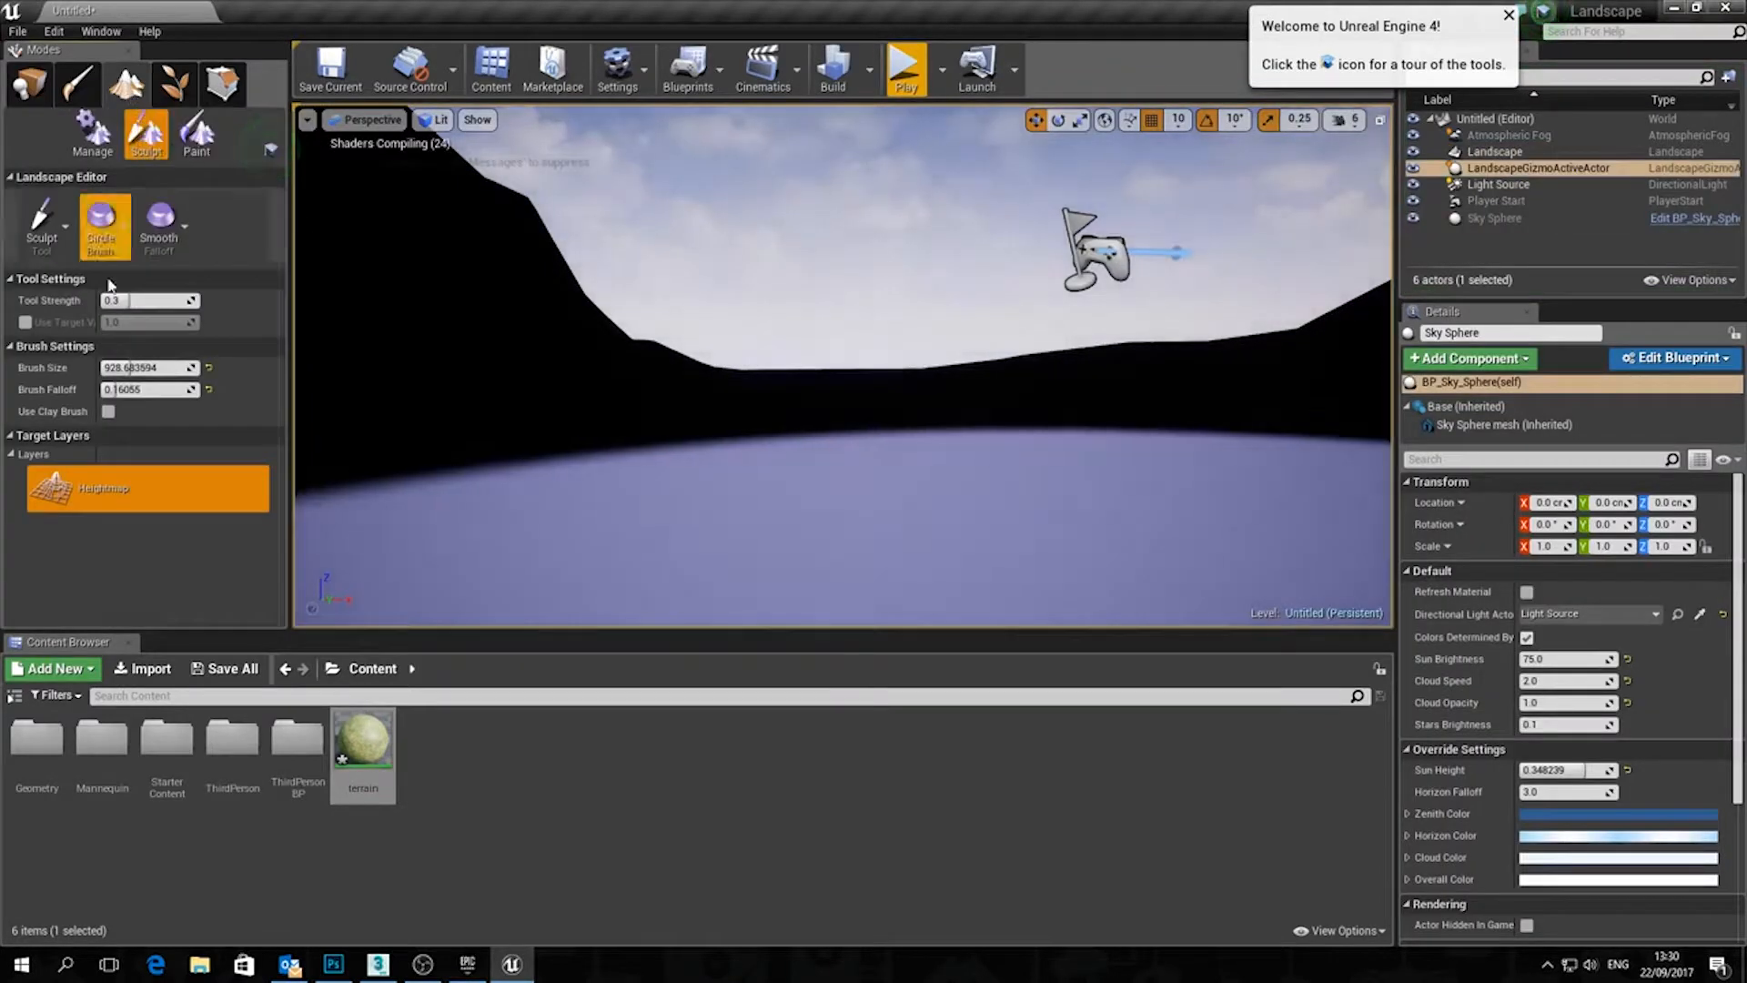
{"action": "left_click", "coordinate": [197, 134]}
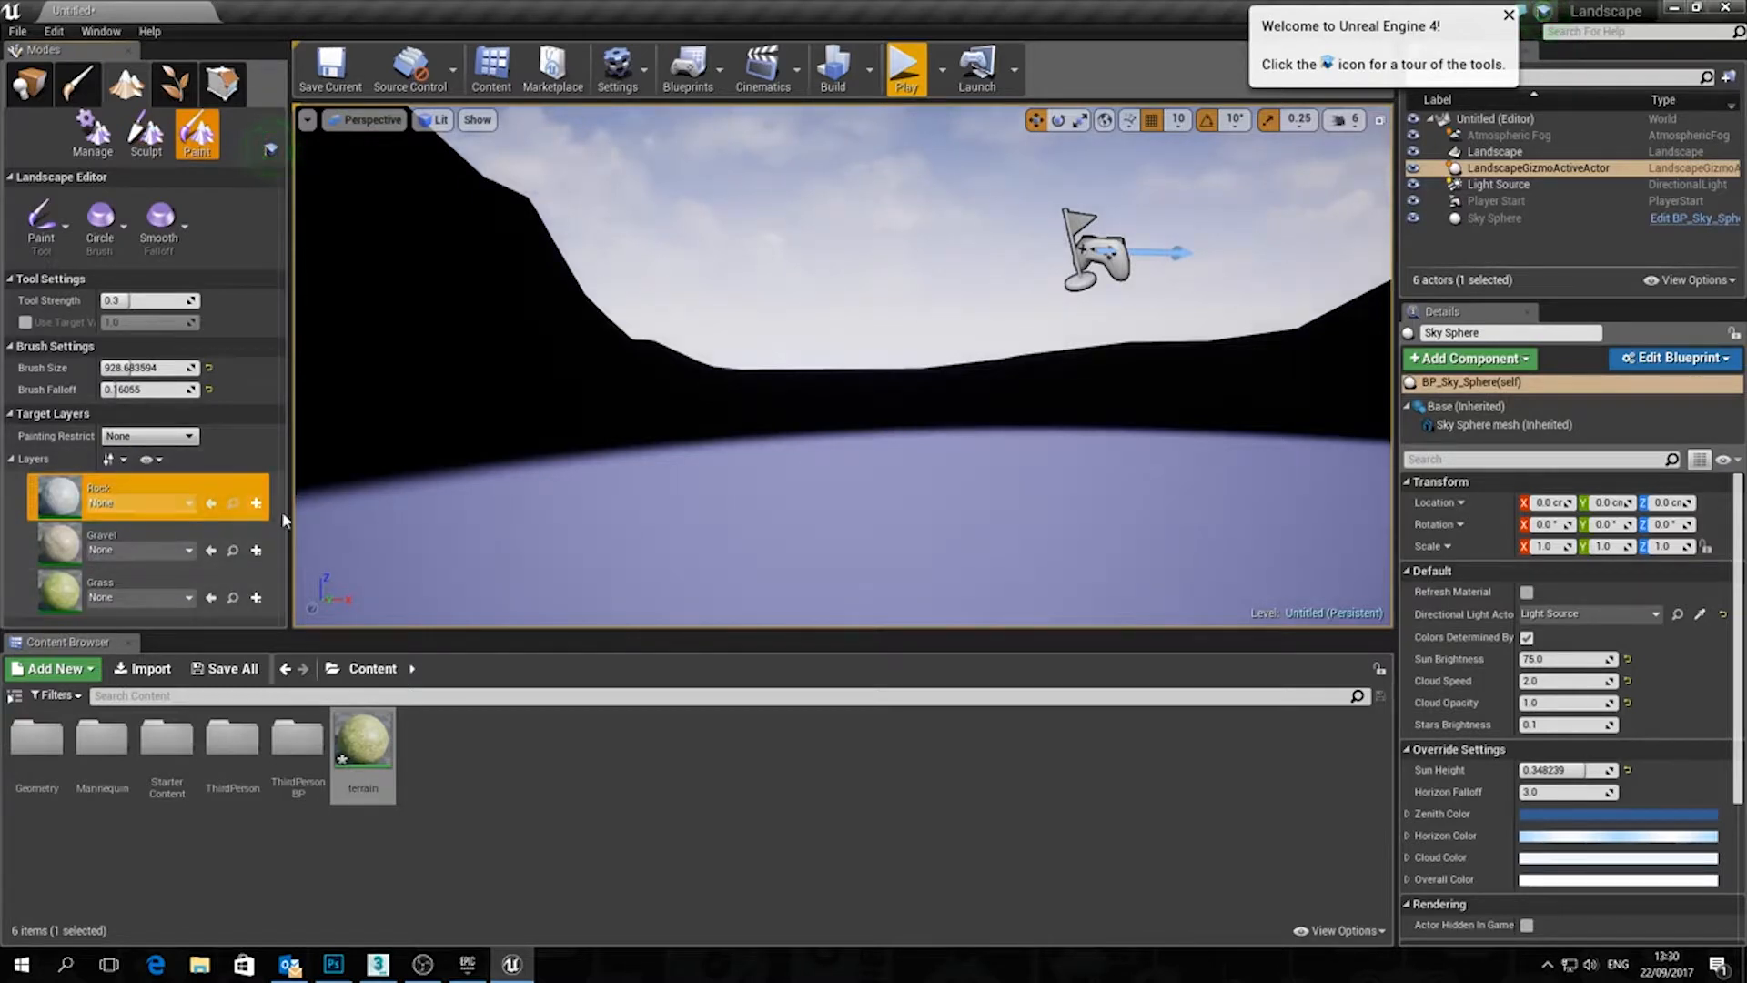
{"action": "left_click", "coordinate": [256, 503]}
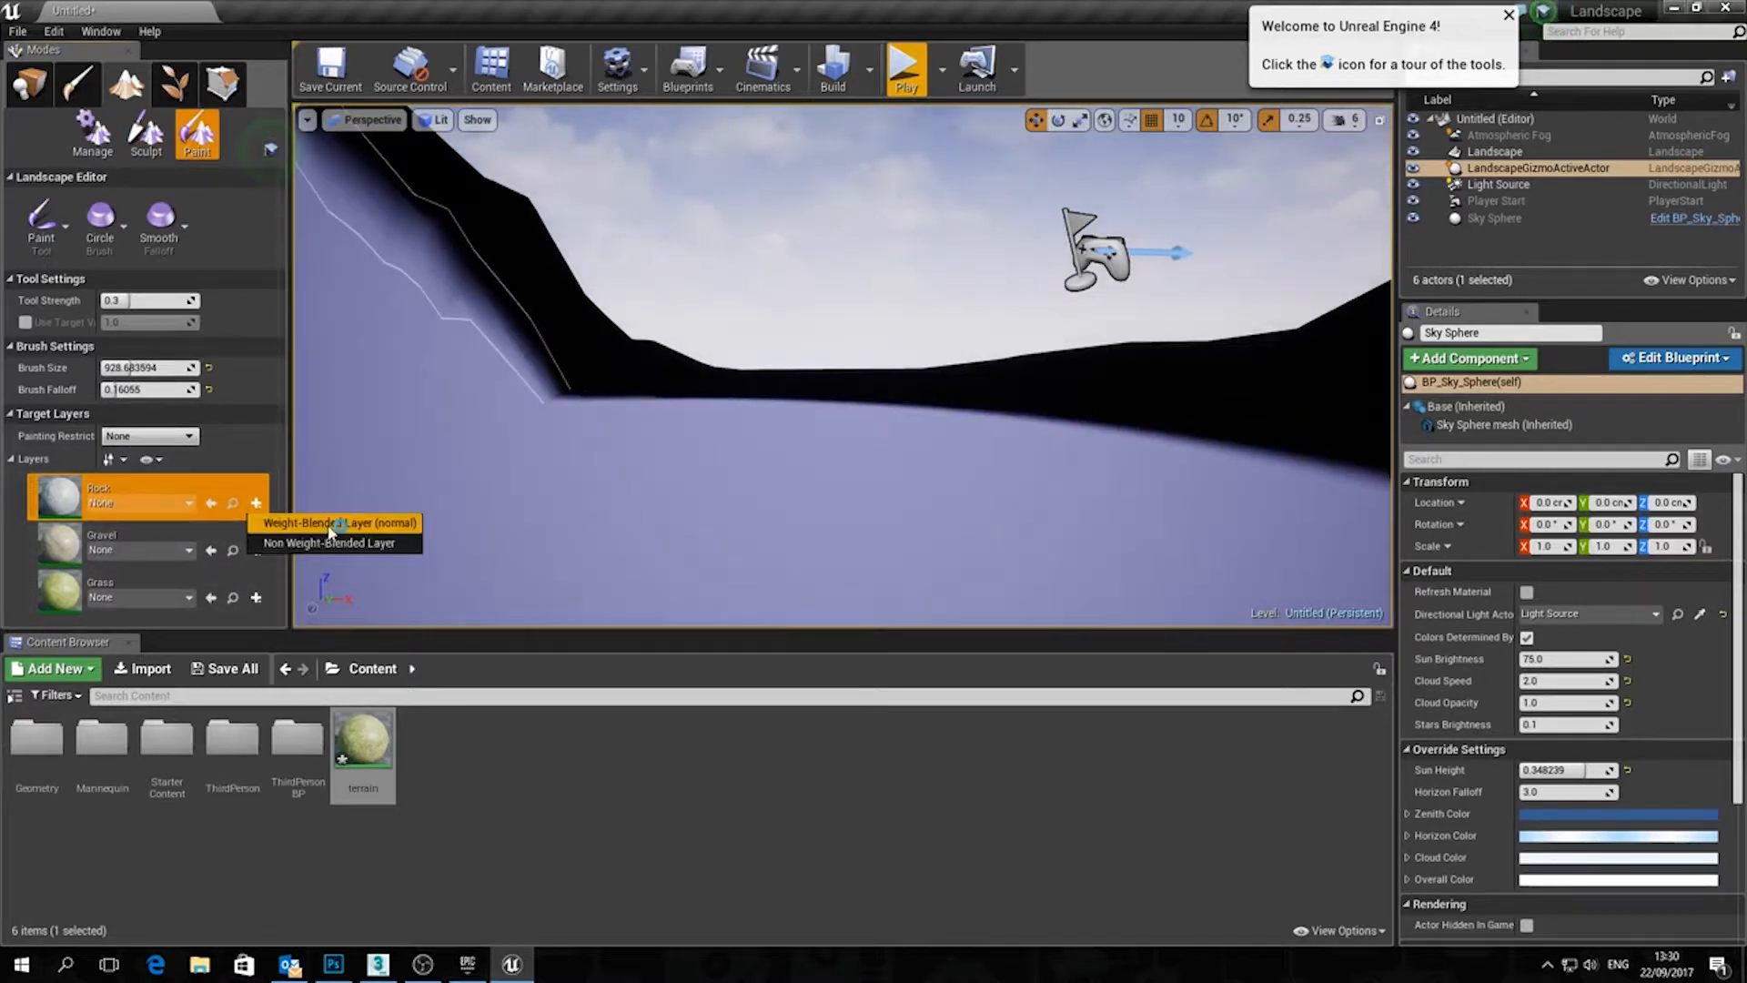
{"action": "left_click", "coordinate": [335, 520]}
{"action": "left_click", "coordinate": [718, 320]}
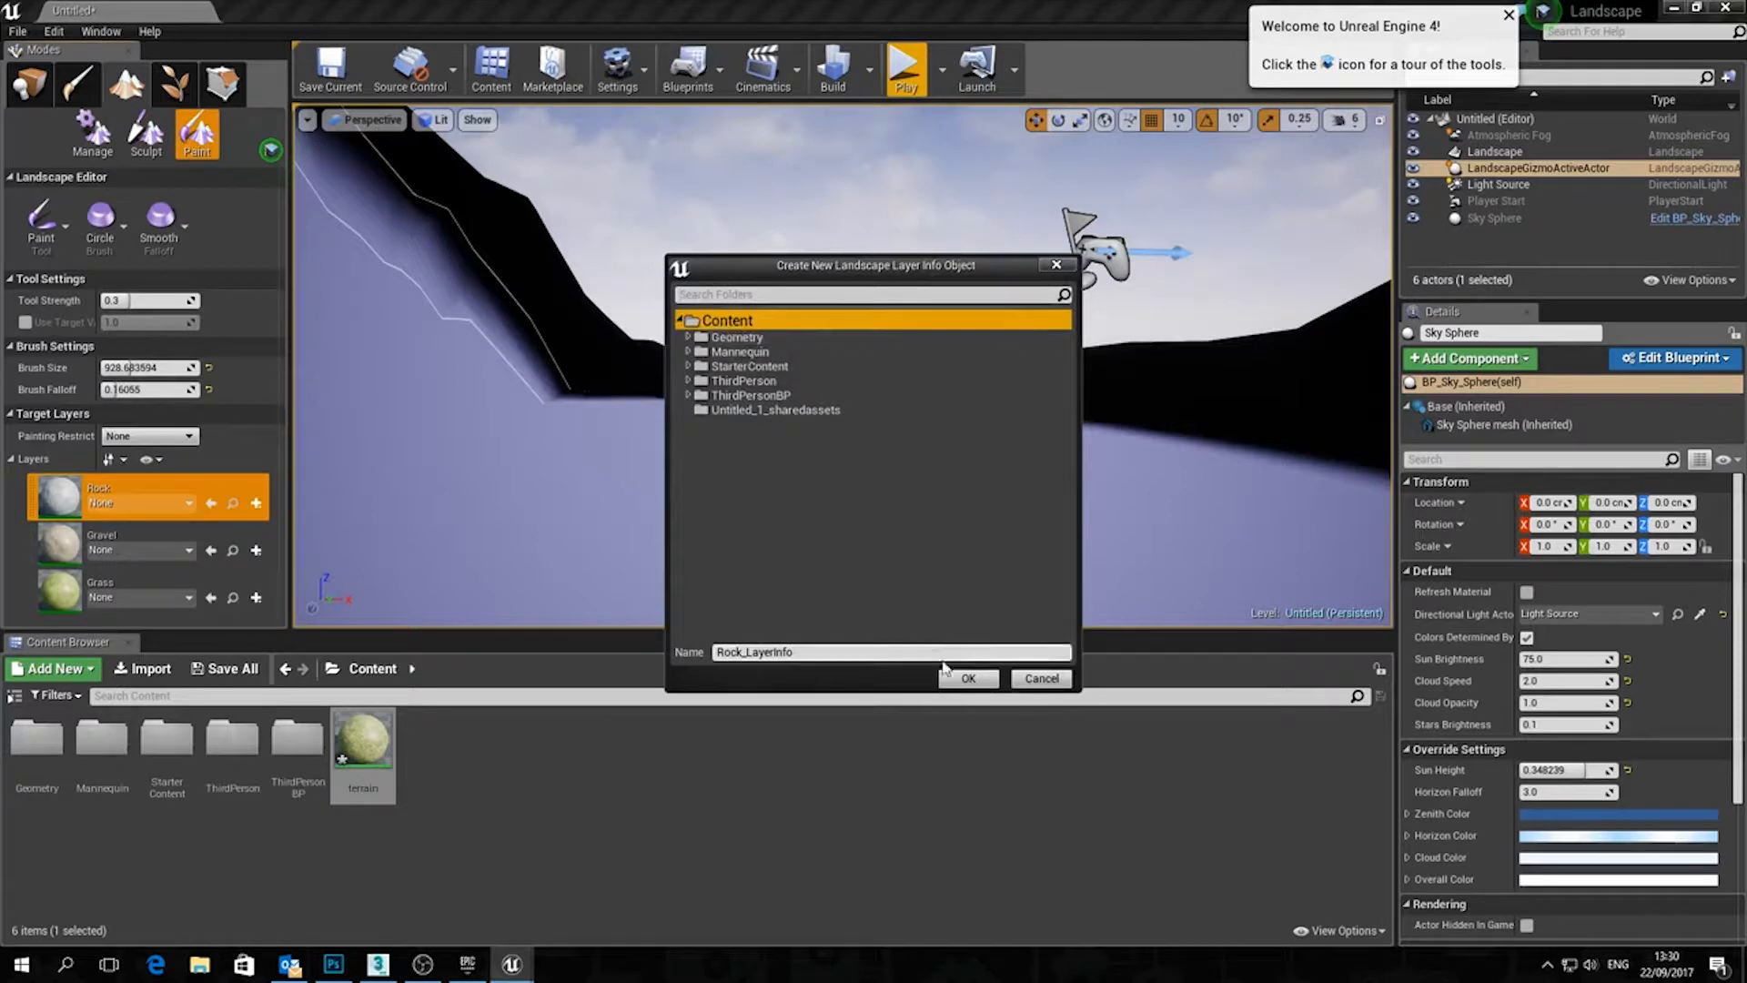
{"action": "left_click", "coordinate": [982, 682]}
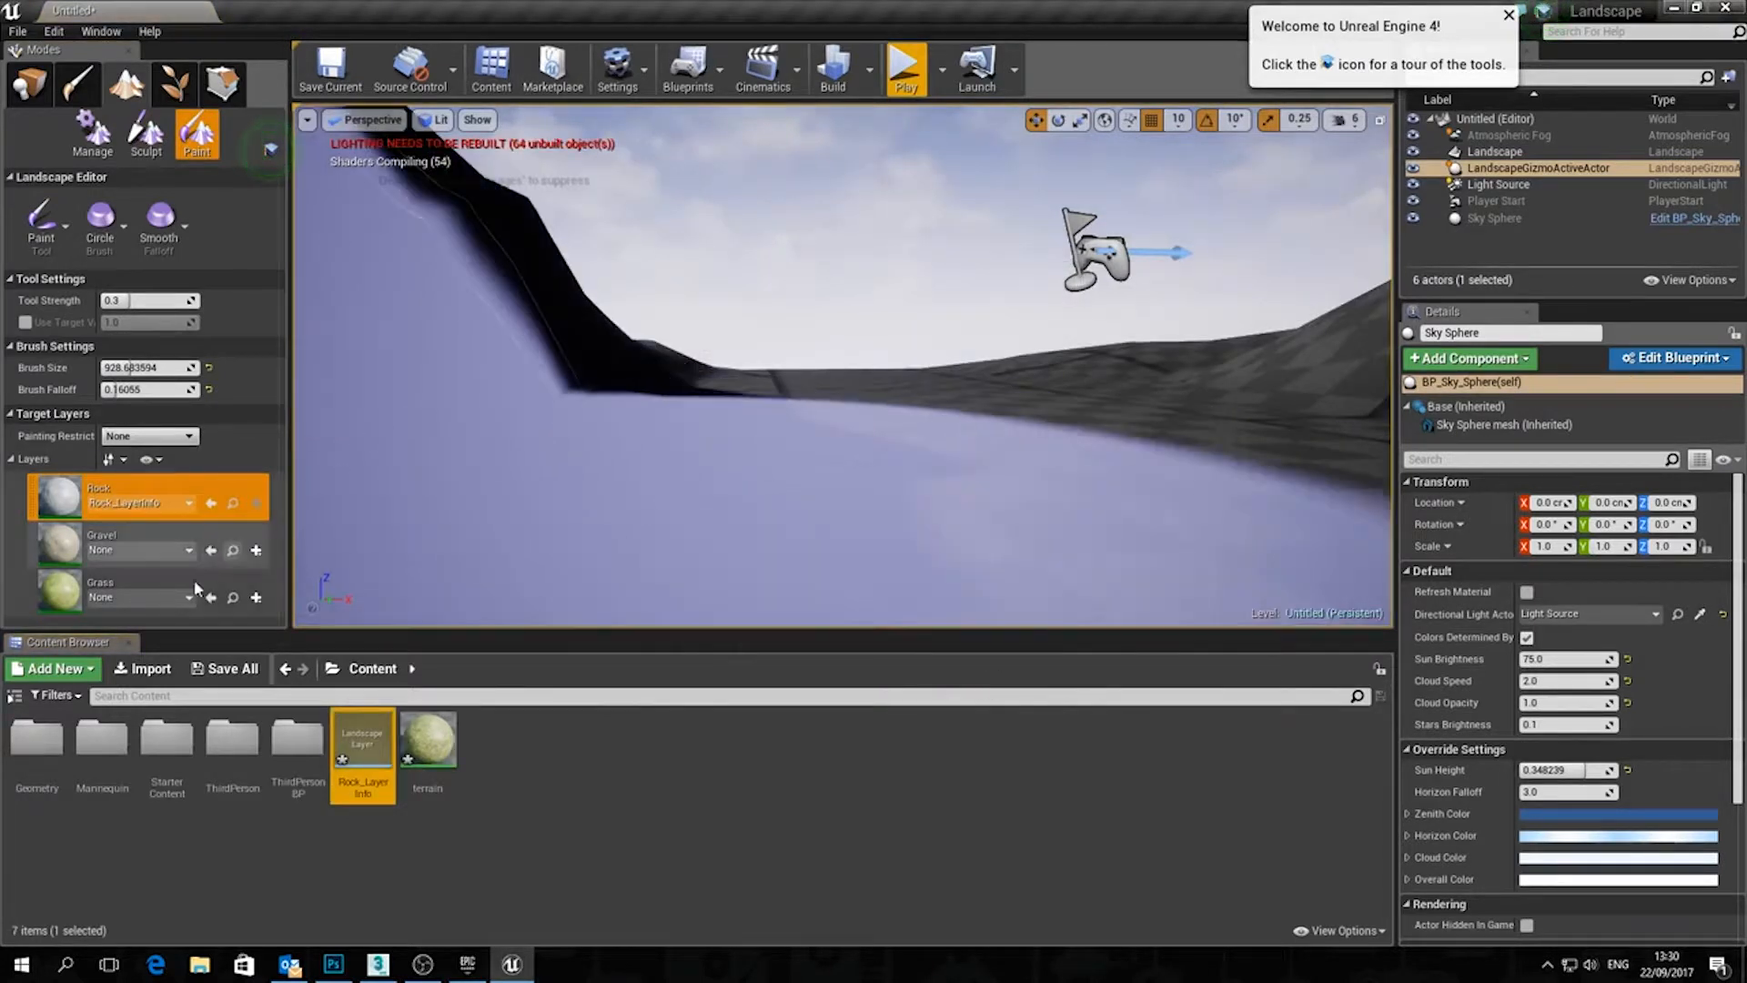
Create a weight-blended layer info named Gravel_LayerInfo for the Gravel layer in the Content folder
{"action": "left_click", "coordinate": [257, 550]}
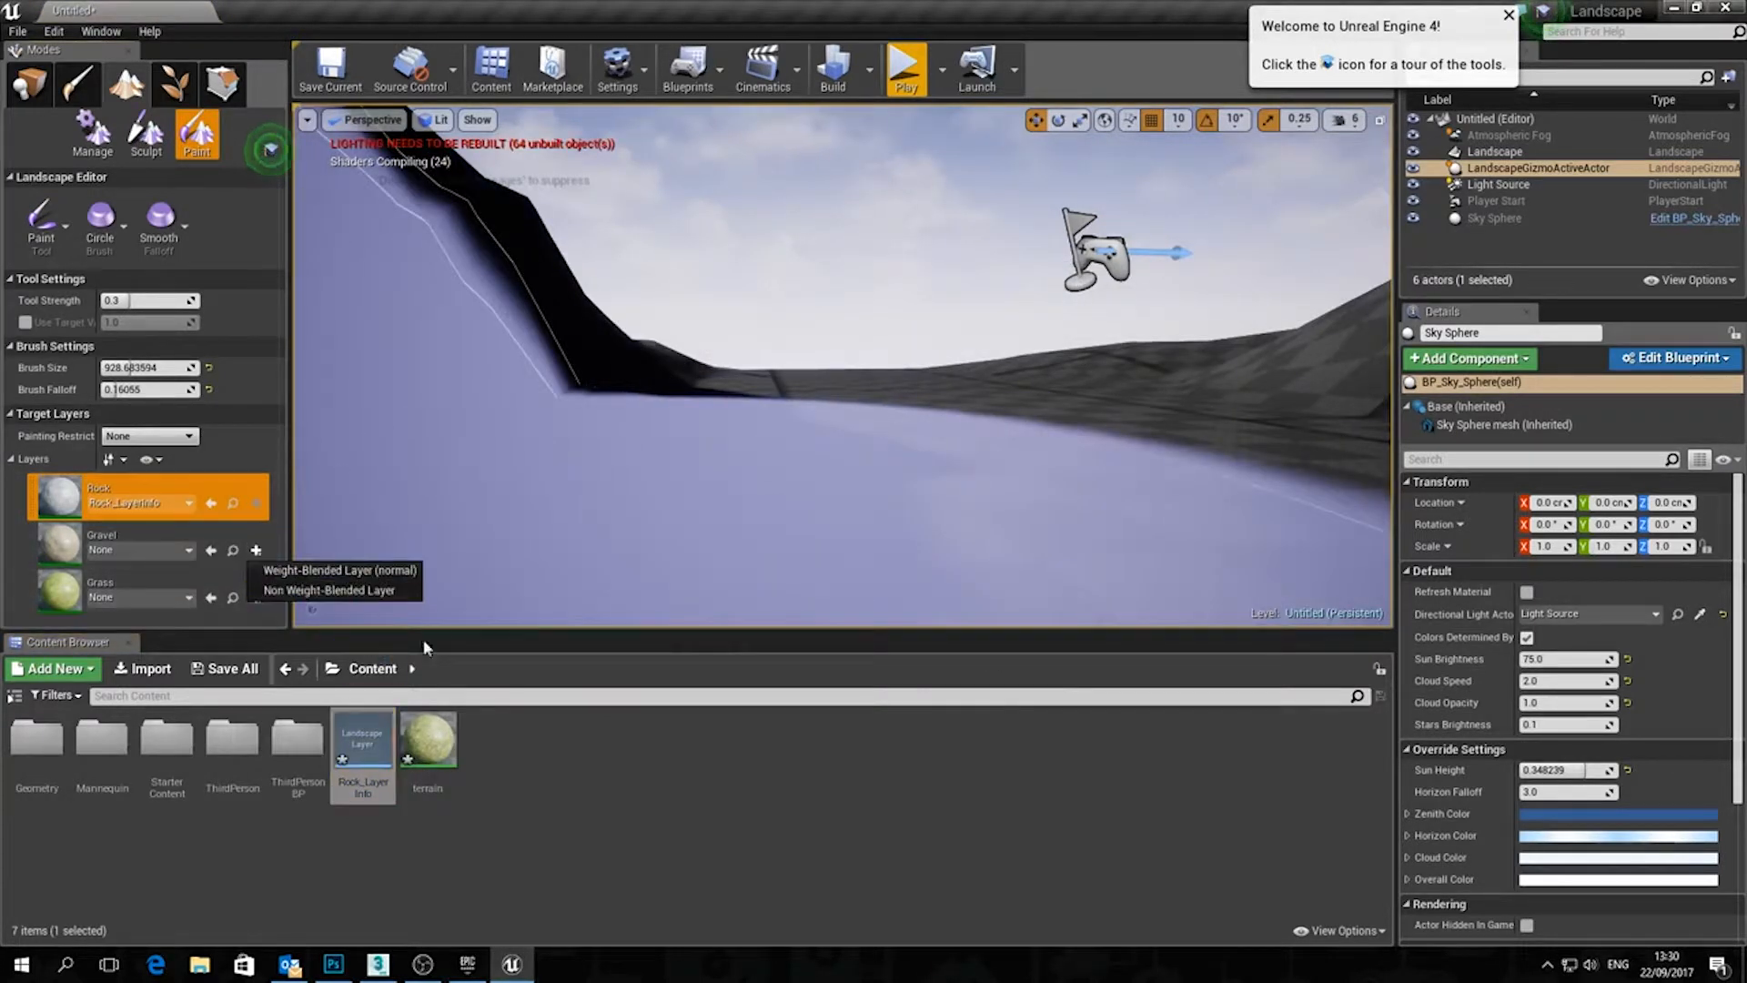
{"action": "left_click", "coordinate": [398, 570]}
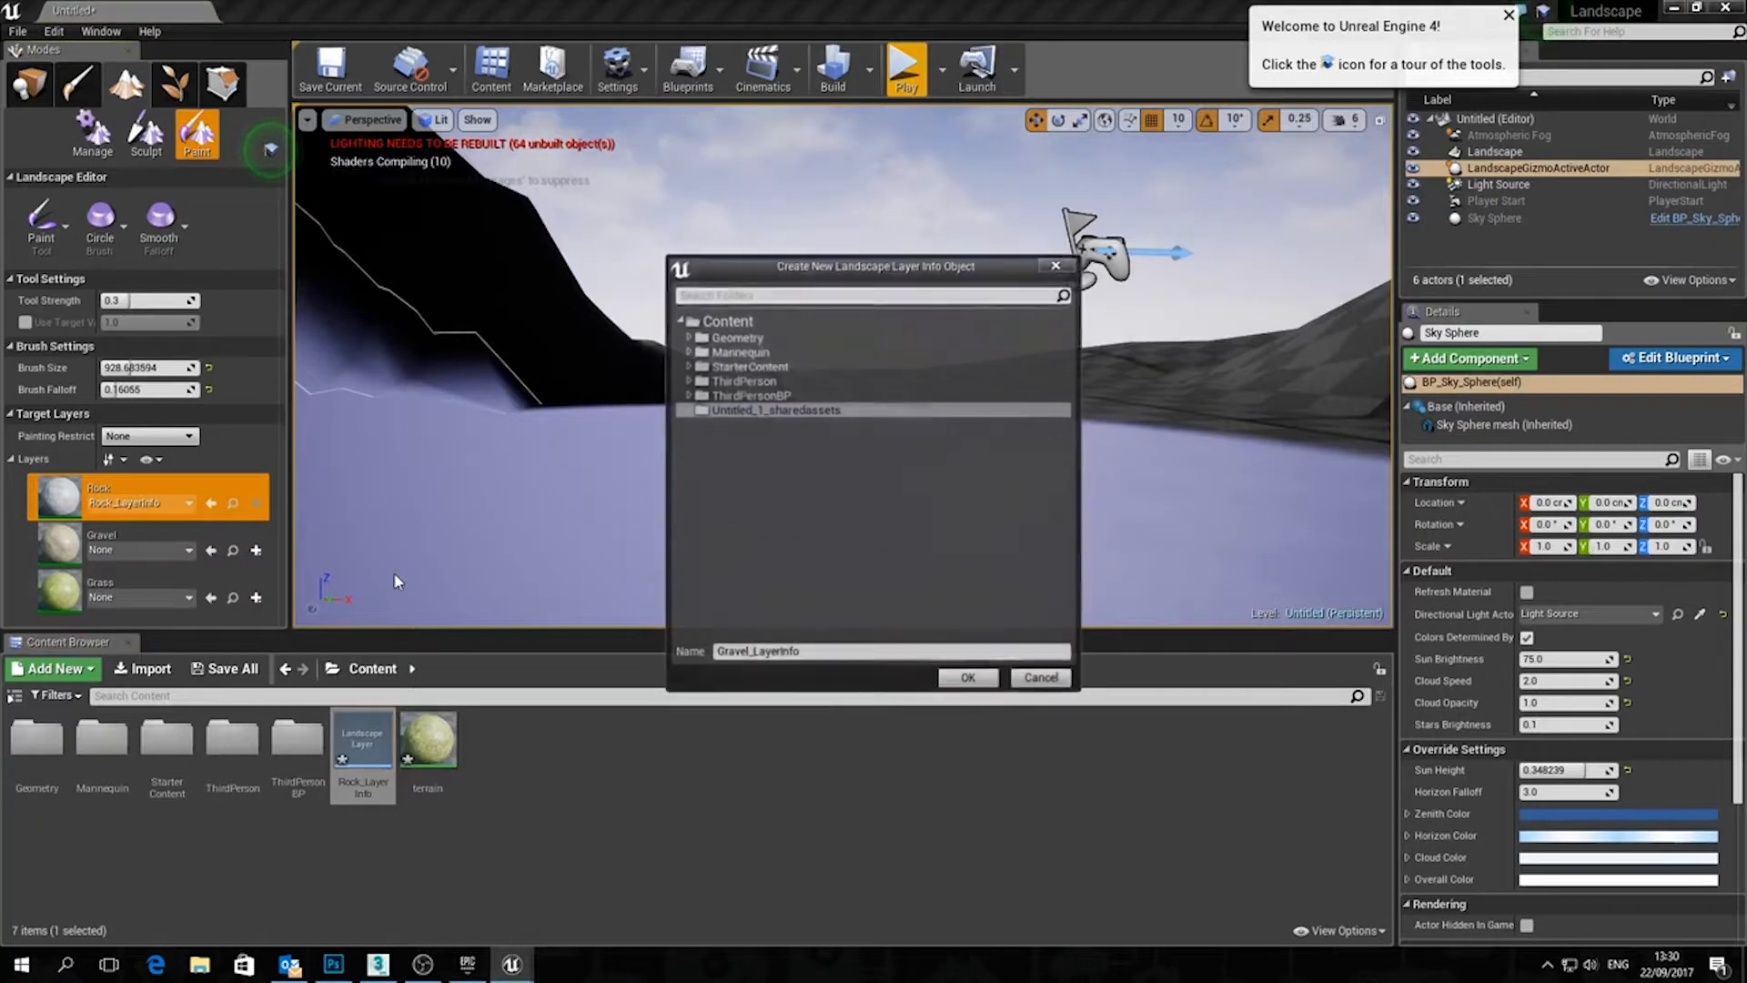
{"action": "left_click", "coordinate": [737, 324]}
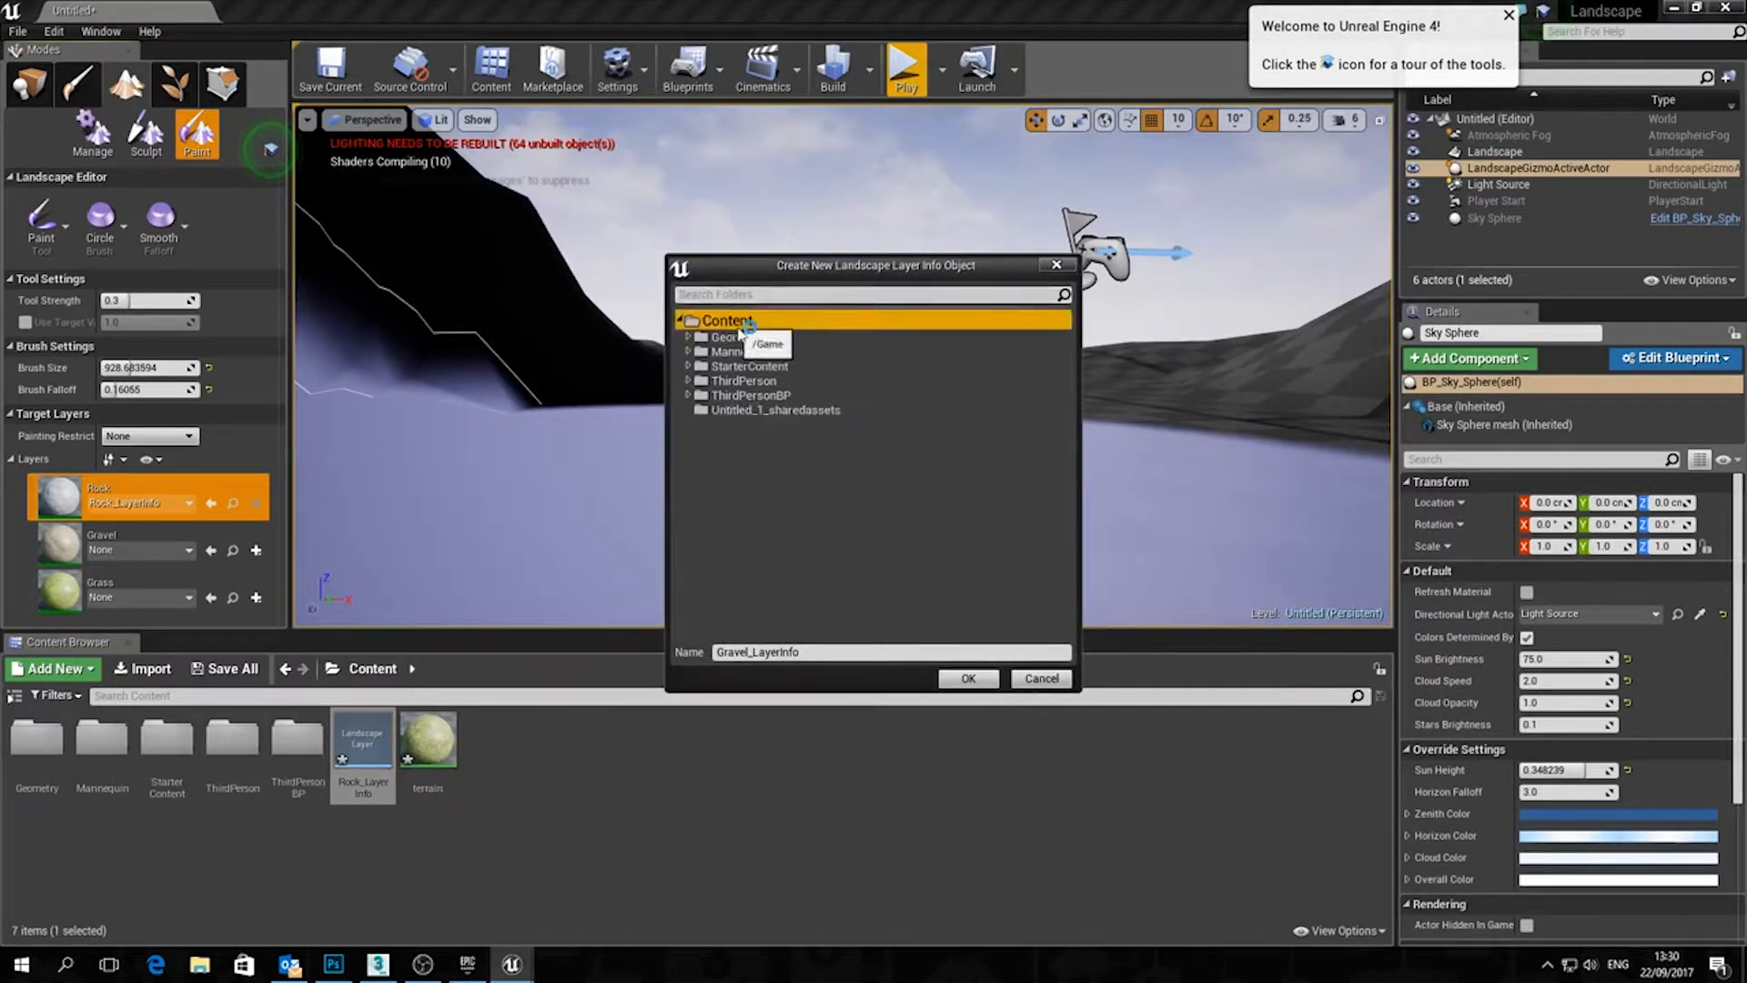
{"action": "left_click", "coordinate": [969, 679]}
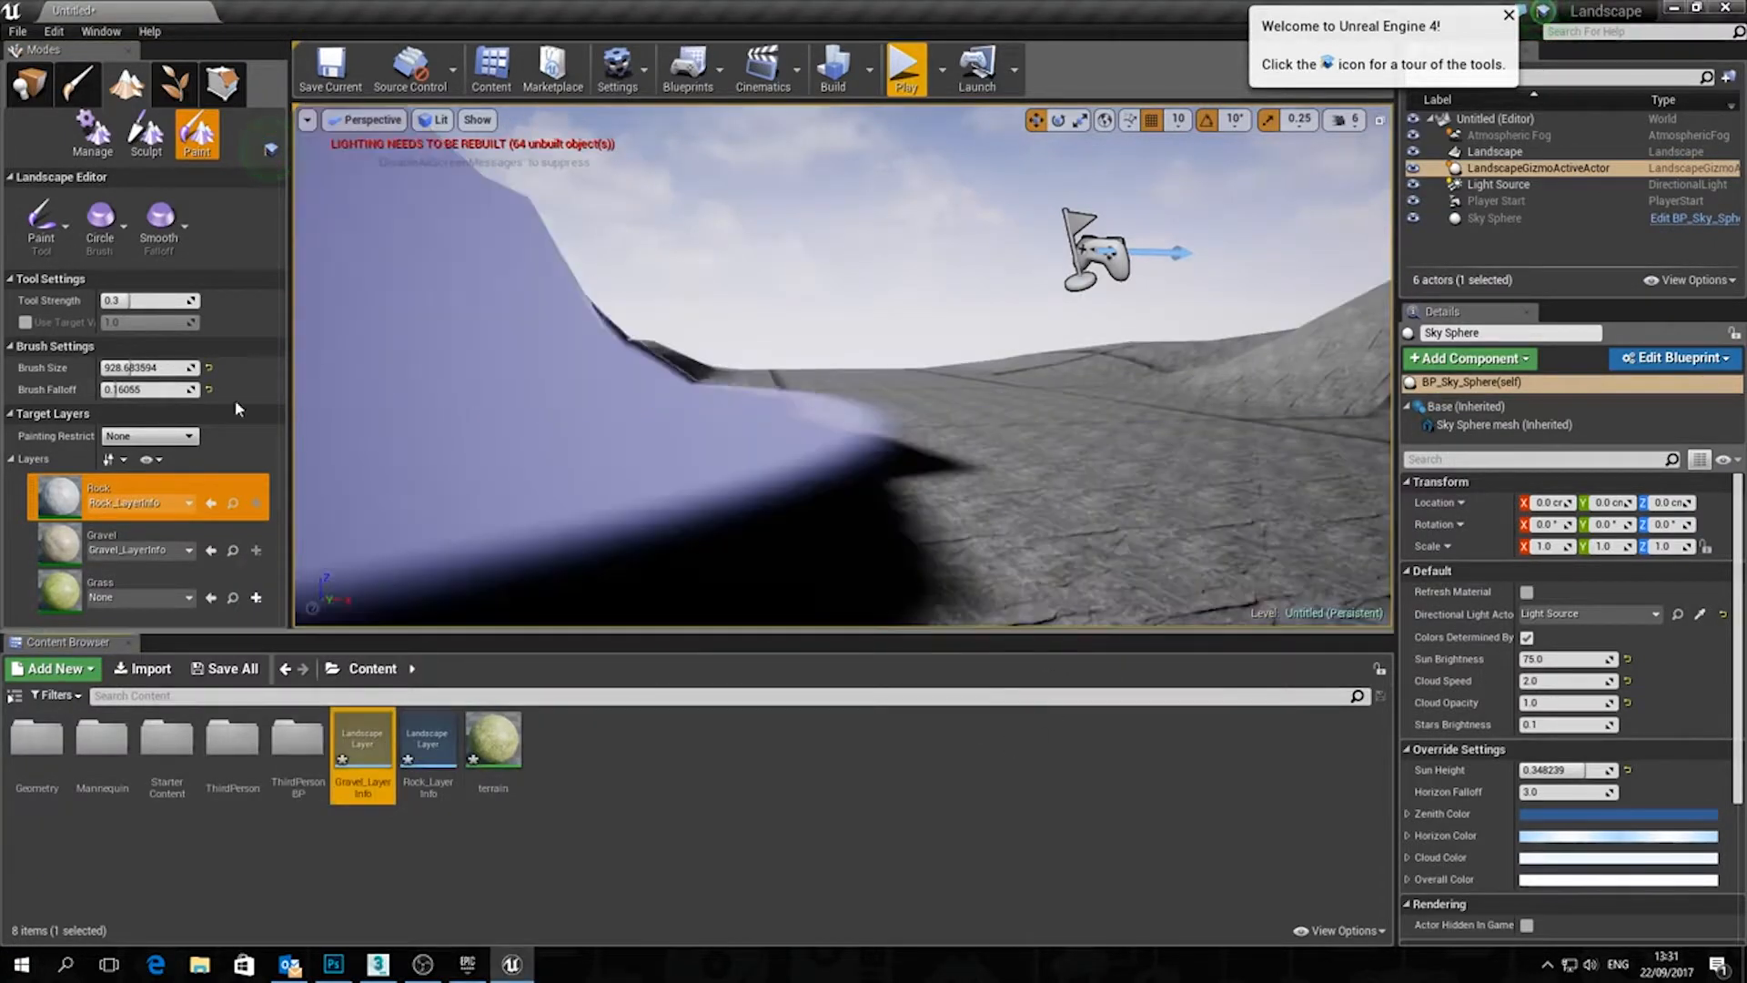
Create a weight-blended layer info named Grass_LayerInfo for the Grass layer in the Content folder
{"action": "left_click", "coordinate": [258, 599]}
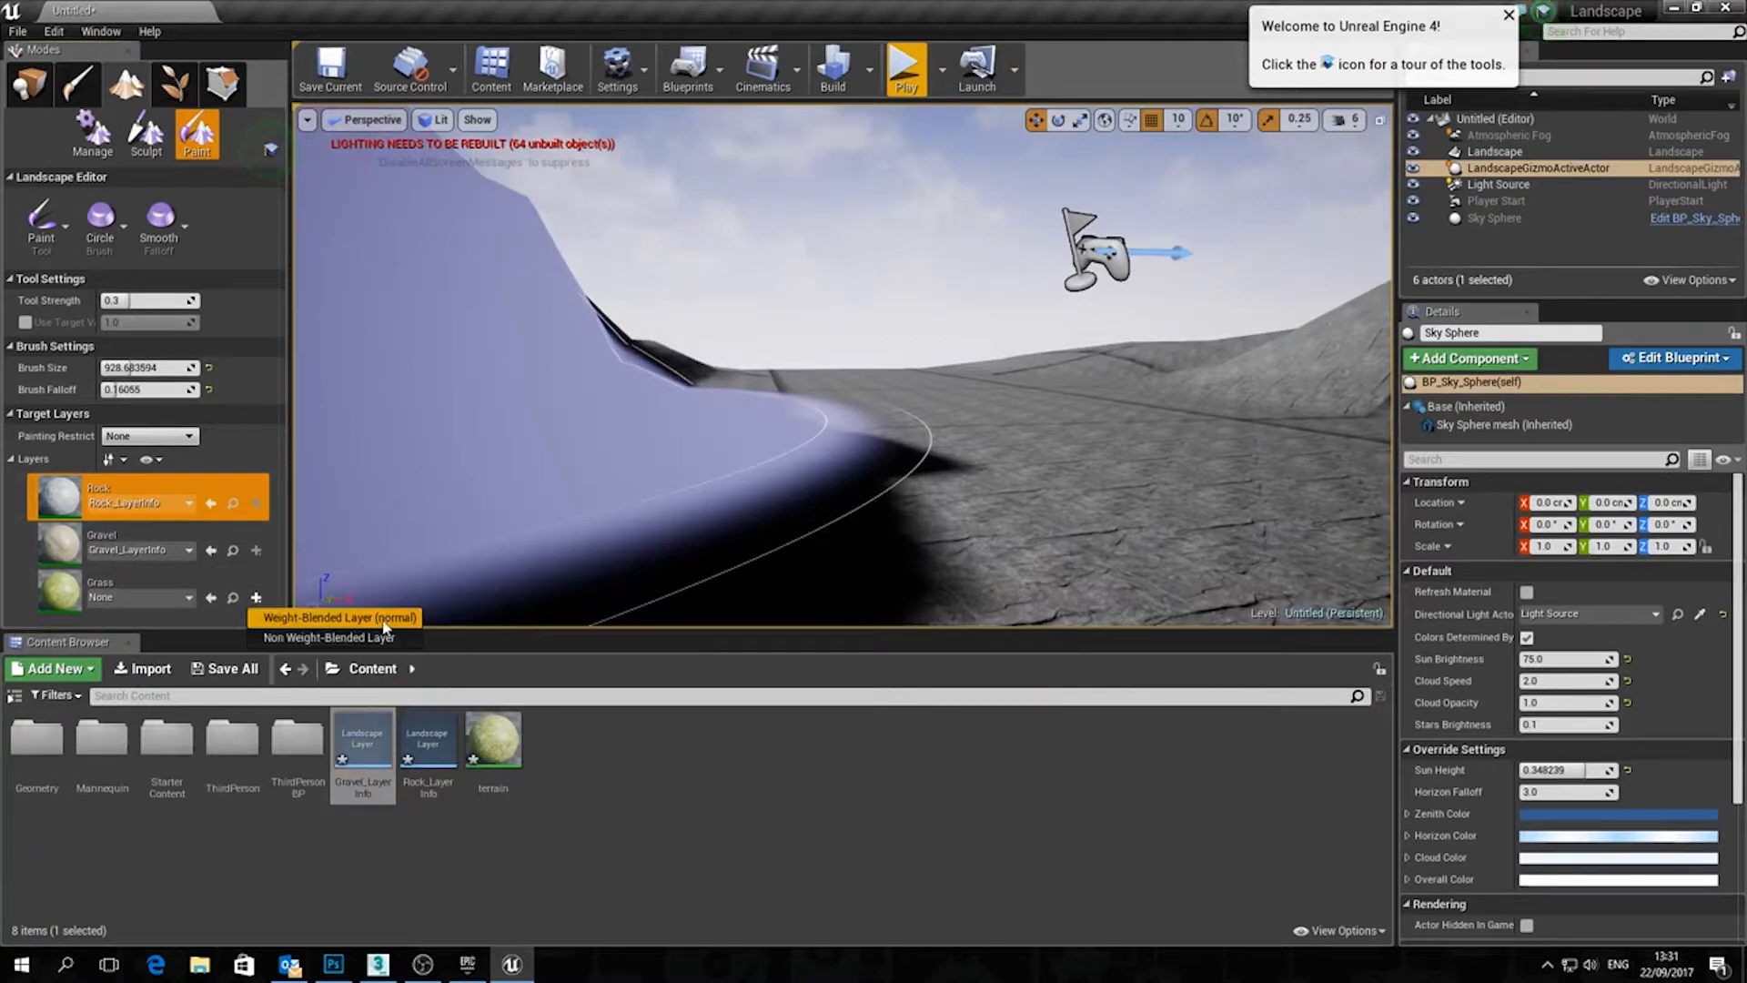
{"action": "left_click", "coordinate": [309, 614]}
{"action": "left_click", "coordinate": [740, 324]}
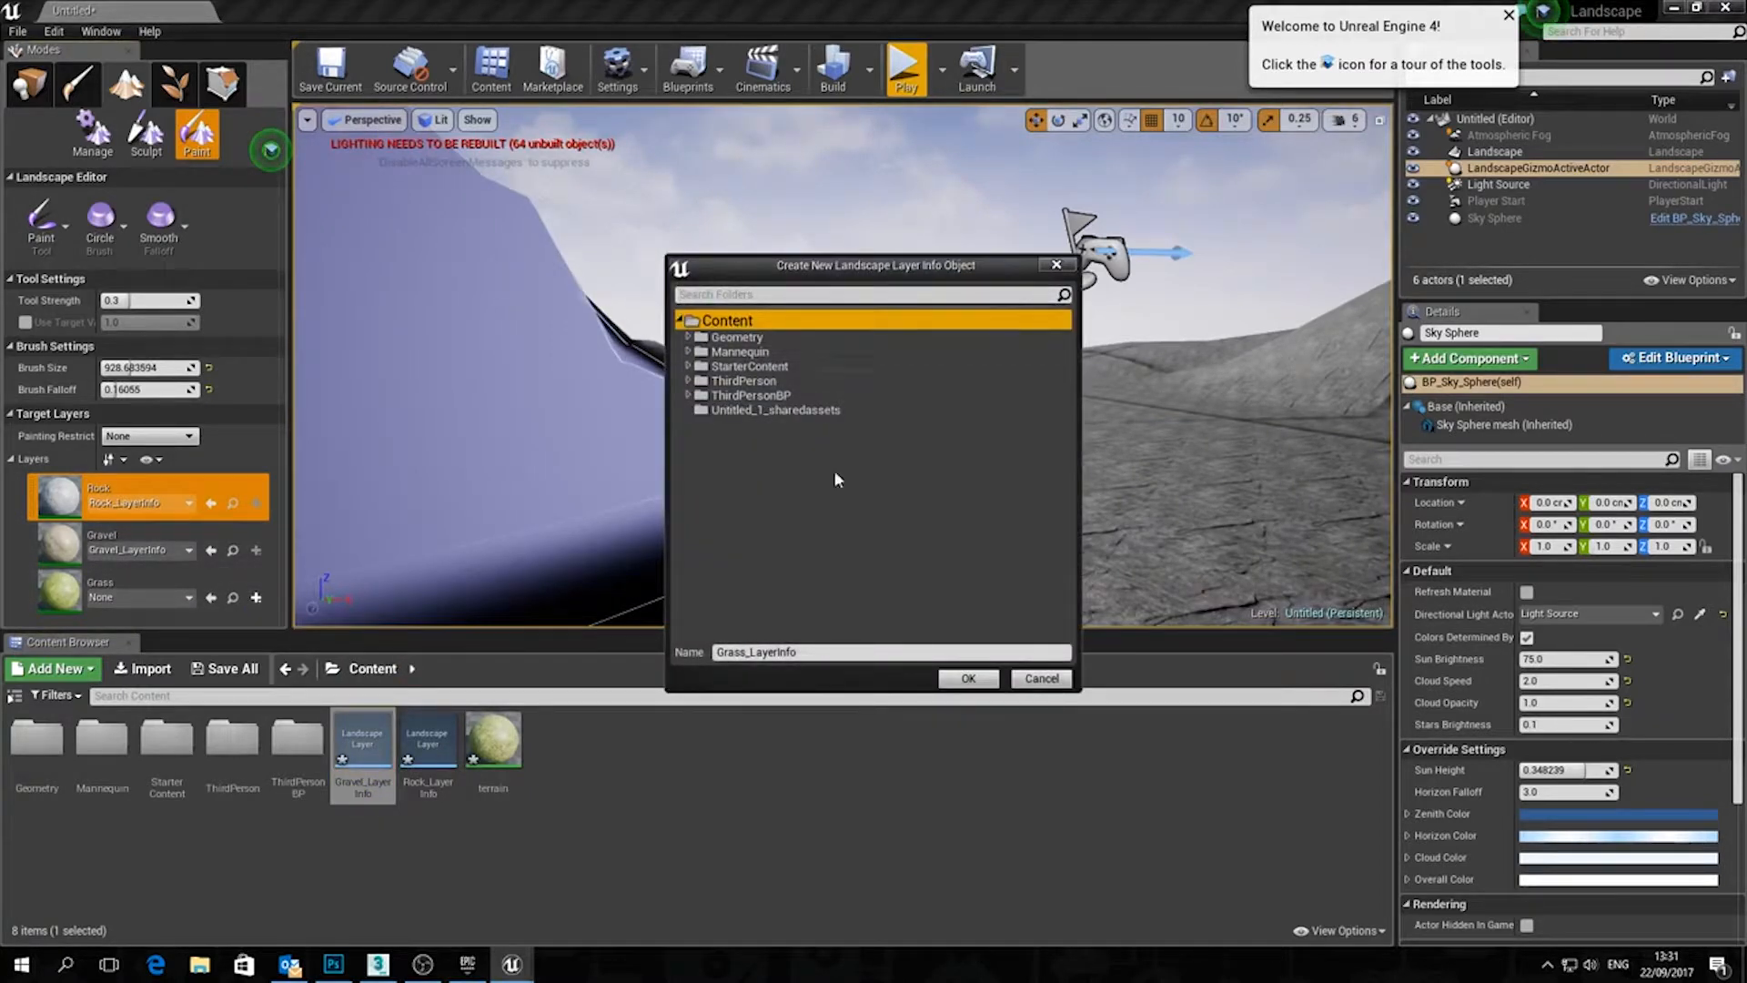
{"action": "left_click", "coordinate": [983, 682]}
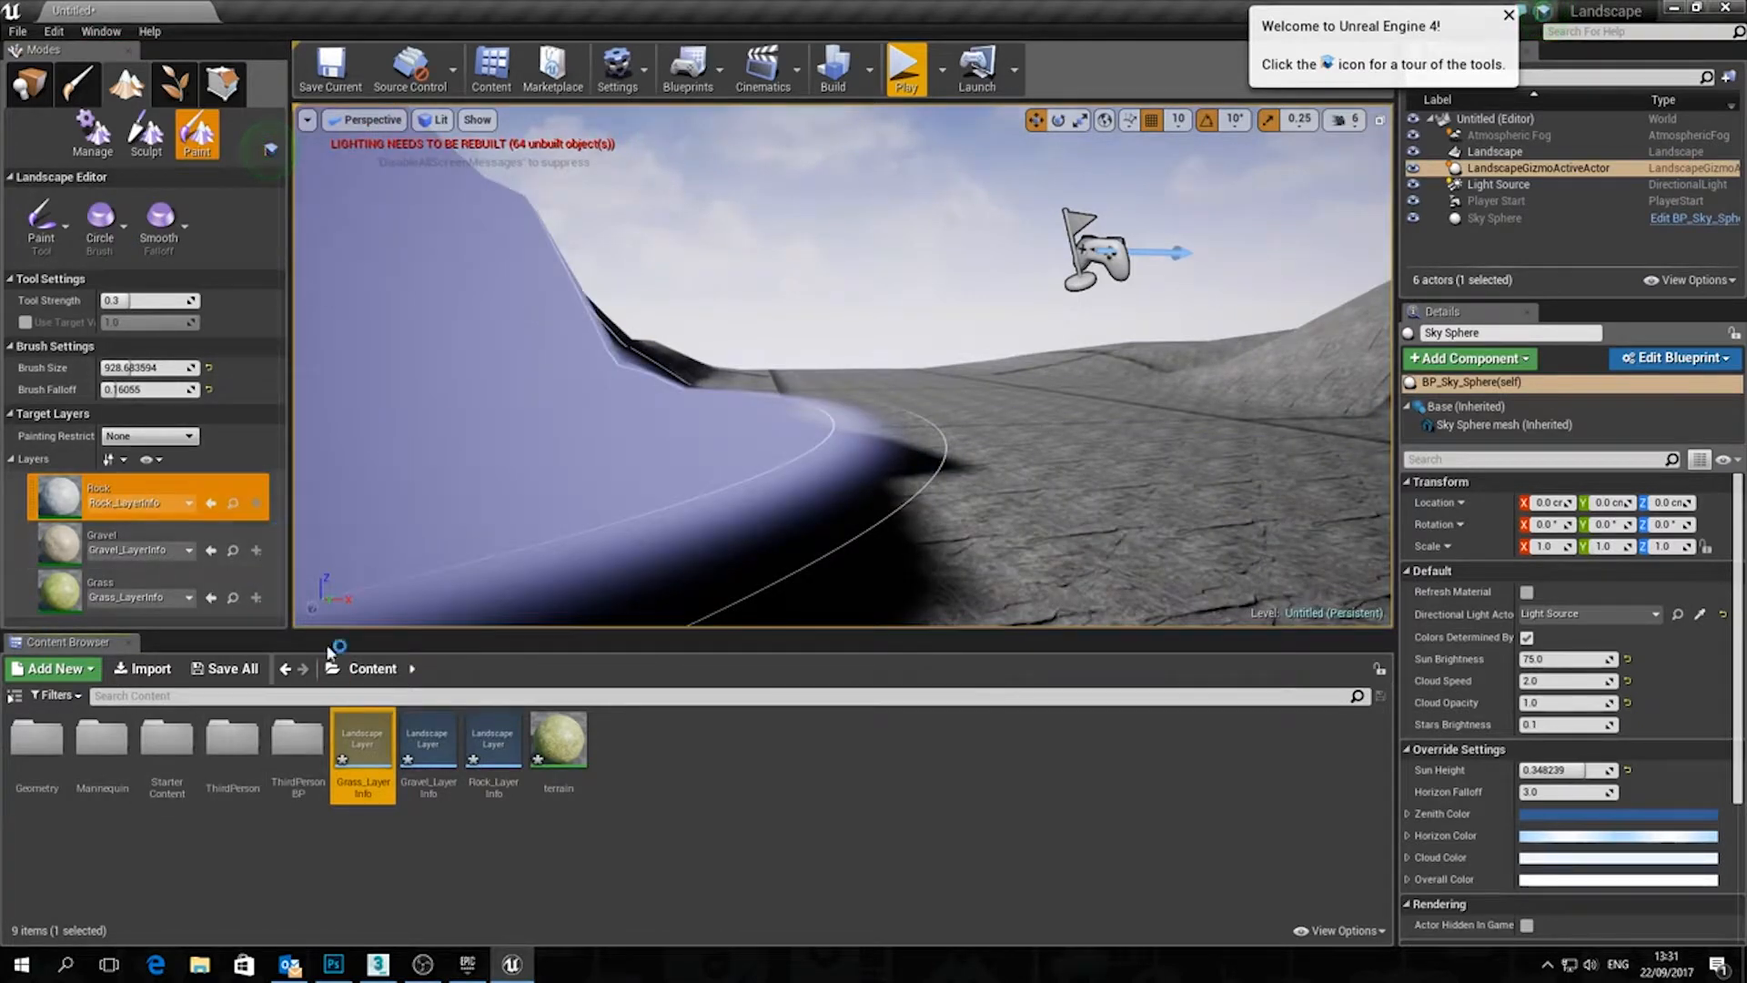
Save all unsaved content and save the level as Landscape_map in the Content folder
{"action": "left_click", "coordinate": [228, 668]}
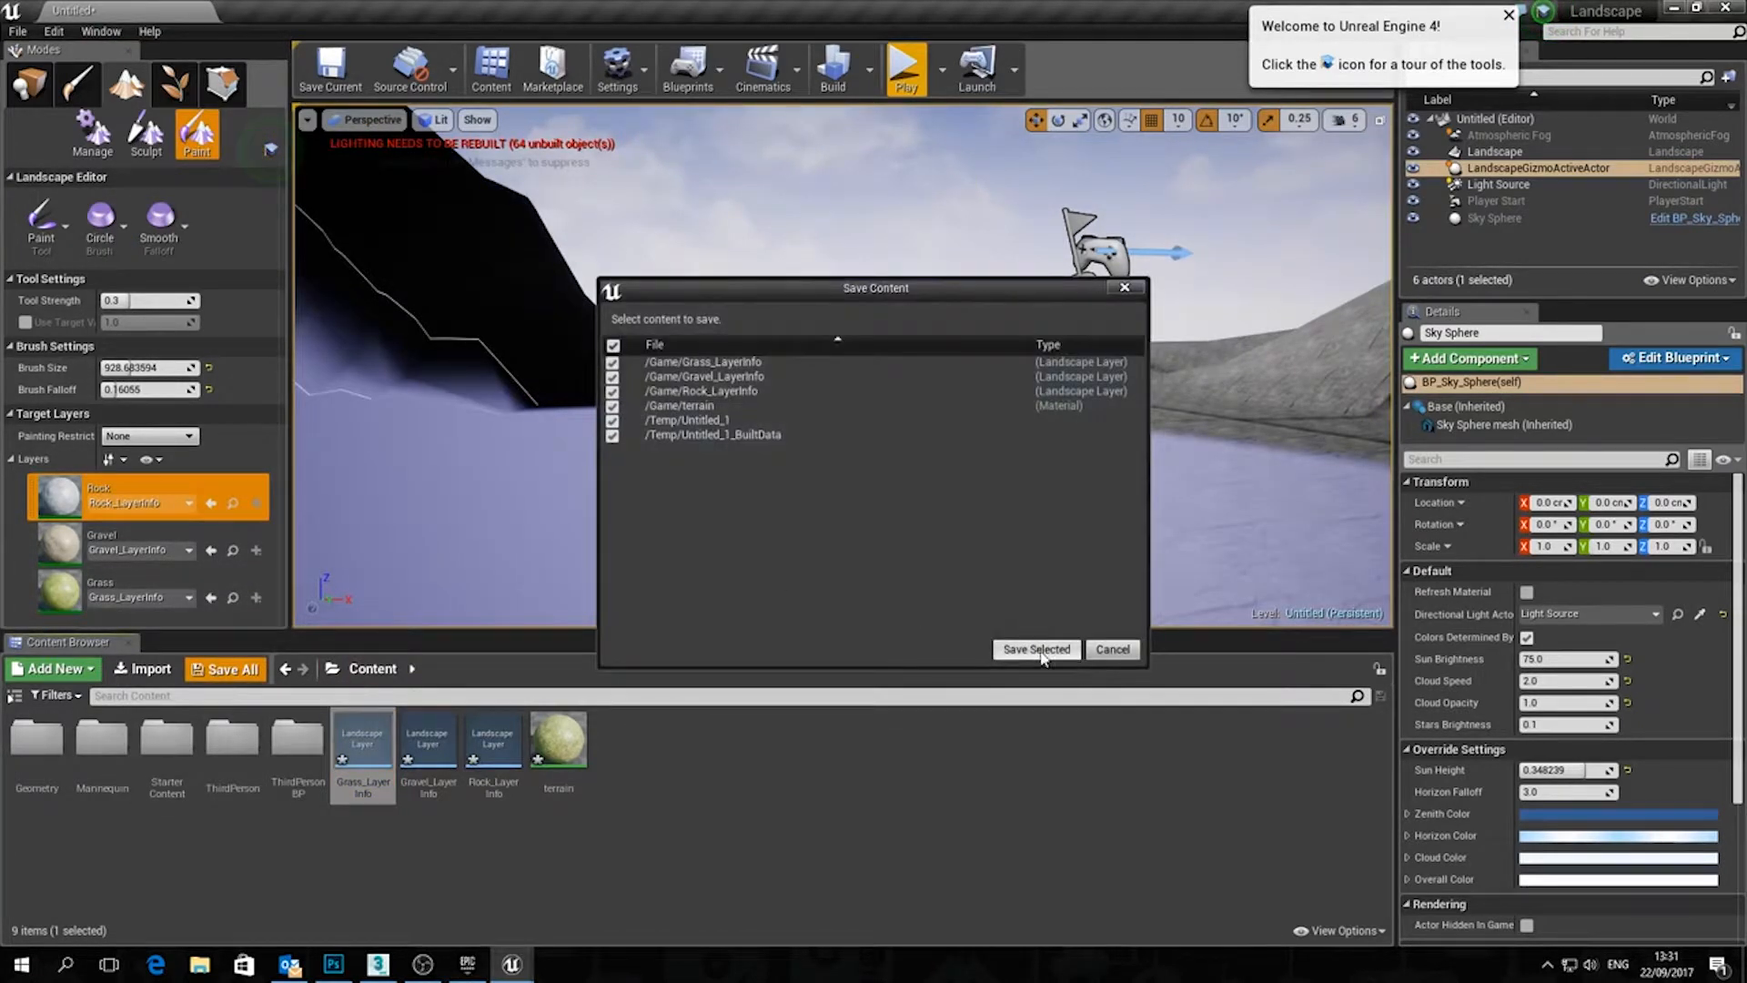
{"action": "left_click", "coordinate": [1041, 652]}
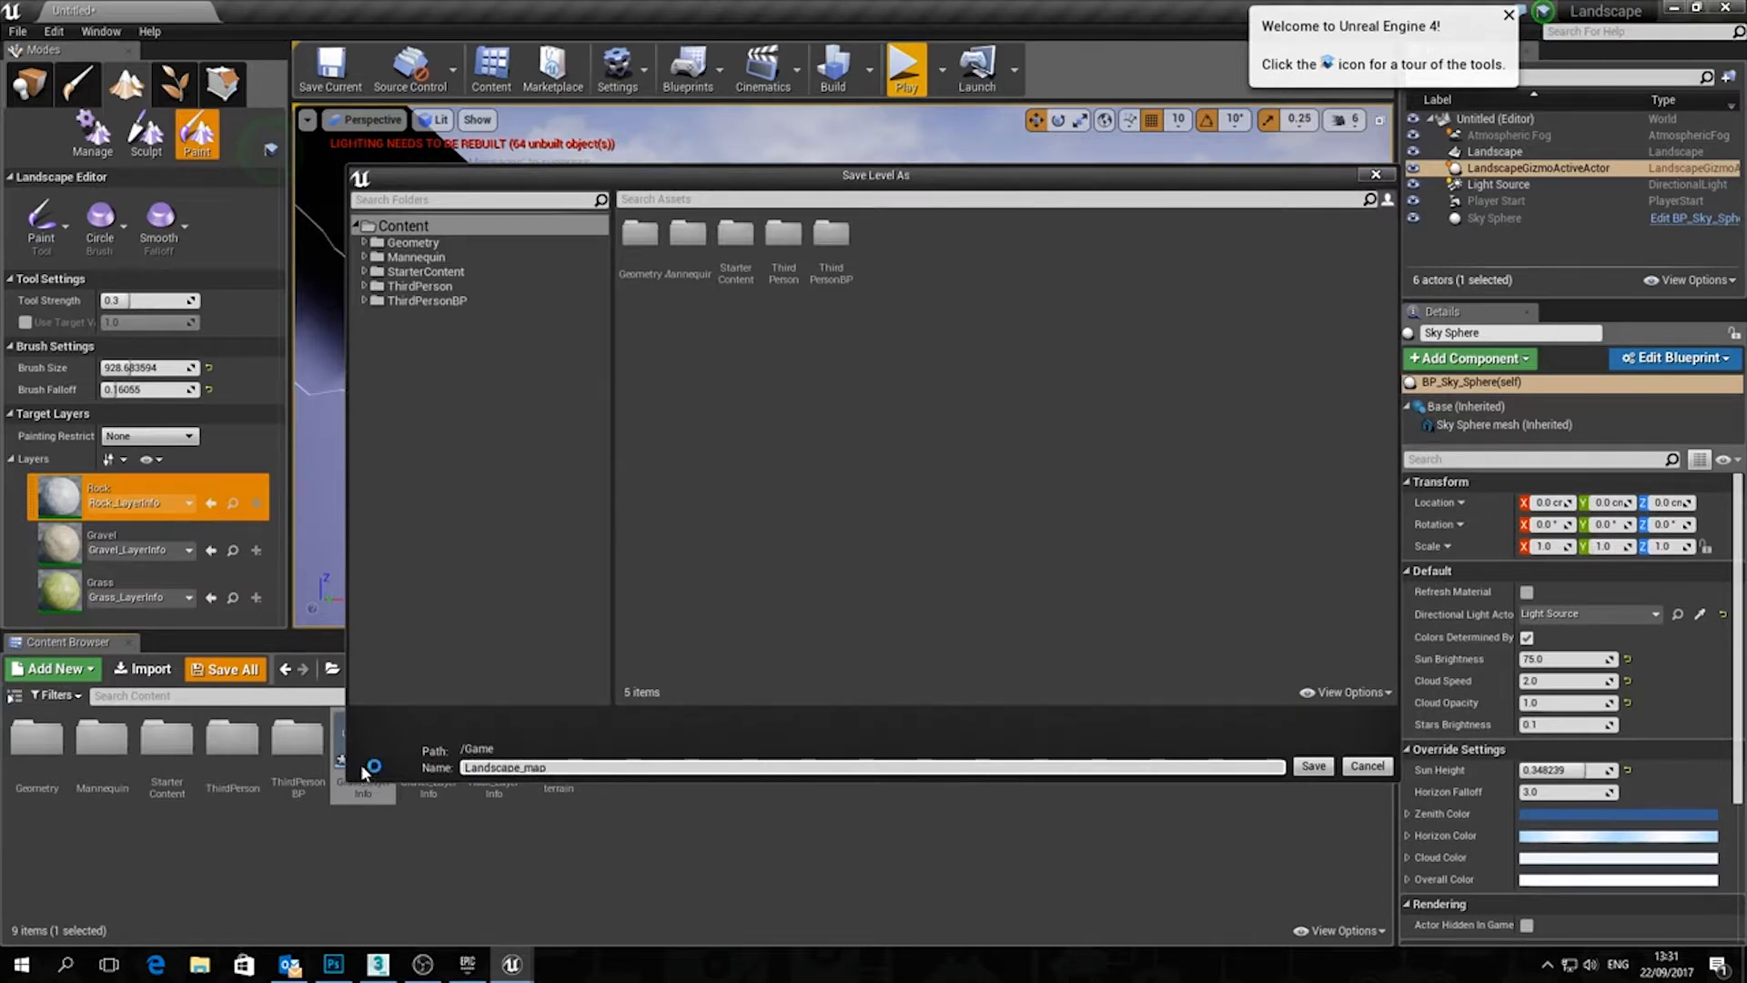
{"action": "left_click", "coordinate": [1316, 768]}
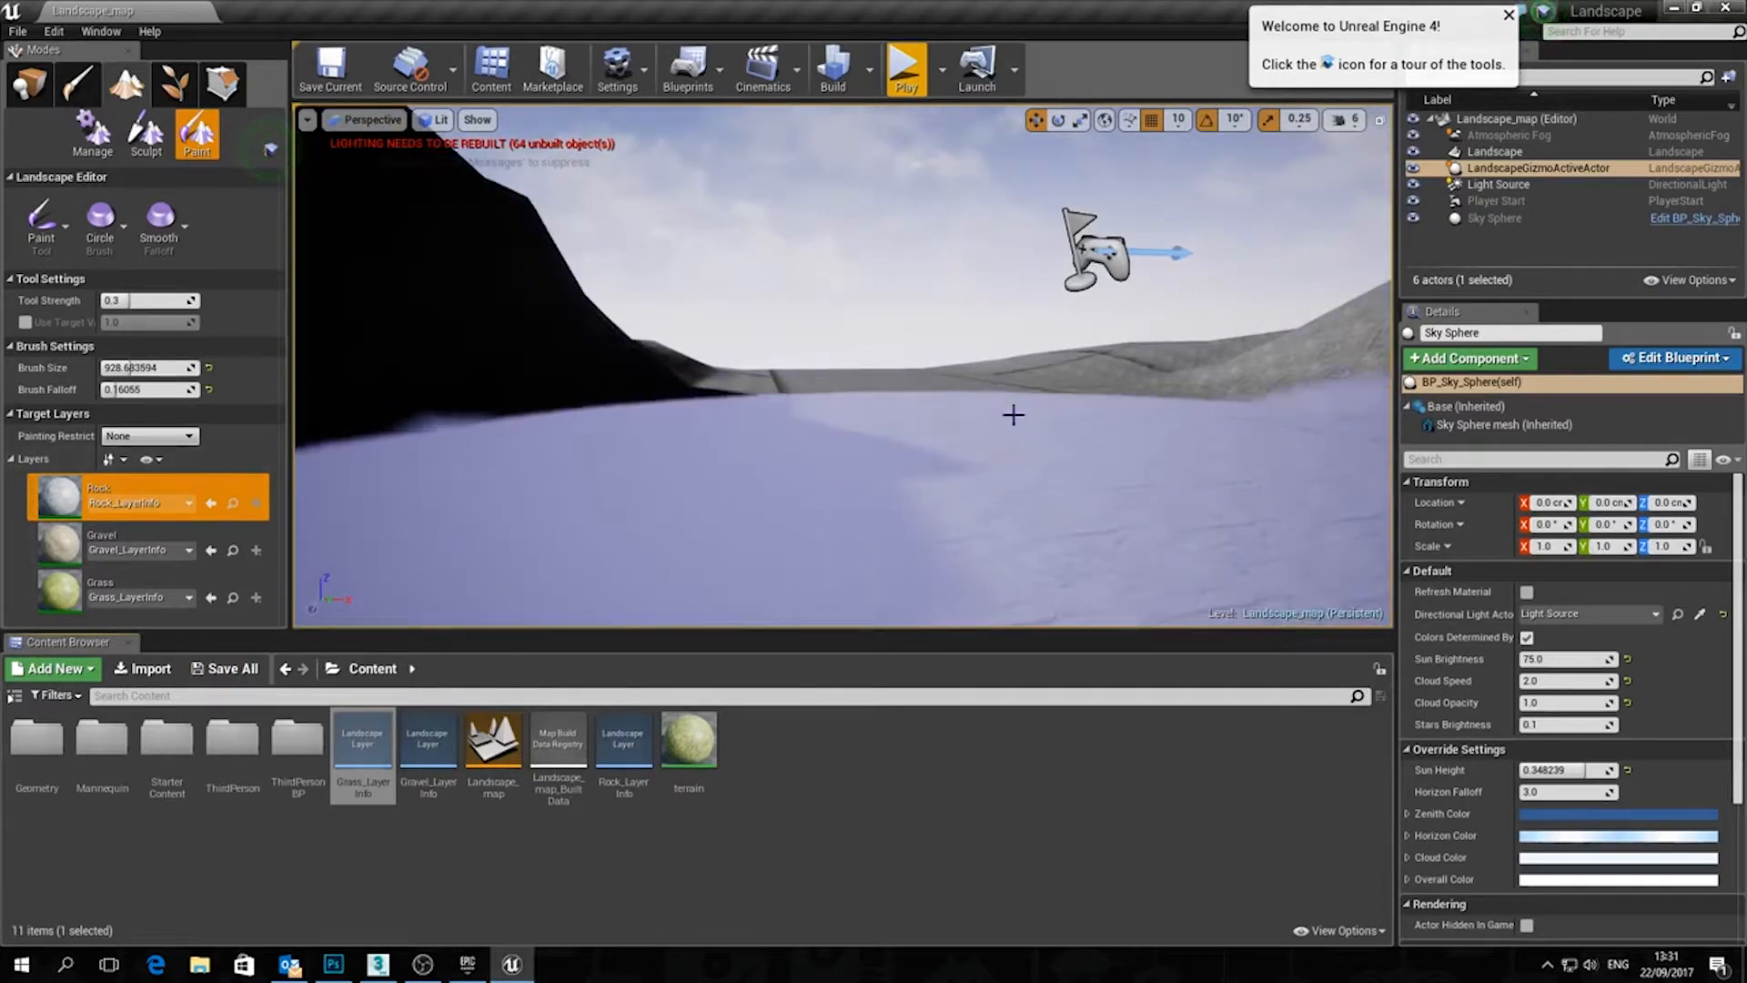
Build only the lighting of the landscape level
{"action": "scroll", "coordinate": [983, 391], "scroll_direction": "down", "scroll_amount": 5}
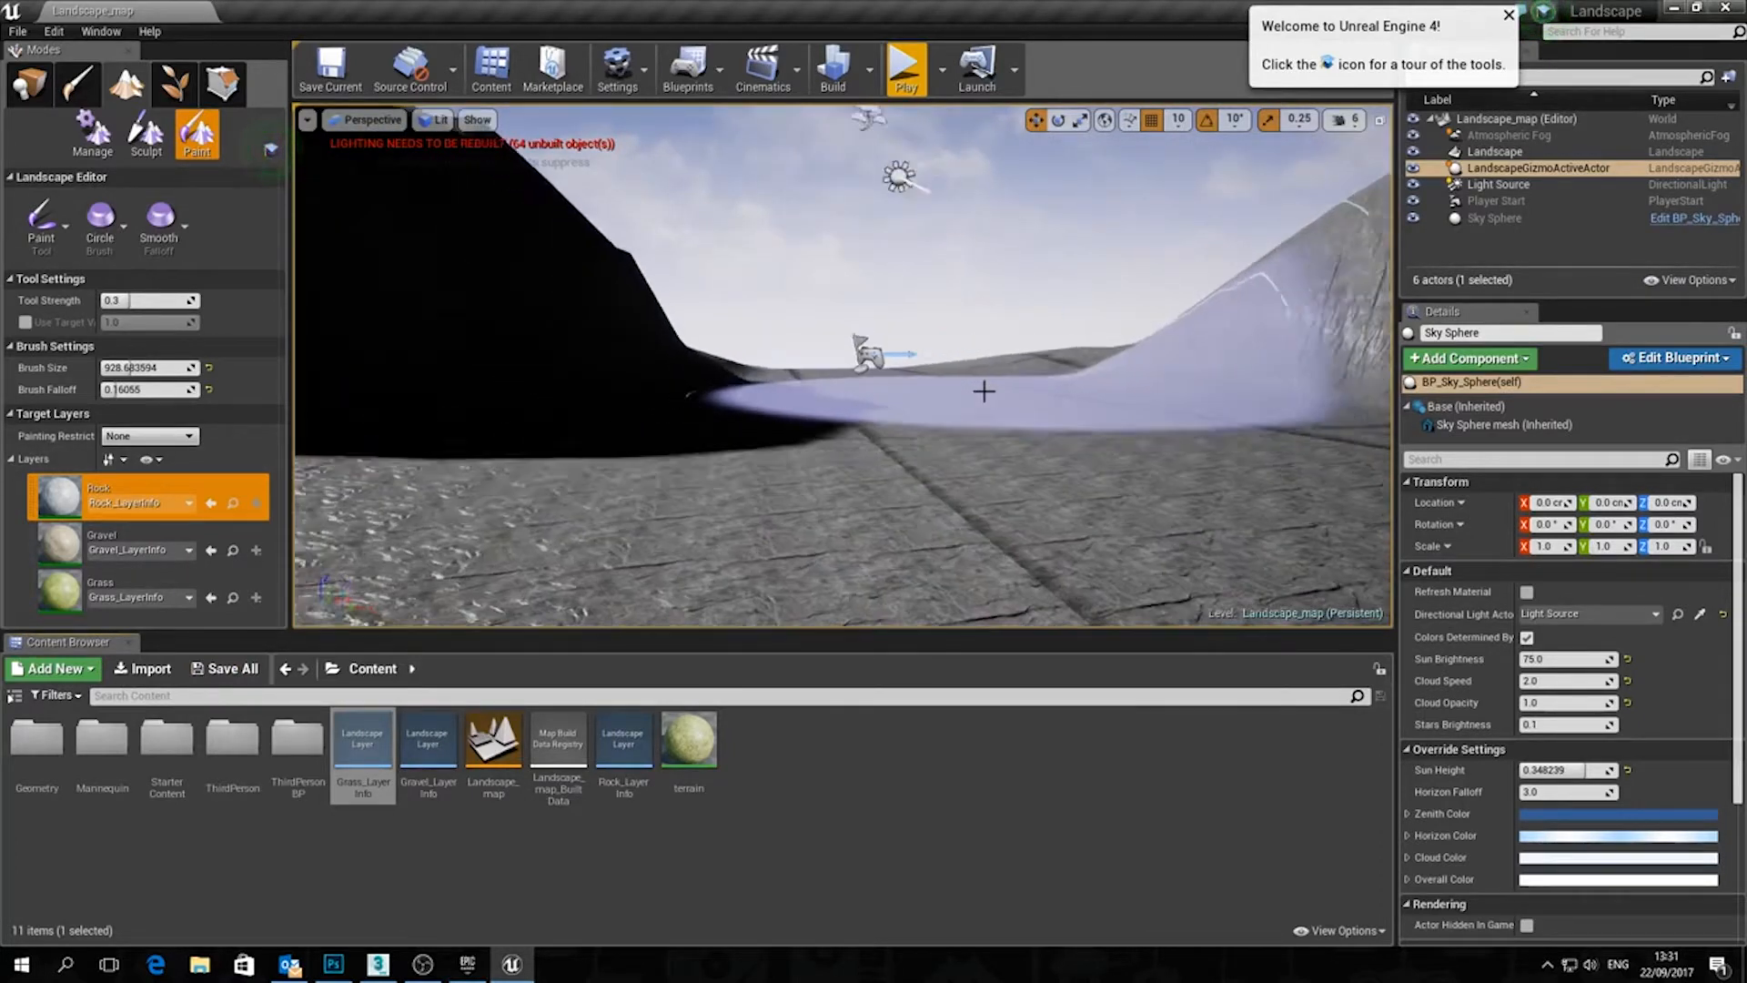
{"action": "scroll", "coordinate": [983, 390], "scroll_direction": "down", "scroll_amount": 2}
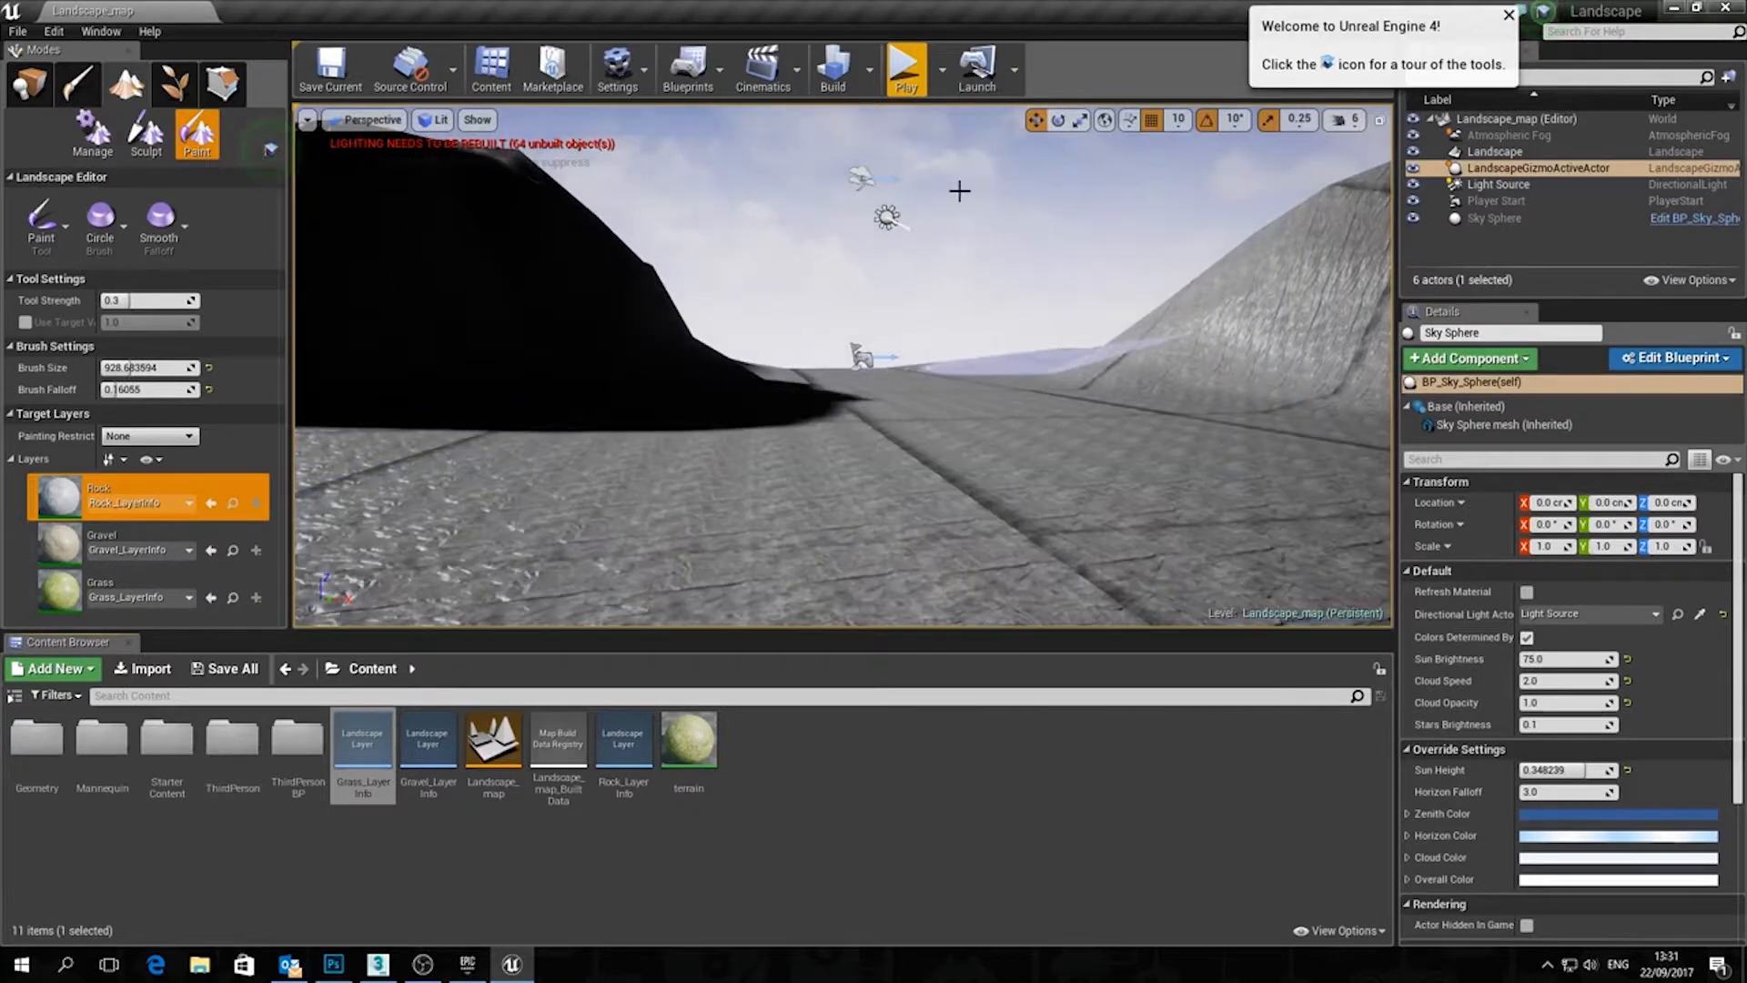
{"action": "left_click", "coordinate": [869, 68]}
{"action": "left_click", "coordinate": [892, 125]}
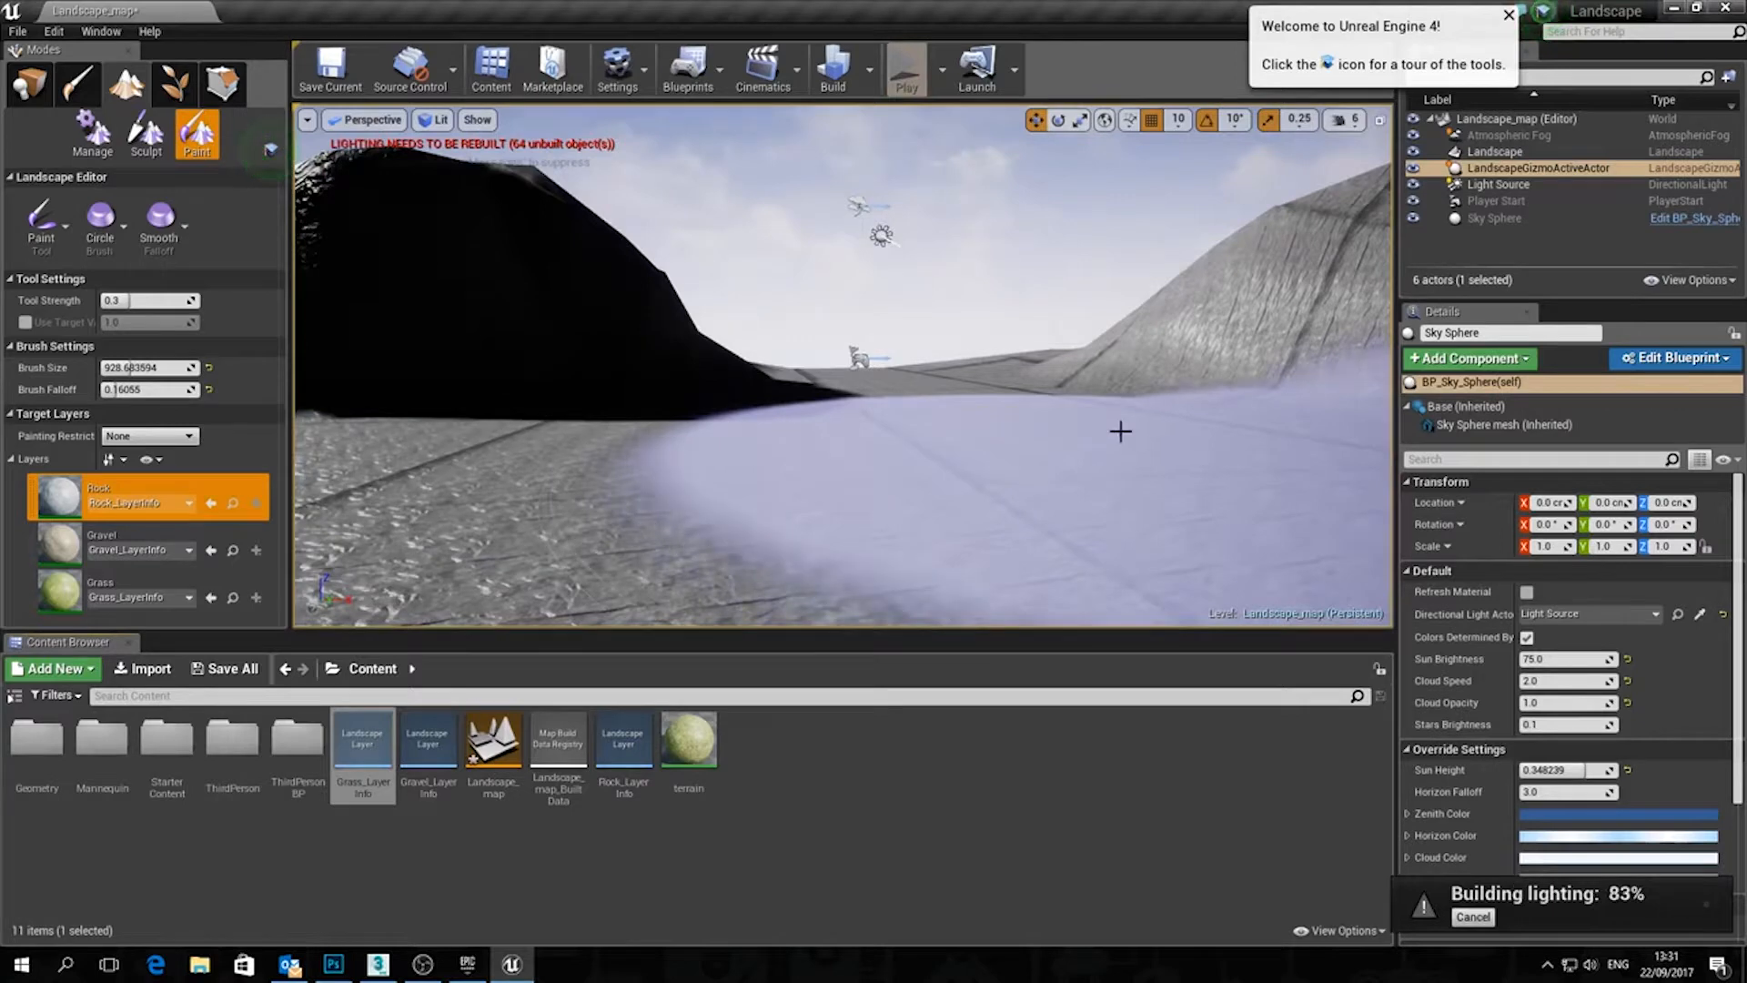
Fill the whole landscape with the Rock layer and rebuild the lighting
{"action": "right_click", "coordinate": [62, 496]}
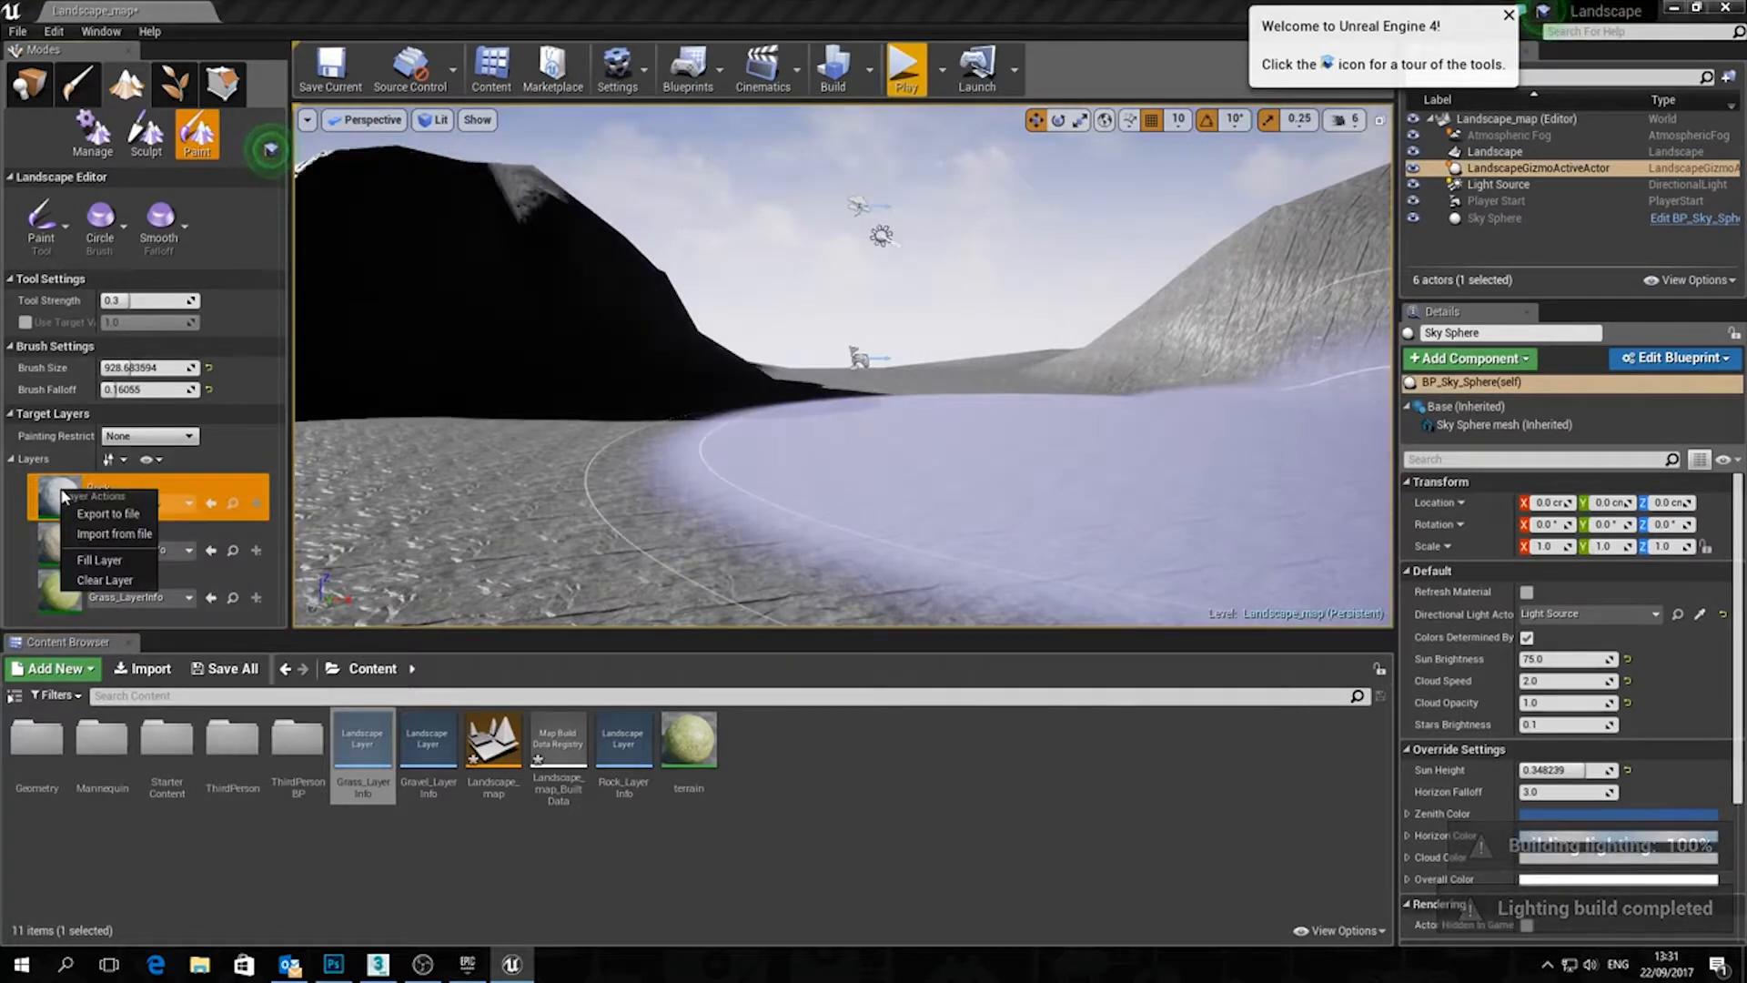
{"action": "left_click", "coordinate": [100, 561]}
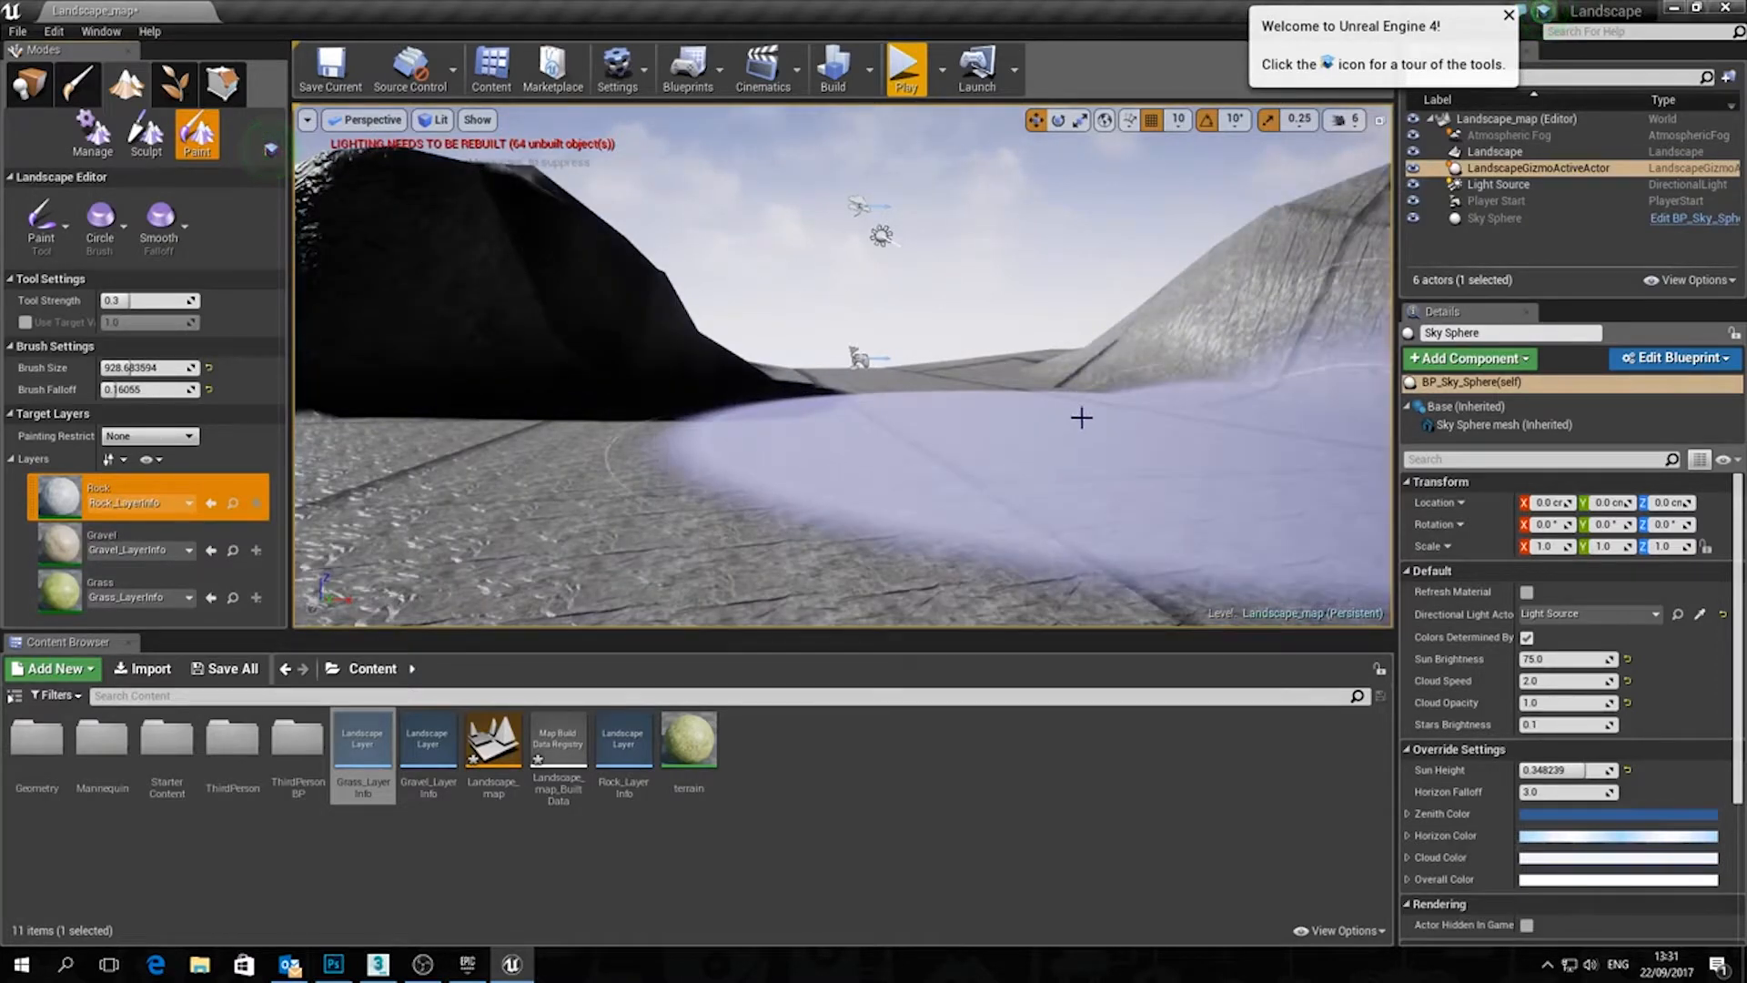
{"action": "left_click", "coordinate": [869, 68]}
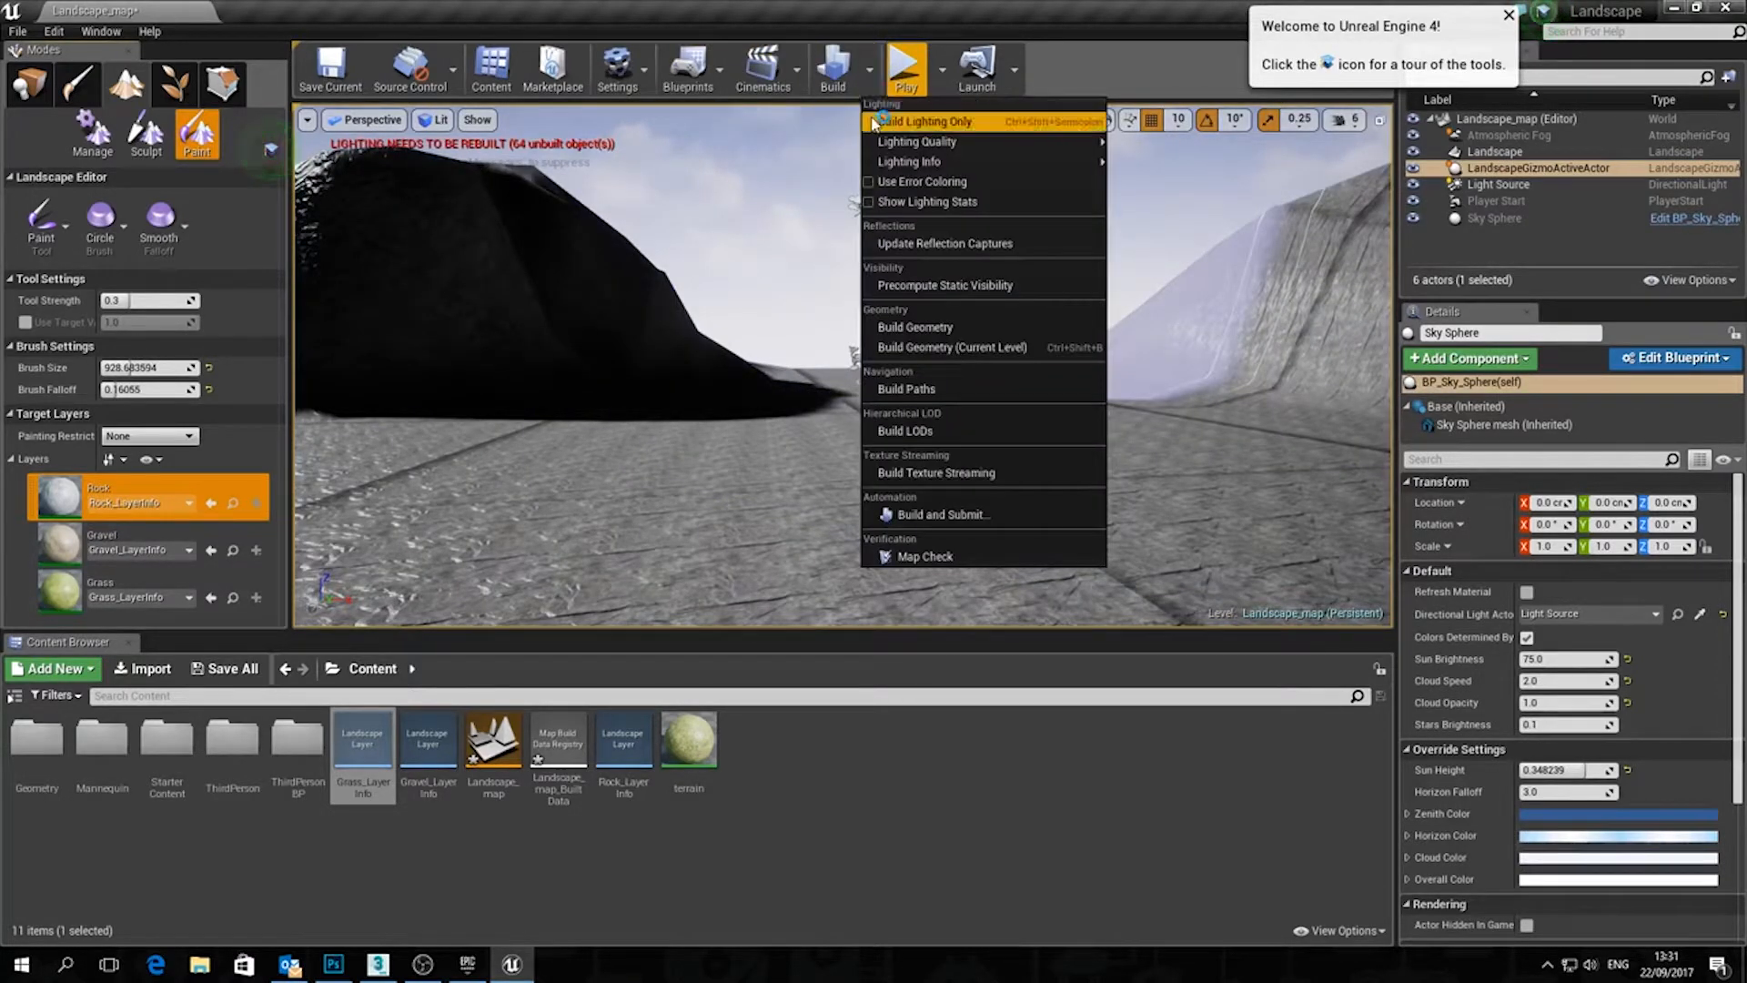
{"action": "left_click", "coordinate": [920, 121]}
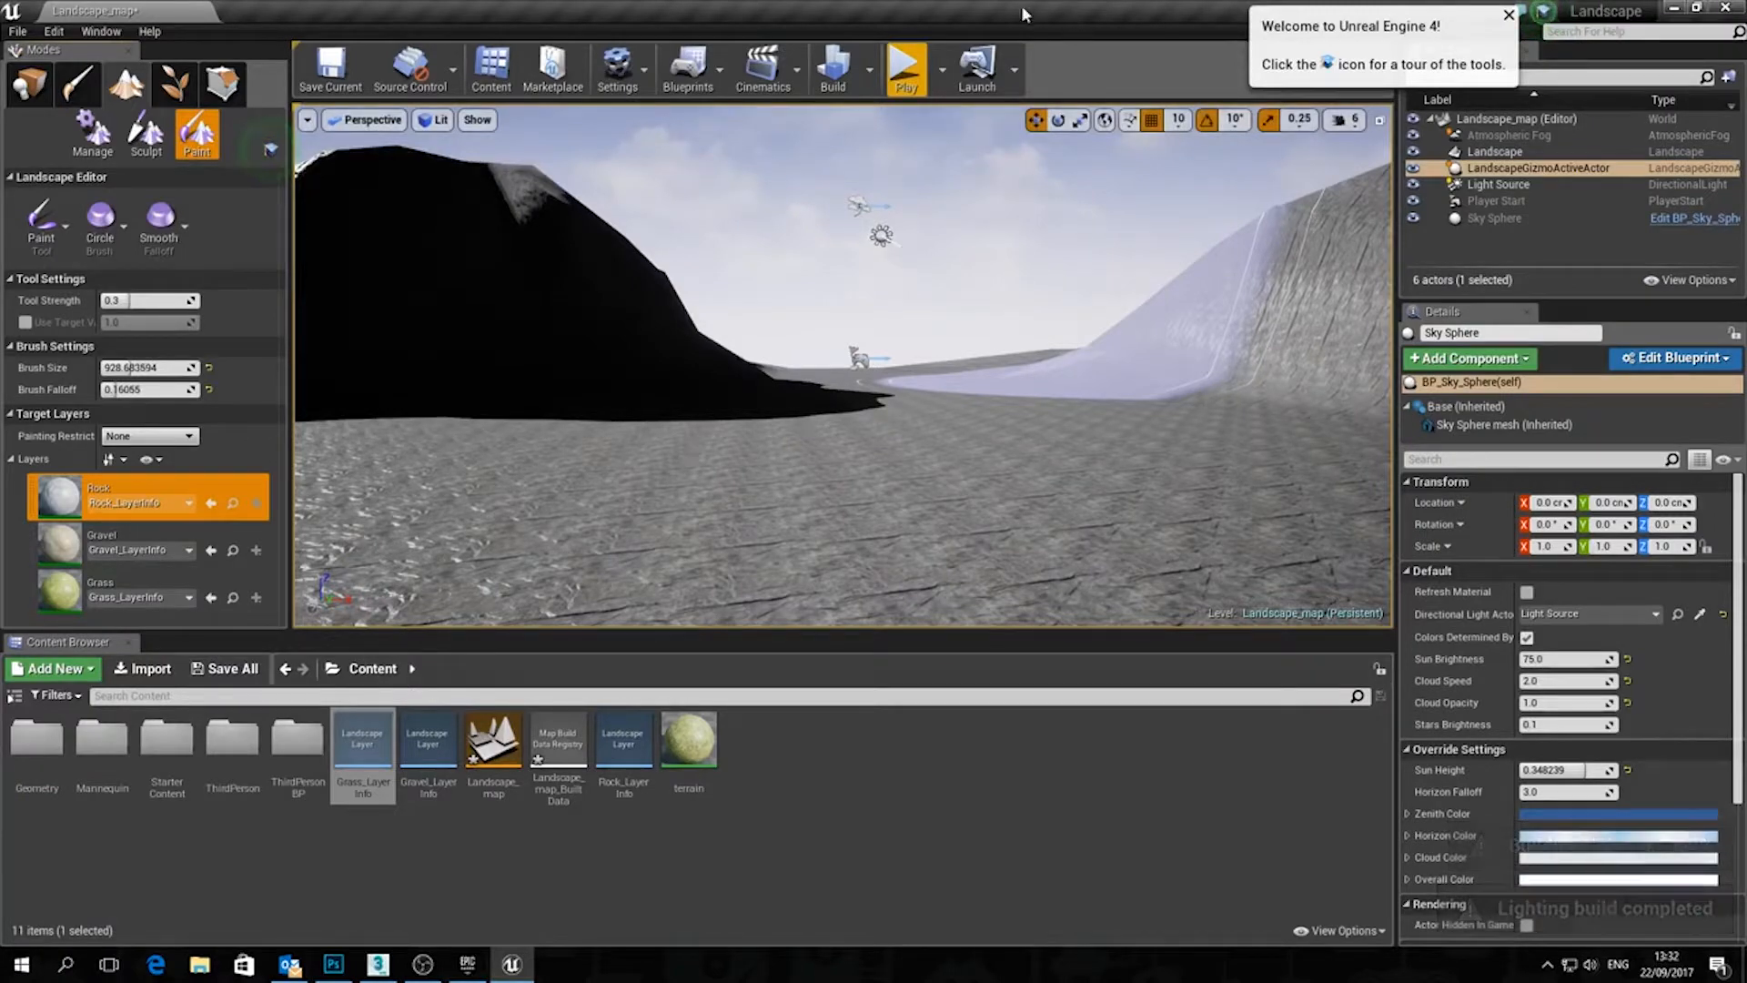
Play the level and run the character across the landscape to examine the scale of the rock texture
{"action": "left_click", "coordinate": [905, 69]}
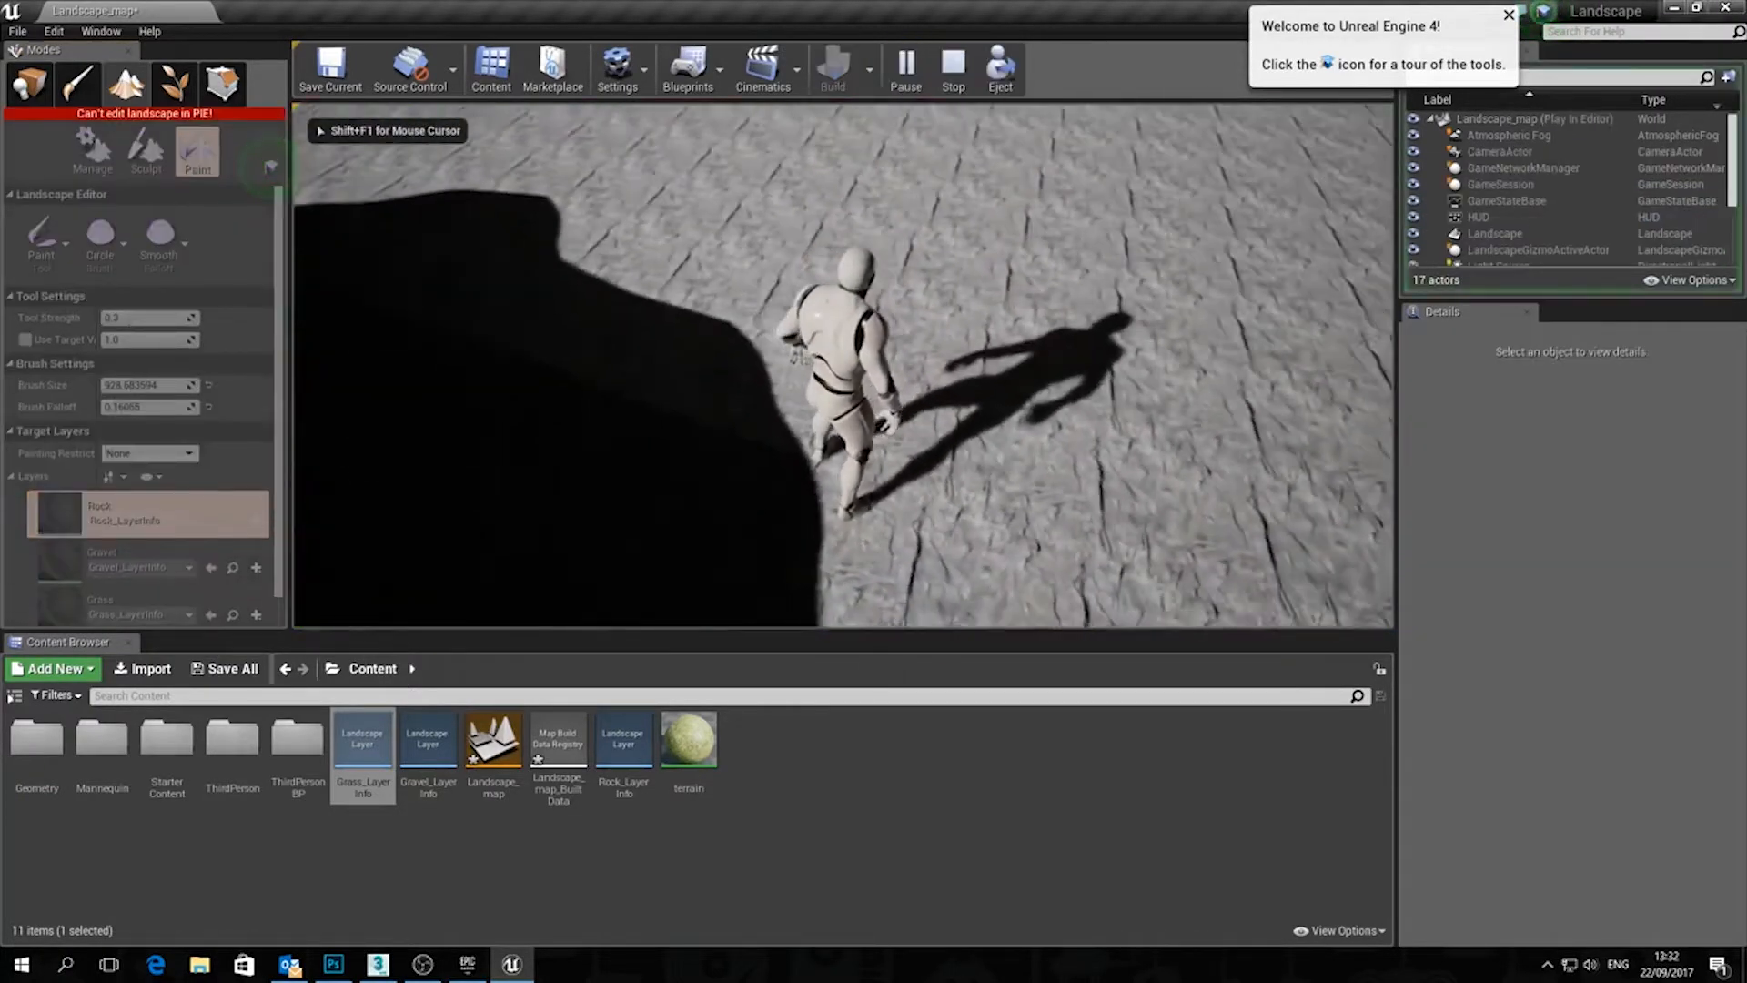
{"action": "key", "text": "w"}
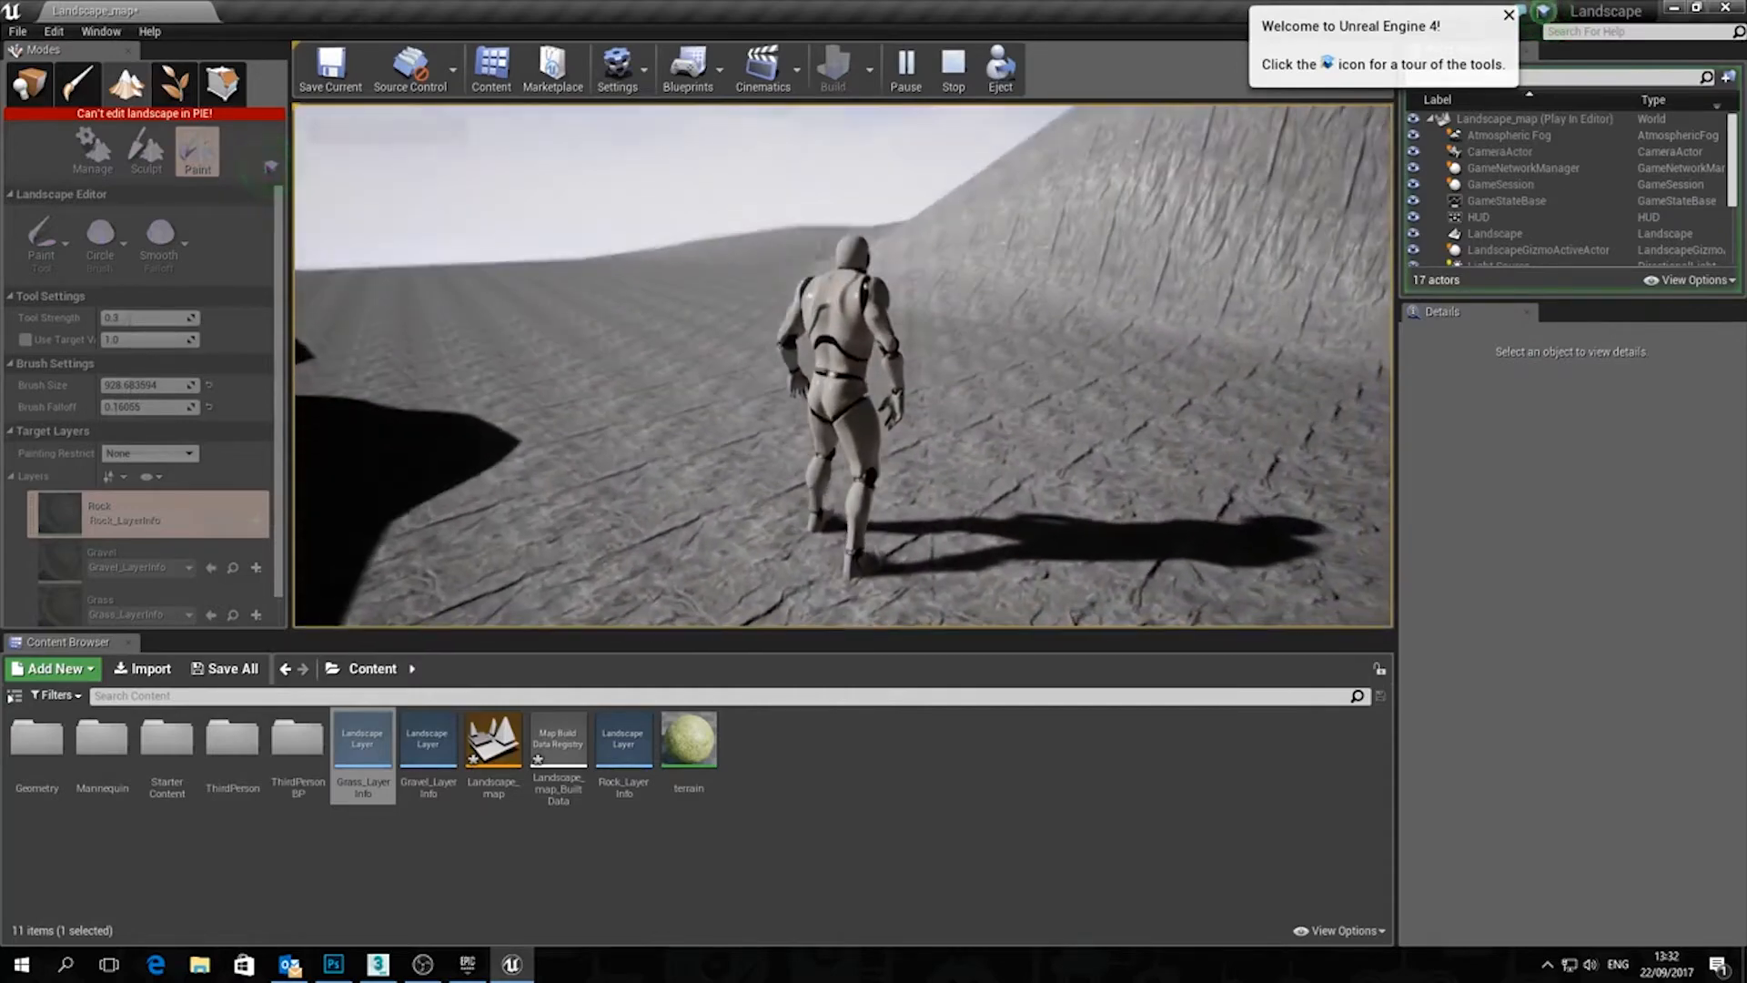
{"action": "key", "text": "Escape"}
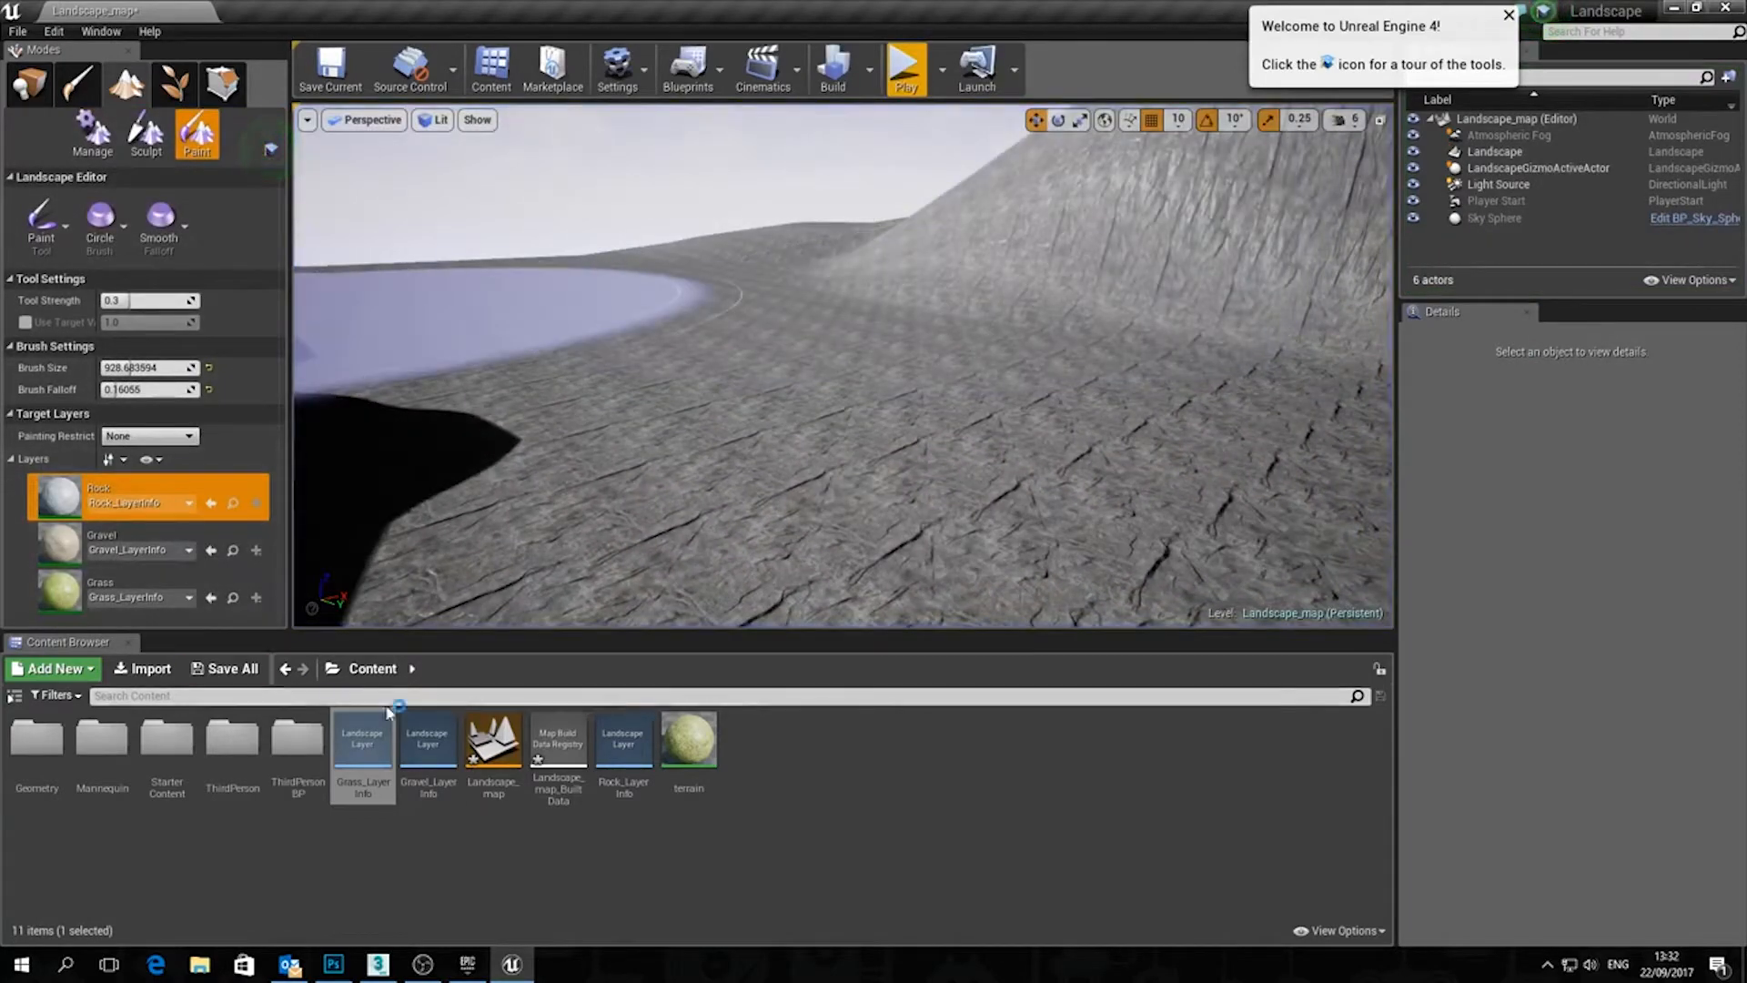
In the terrain material, set Mapping Scale, Mapping Pan U and Mapping Pan V to 3 on the LandscapeCoords node feeding the color textures
{"action": "double_click", "coordinate": [690, 736]}
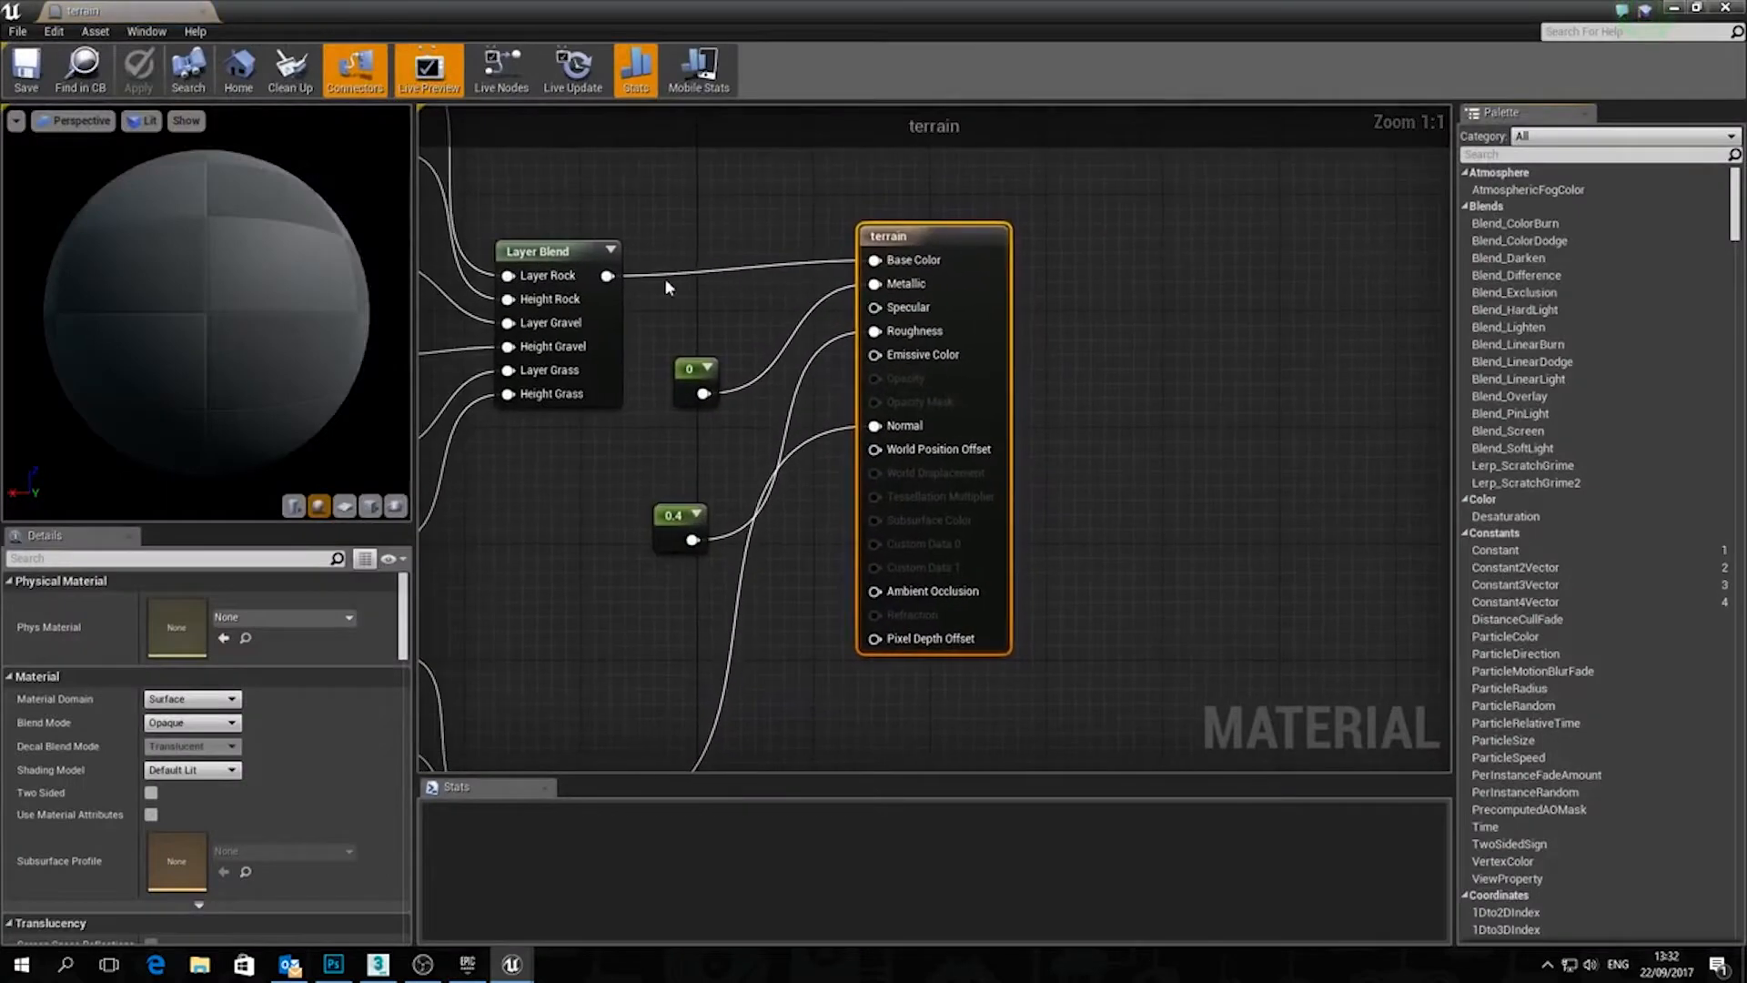
{"action": "right_click_drag", "start_coordinate": [568, 528], "coordinate": [1117, 471]}
{"action": "right_click_drag", "start_coordinate": [625, 466], "coordinate": [714, 625]}
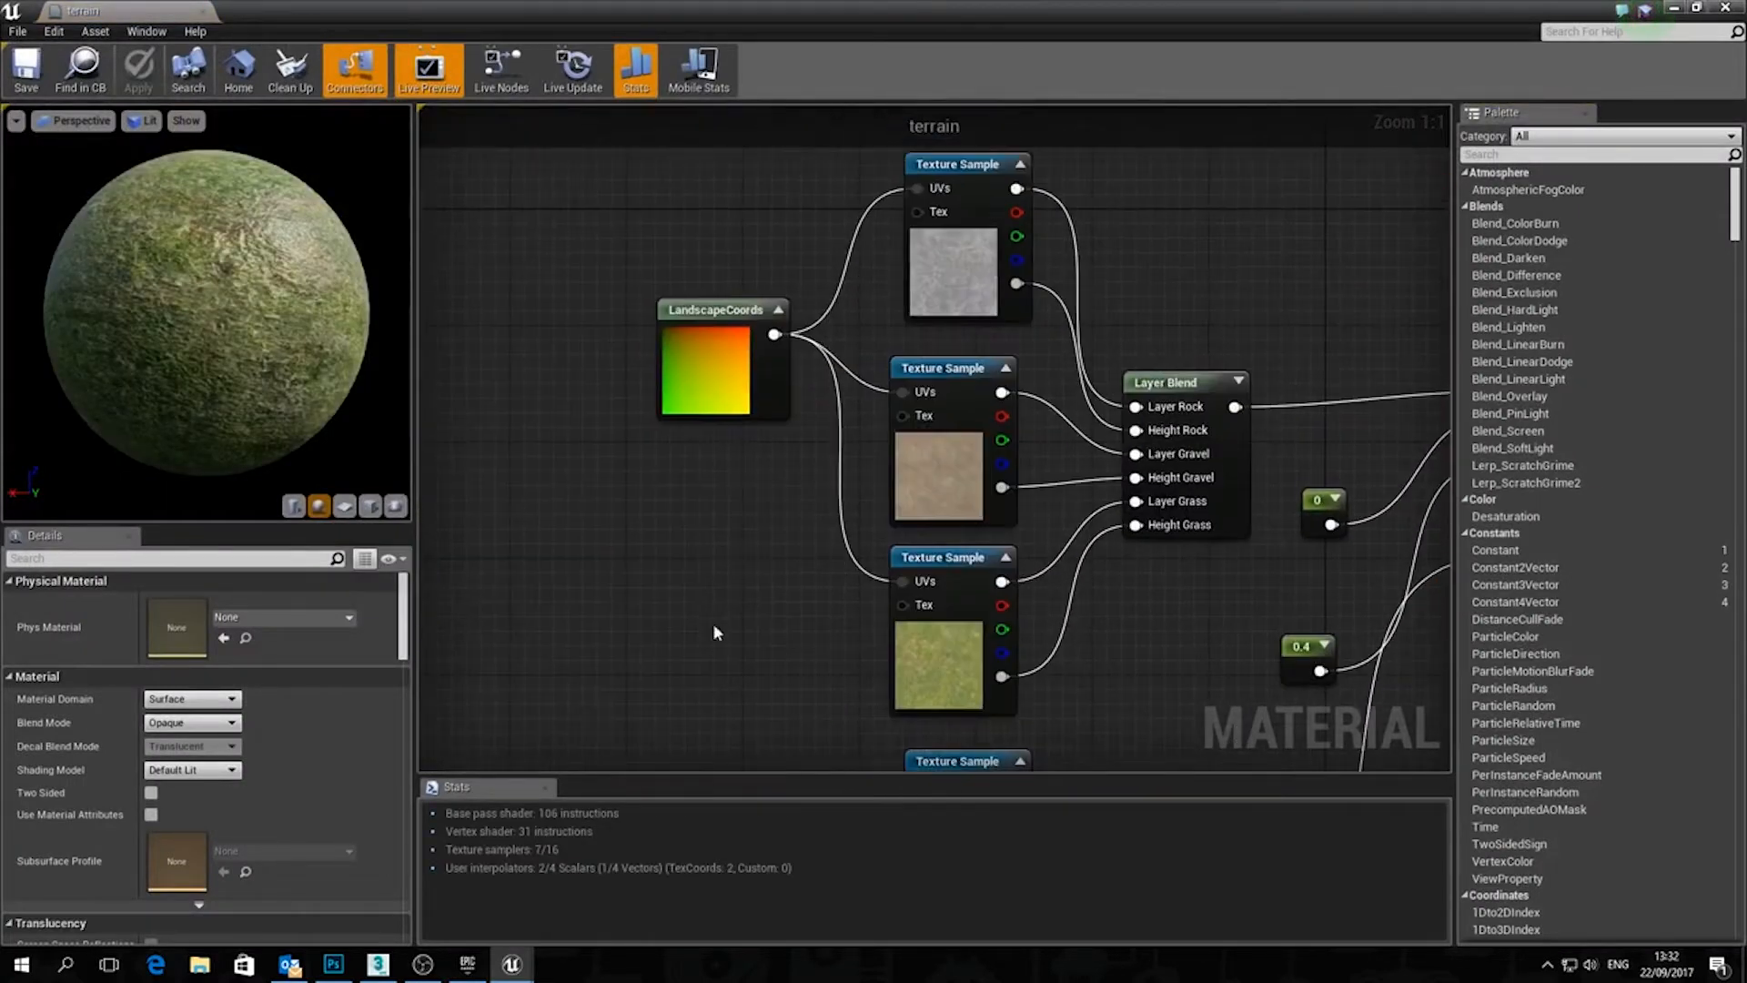
{"action": "left_click", "coordinate": [697, 302]}
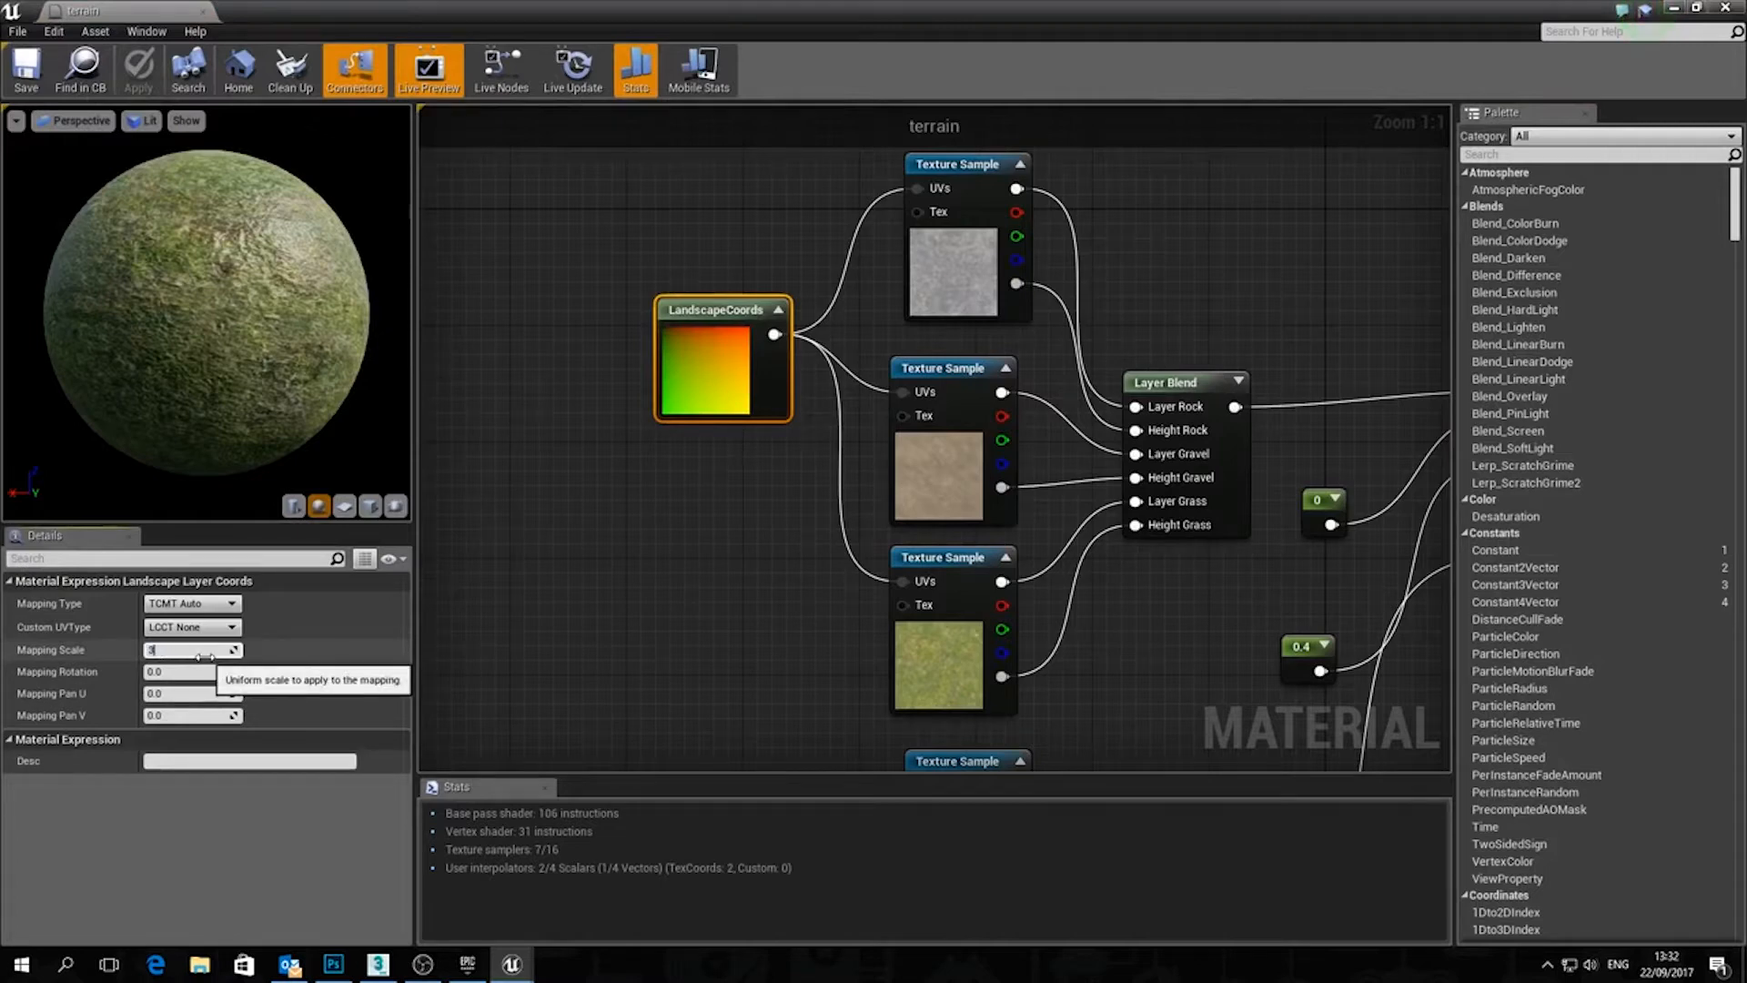
{"action": "left_click", "coordinate": [206, 695]}
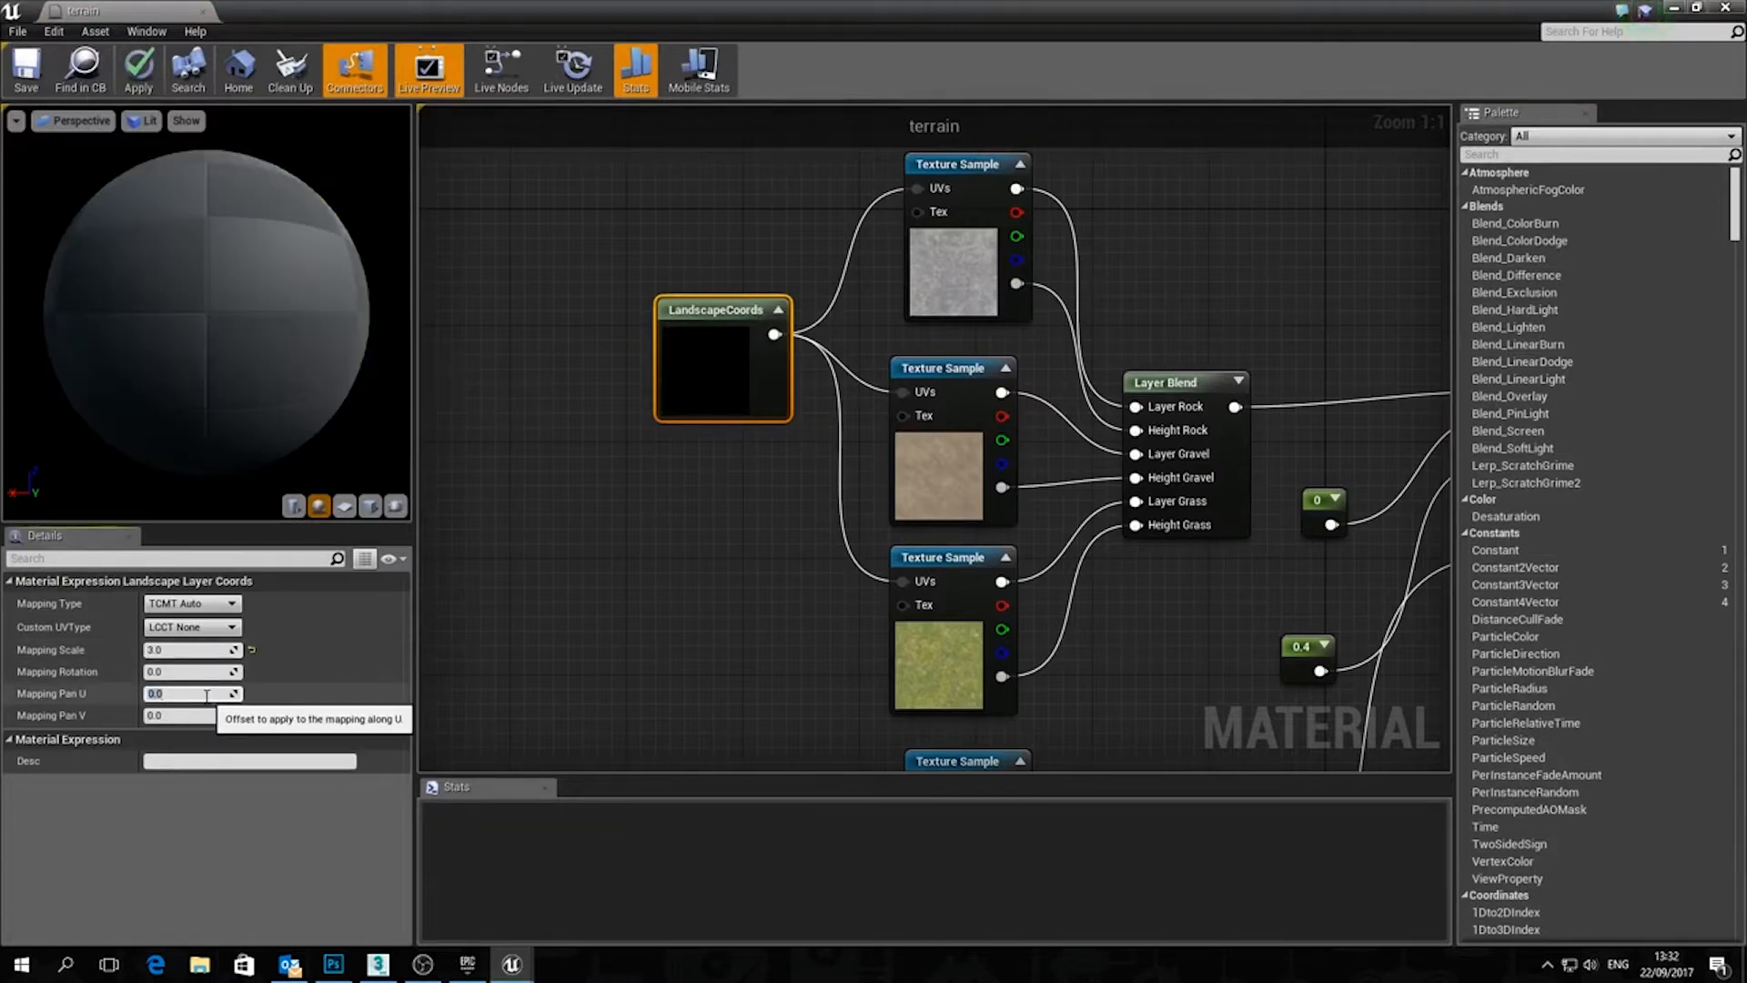
{"action": "type", "text": "3"}
{"action": "key", "text": "Tab"}
{"action": "type", "text": "3"}
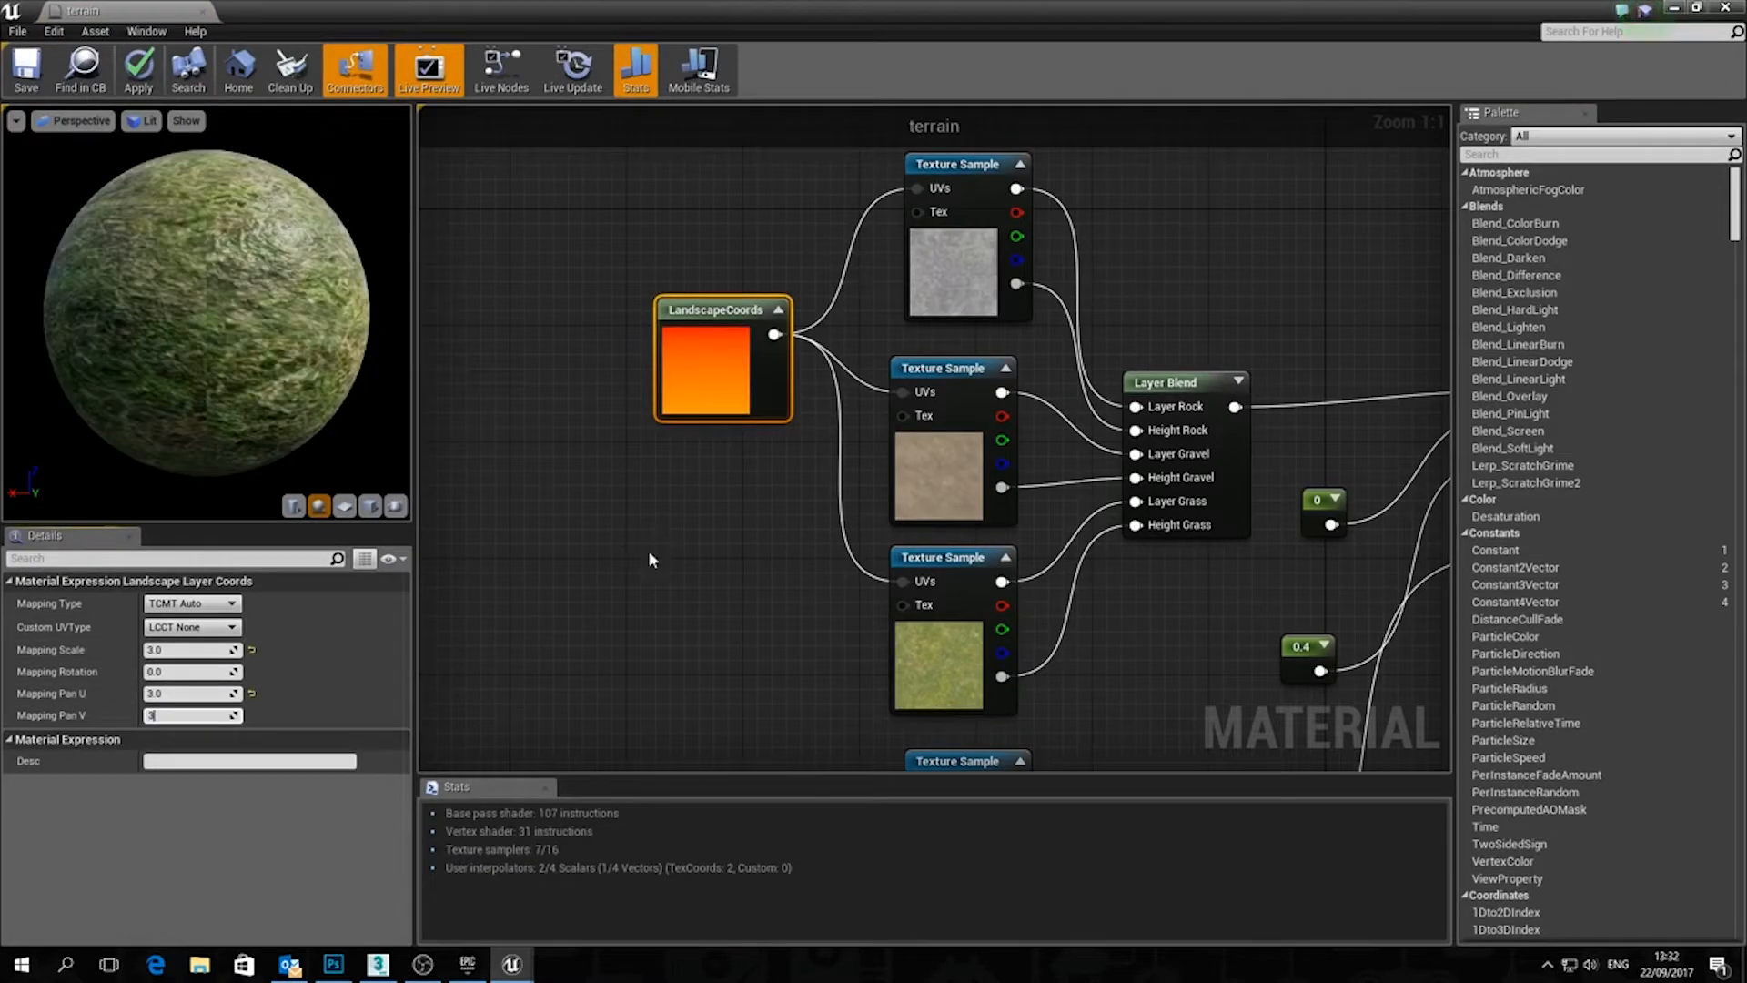
Set Mapping Scale, Mapping Pan U and Mapping Pan V to 3 on the LandscapeCoords node feeding the normal maps, and save the material
{"action": "right_click_drag", "start_coordinate": [717, 642], "coordinate": [719, 318]}
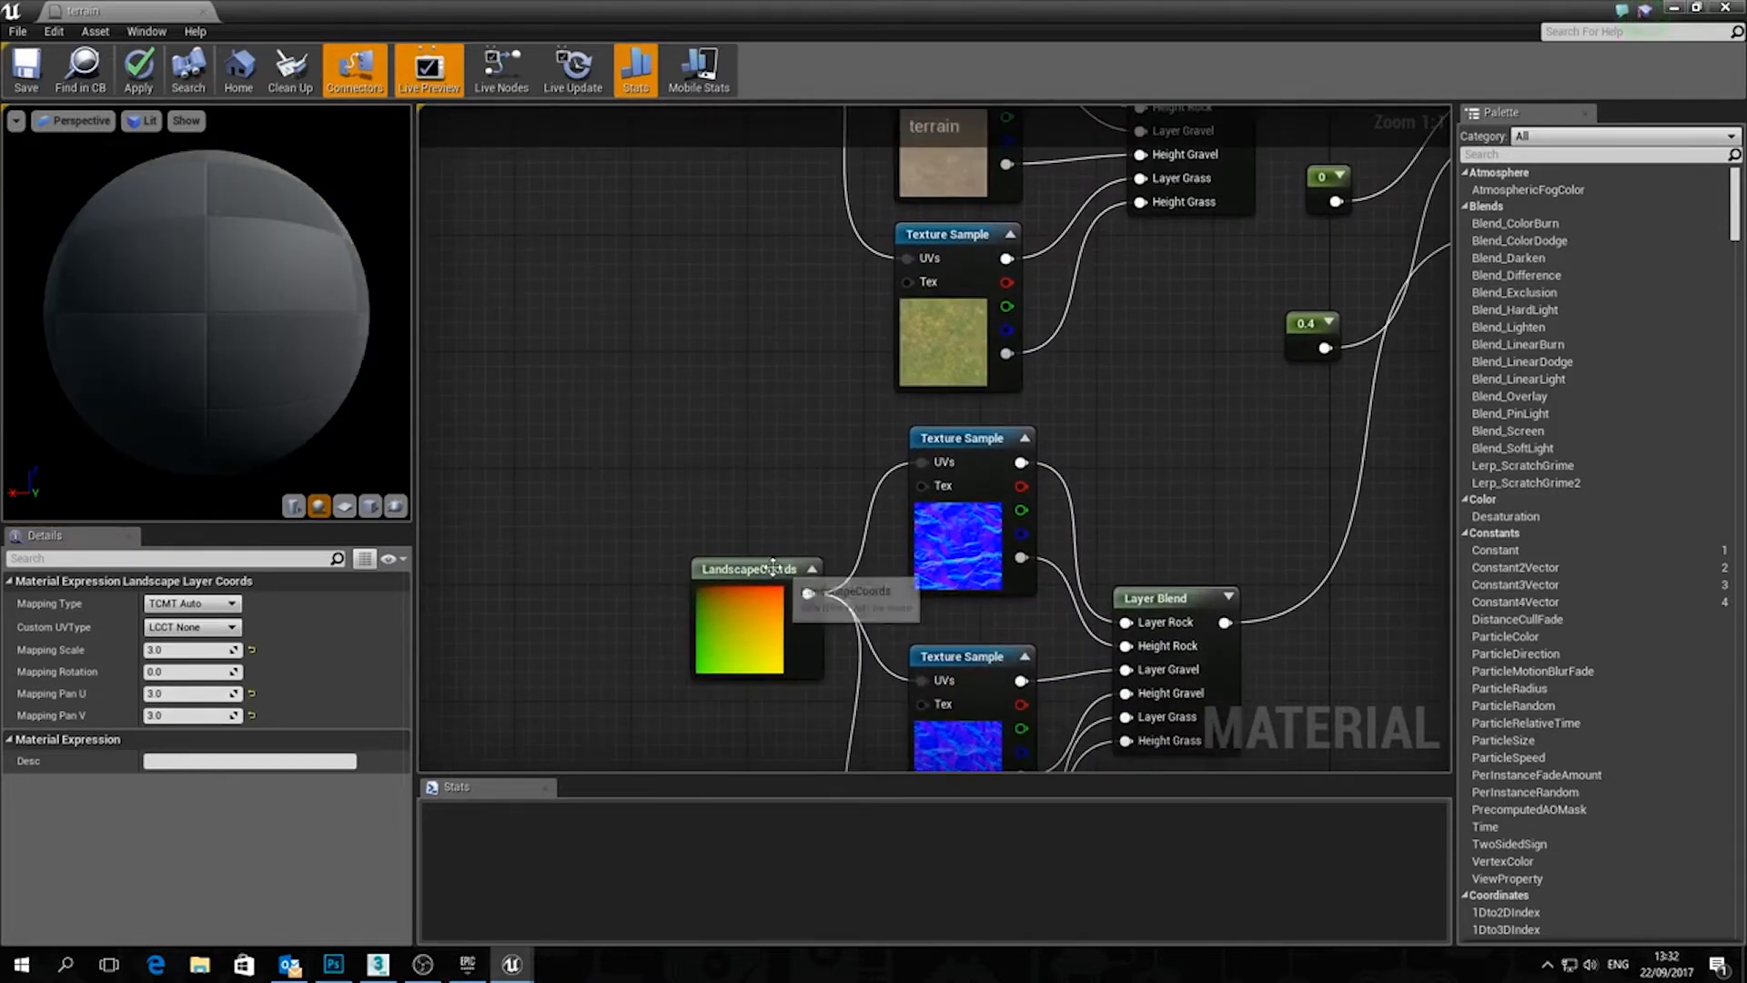
{"action": "left_click", "coordinate": [781, 594]}
{"action": "left_click", "coordinate": [191, 648]}
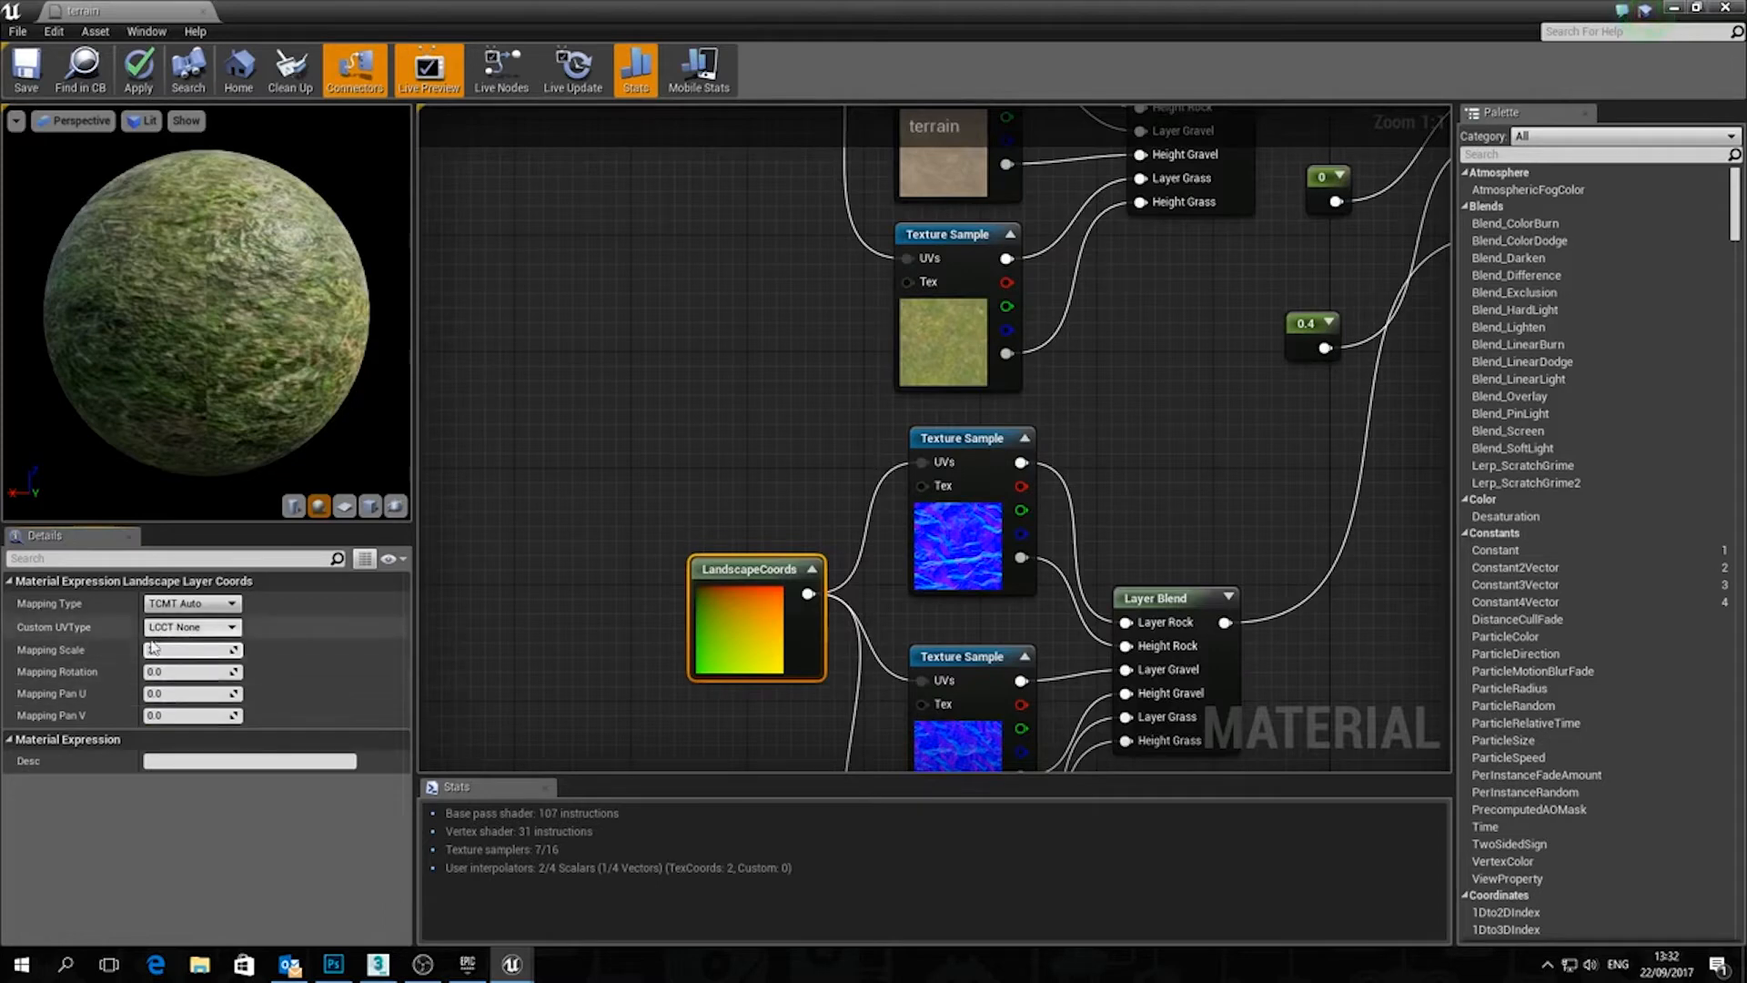
{"action": "left_click", "coordinate": [188, 693]}
{"action": "type", "text": "3"}
{"action": "key", "text": "Tab"}
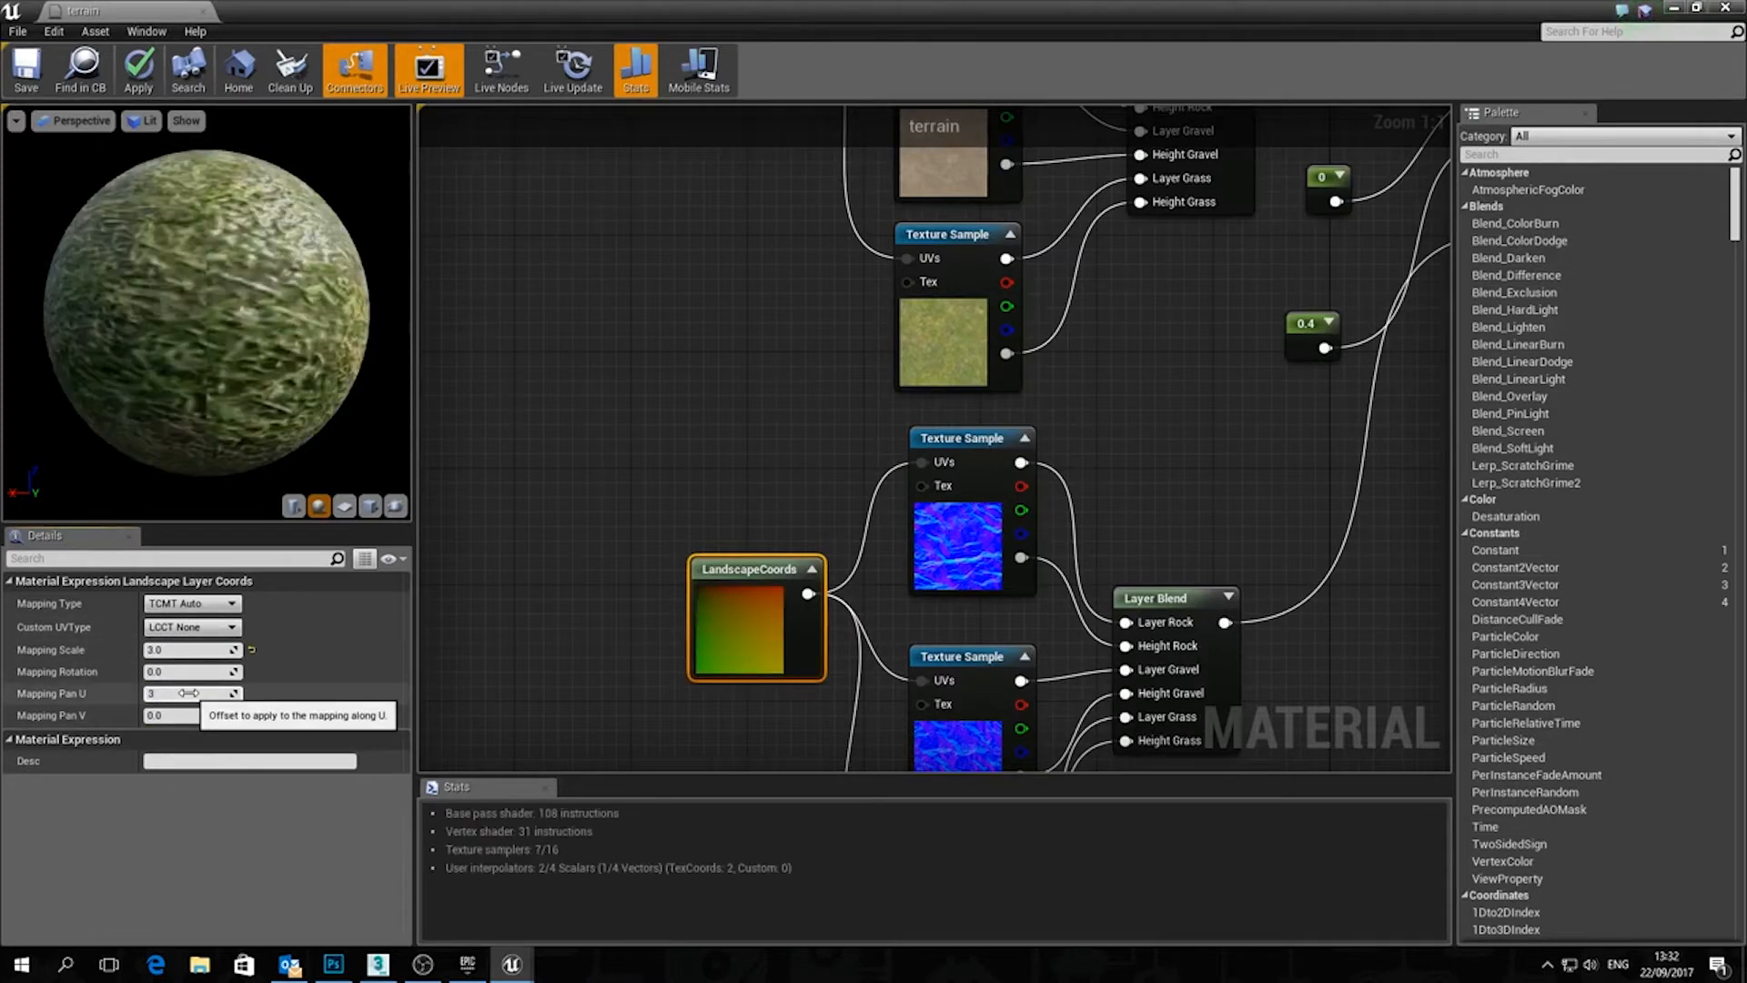
{"action": "type", "text": "3"}
{"action": "key", "text": "Tab"}
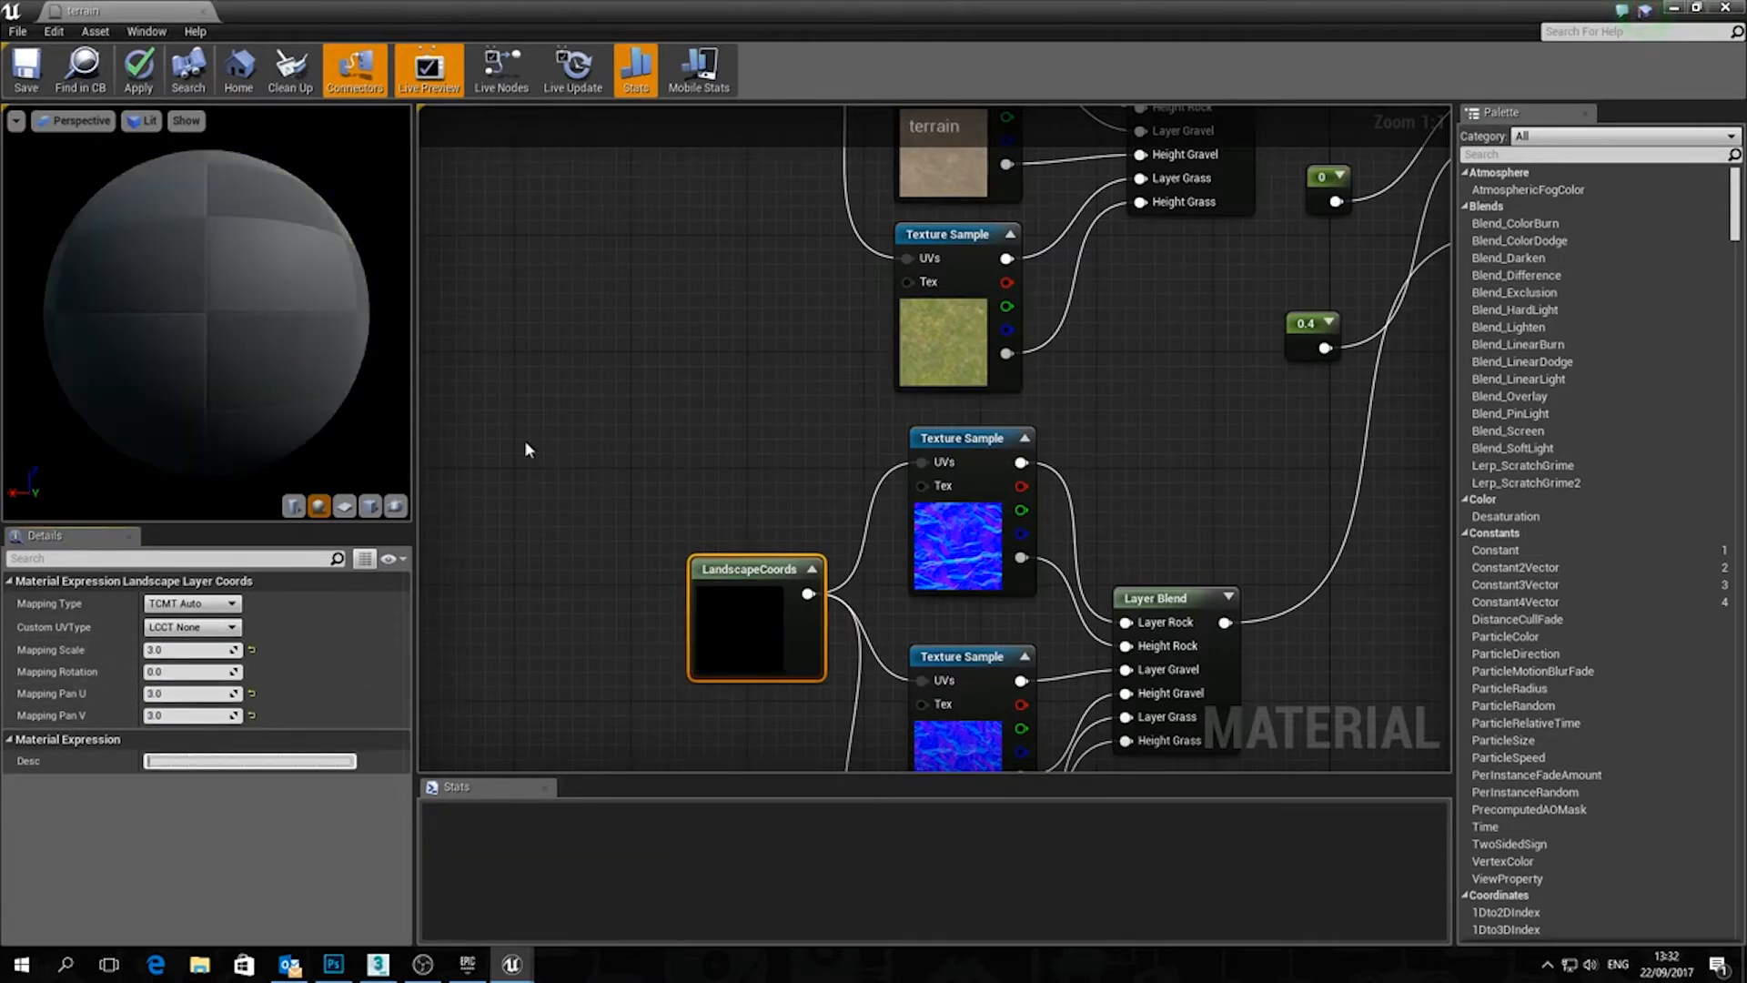
{"action": "left_click", "coordinate": [28, 78]}
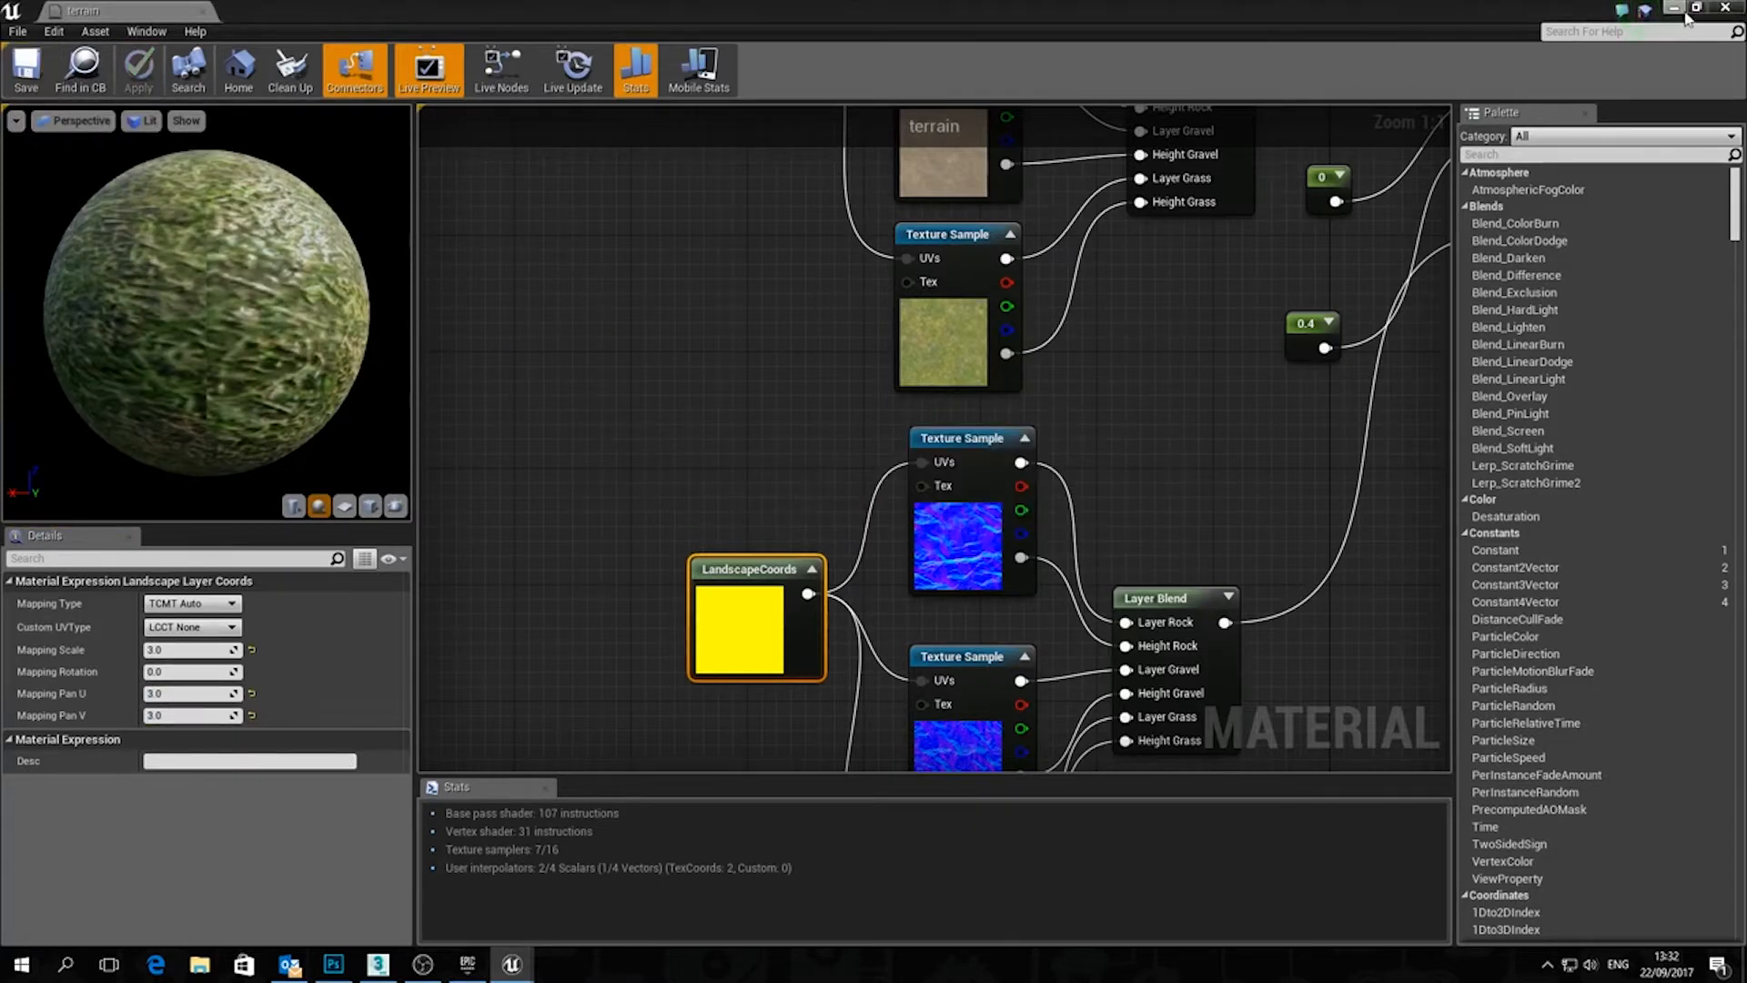
Leave the terrain material and play the level, running the character across the landscape to examine the rescaled rock texture
{"action": "left_click", "coordinate": [1724, 8]}
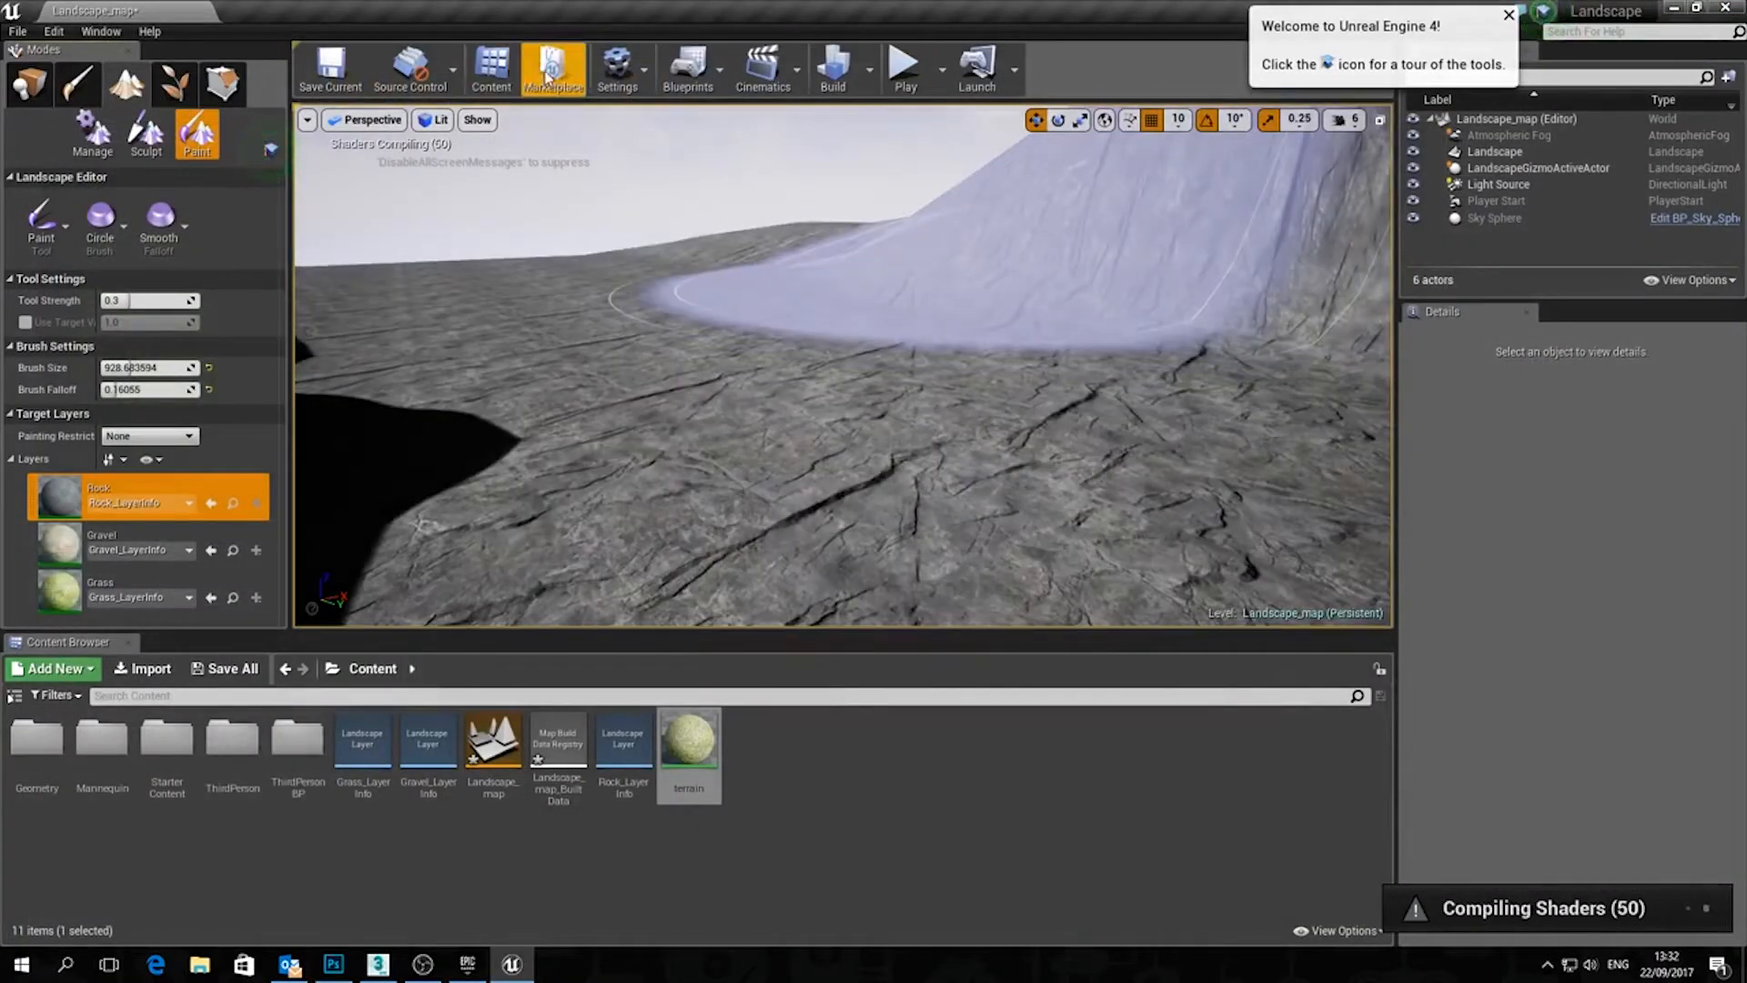
{"action": "left_click", "coordinate": [904, 67]}
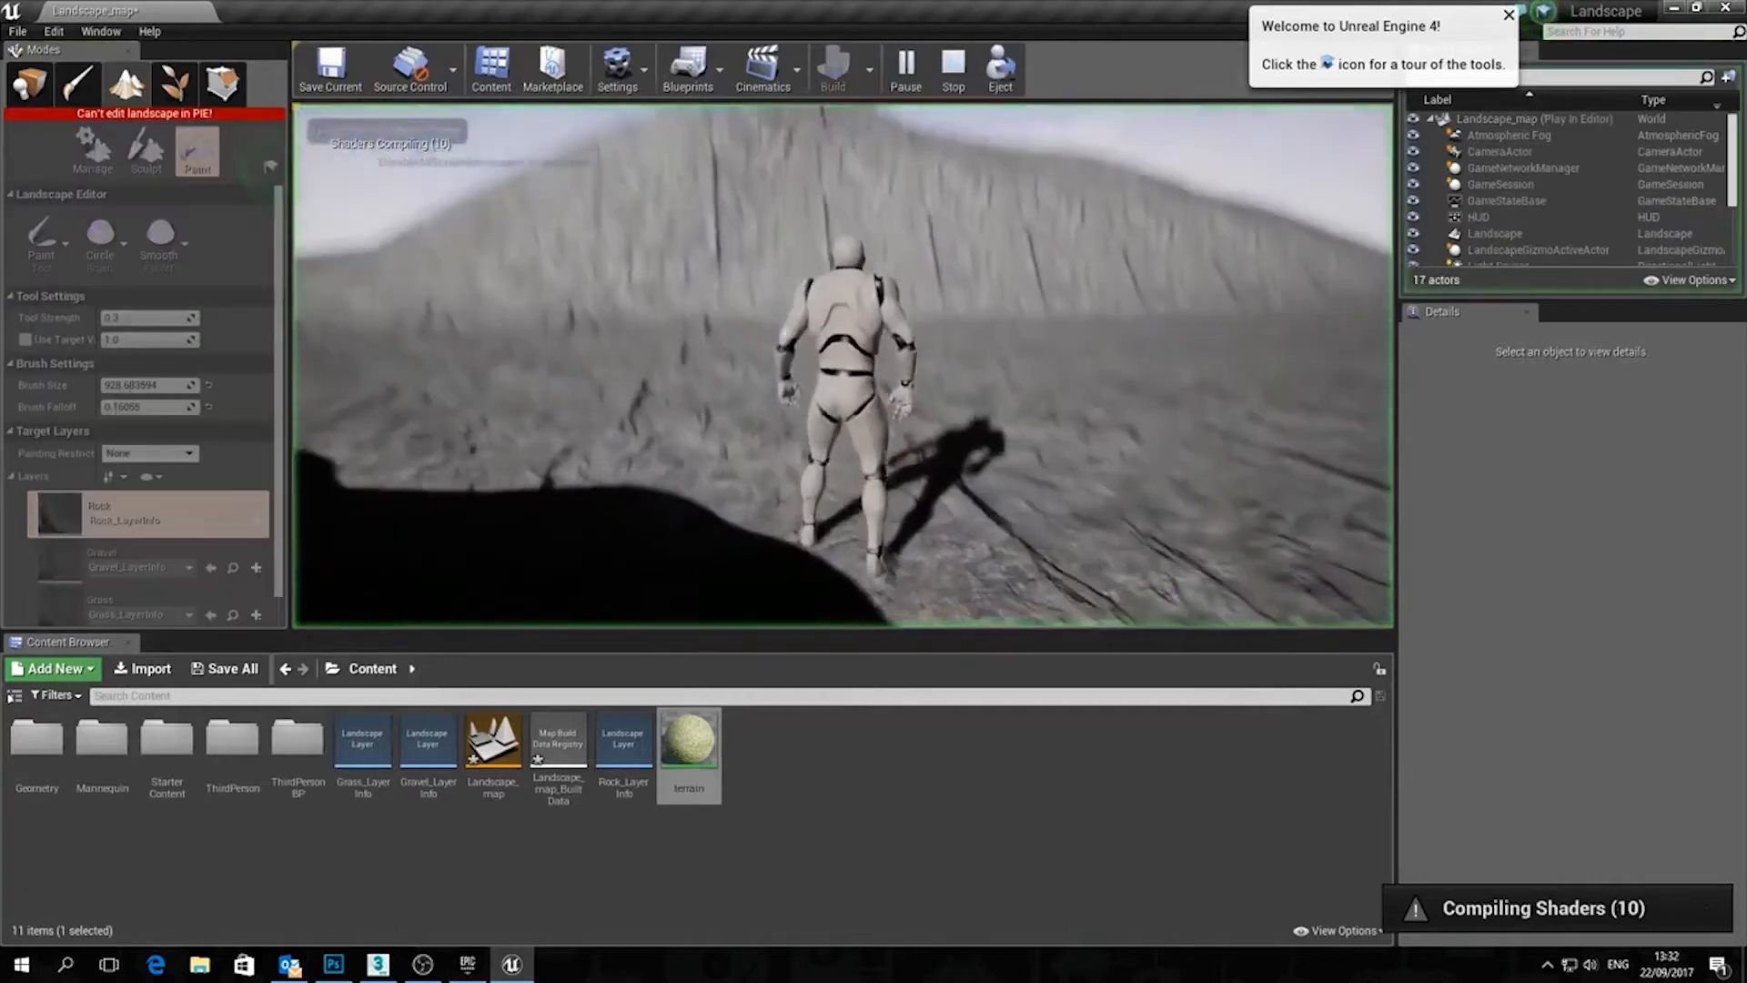
{"action": "key", "text": "w"}
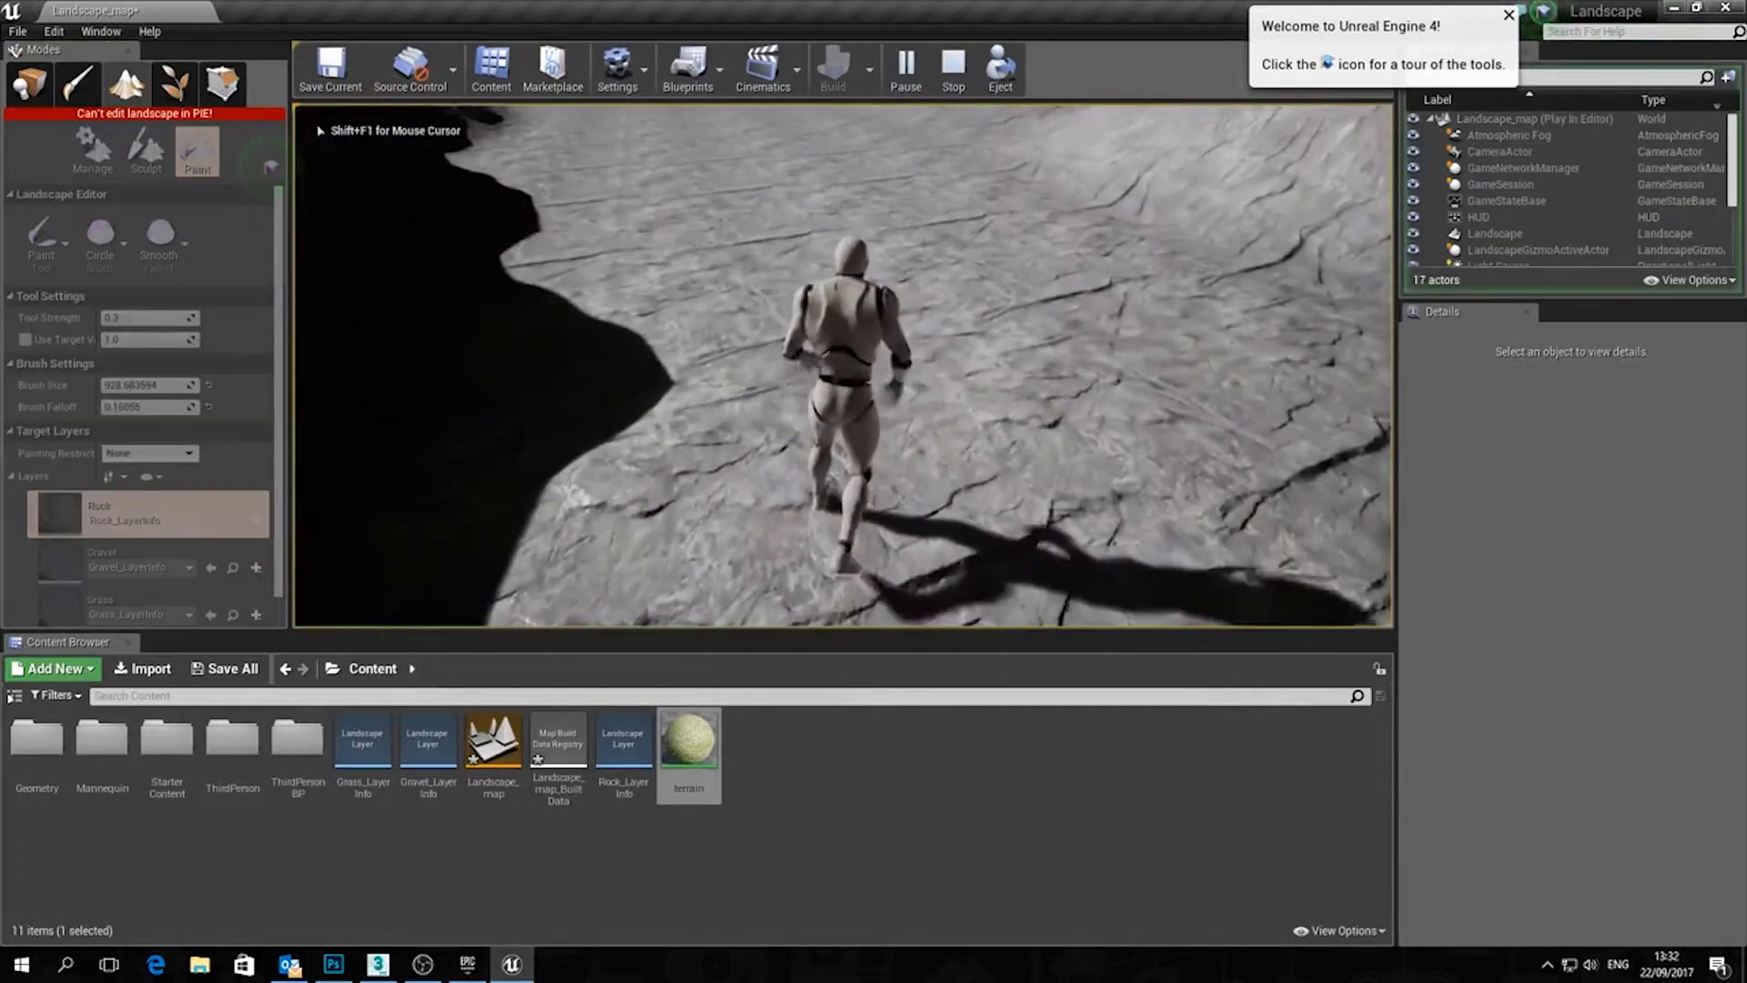
{"action": "key", "text": "Escape"}
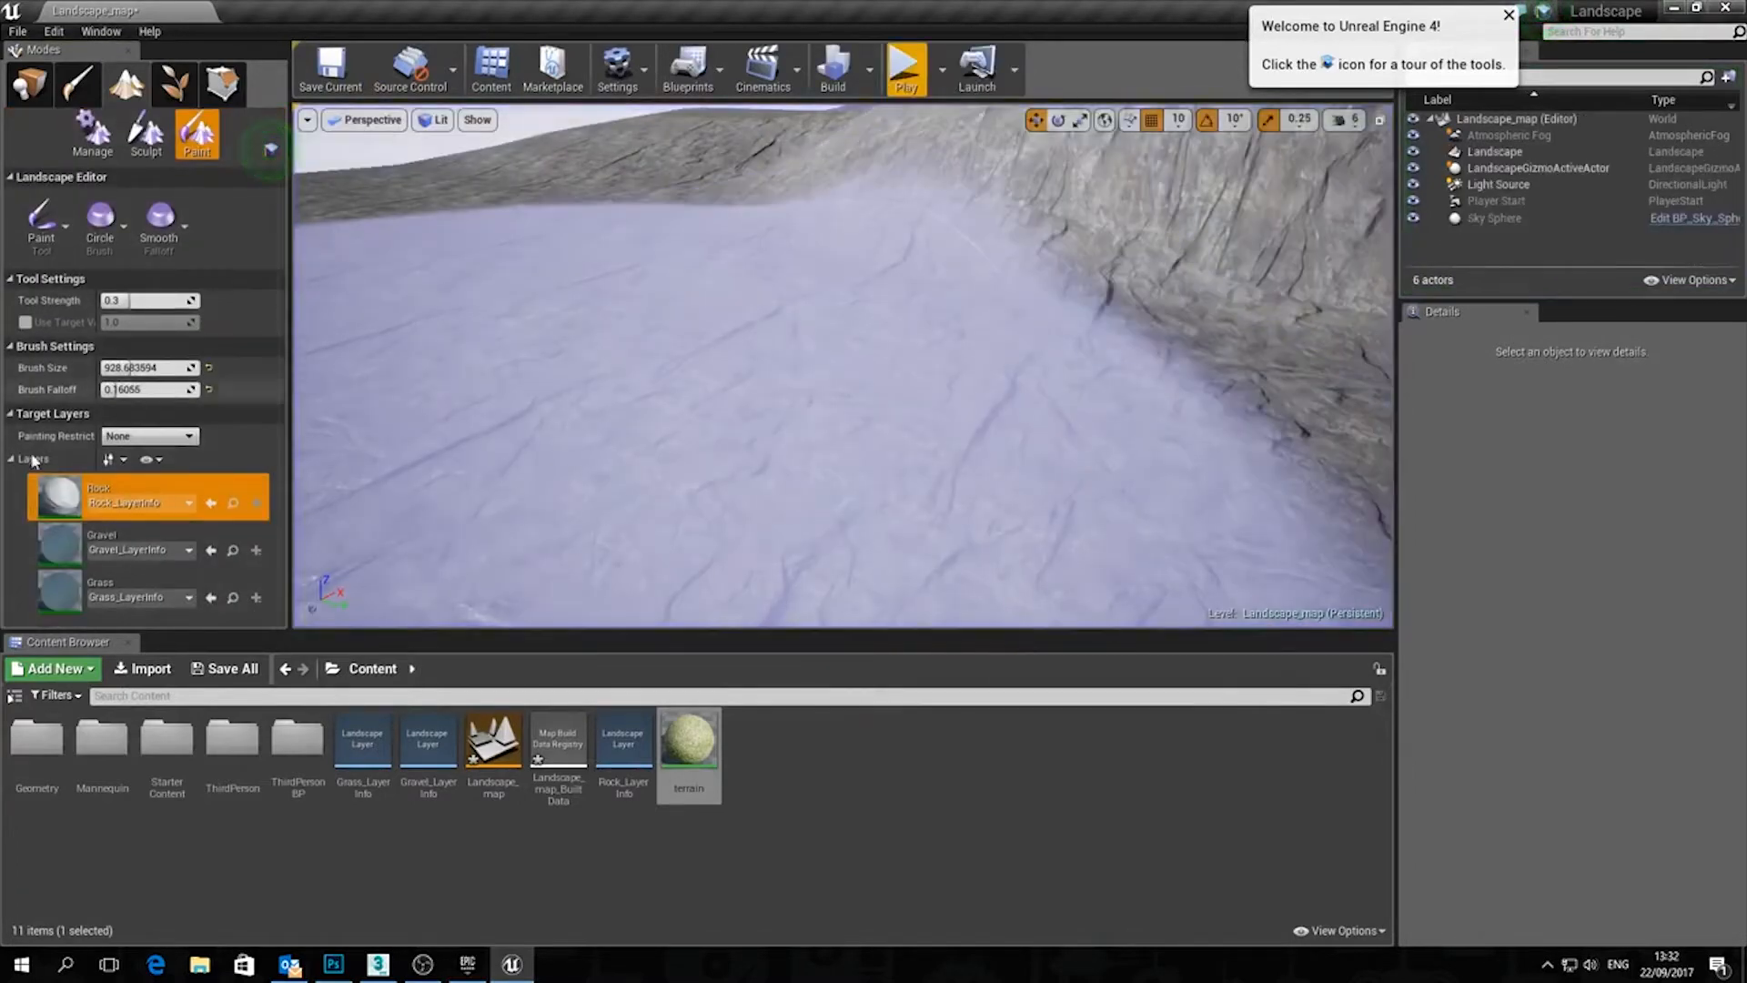
With a brush size of about 423, paint the Gravel layer over the flat ground and lower mountain slope, and the Grass layer over the flat ground
{"action": "scroll", "coordinate": [510, 398], "scroll_direction": "down", "scroll_amount": 10}
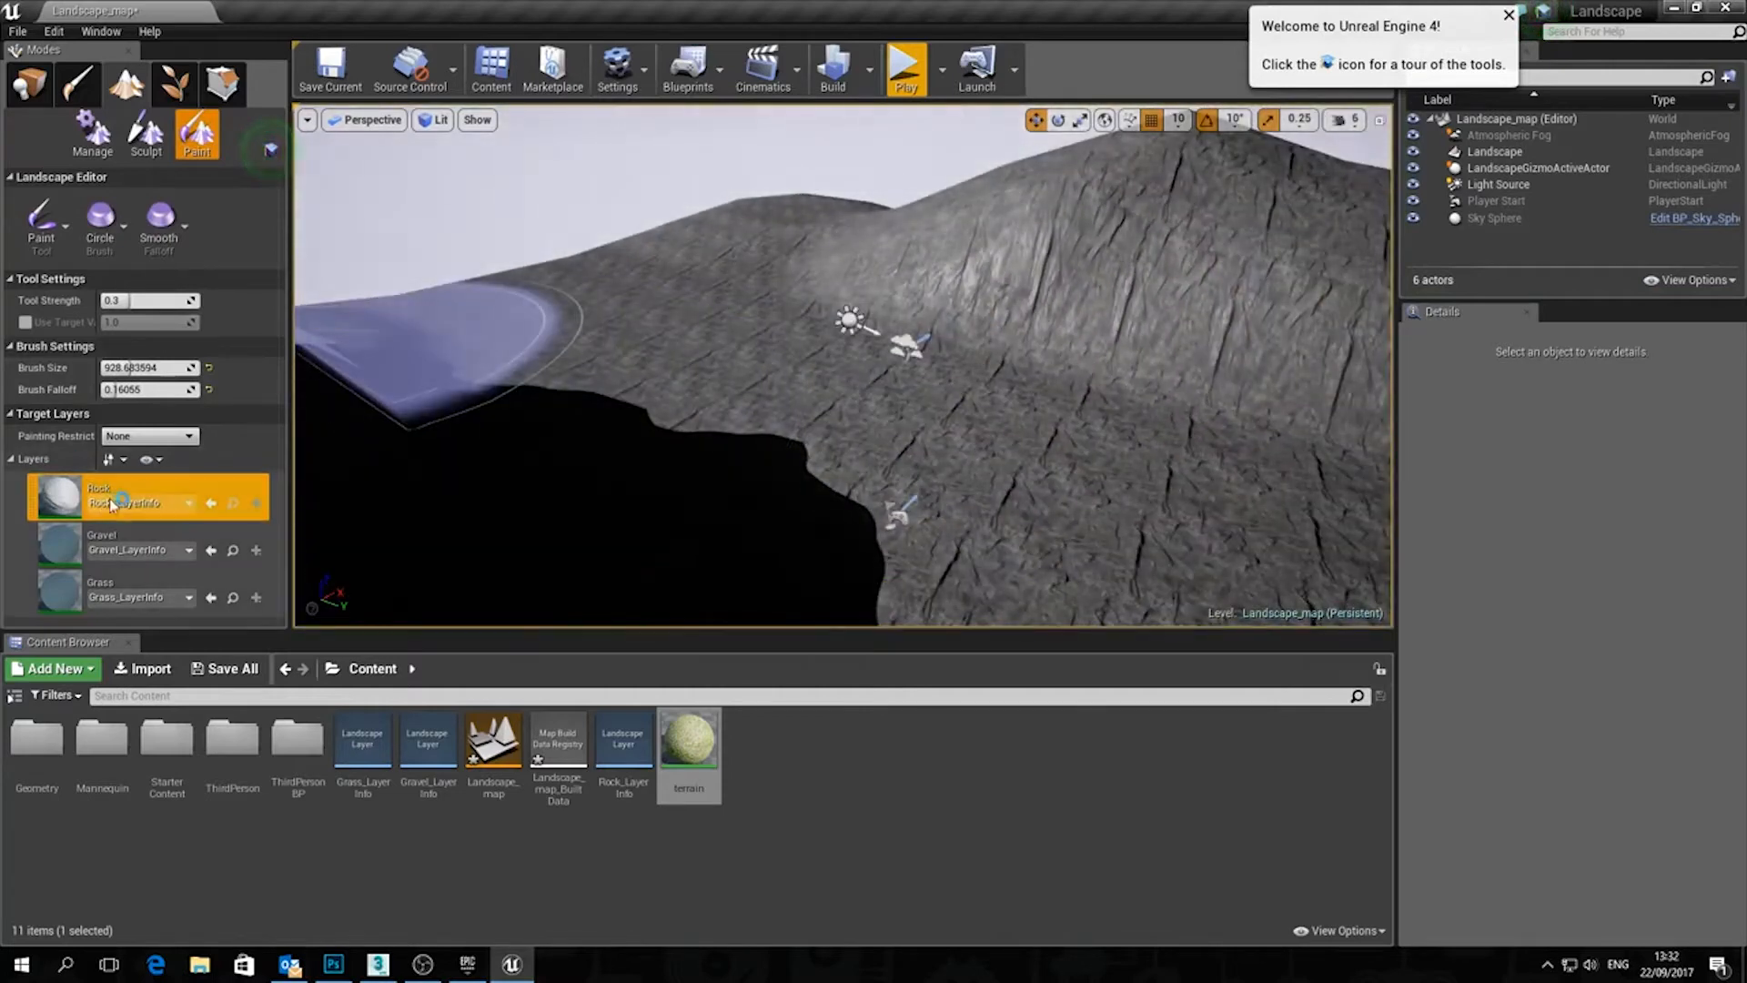
{"action": "left_click", "coordinate": [118, 540]}
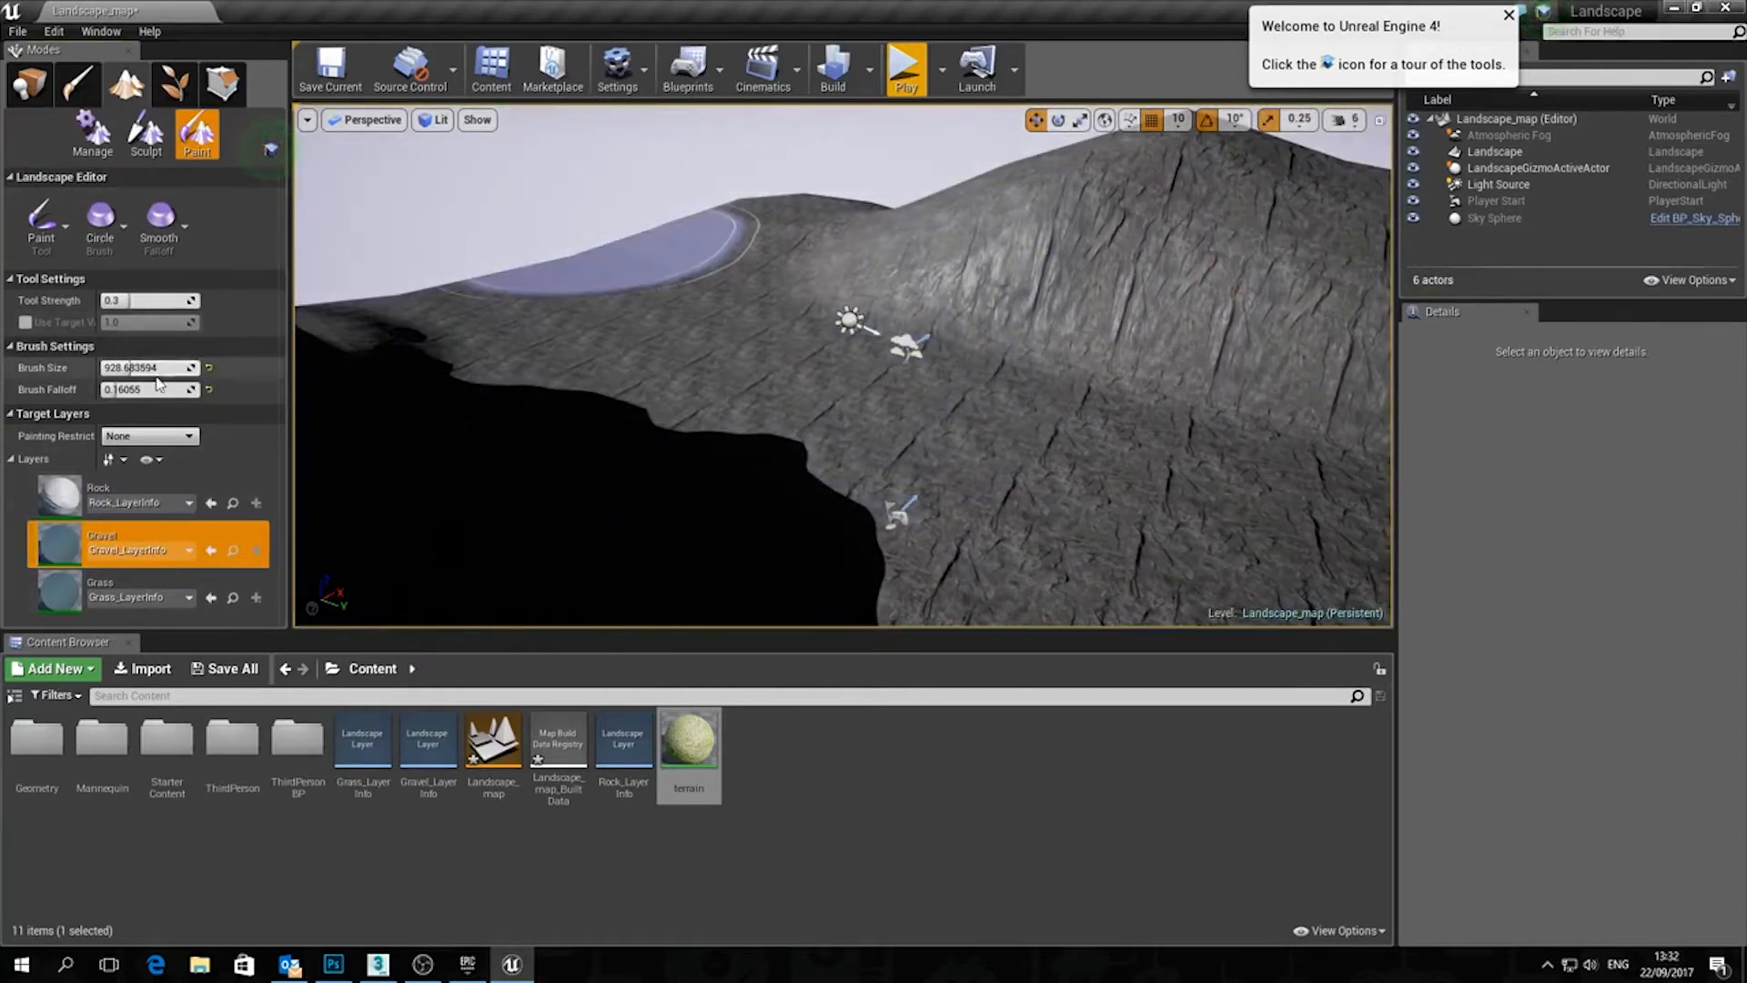
{"action": "left_click_drag", "start_coordinate": [146, 368], "coordinate": [95, 368]}
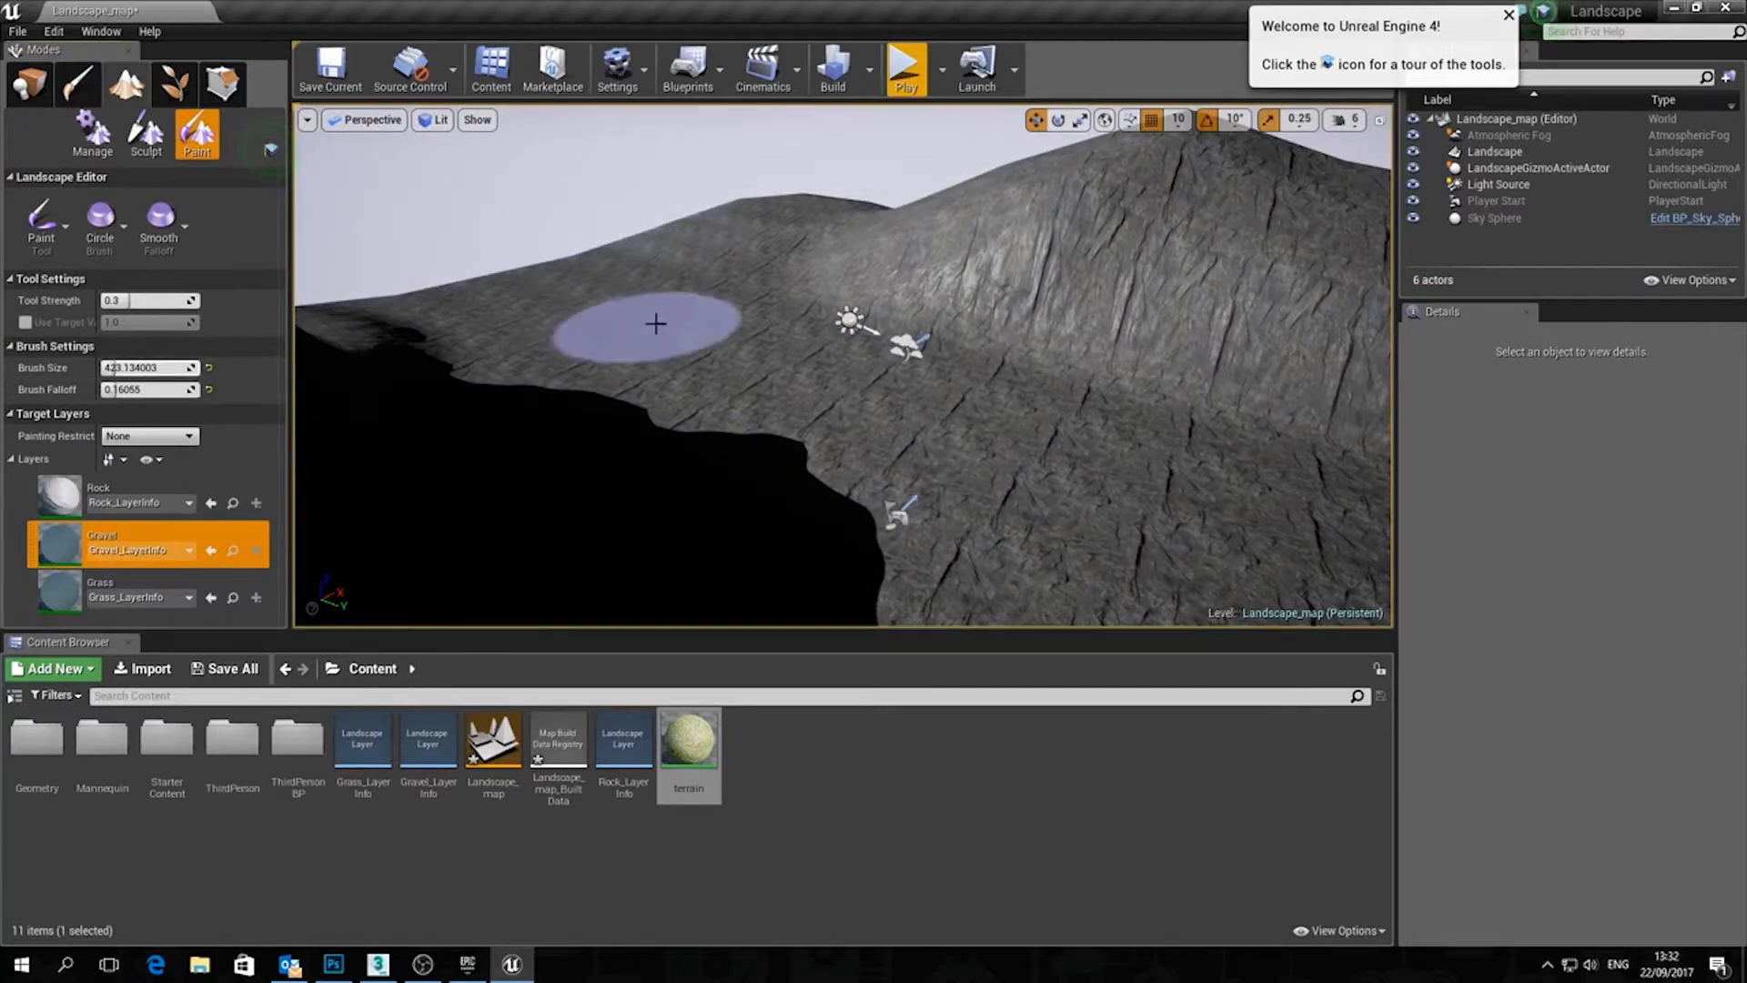
{"action": "mouse_move", "coordinate": [655, 323]}
{"action": "left_mouse_down"}
{"action": "mouse_move", "coordinate": [698, 355]}
{"action": "mouse_move", "coordinate": [900, 380]}
{"action": "mouse_move", "coordinate": [1061, 433]}
{"action": "mouse_move", "coordinate": [1022, 367]}
{"action": "mouse_move", "coordinate": [911, 357]}
{"action": "mouse_move", "coordinate": [796, 319]}
{"action": "mouse_move", "coordinate": [1073, 398]}
{"action": "mouse_move", "coordinate": [804, 308]}
{"action": "mouse_move", "coordinate": [713, 308]}
{"action": "mouse_move", "coordinate": [701, 261]}
{"action": "mouse_move", "coordinate": [650, 328]}
{"action": "mouse_move", "coordinate": [601, 293]}
{"action": "mouse_move", "coordinate": [611, 254]}
{"action": "mouse_move", "coordinate": [744, 274]}
{"action": "mouse_move", "coordinate": [679, 242]}
{"action": "mouse_move", "coordinate": [518, 285]}
{"action": "mouse_move", "coordinate": [551, 308]}
{"action": "left_mouse_up"}
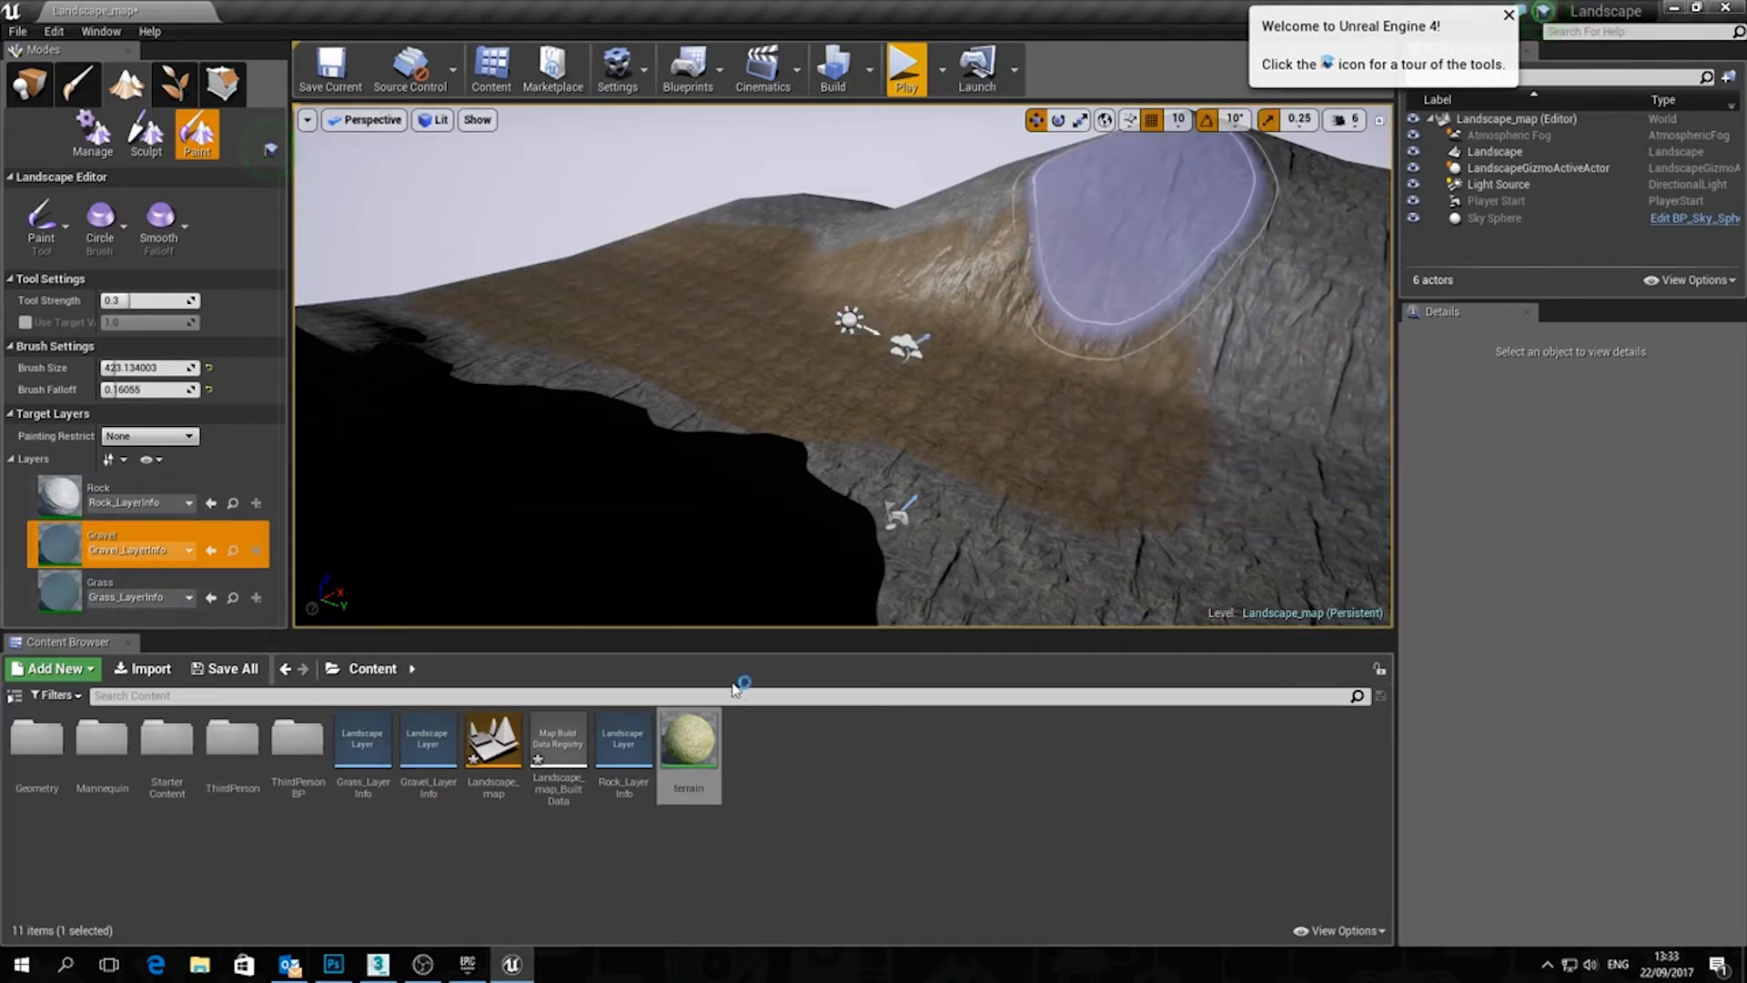
{"action": "left_click", "coordinate": [138, 587]}
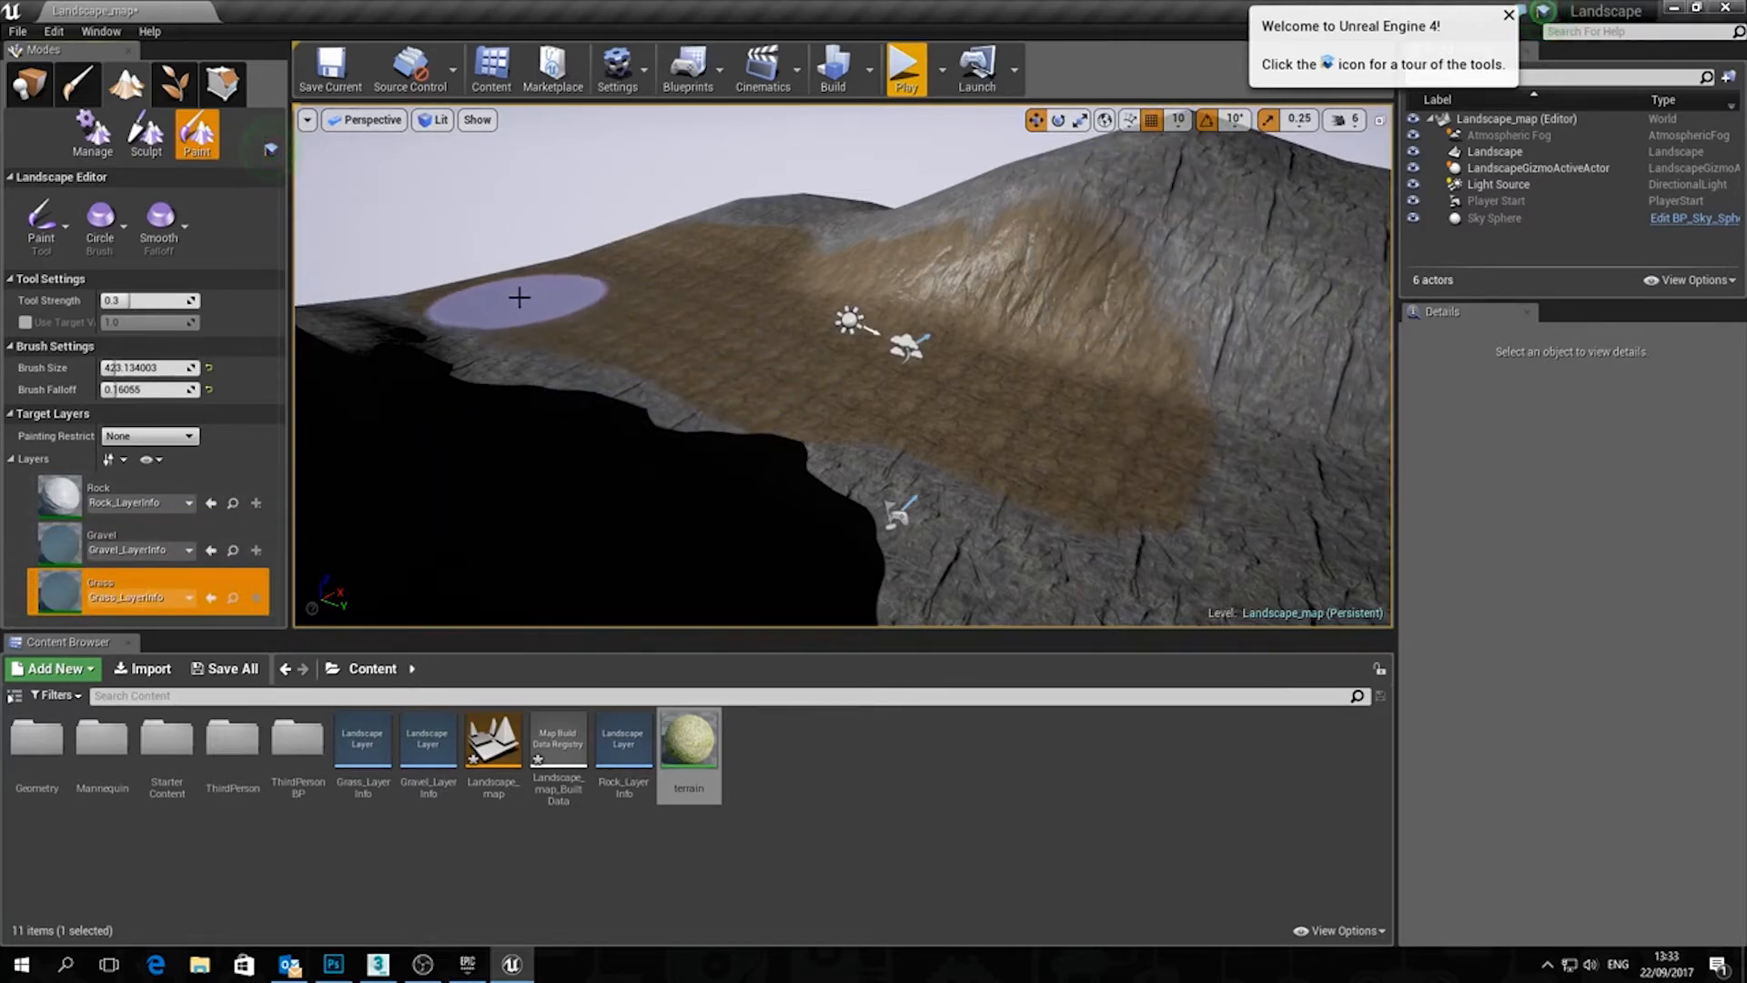
{"action": "mouse_move", "coordinate": [519, 297]}
{"action": "left_mouse_down"}
{"action": "mouse_move", "coordinate": [740, 394]}
{"action": "mouse_move", "coordinate": [880, 416]}
{"action": "mouse_move", "coordinate": [1123, 507]}
{"action": "mouse_move", "coordinate": [1081, 487]}
{"action": "left_mouse_up"}
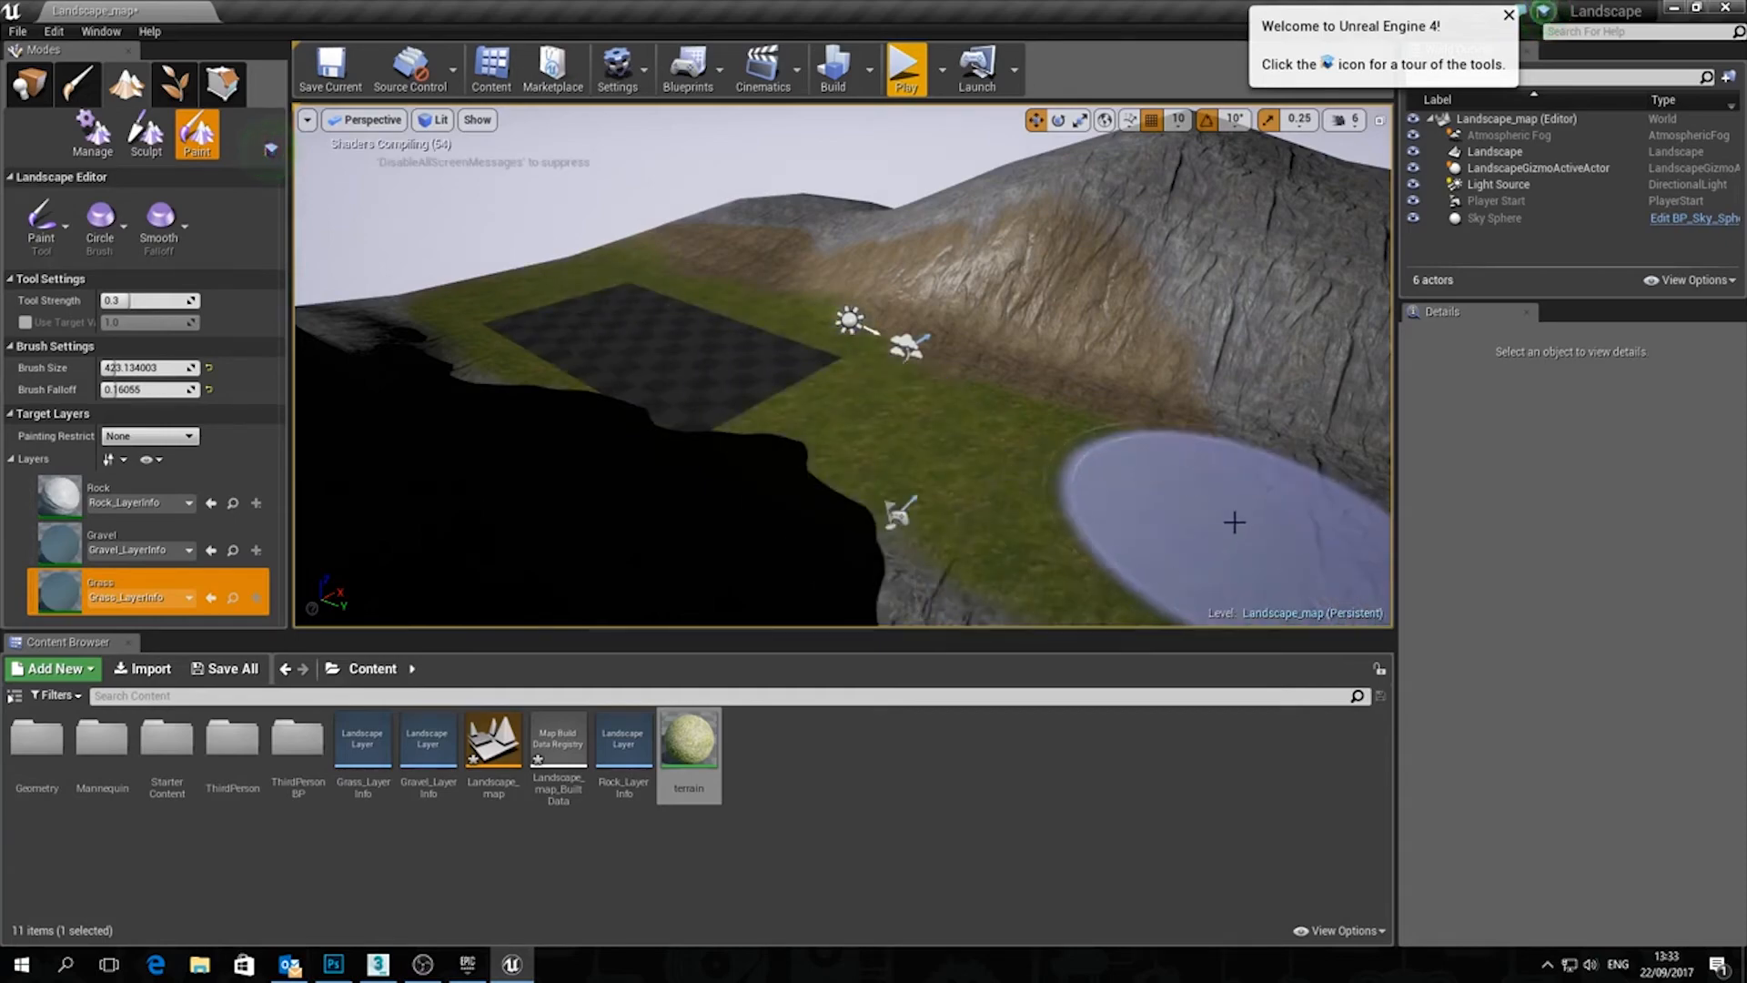
Play the level and run the character over the painted ground to examine the layer blending, and inspect the whole landscape from a distance
{"action": "left_click", "coordinate": [906, 73]}
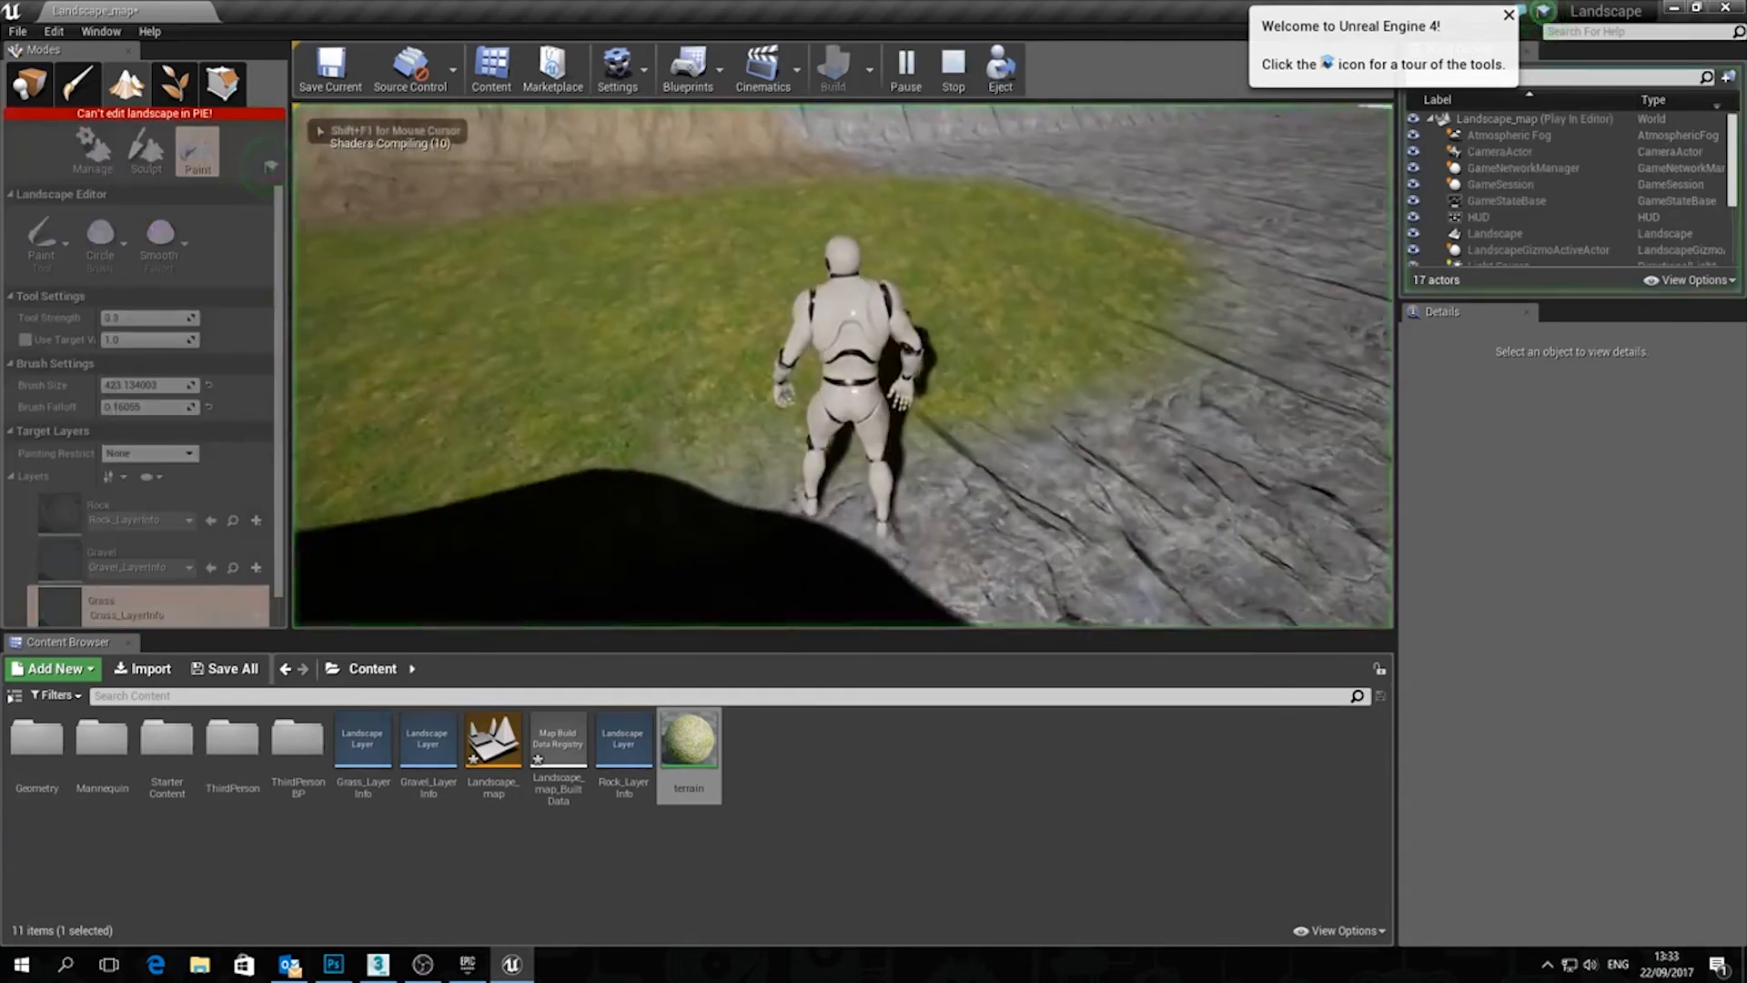
{"action": "key", "text": "w"}
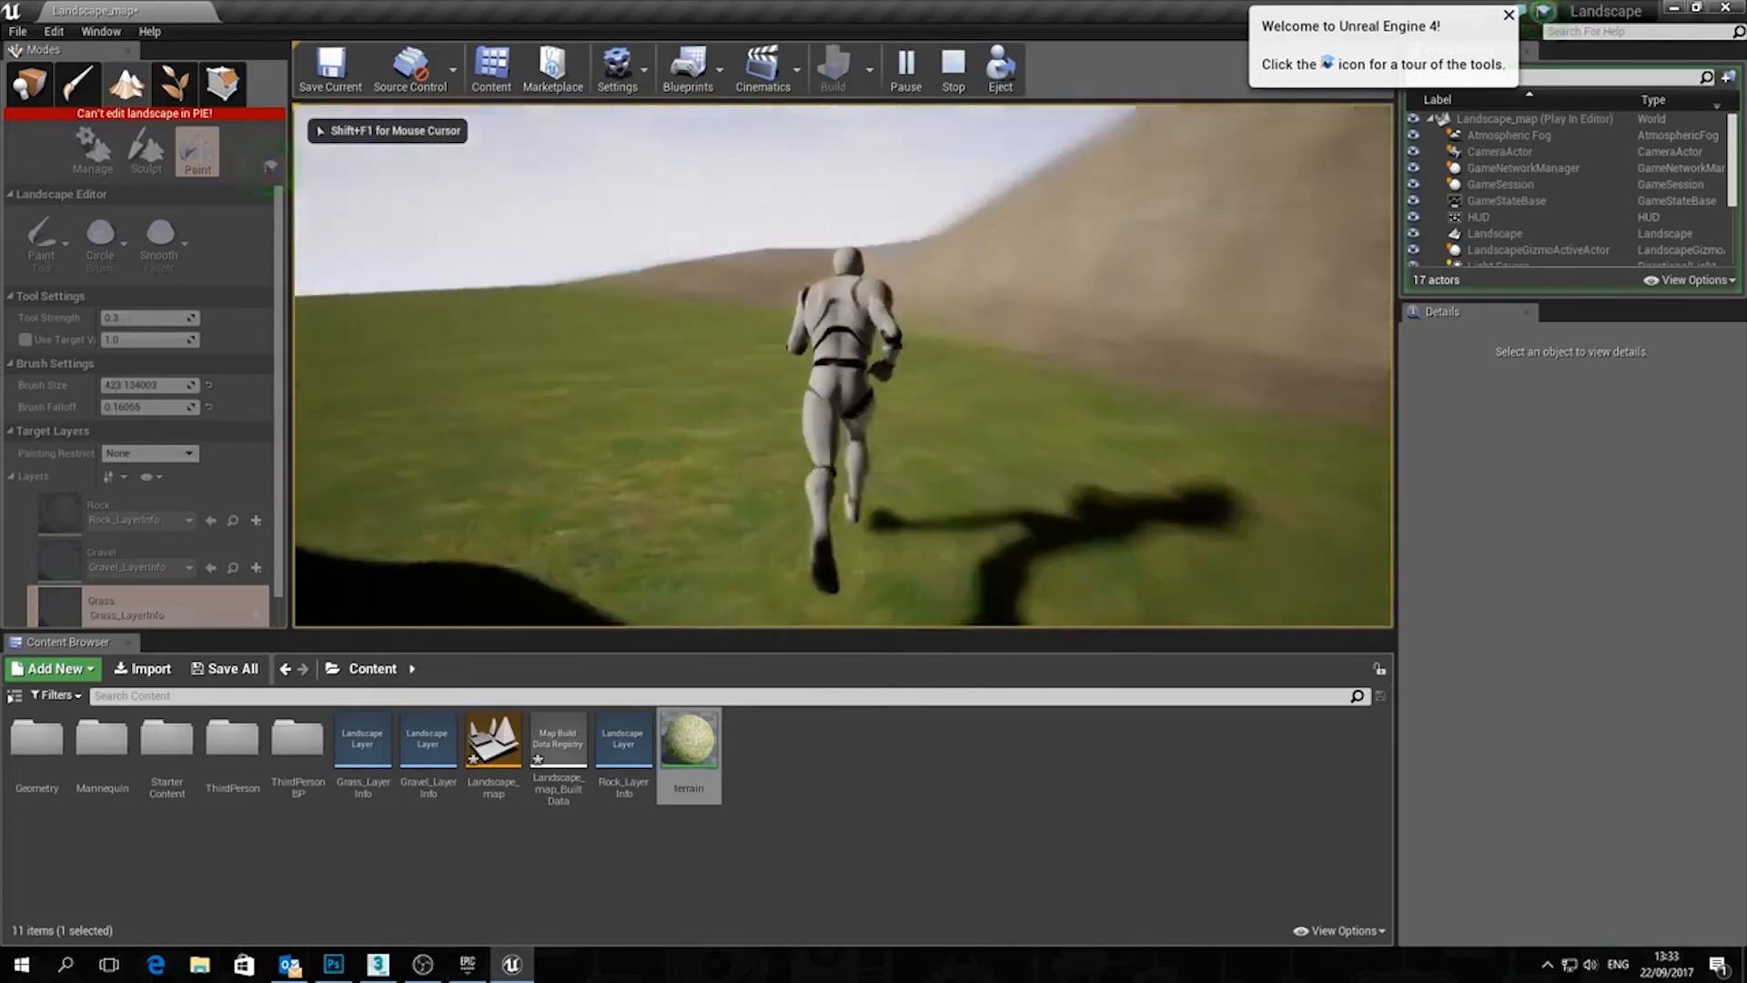
{"action": "key", "text": "a"}
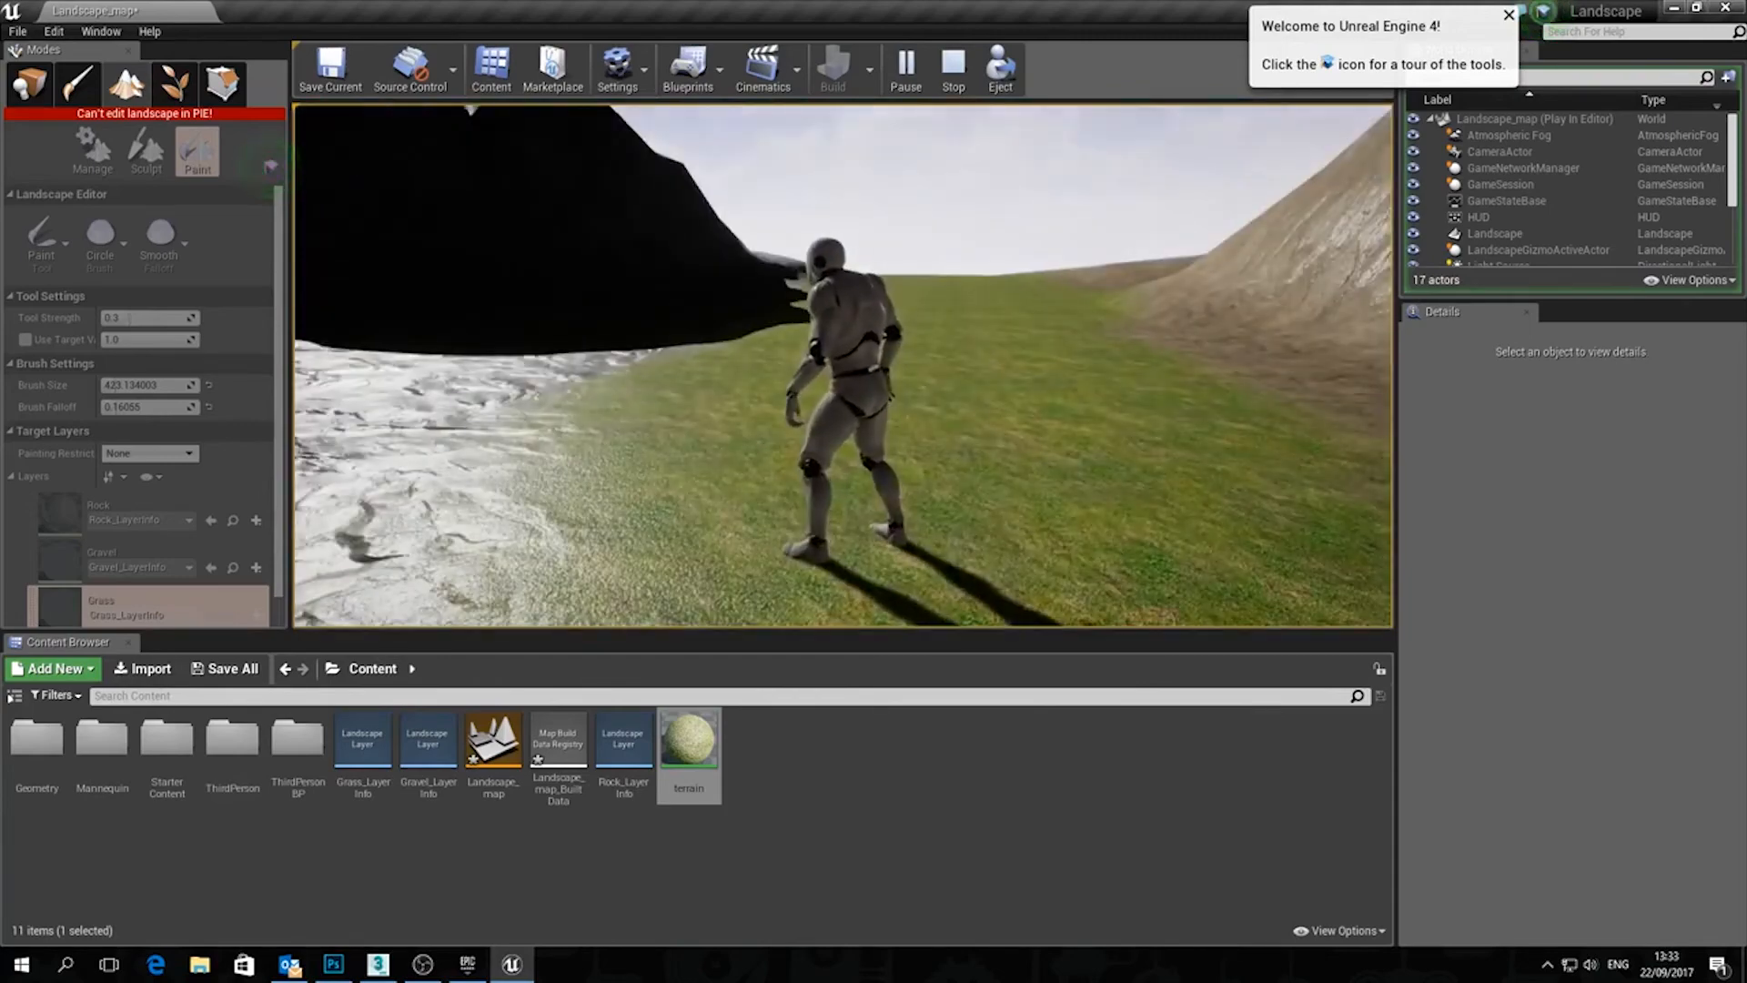
{"action": "key", "text": "Escape"}
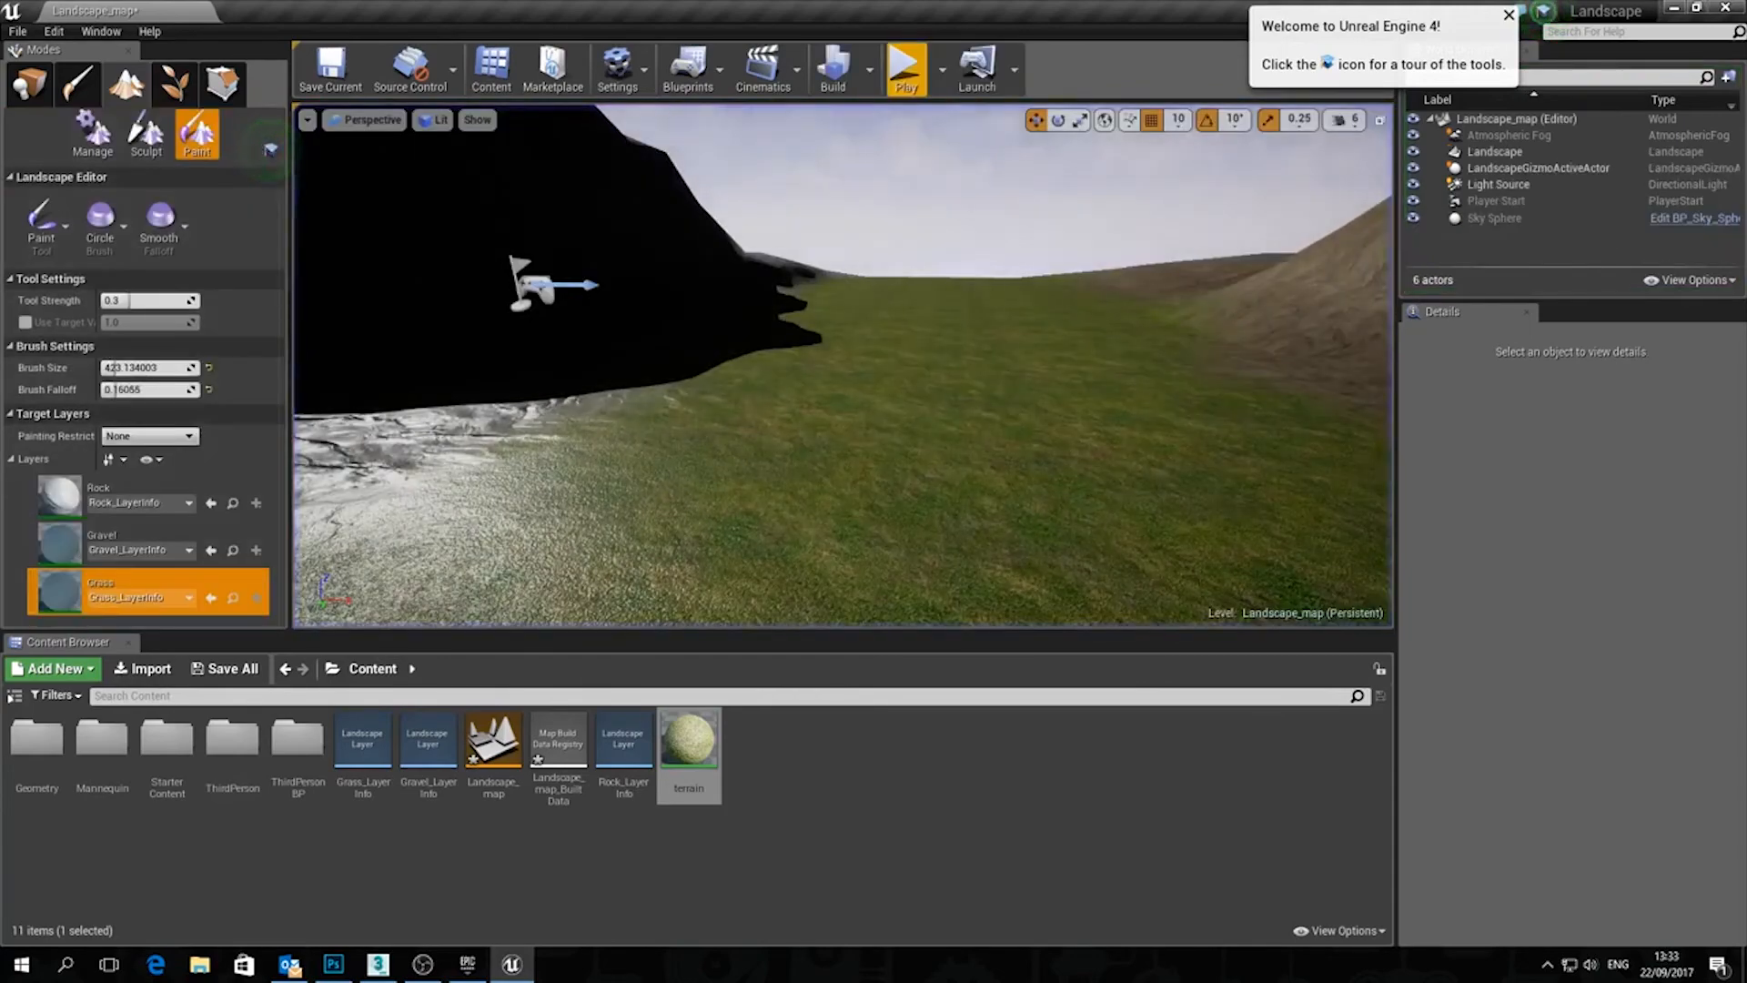
{"action": "scroll", "coordinate": [900, 376], "scroll_direction": "down", "scroll_amount": 10}
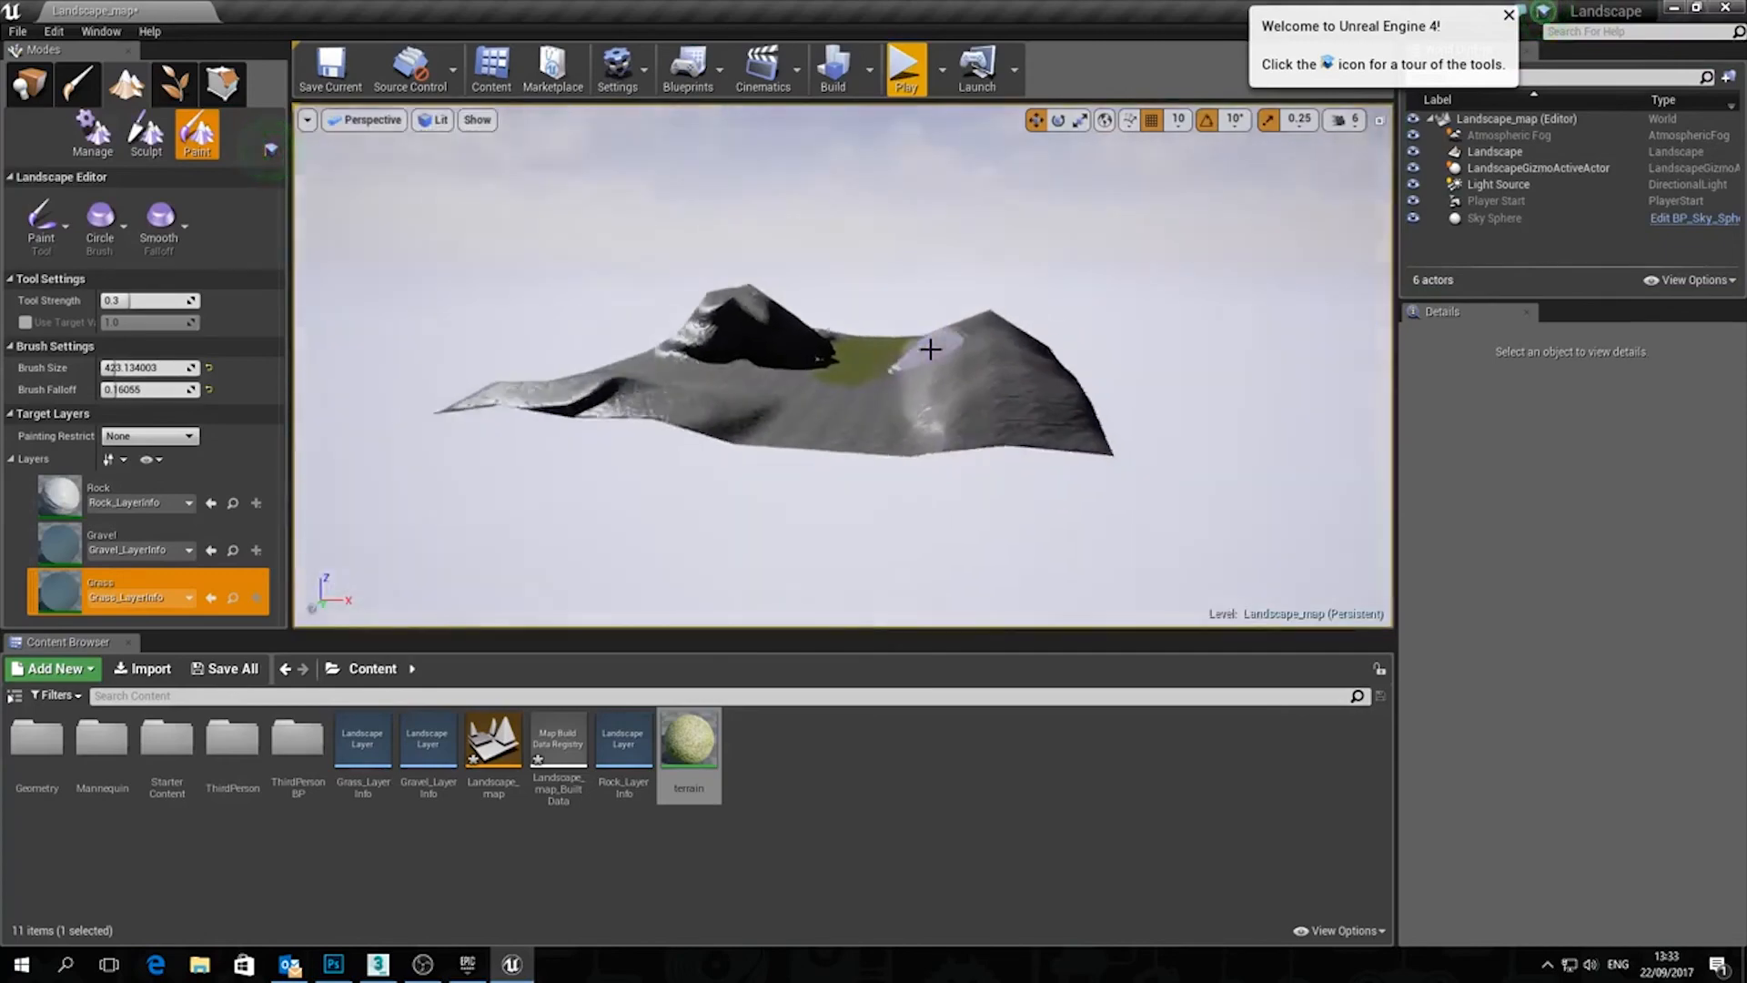
{"action": "right_click_drag", "start_coordinate": [899, 382], "coordinate": [942, 348]}
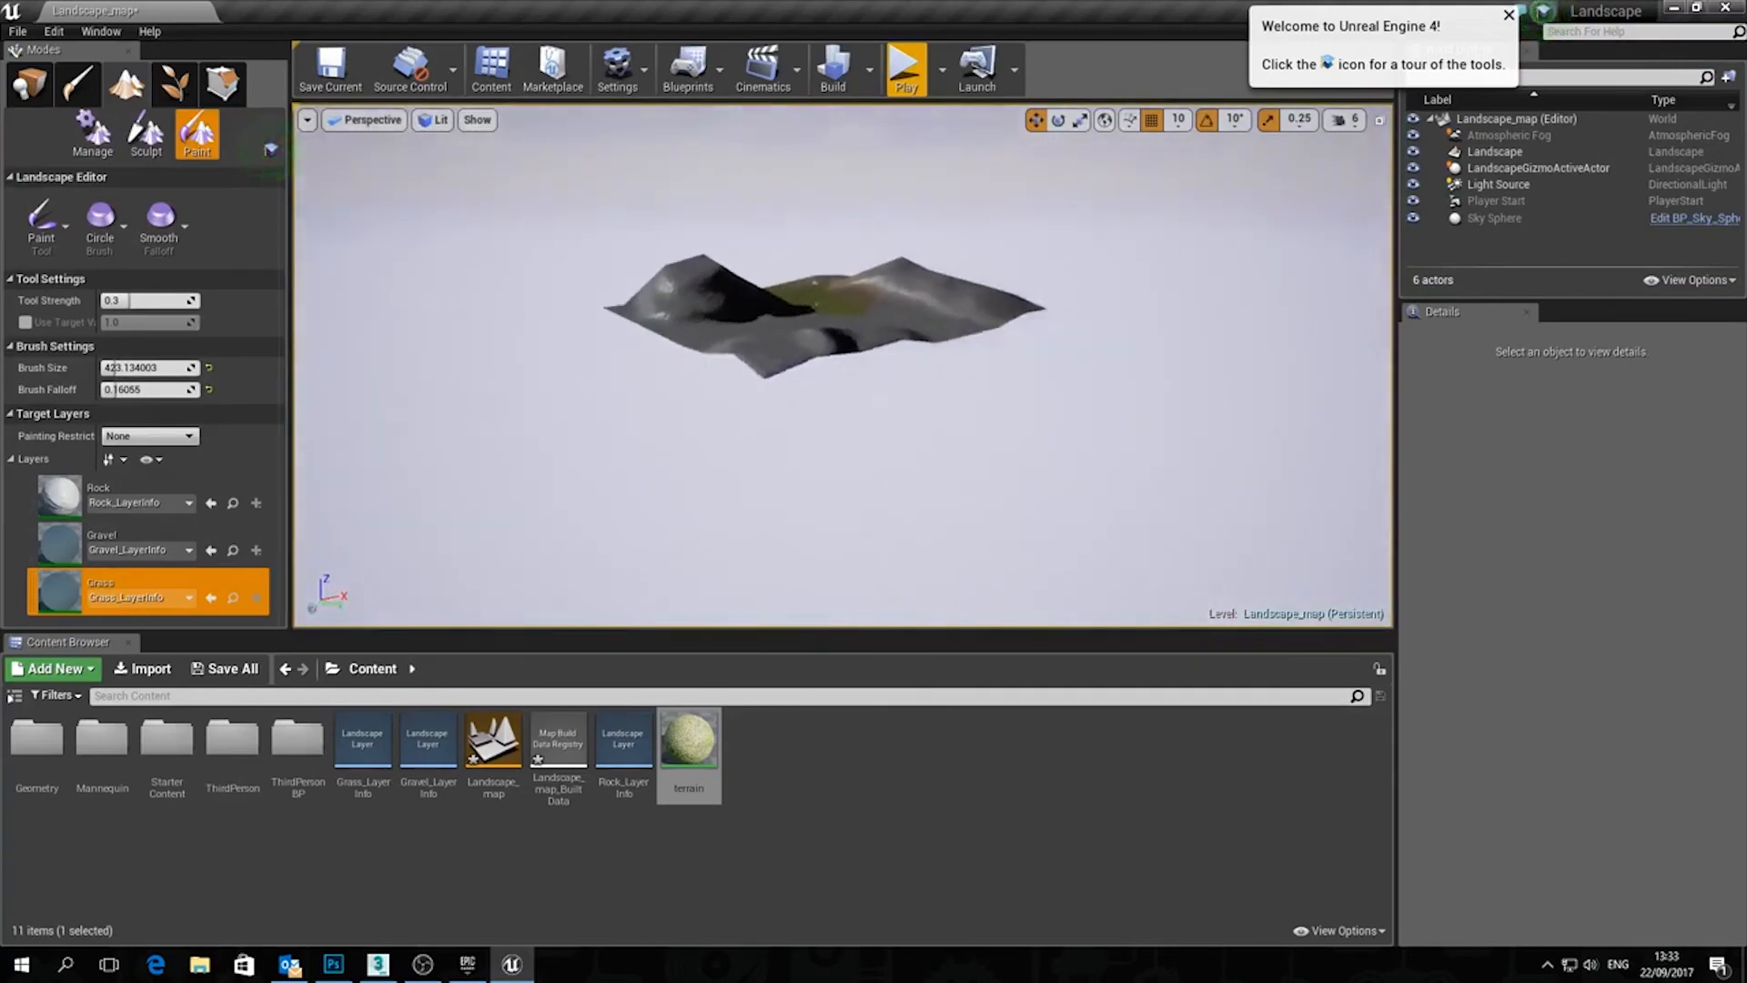
{"action": "right_click_drag", "start_coordinate": [948, 344], "coordinate": [948, 345]}
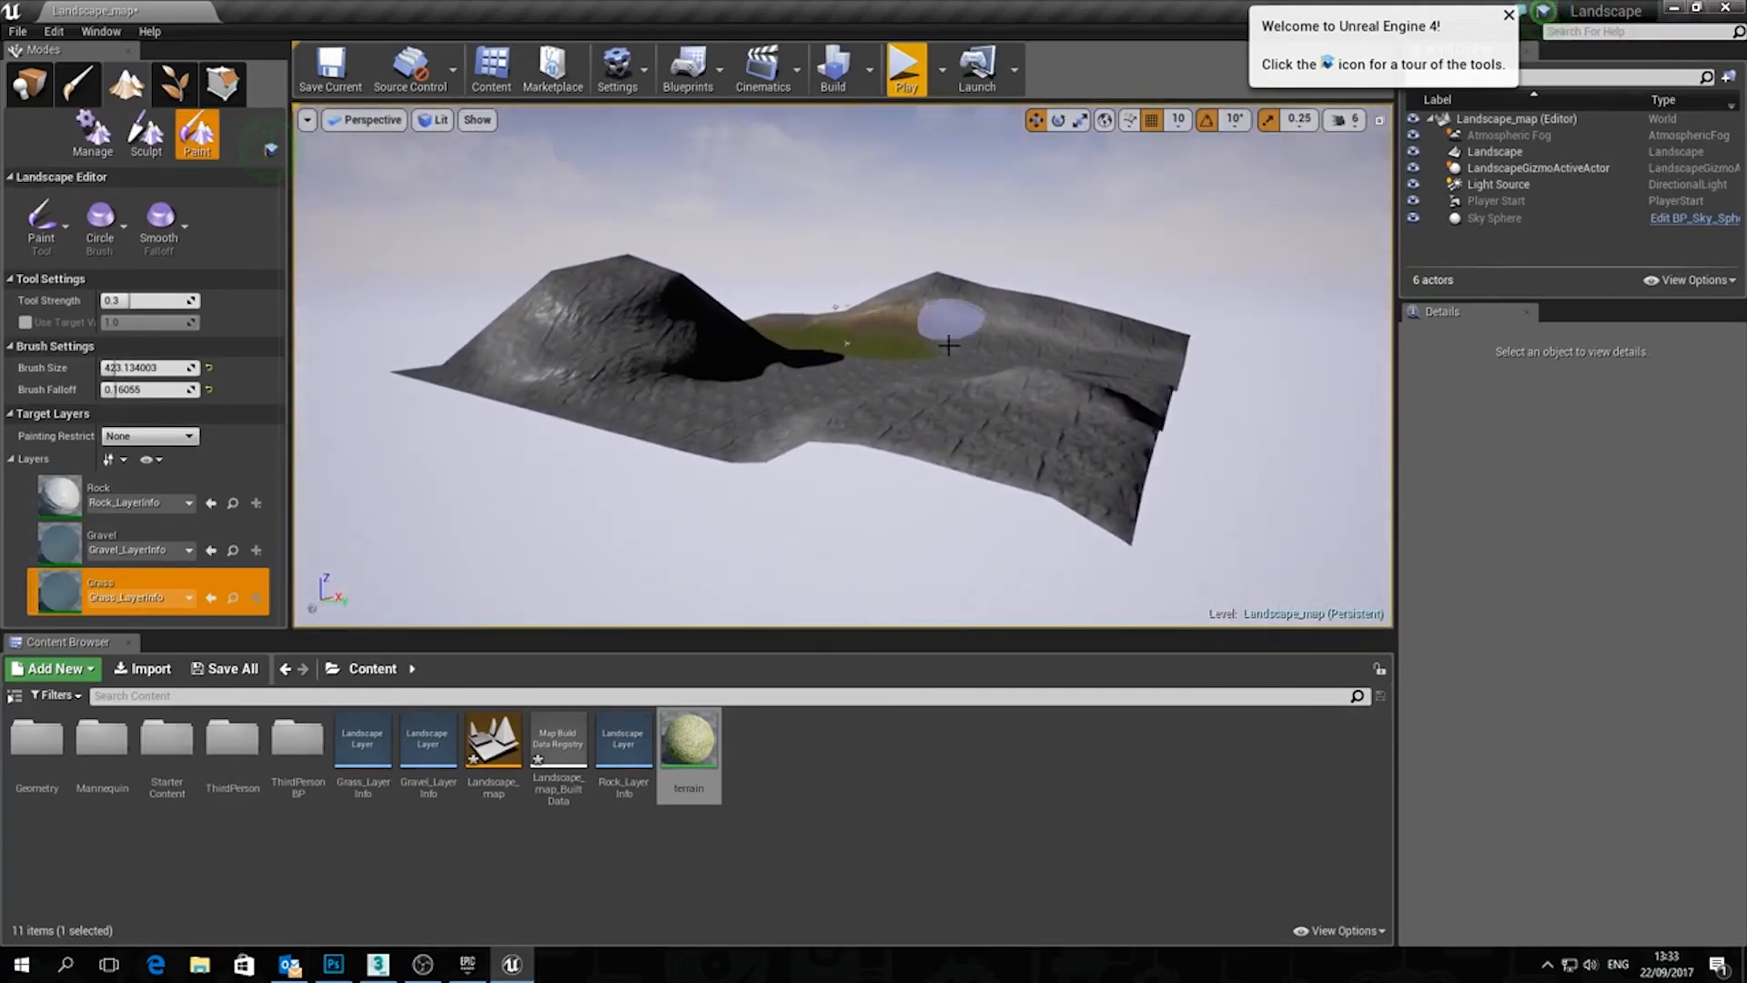